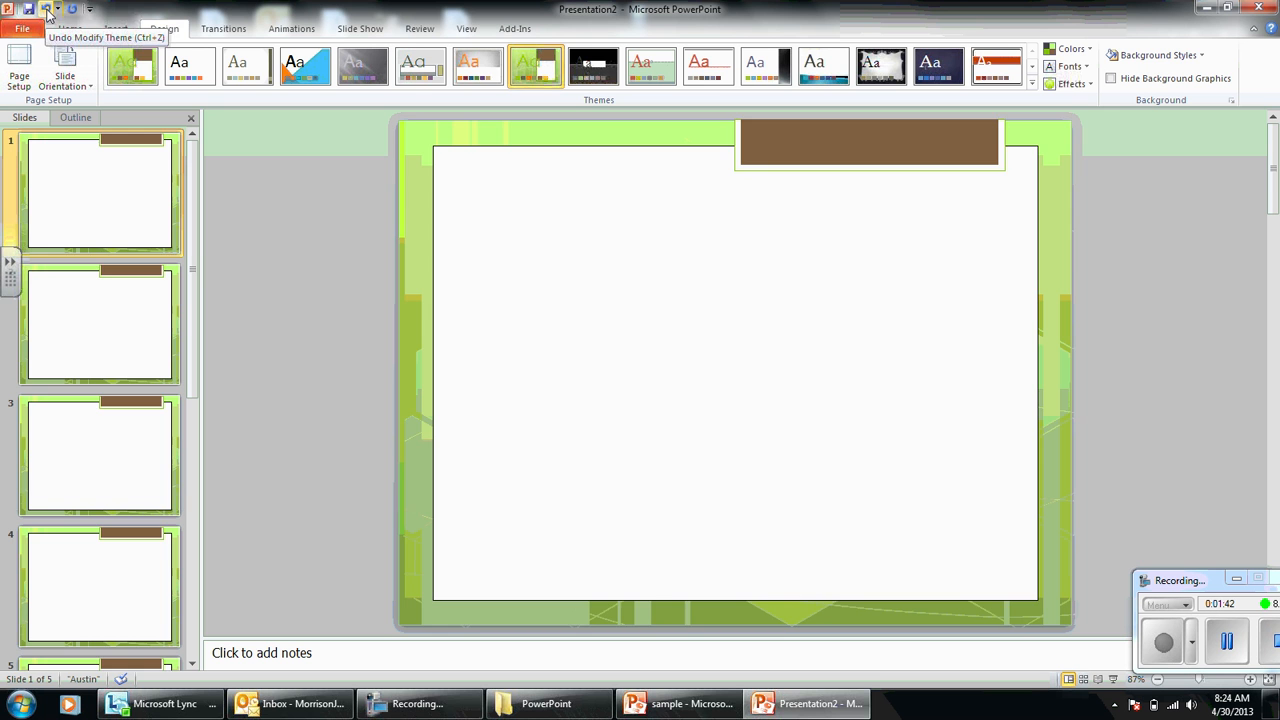
Undo the applied Austin theme and give slide 1 a solid background fill in standard red.
{"action": "left_click", "coordinate": [46, 12]}
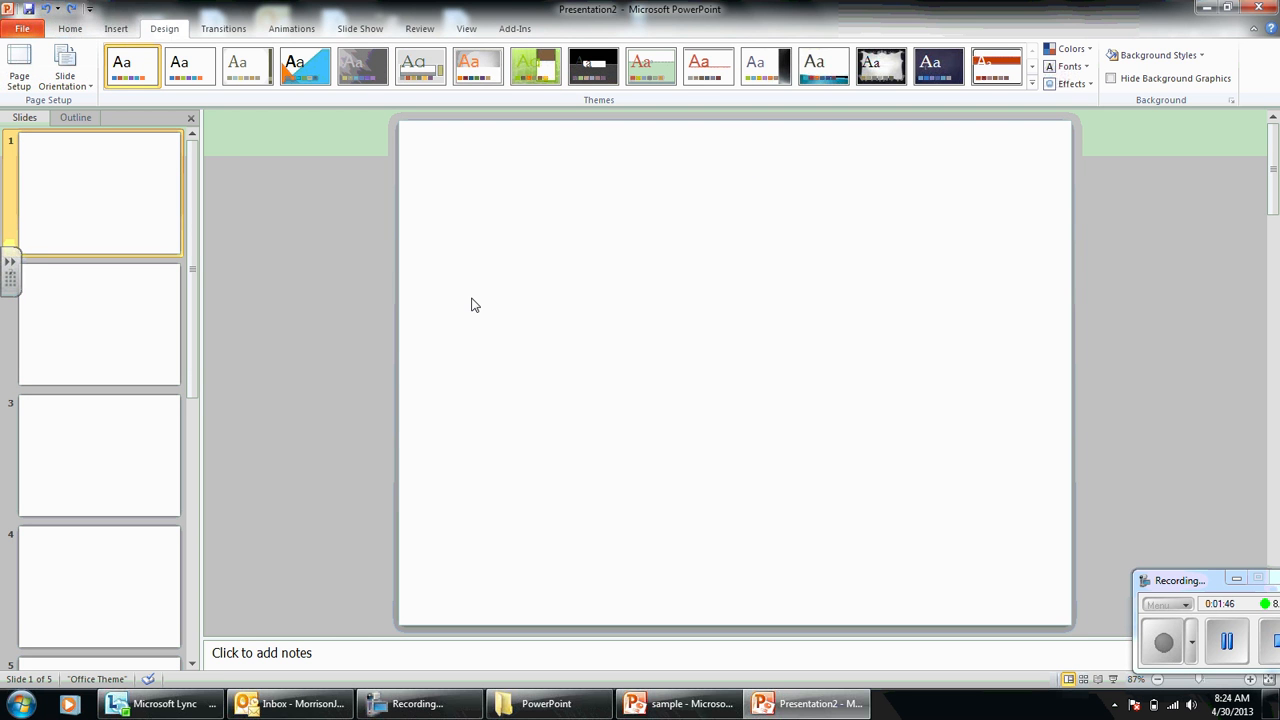
{"action": "right_click", "coordinate": [469, 205]}
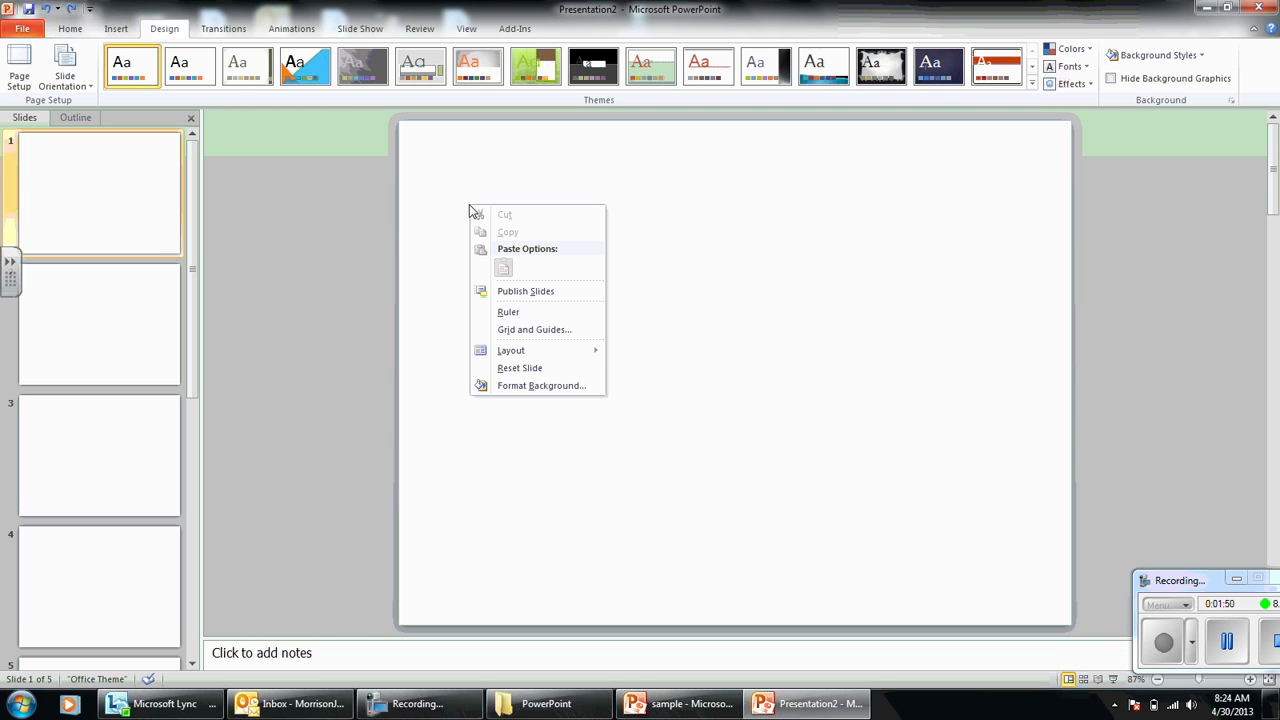
{"action": "left_click", "coordinate": [541, 386]}
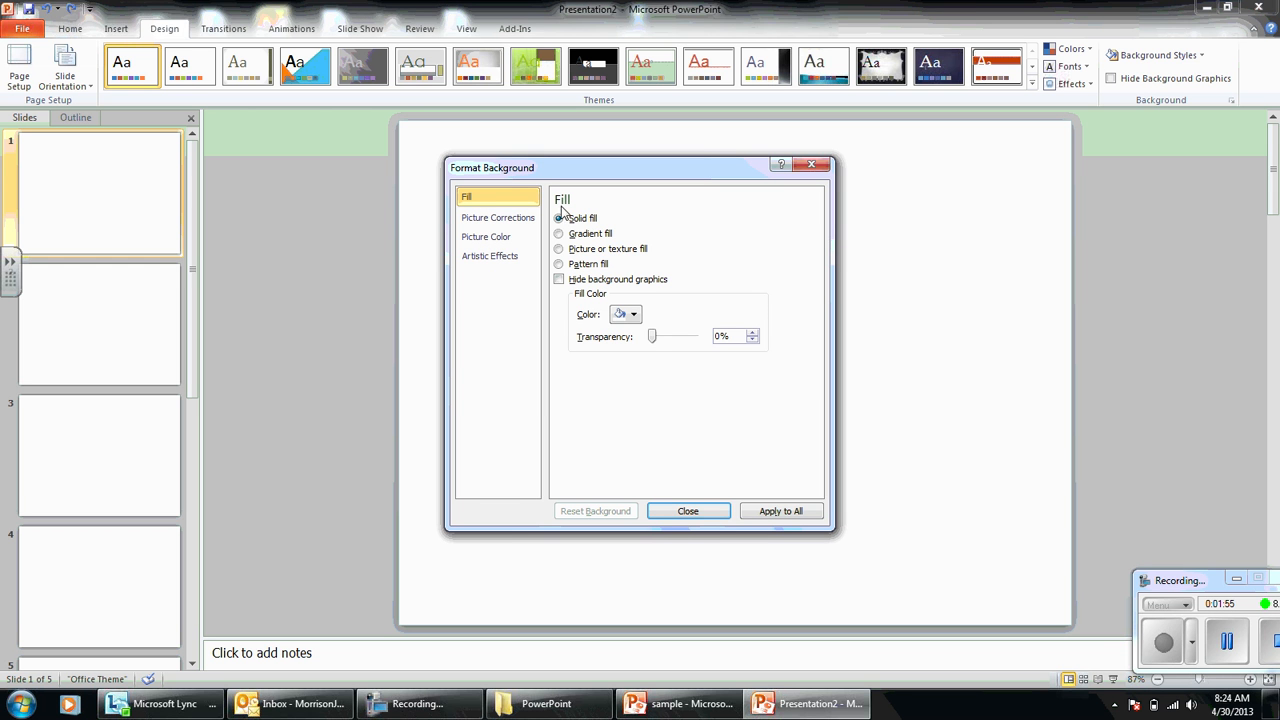
{"action": "left_click", "coordinate": [636, 316]}
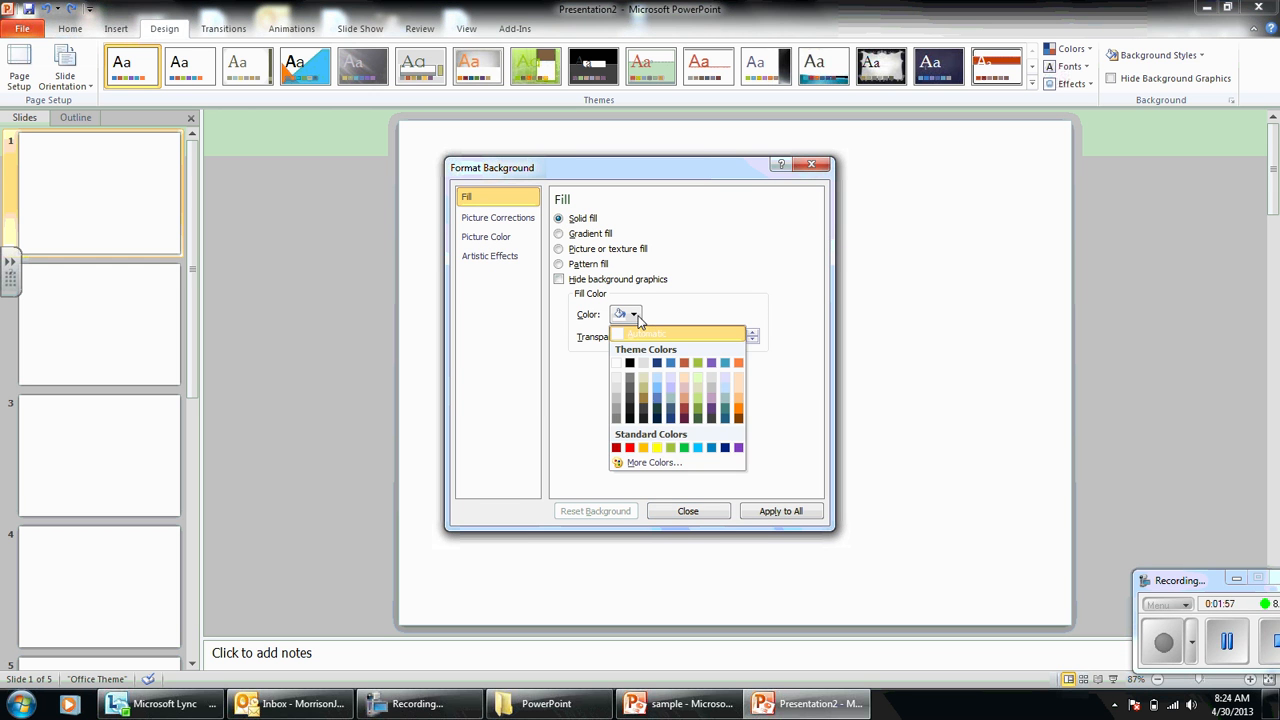
{"action": "left_click", "coordinate": [629, 448]}
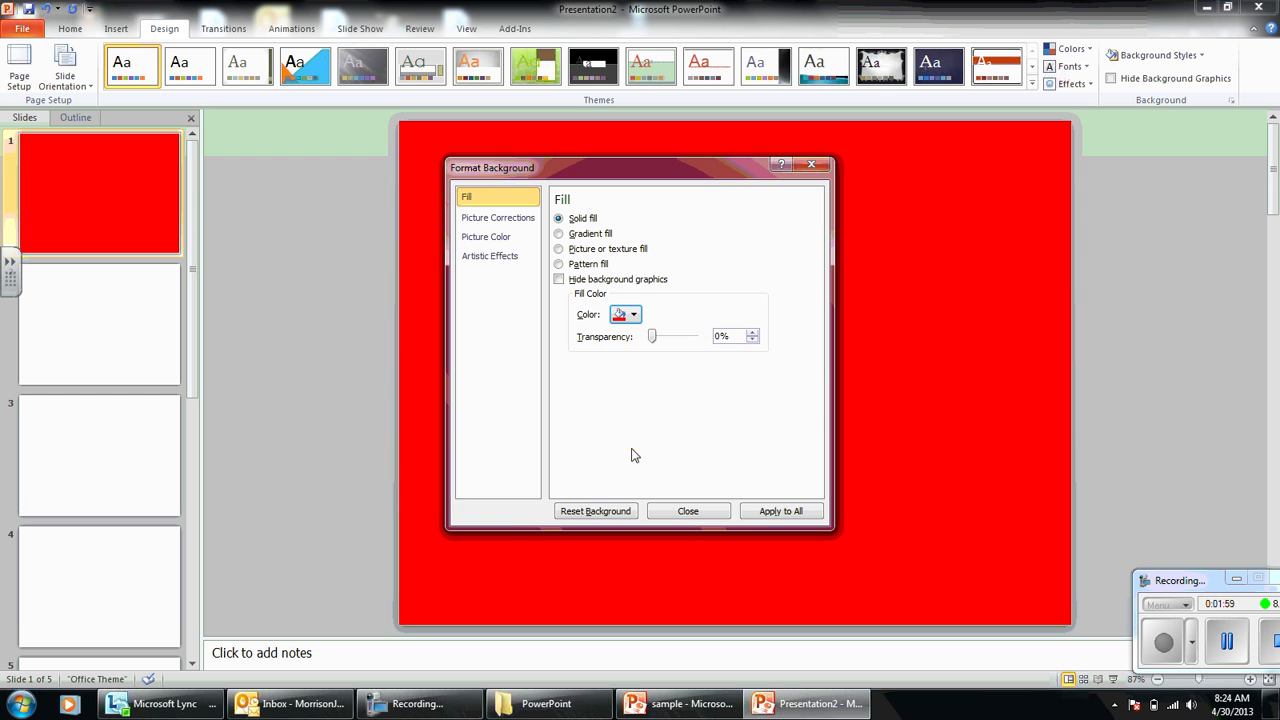
Set the transparency of slide 1's red background fill to 59% and finish formatting it.
{"action": "left_click_drag", "start_coordinate": [660, 172], "coordinate": [377, 228]}
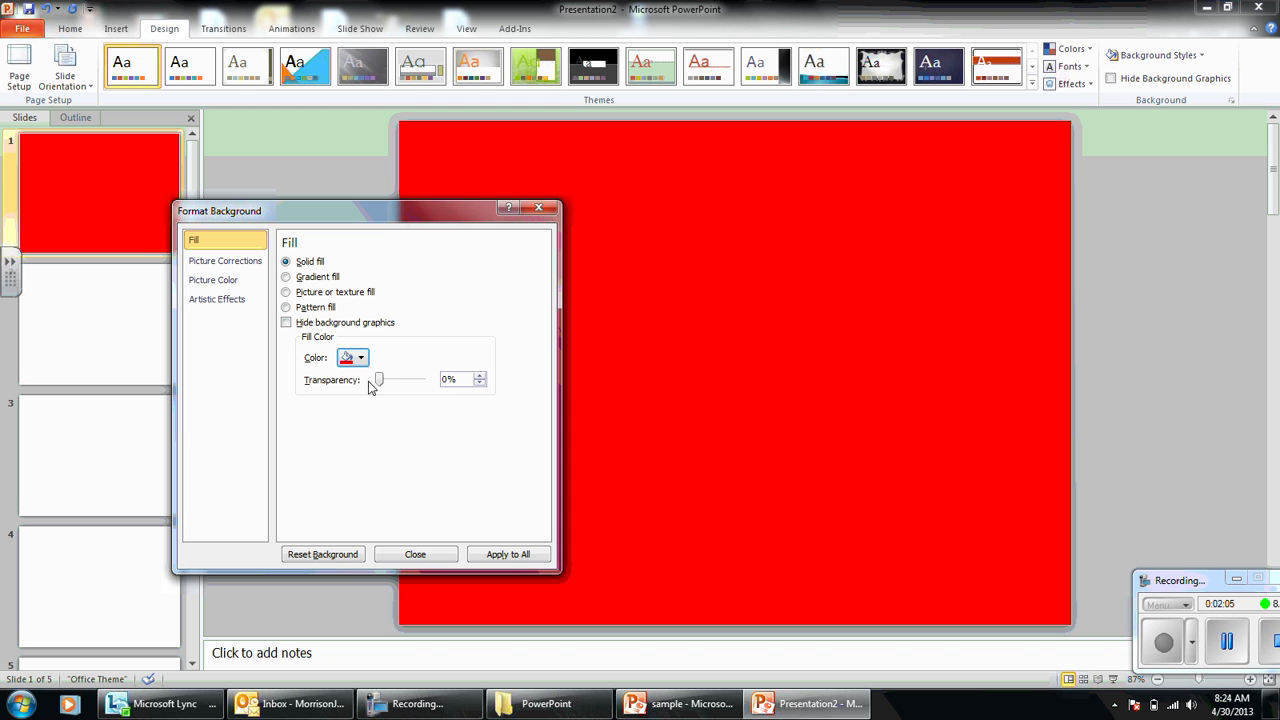
{"action": "left_click_drag", "start_coordinate": [380, 382], "coordinate": [446, 391]}
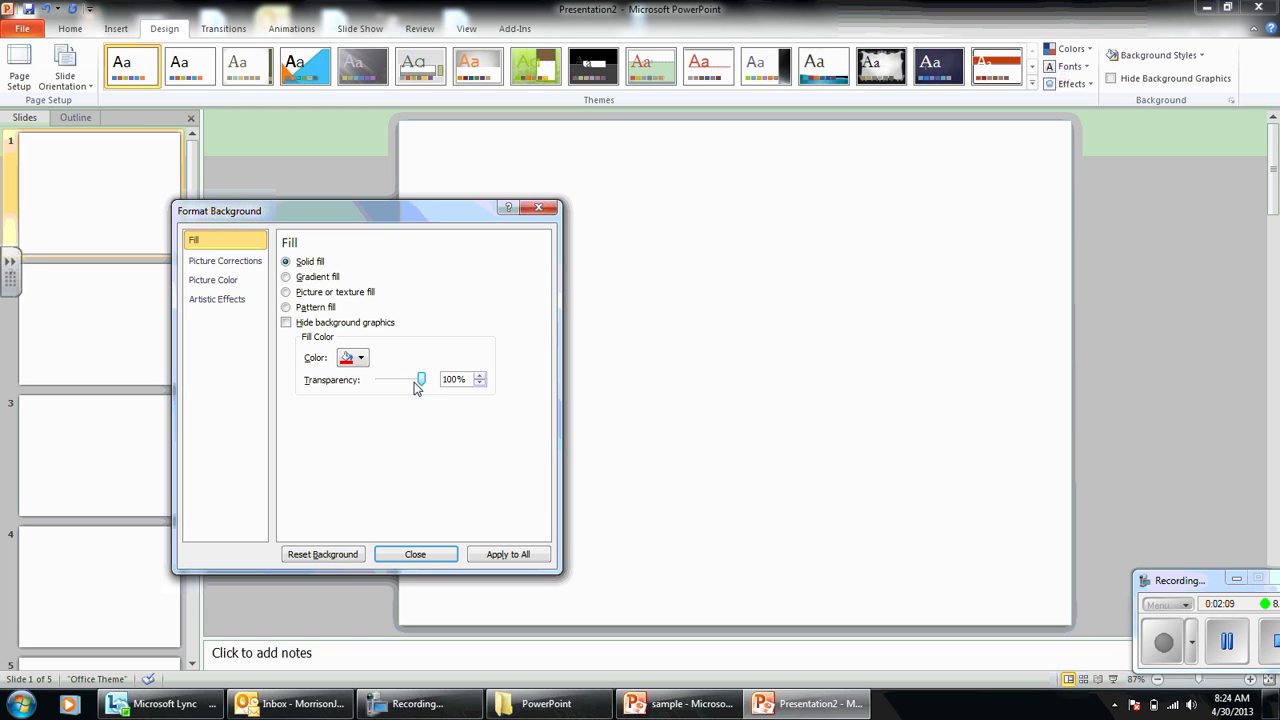
{"action": "mouse_move", "coordinate": [421, 384]}
{"action": "left_mouse_down"}
{"action": "mouse_move", "coordinate": [389, 384]}
{"action": "mouse_move", "coordinate": [407, 397]}
{"action": "left_mouse_up"}
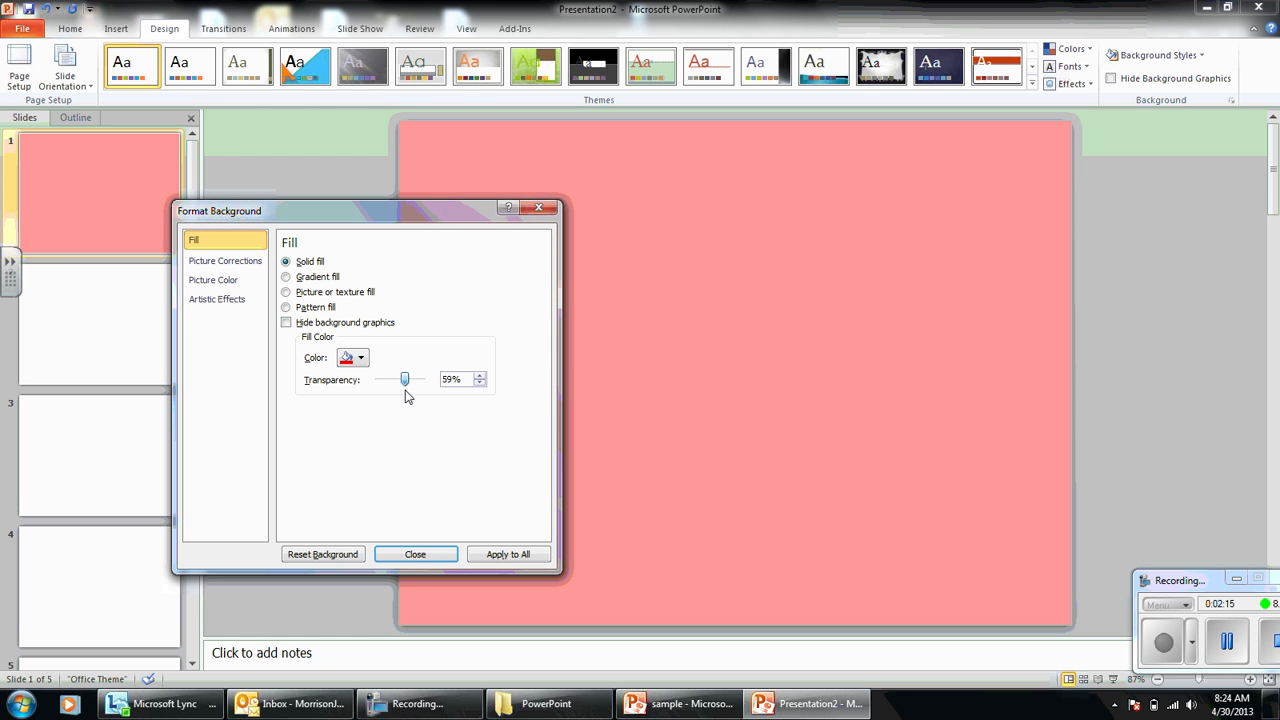
{"action": "left_click", "coordinate": [415, 556]}
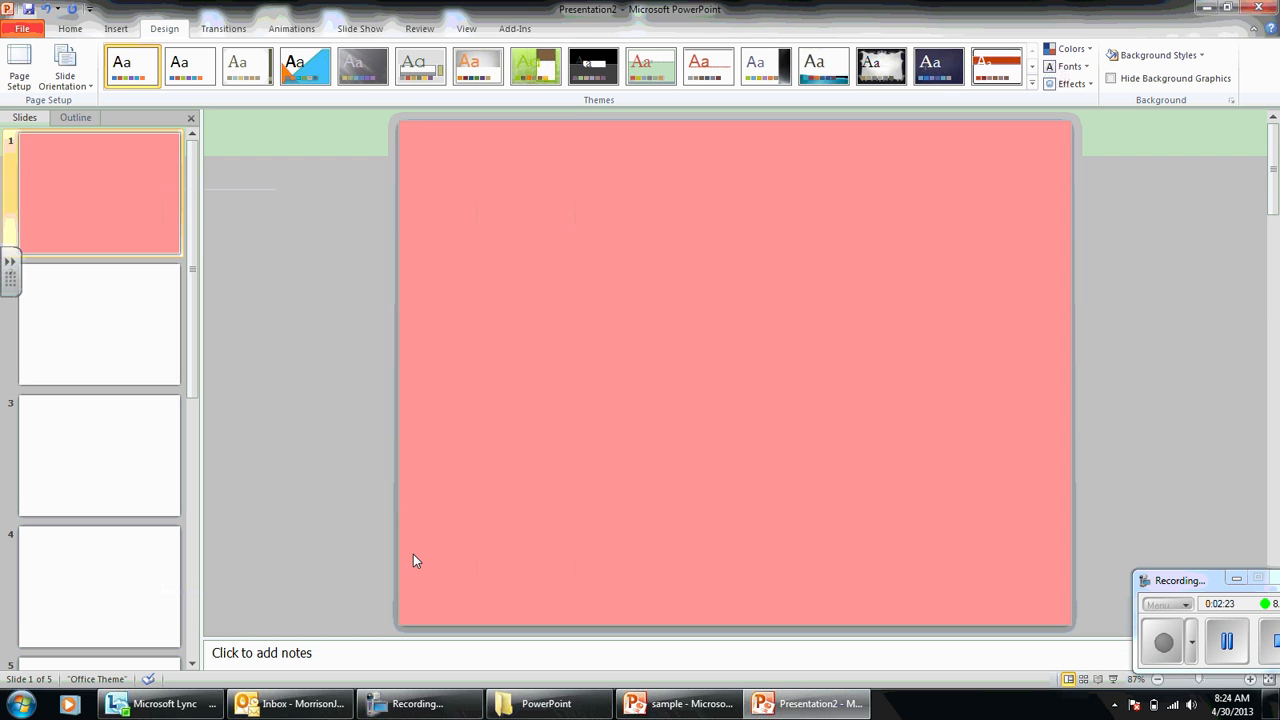
Give slide 2 a gradient background fill using the rainbow preset colors that run from purple through yellow to magenta.
{"action": "left_click", "coordinate": [157, 357]}
{"action": "right_click", "coordinate": [512, 329]}
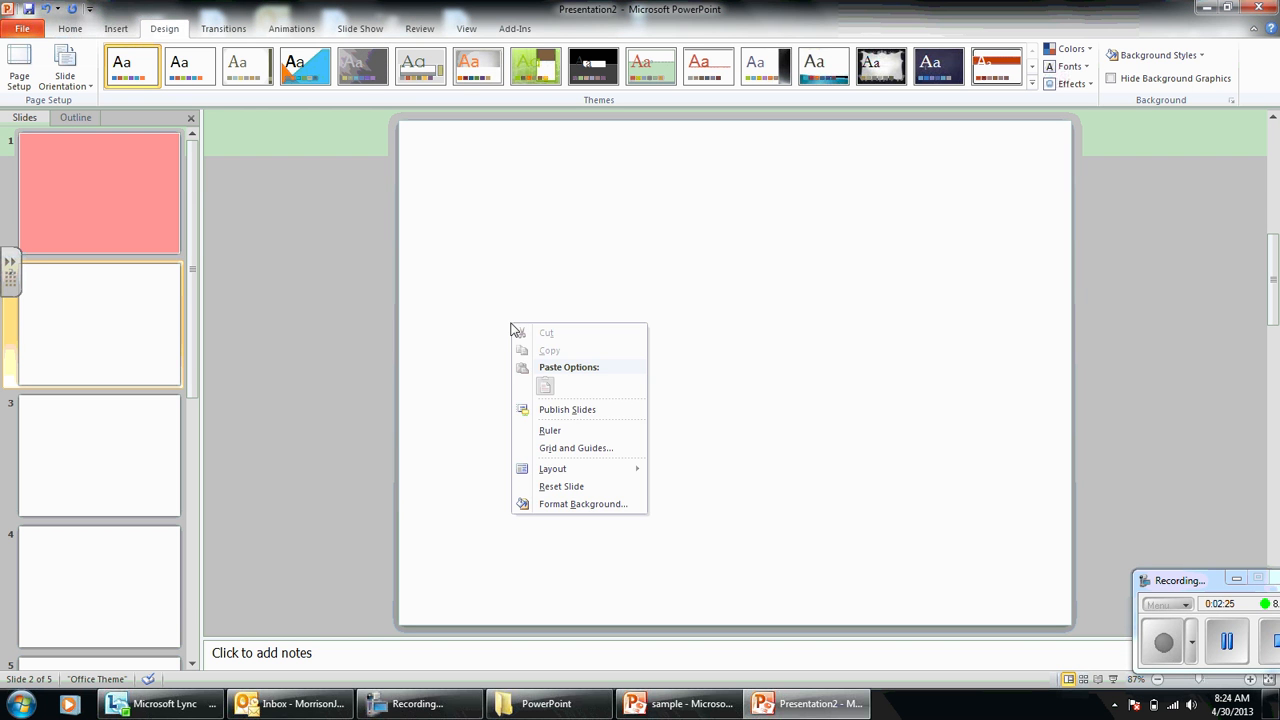
{"action": "left_click", "coordinate": [588, 504]}
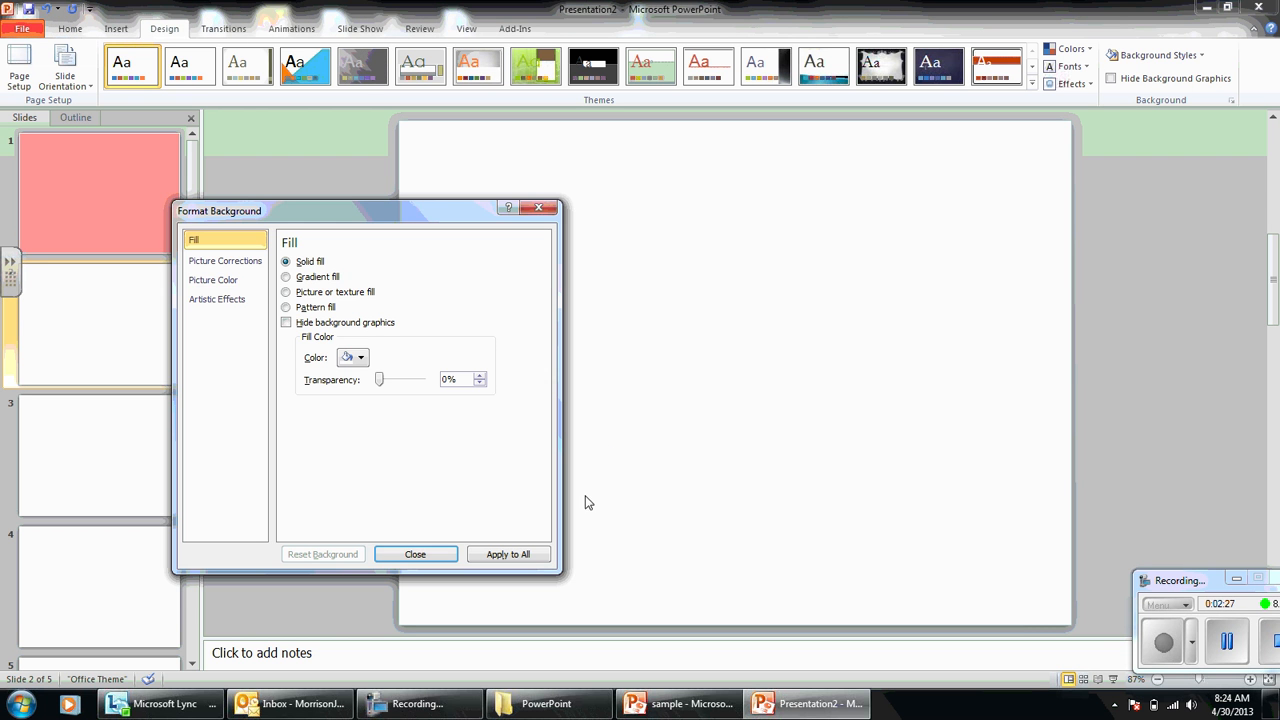
{"action": "left_click", "coordinate": [286, 278]}
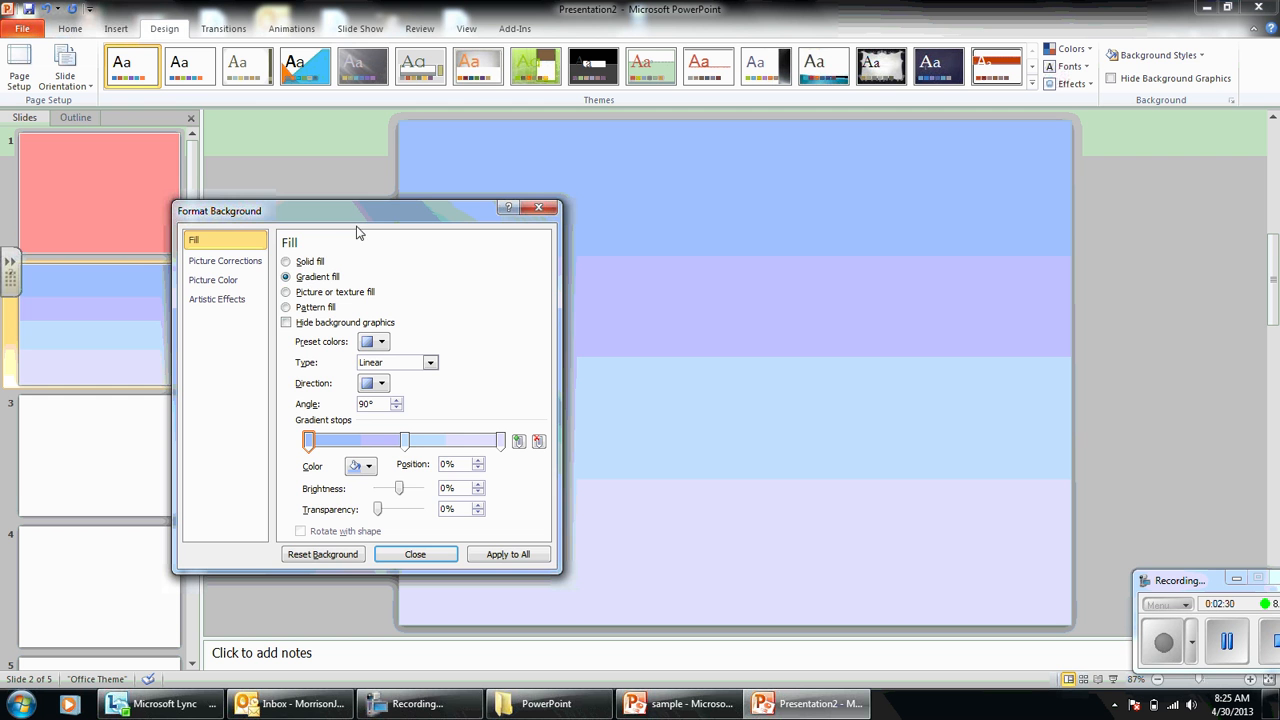
{"action": "left_click_drag", "start_coordinate": [365, 222], "coordinate": [205, 124]}
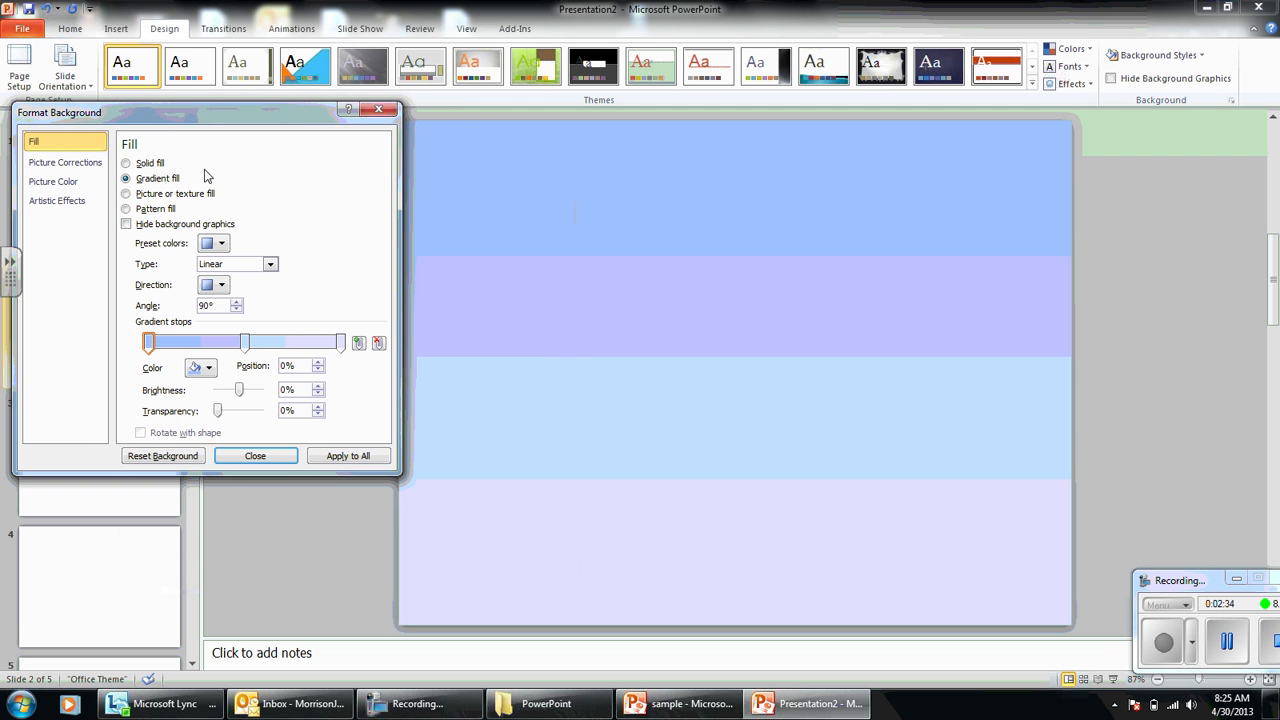
{"action": "left_click", "coordinate": [222, 246]}
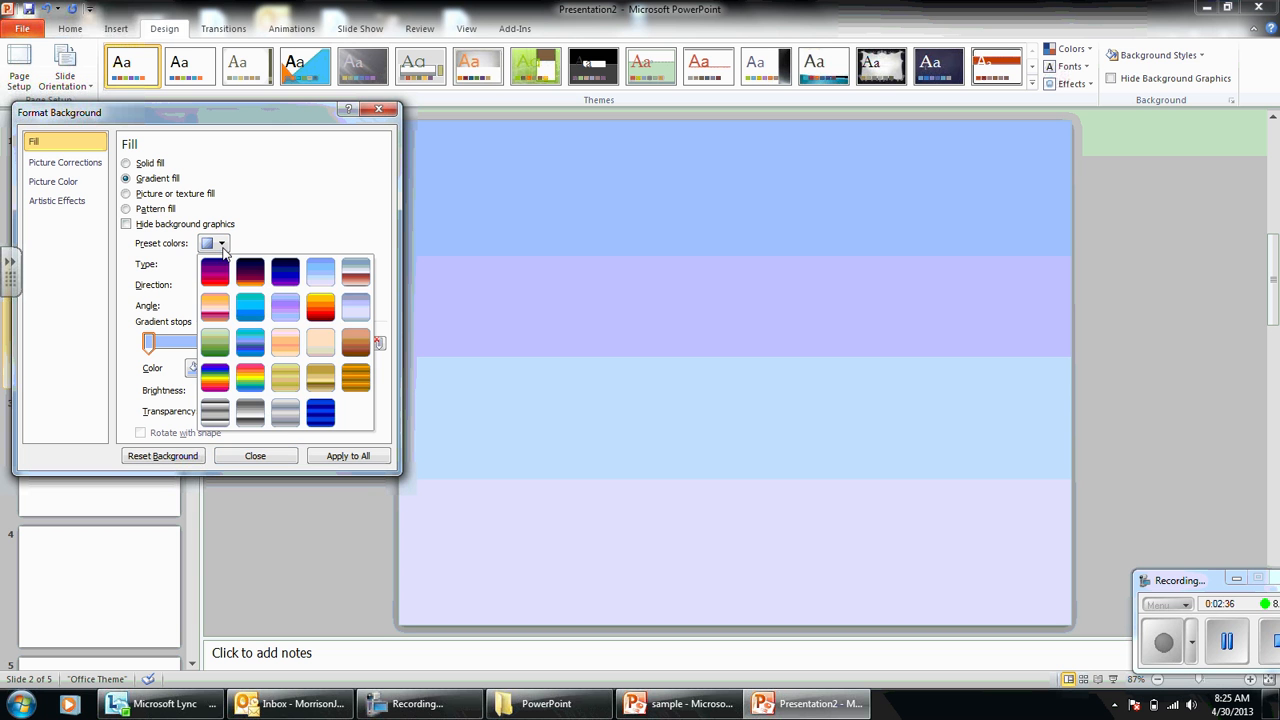
{"action": "left_click", "coordinate": [224, 383]}
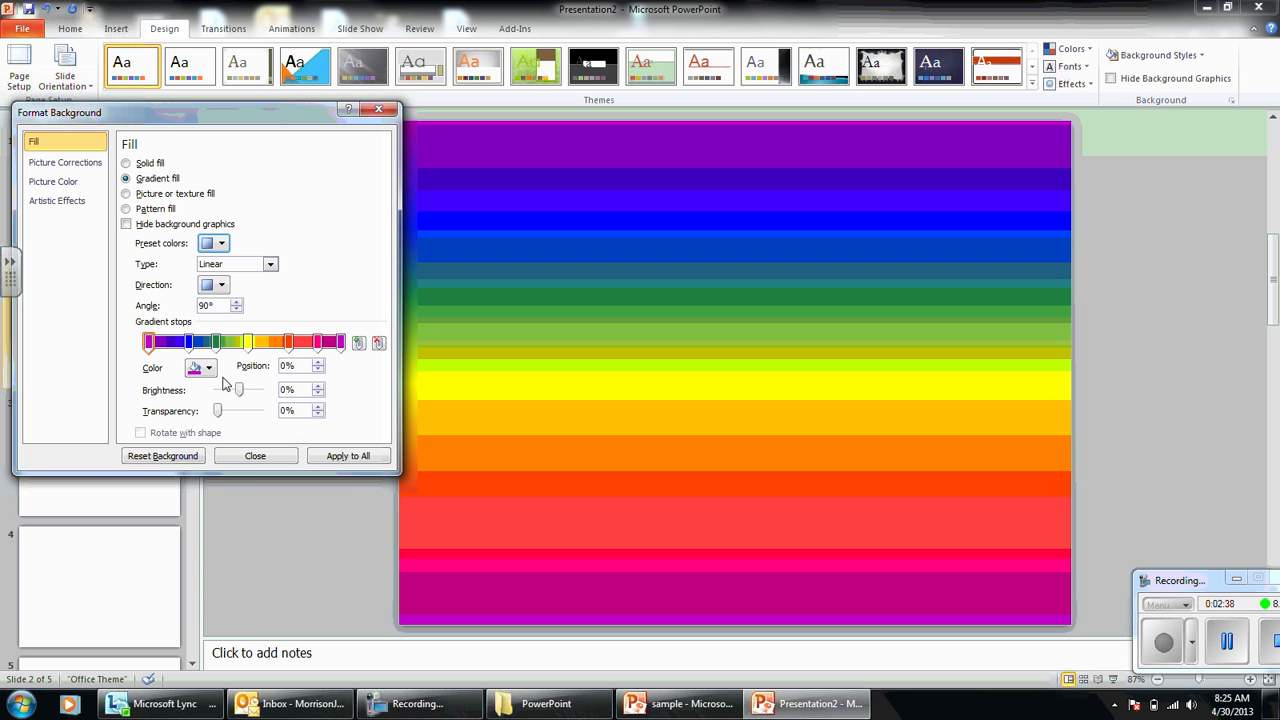
Change slide 2's rainbow gradient to the Radial type, with the direction spreading out from the center.
{"action": "left_click", "coordinate": [270, 265]}
{"action": "left_click", "coordinate": [222, 293]}
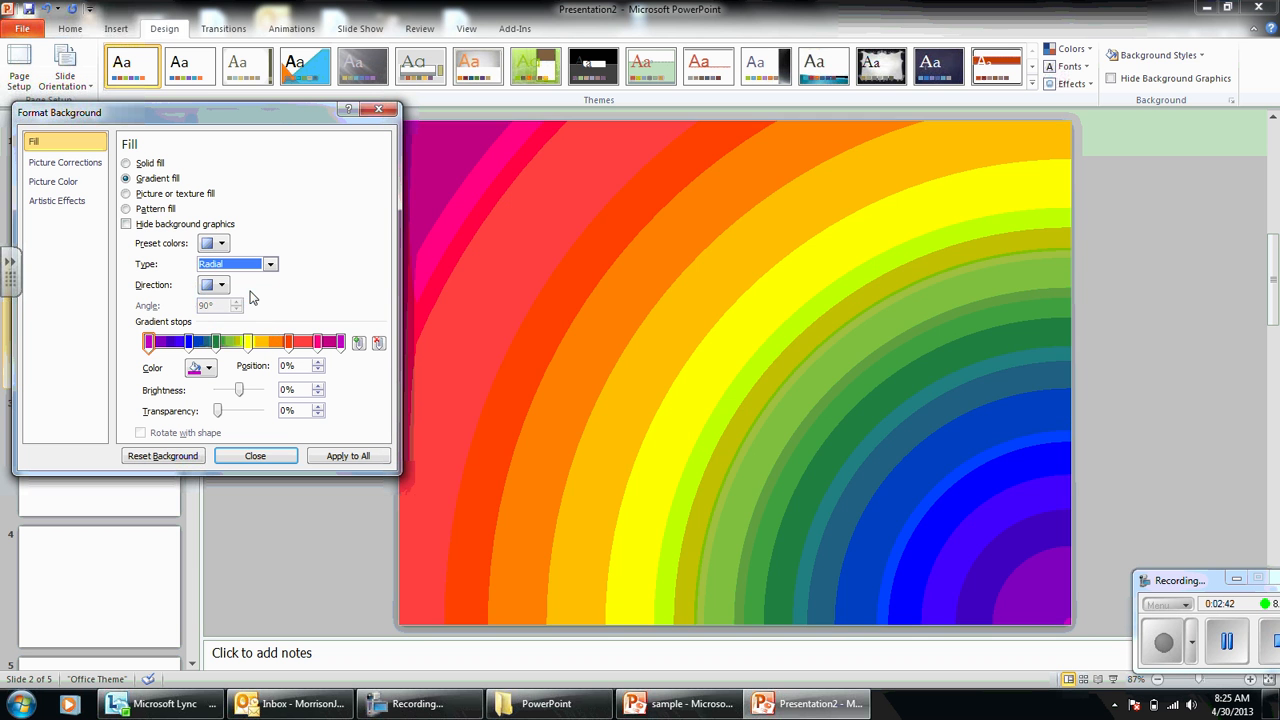
{"action": "left_click", "coordinate": [222, 285]}
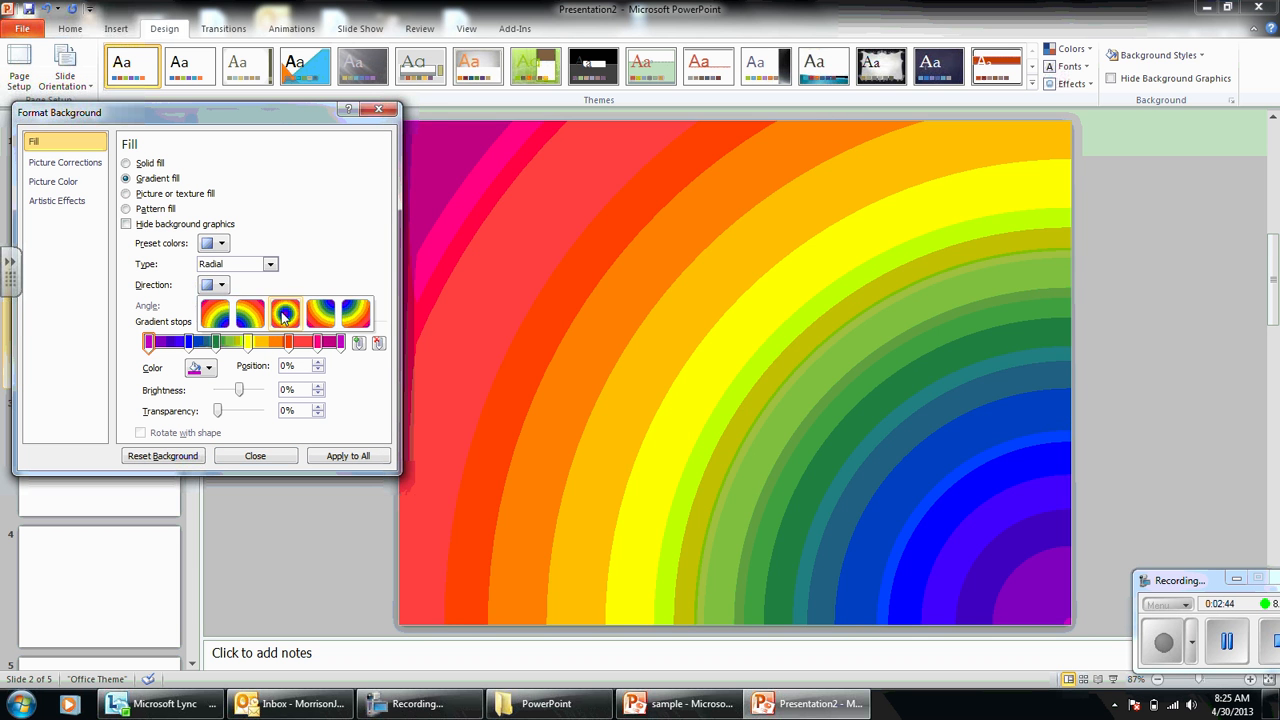
{"action": "left_click", "coordinate": [286, 314]}
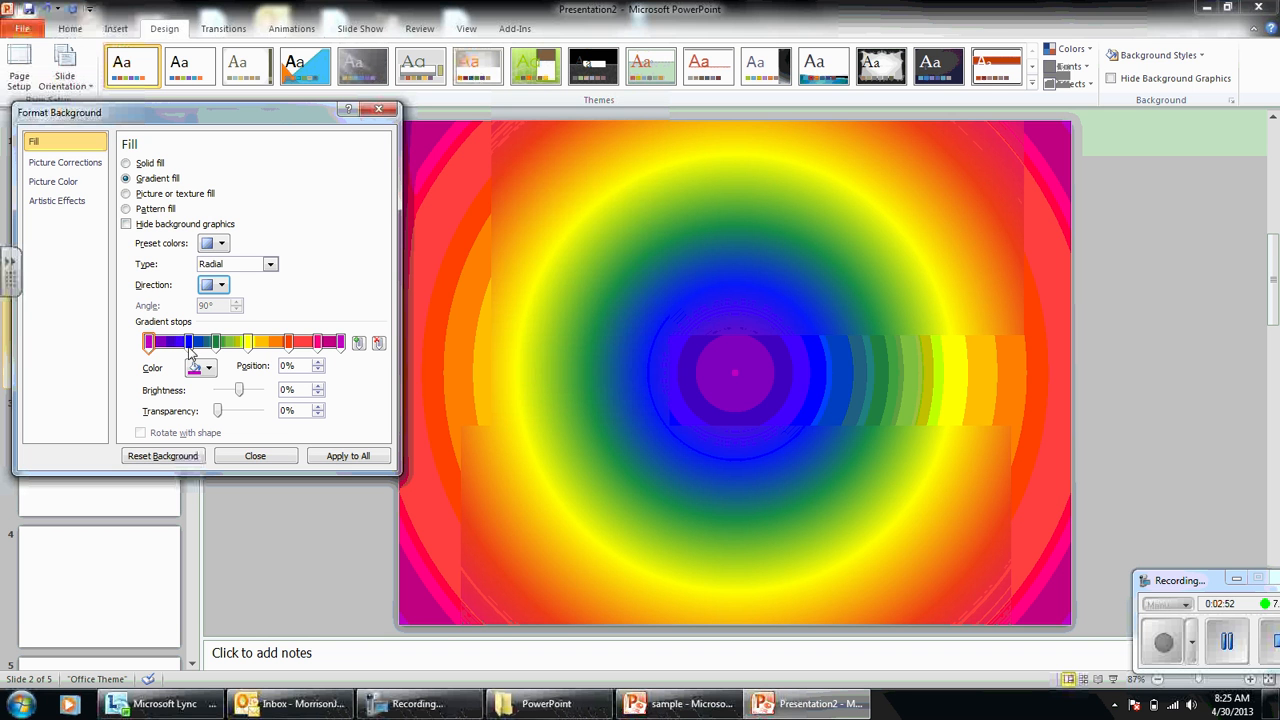
Move the first gradient stop to 3% and add a black gradient stop at 12%.
{"action": "mouse_move", "coordinate": [149, 343]}
{"action": "left_mouse_down"}
{"action": "mouse_move", "coordinate": [250, 348]}
{"action": "mouse_move", "coordinate": [238, 362]}
{"action": "mouse_move", "coordinate": [153, 355]}
{"action": "left_mouse_up"}
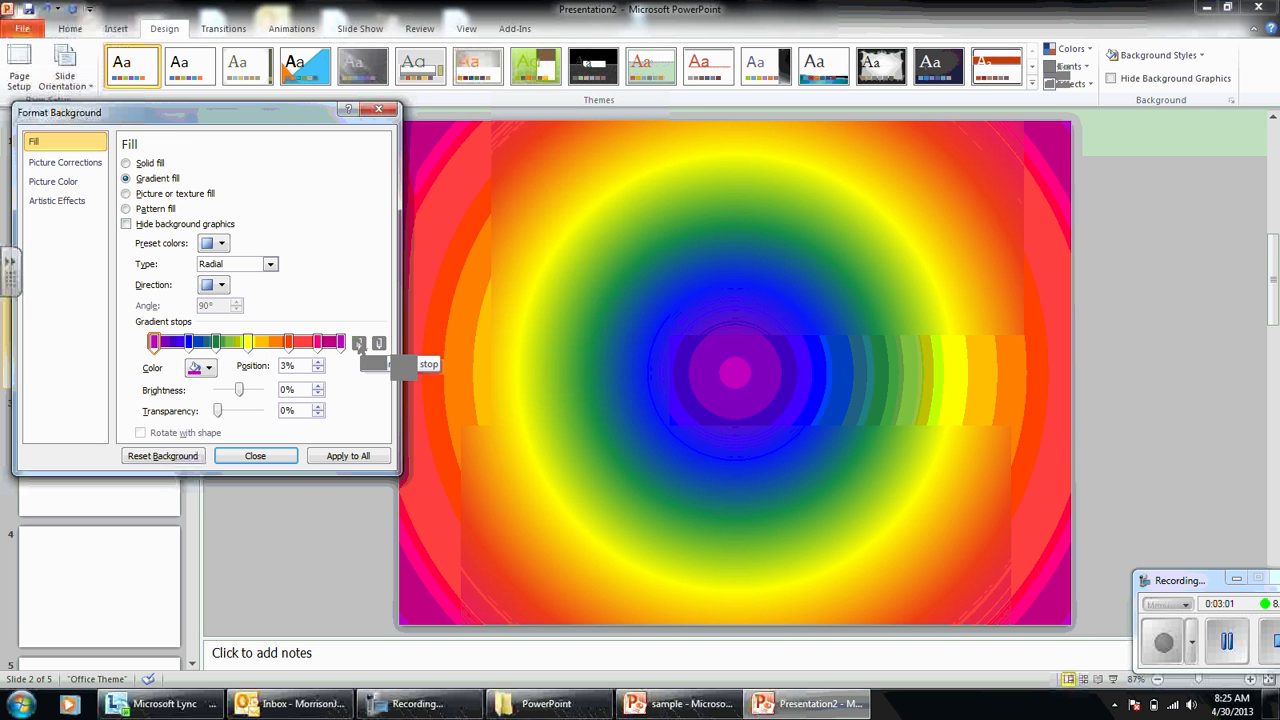
{"action": "left_click", "coordinate": [358, 344]}
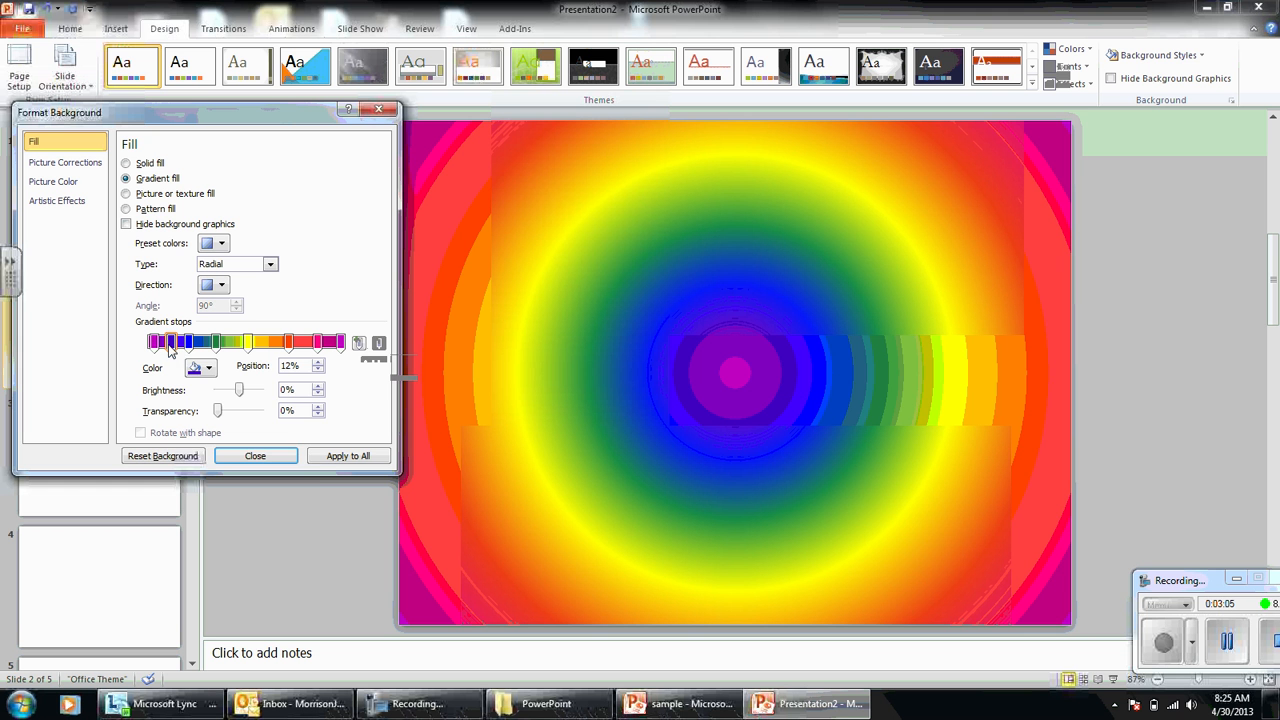
{"action": "left_click", "coordinate": [209, 370]}
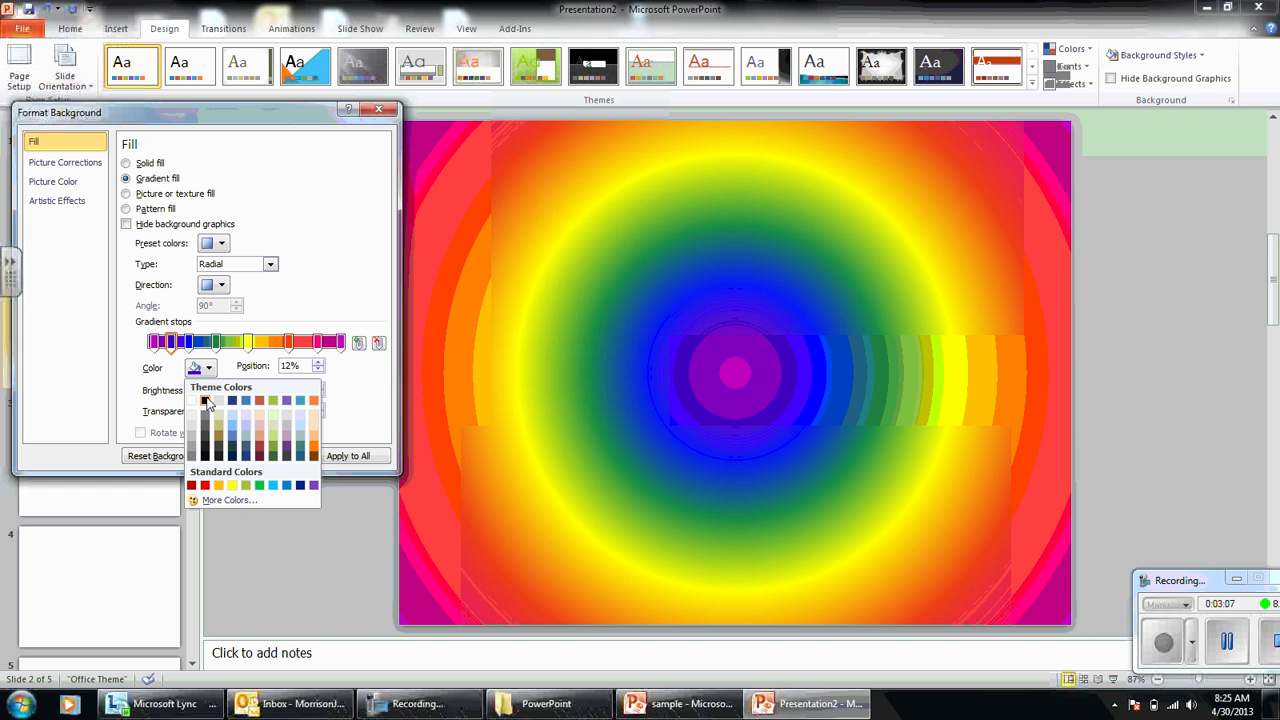
{"action": "left_click", "coordinate": [206, 401]}
{"action": "mouse_move", "coordinate": [174, 342]}
{"action": "left_mouse_down"}
{"action": "mouse_move", "coordinate": [328, 352]}
{"action": "mouse_move", "coordinate": [171, 342]}
{"action": "left_mouse_up"}
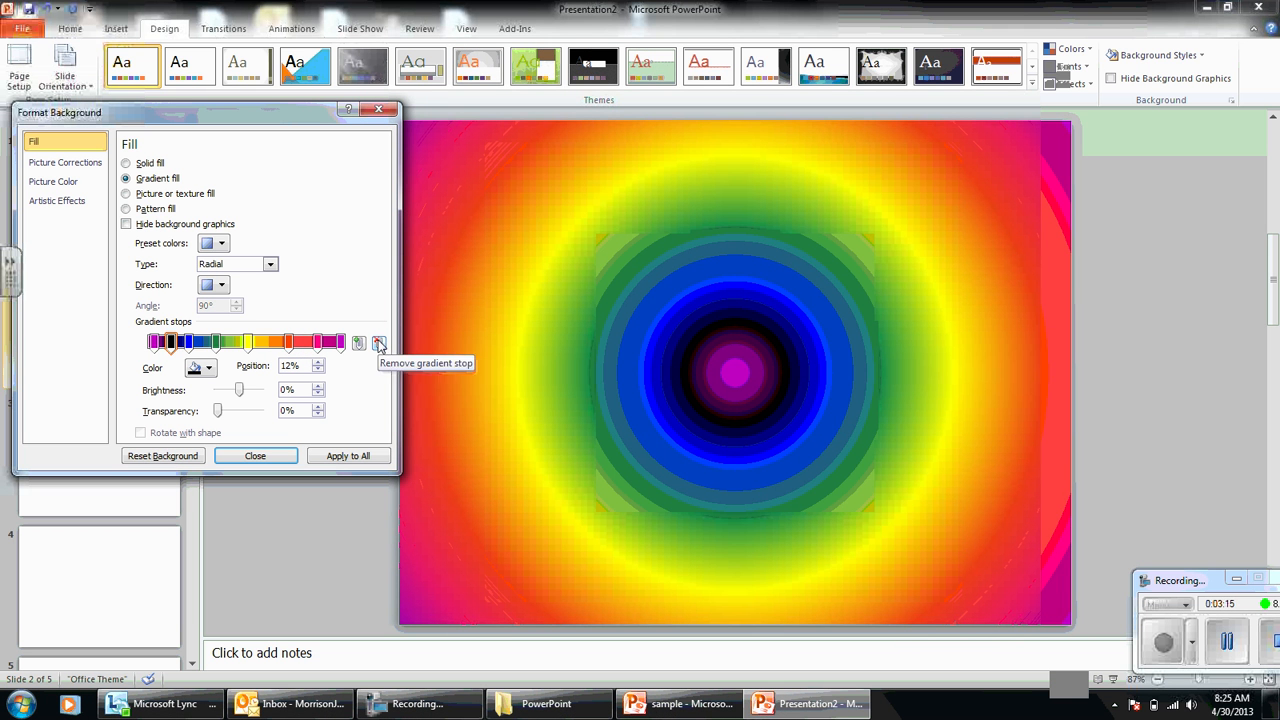
Remove the gradient stops at 100%, 88% and 73%, move the black stop to 75%, and finish formatting slide 2's background.
{"action": "left_click", "coordinate": [341, 342]}
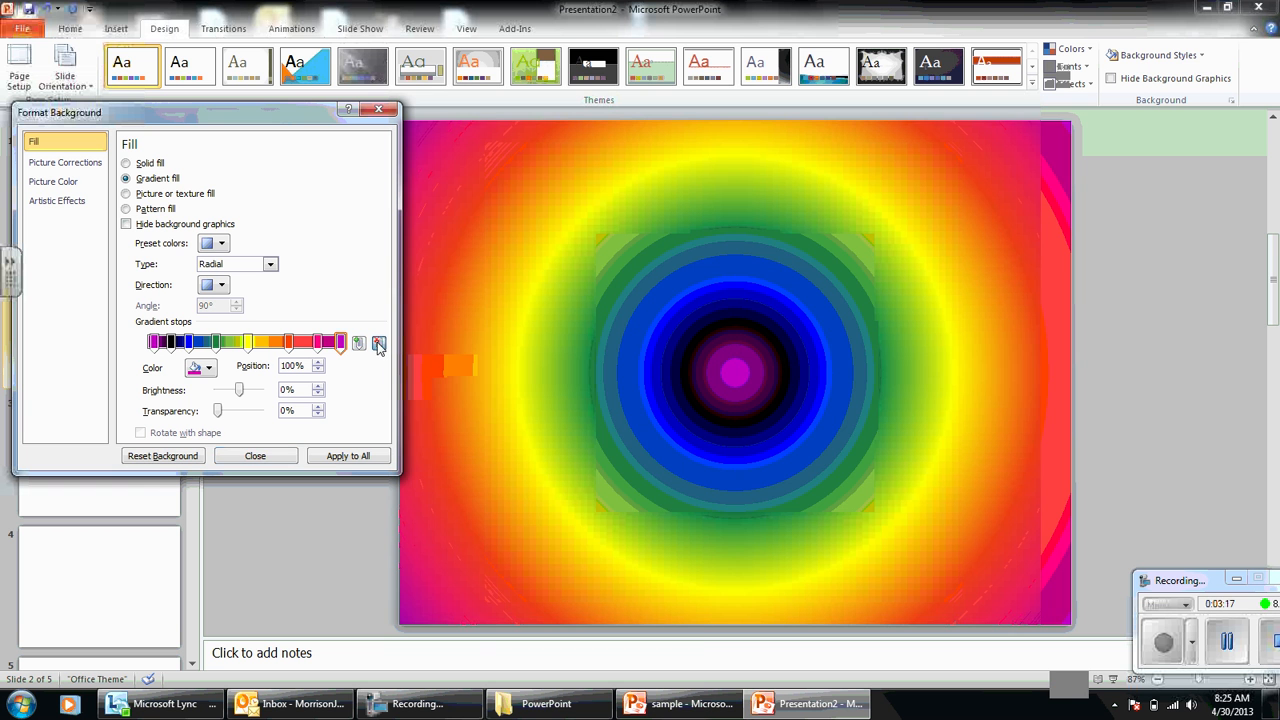
{"action": "left_click", "coordinate": [379, 344]}
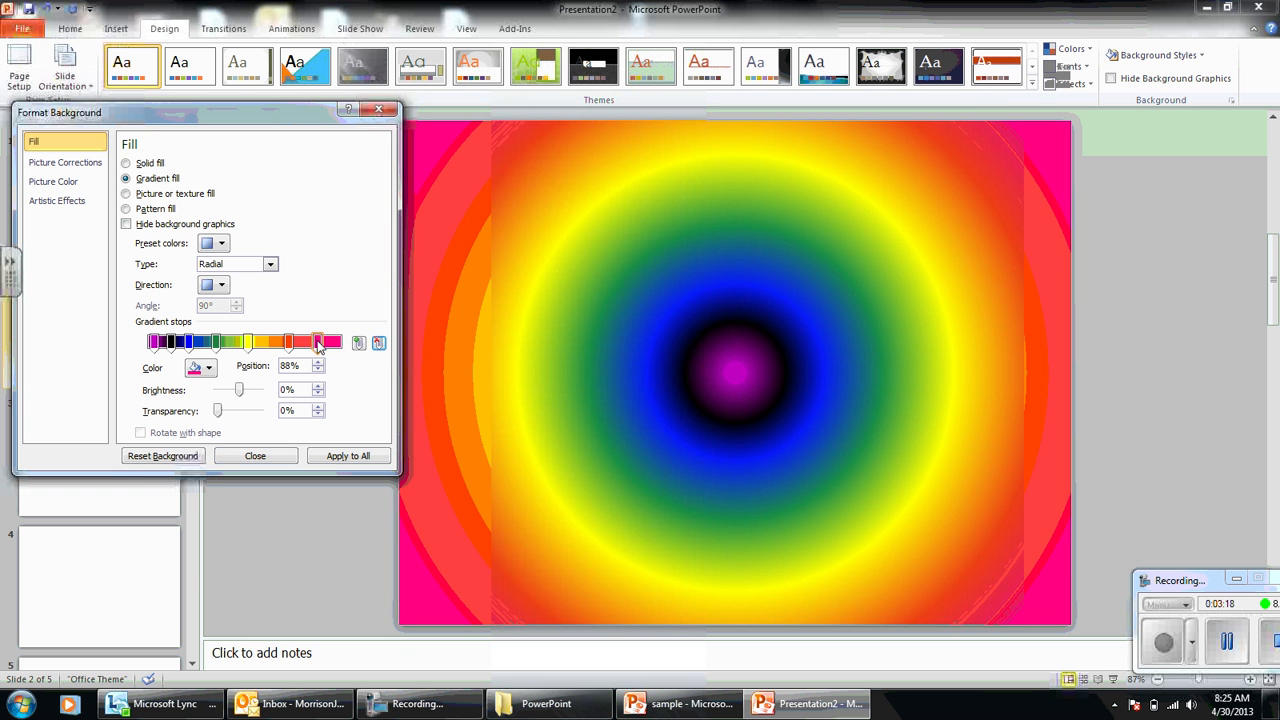
{"action": "left_click", "coordinate": [379, 344]}
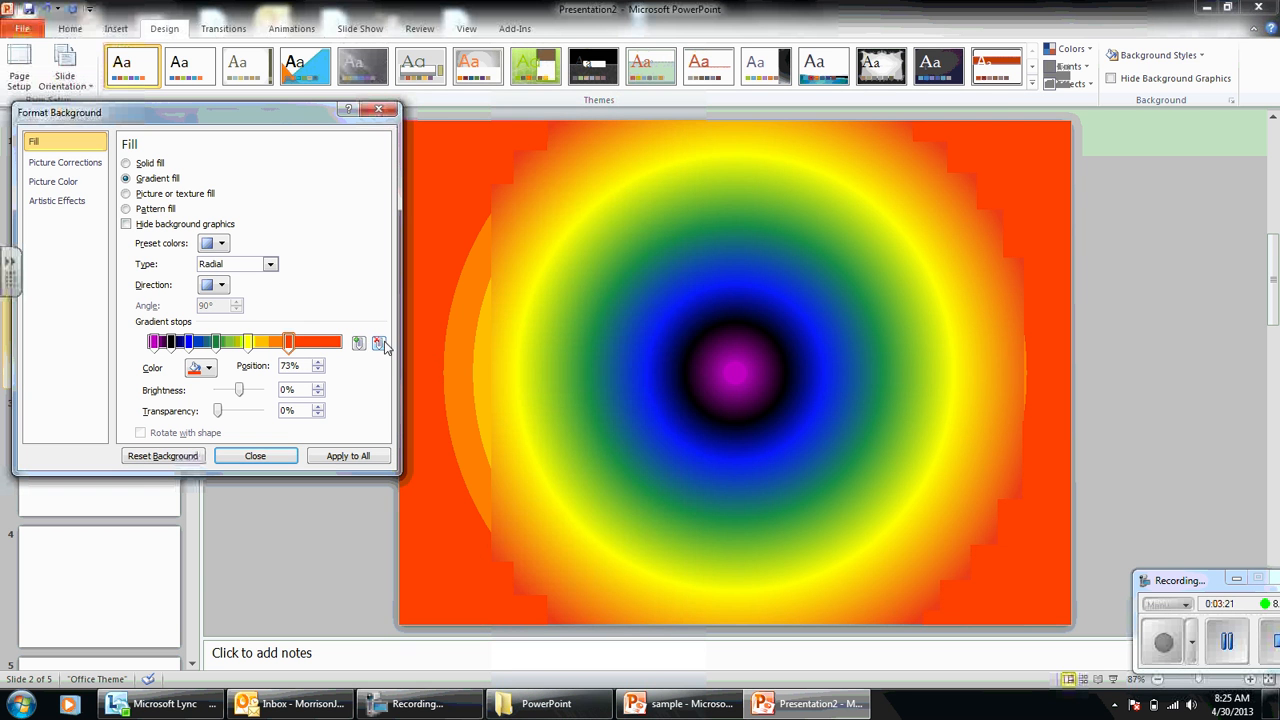
{"action": "left_click", "coordinate": [379, 344]}
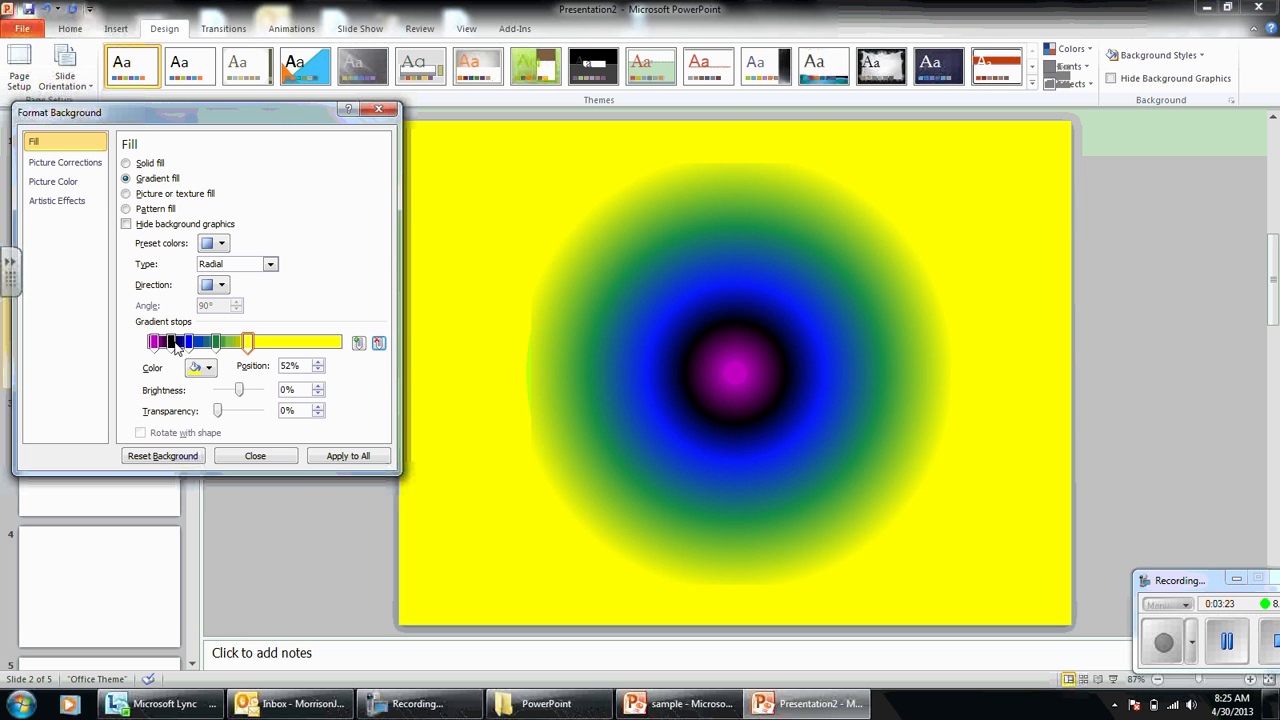
{"action": "left_click_drag", "start_coordinate": [176, 347], "coordinate": [297, 352]}
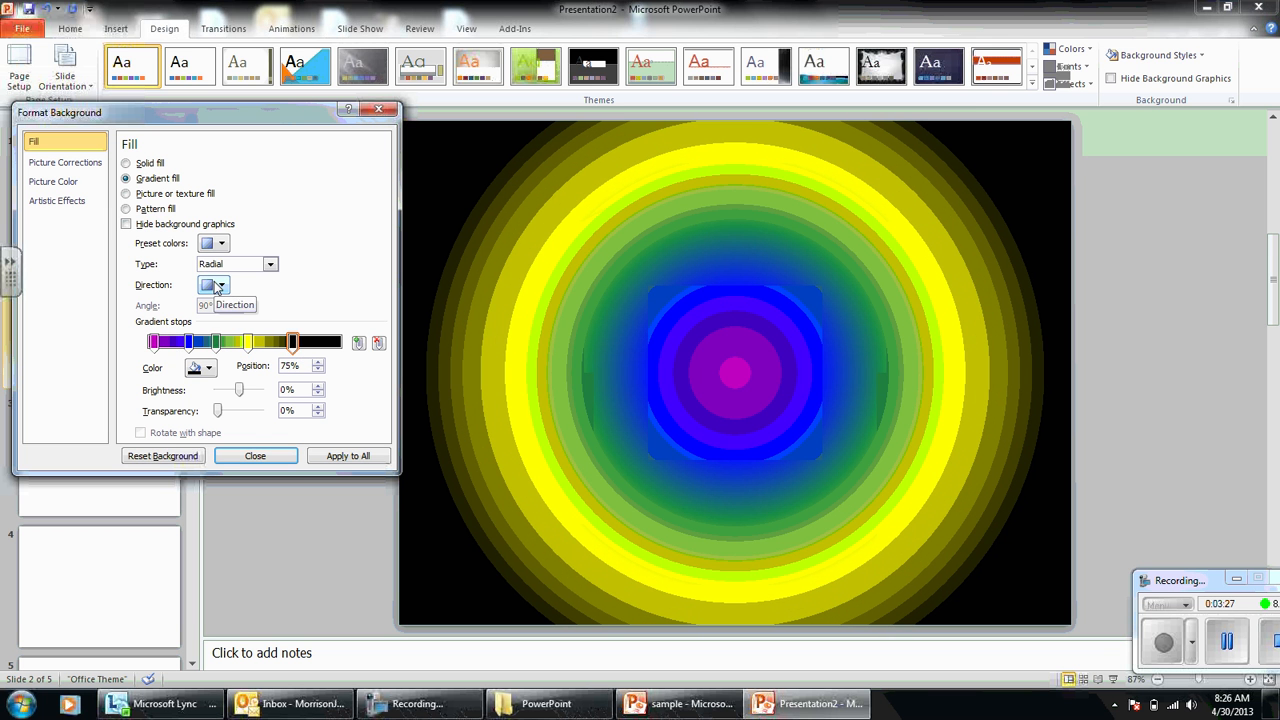
{"action": "left_click", "coordinate": [257, 456]}
Fill slide 3's background with the crumpled brown paper texture.
{"action": "left_click", "coordinate": [83, 457]}
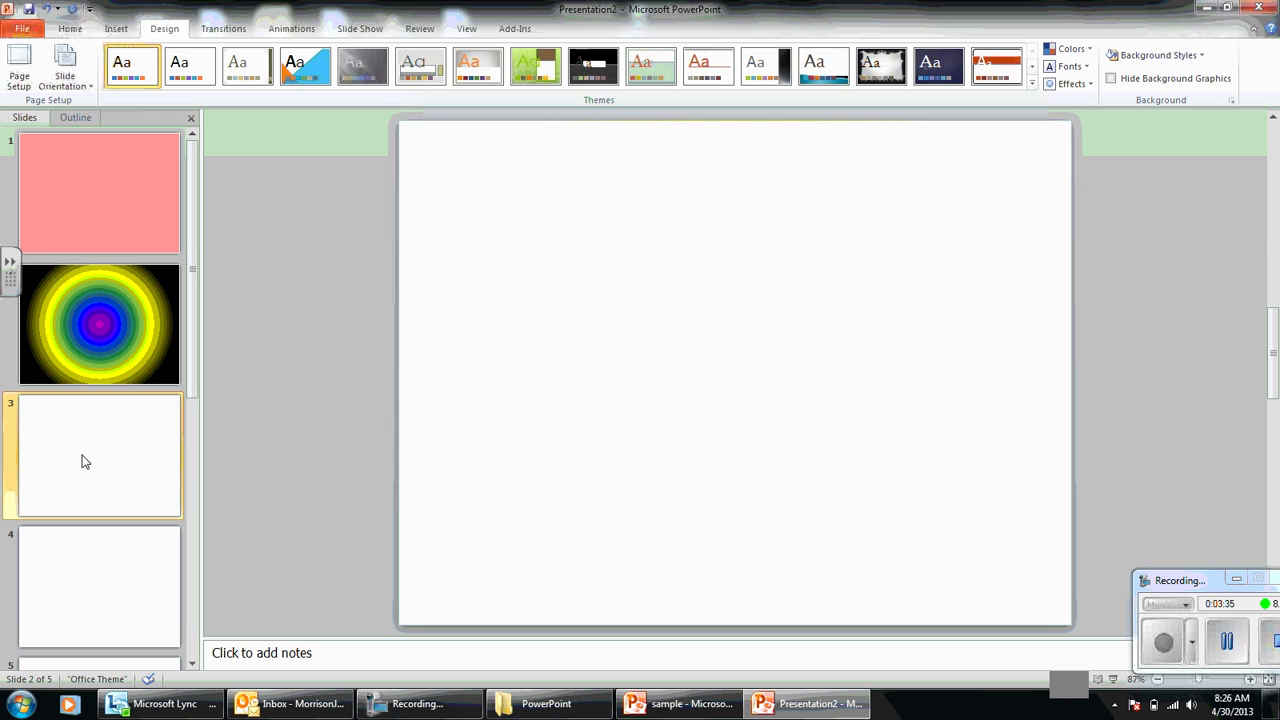
{"action": "right_click", "coordinate": [498, 280]}
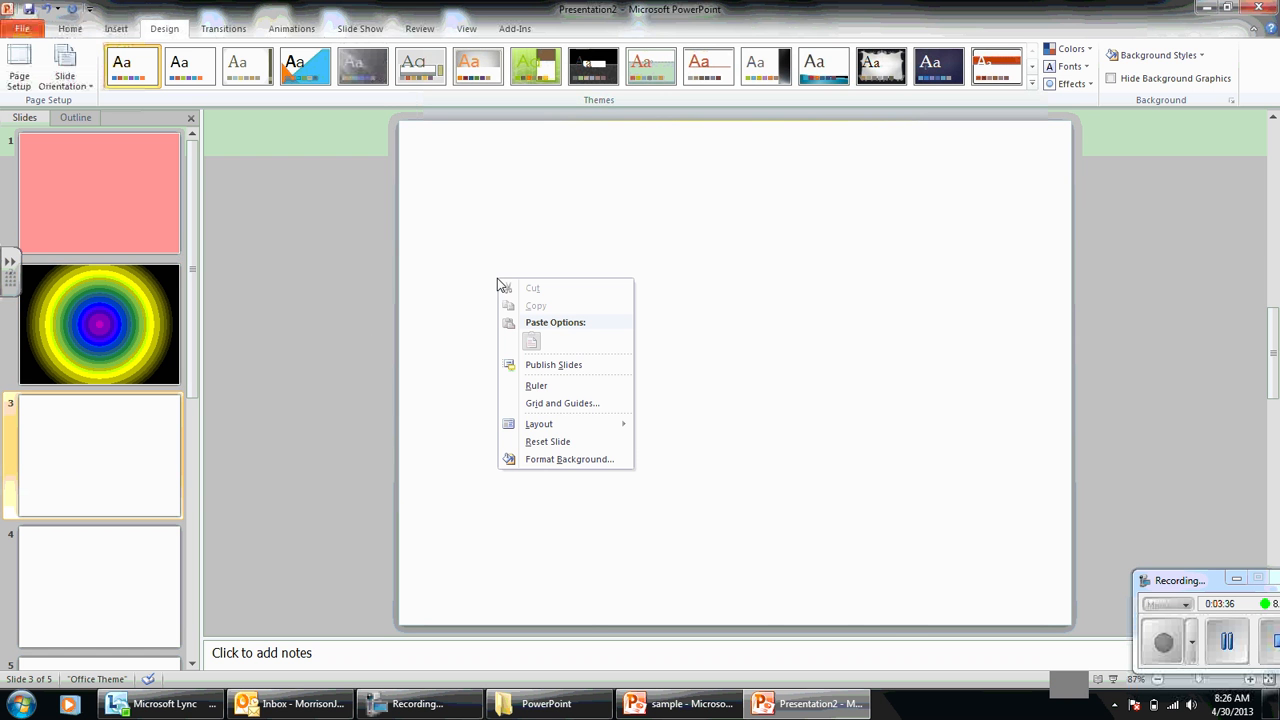
{"action": "left_click", "coordinate": [572, 458]}
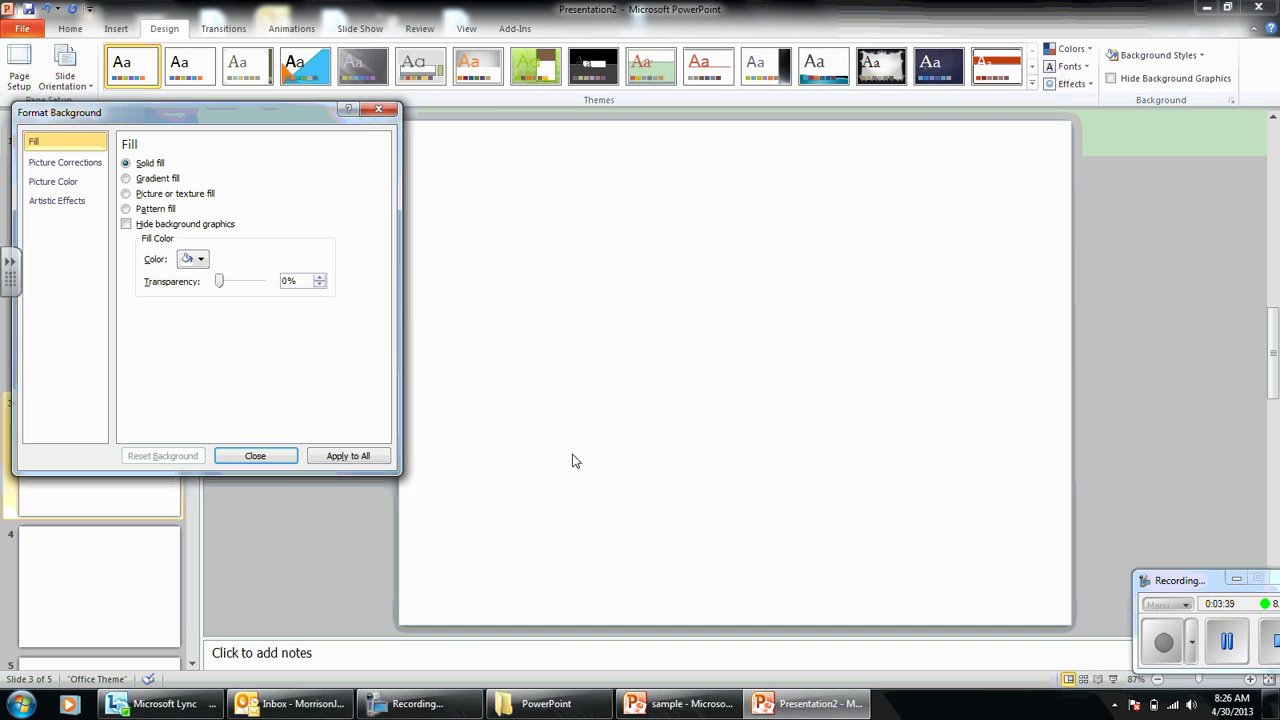
{"action": "left_click", "coordinate": [126, 194]}
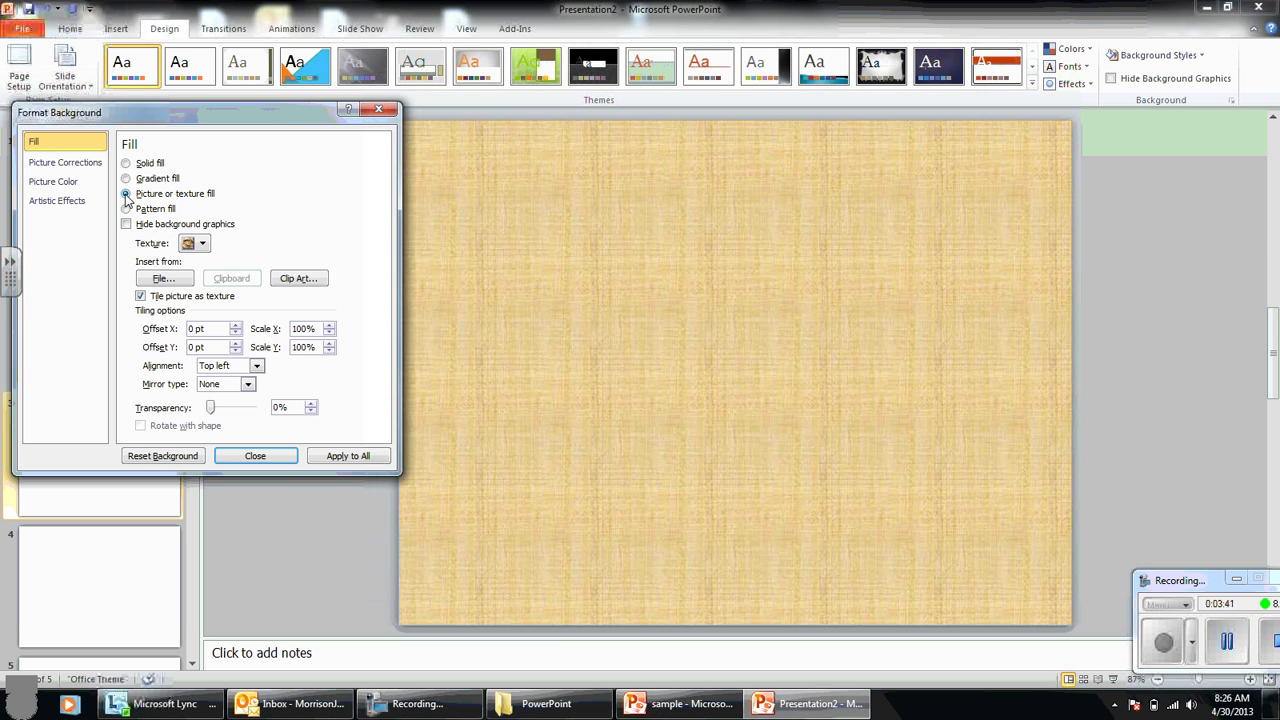
{"action": "left_click", "coordinate": [200, 244]}
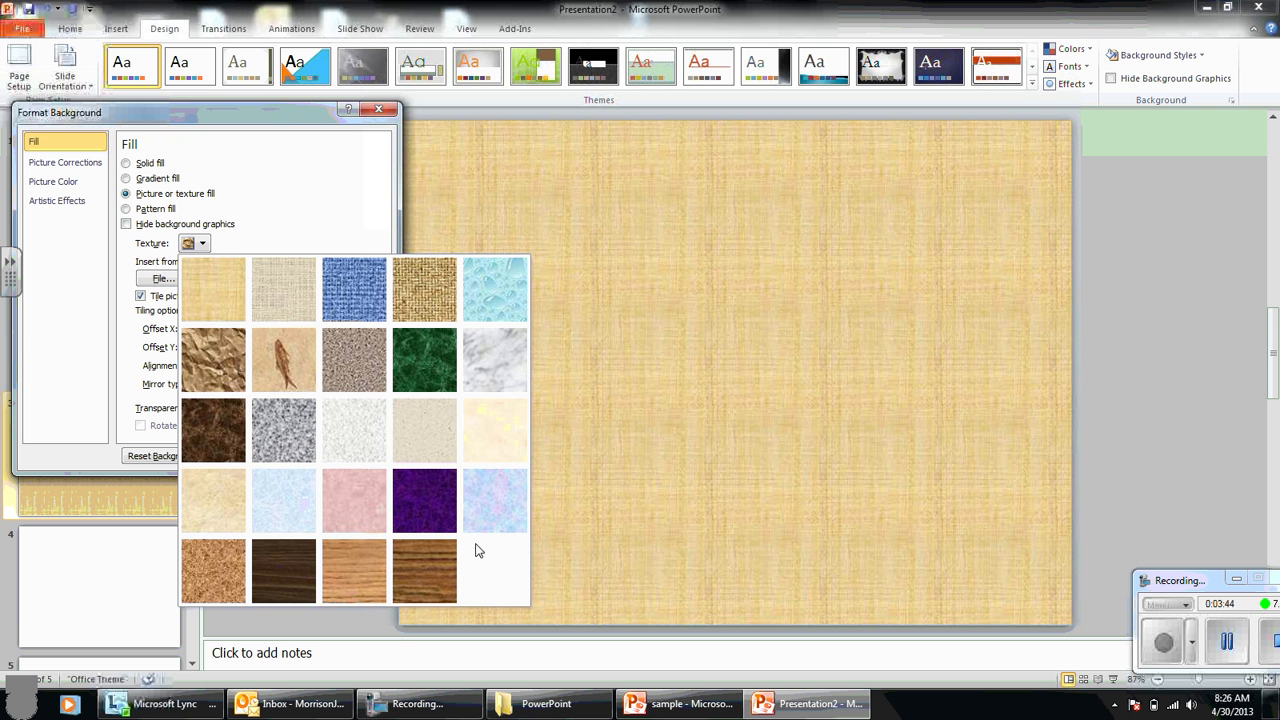
{"action": "left_click", "coordinate": [205, 364]}
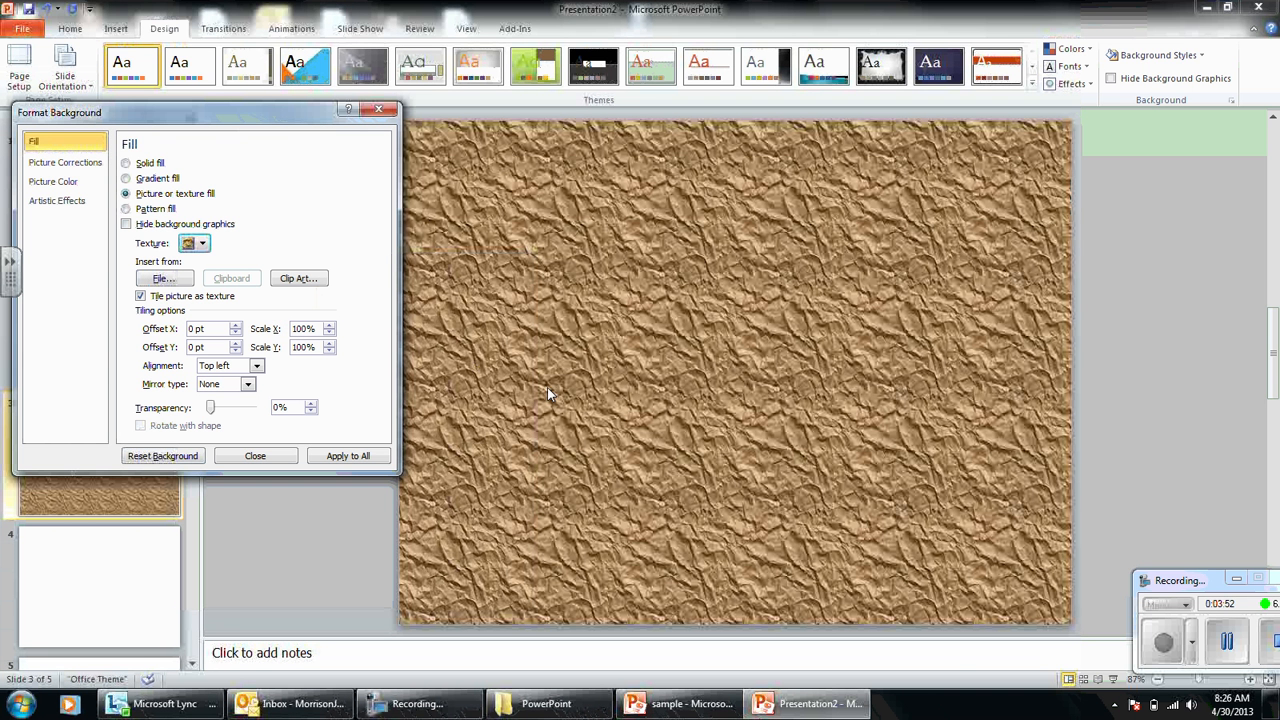
Try the strongest sharpen preset on slide 3's paper texture, and soften the texture to -47%.
{"action": "left_click", "coordinate": [71, 166]}
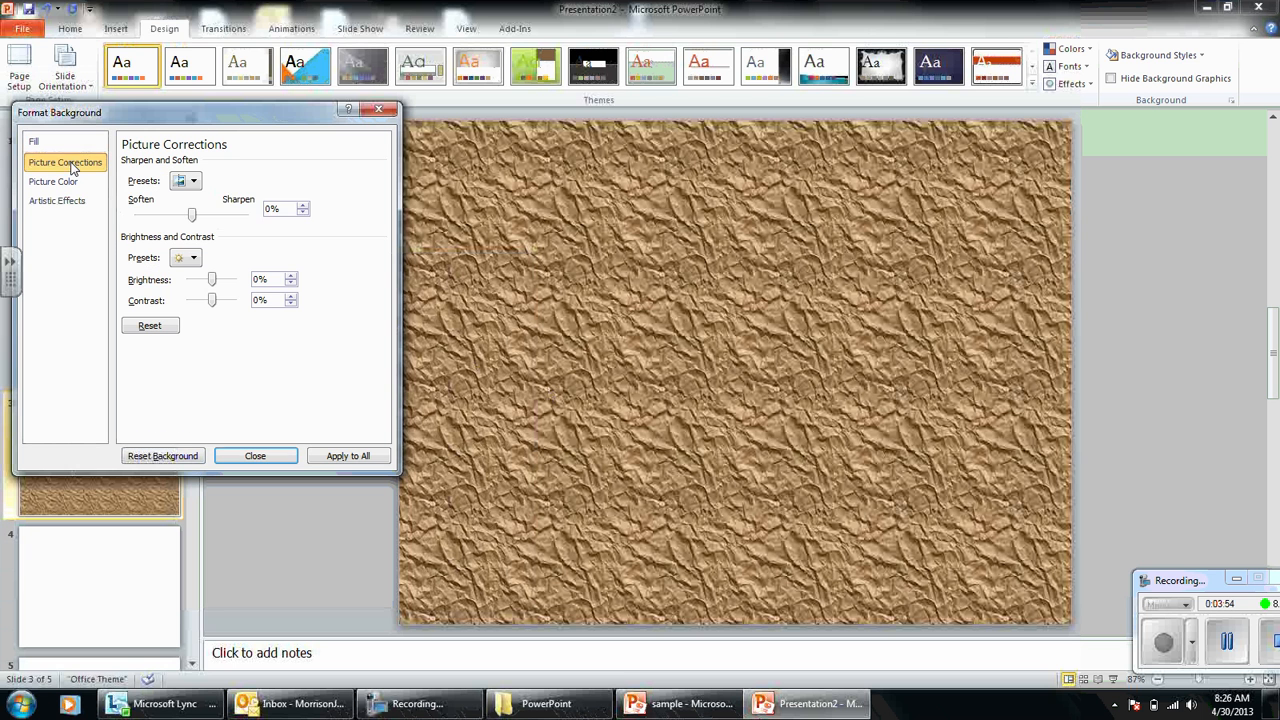
{"action": "left_click", "coordinate": [194, 181]}
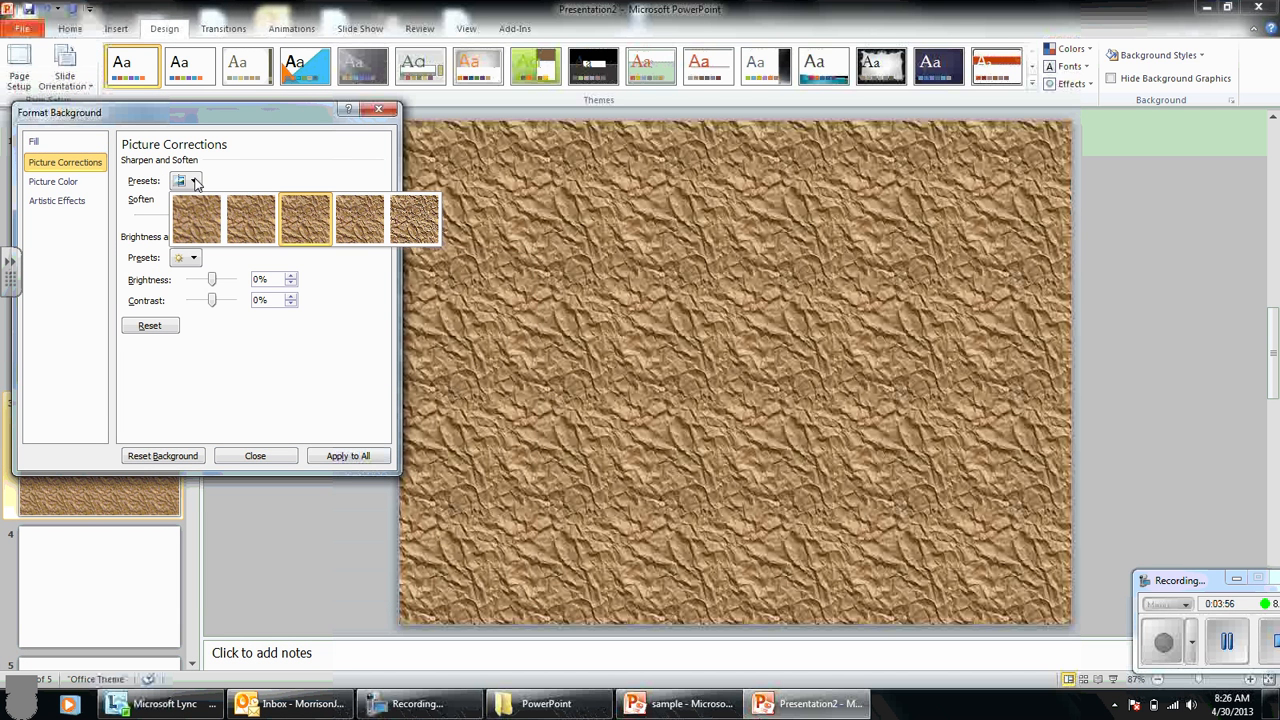
{"action": "left_click", "coordinate": [414, 219]}
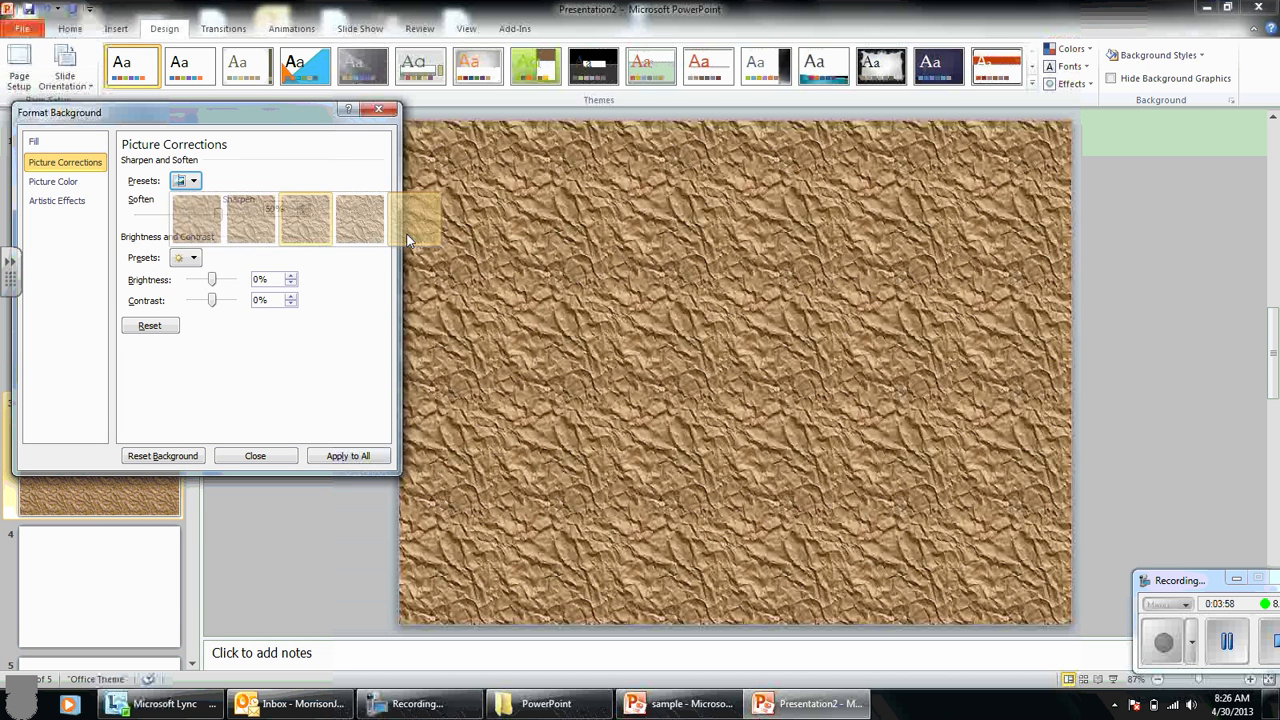
{"action": "left_click_drag", "start_coordinate": [218, 215], "coordinate": [172, 214]}
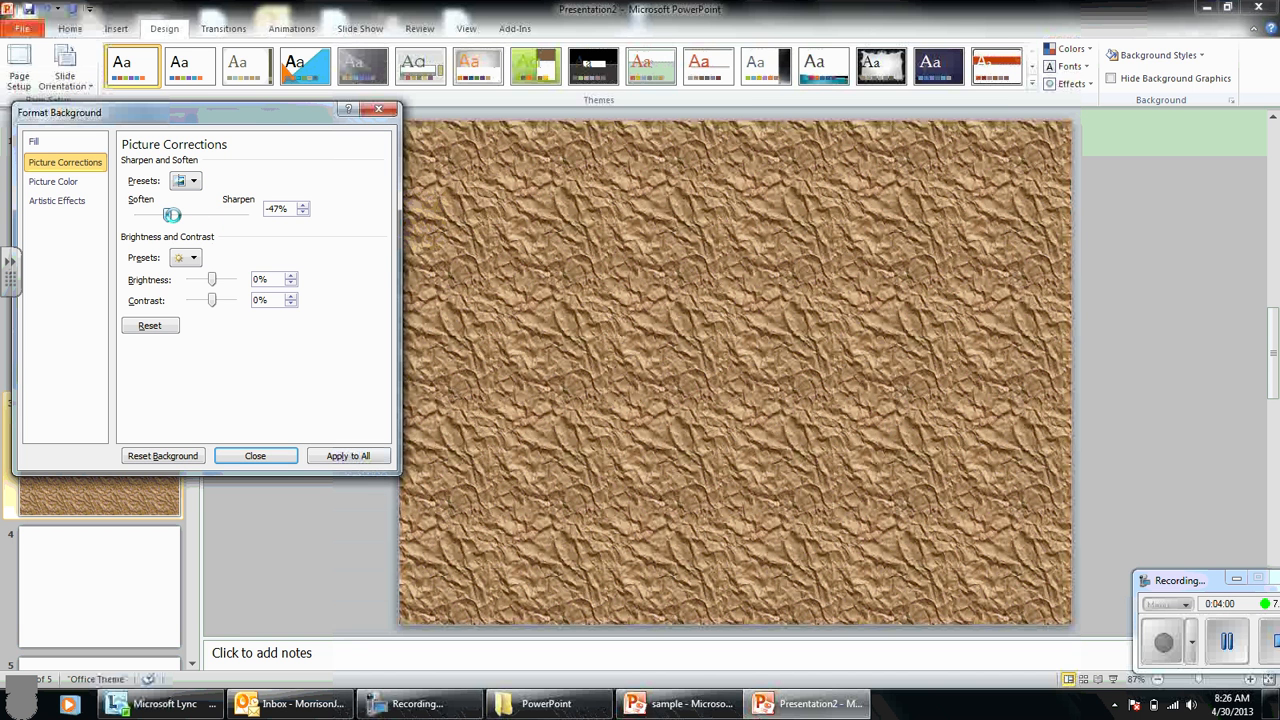
Set the color saturation of slide 3's background texture to 0% with the first saturation preset.
{"action": "left_click", "coordinate": [53, 181]}
{"action": "left_click", "coordinate": [186, 180]}
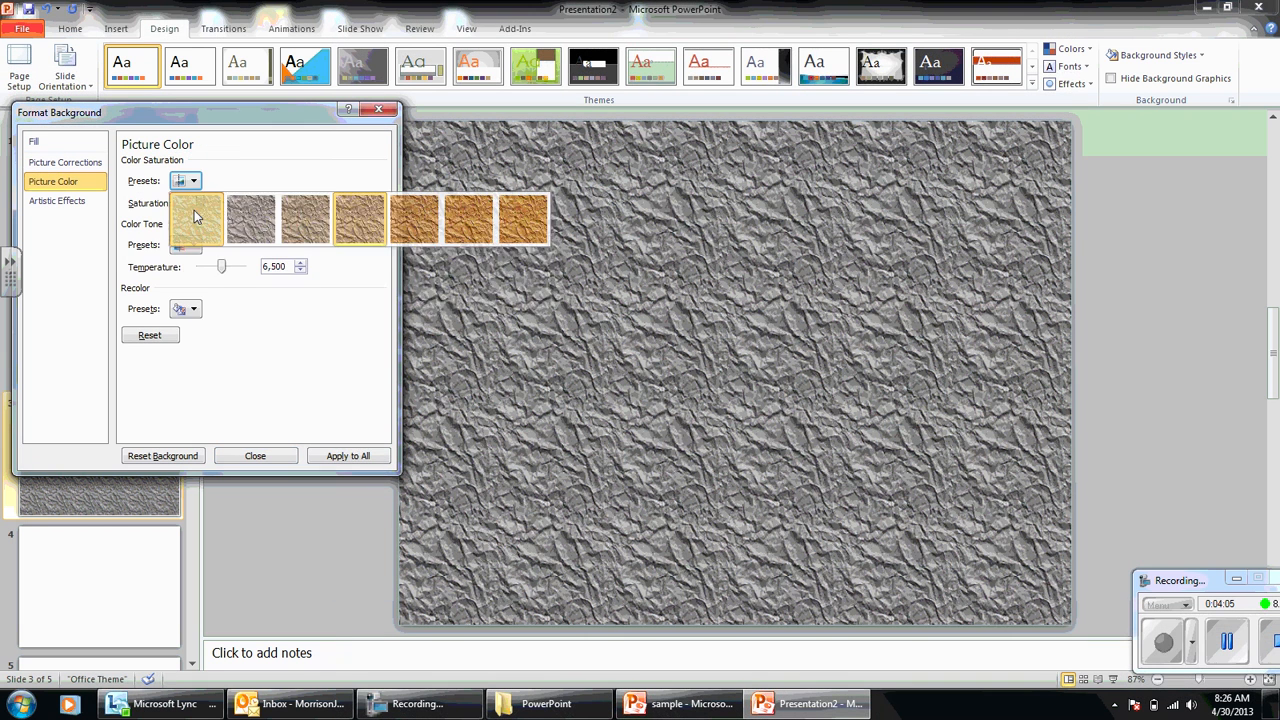
{"action": "left_click", "coordinate": [190, 208]}
{"action": "left_click", "coordinate": [193, 245]}
{"action": "left_click", "coordinate": [198, 247]}
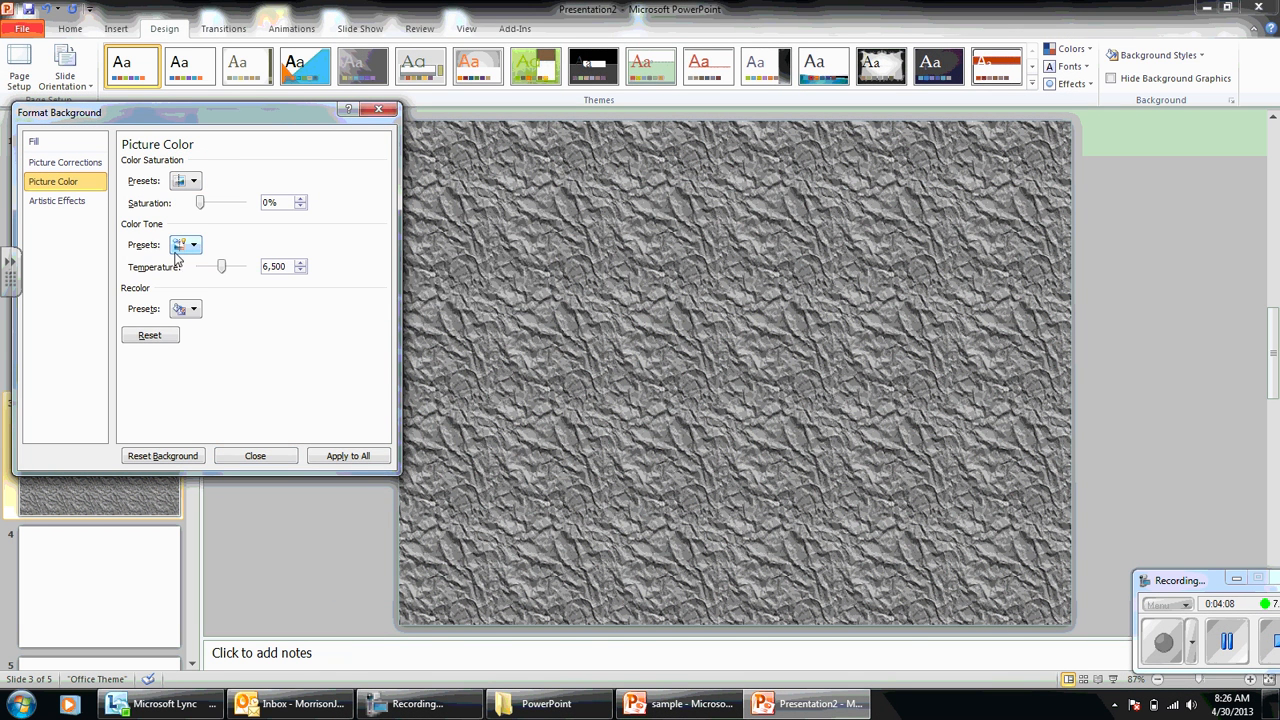
Apply the last artistic effect in the gallery, with light glowing edges on dark, to slide 3's background texture.
{"action": "left_click", "coordinate": [57, 200]}
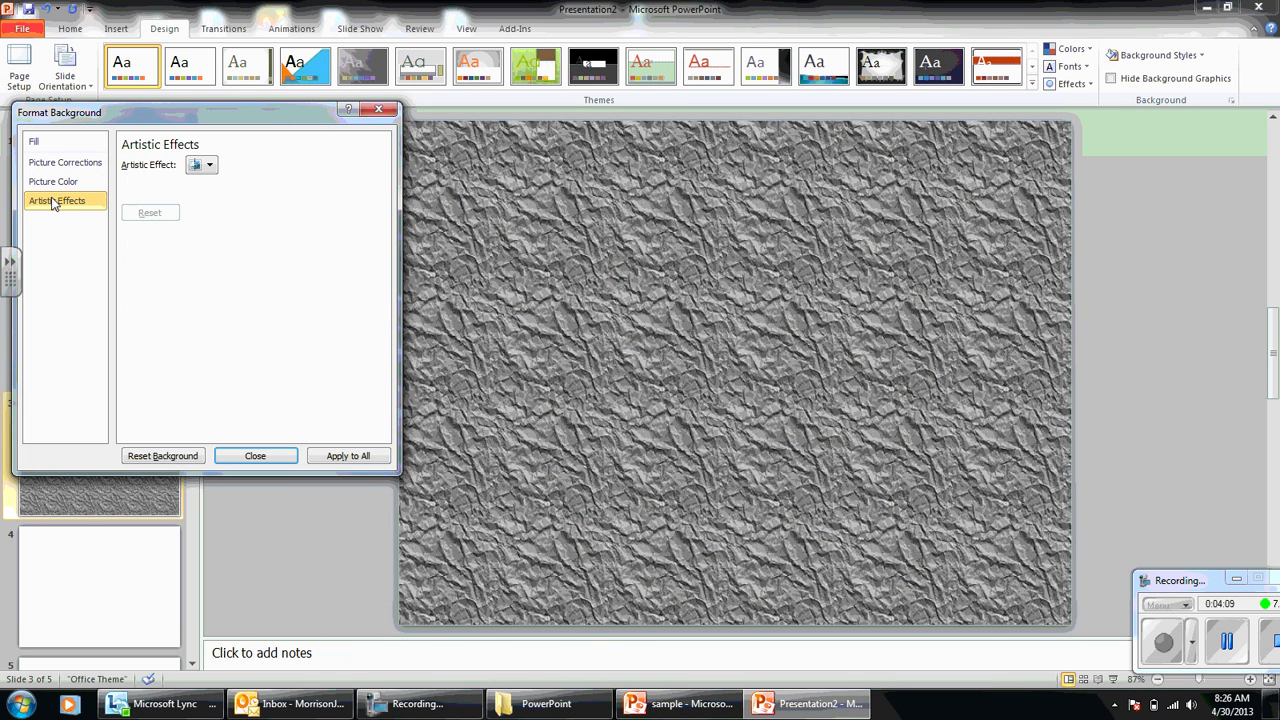
{"action": "left_click", "coordinate": [210, 165]}
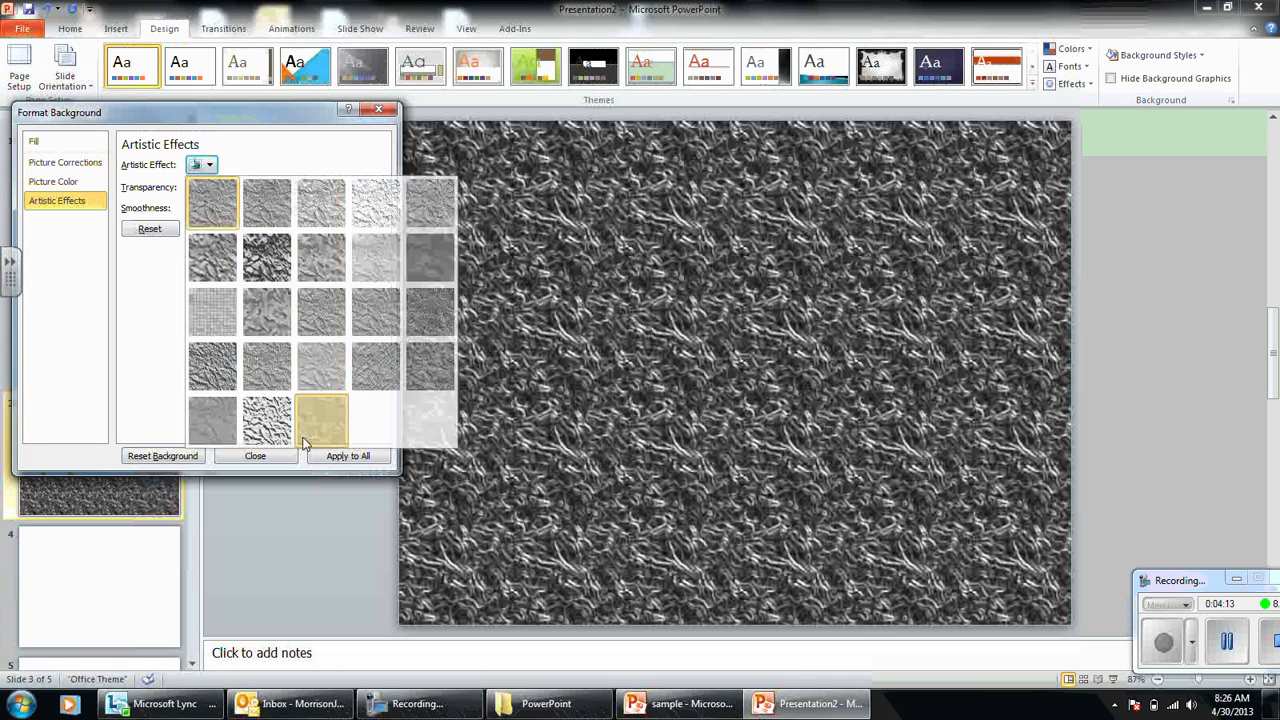
{"action": "left_click", "coordinate": [321, 420]}
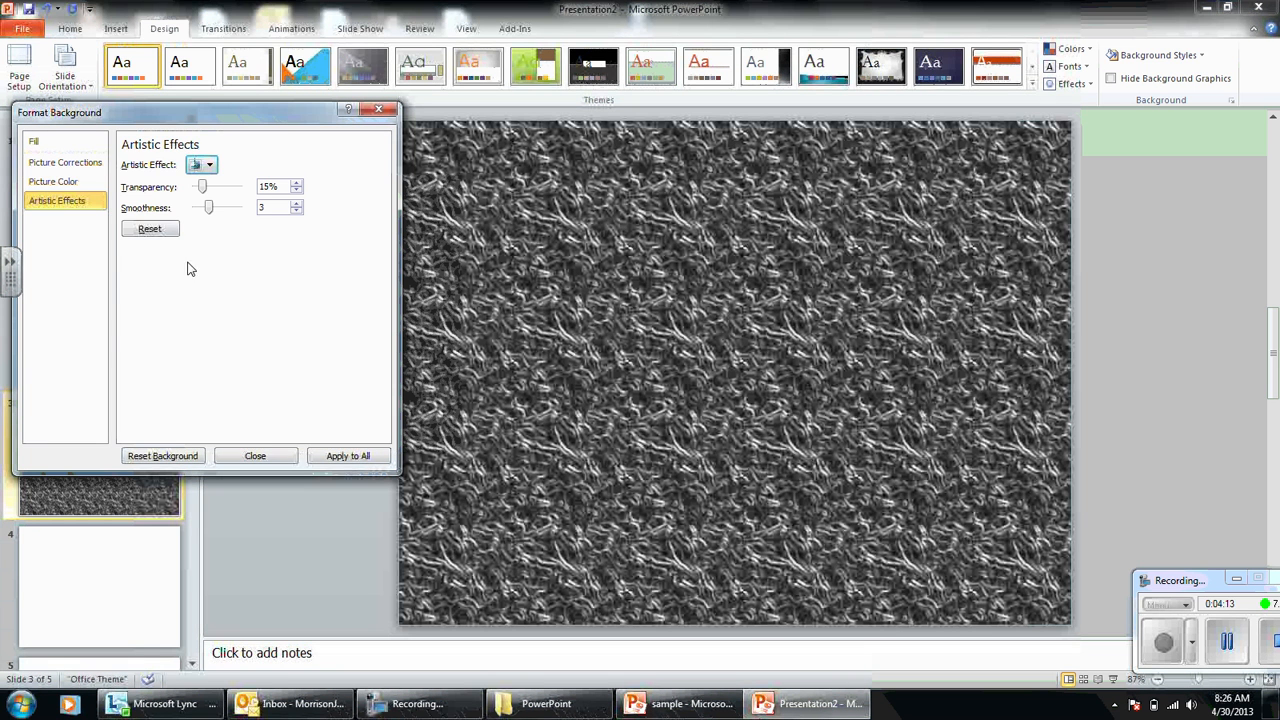
Set the color saturation of slide 3's background to 400% with the strongest preset and finish formatting it.
{"action": "left_click", "coordinate": [75, 162]}
{"action": "left_click", "coordinate": [70, 181]}
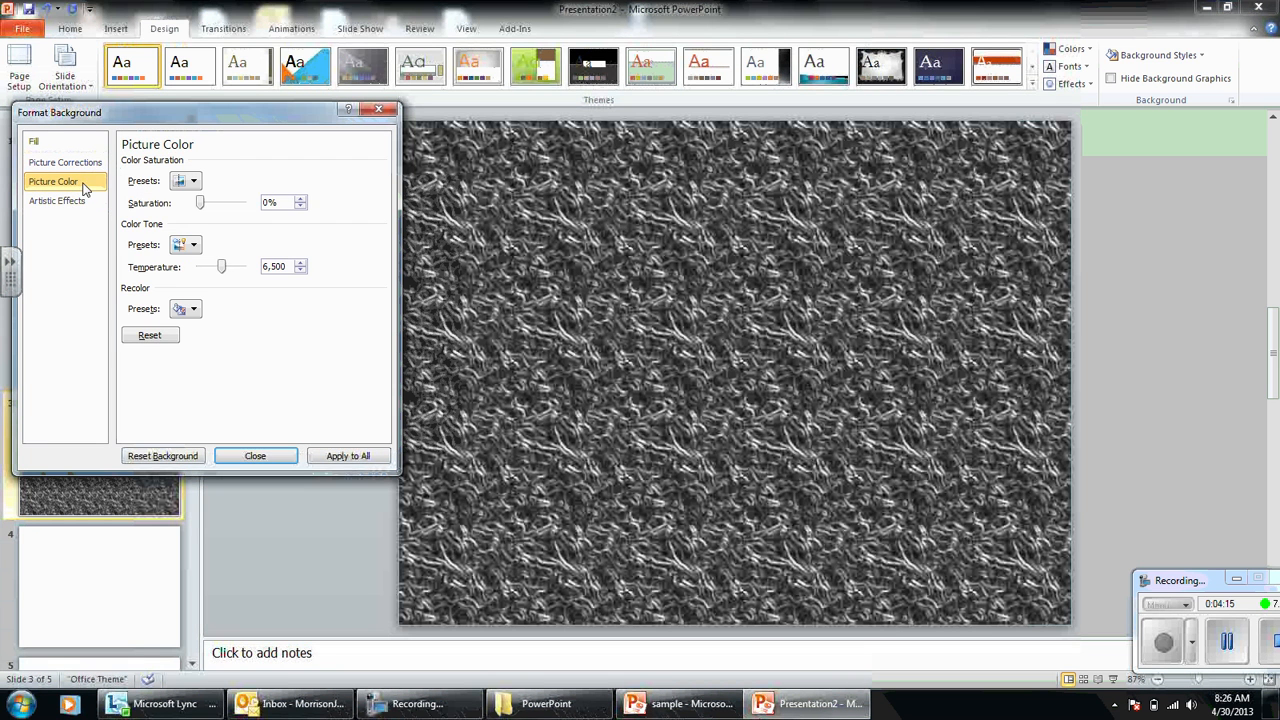
{"action": "left_click", "coordinate": [196, 186]}
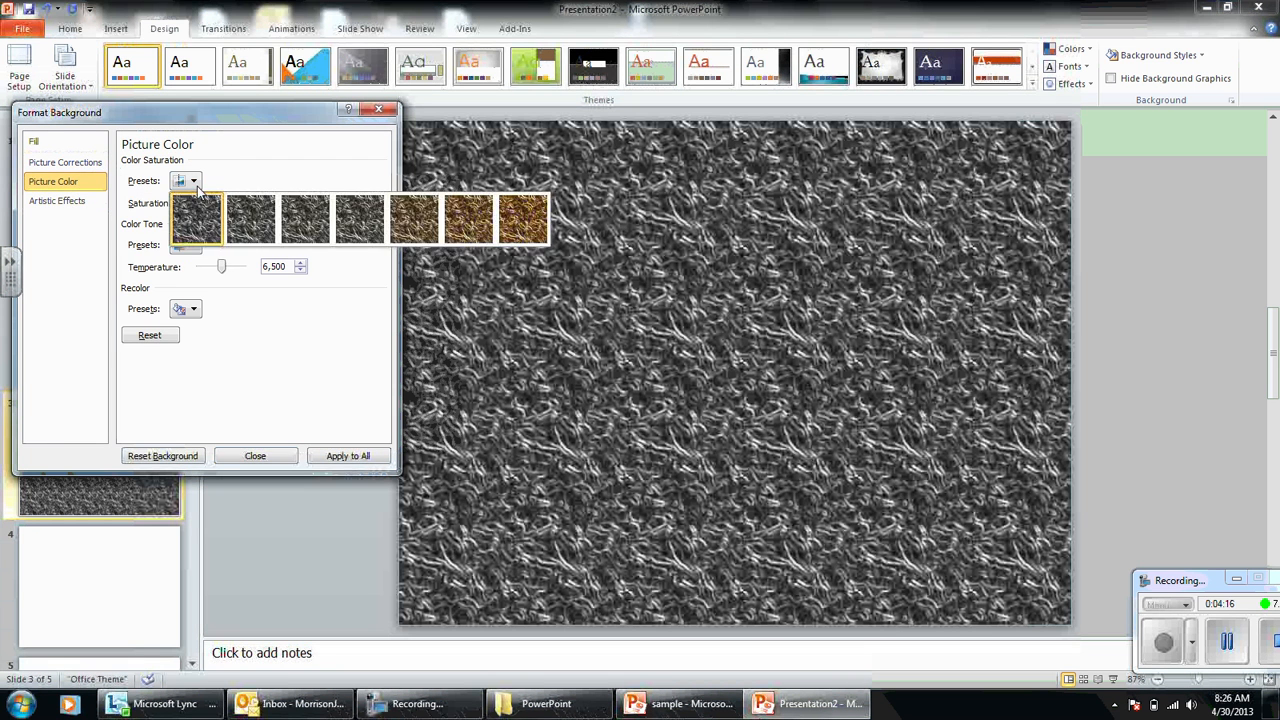
{"action": "left_click", "coordinate": [524, 219]}
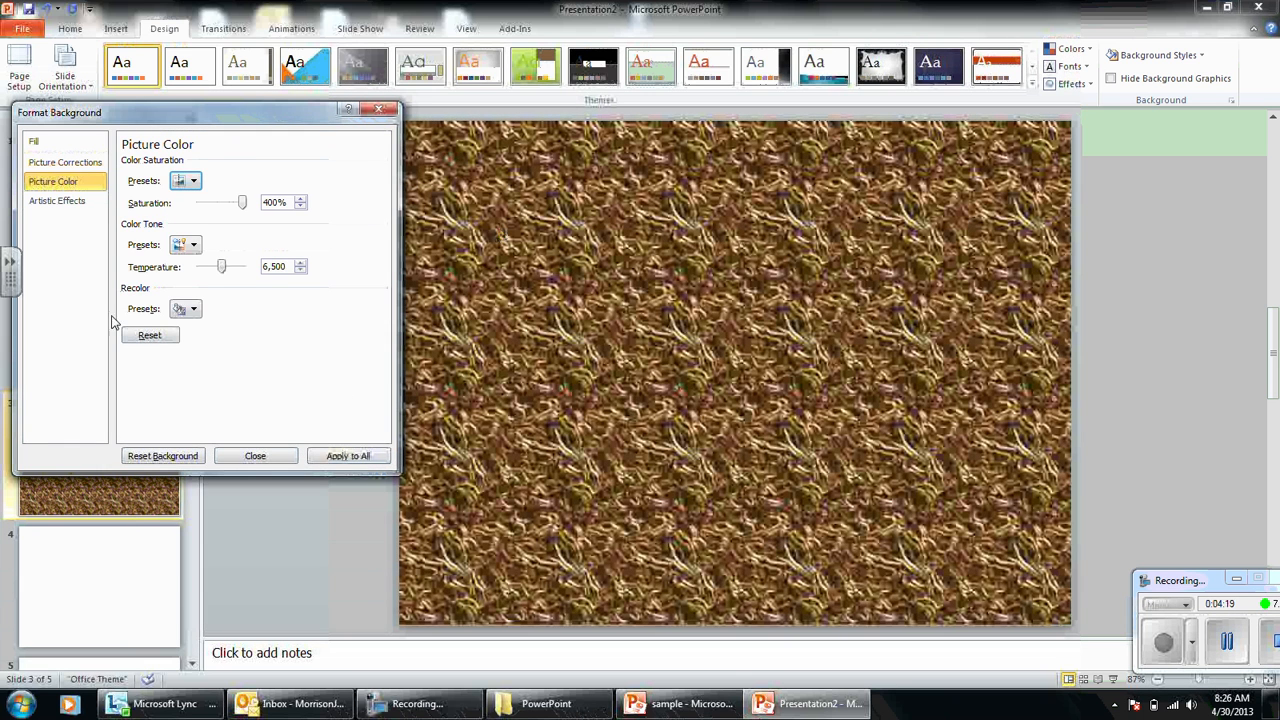
{"action": "left_click", "coordinate": [271, 458]}
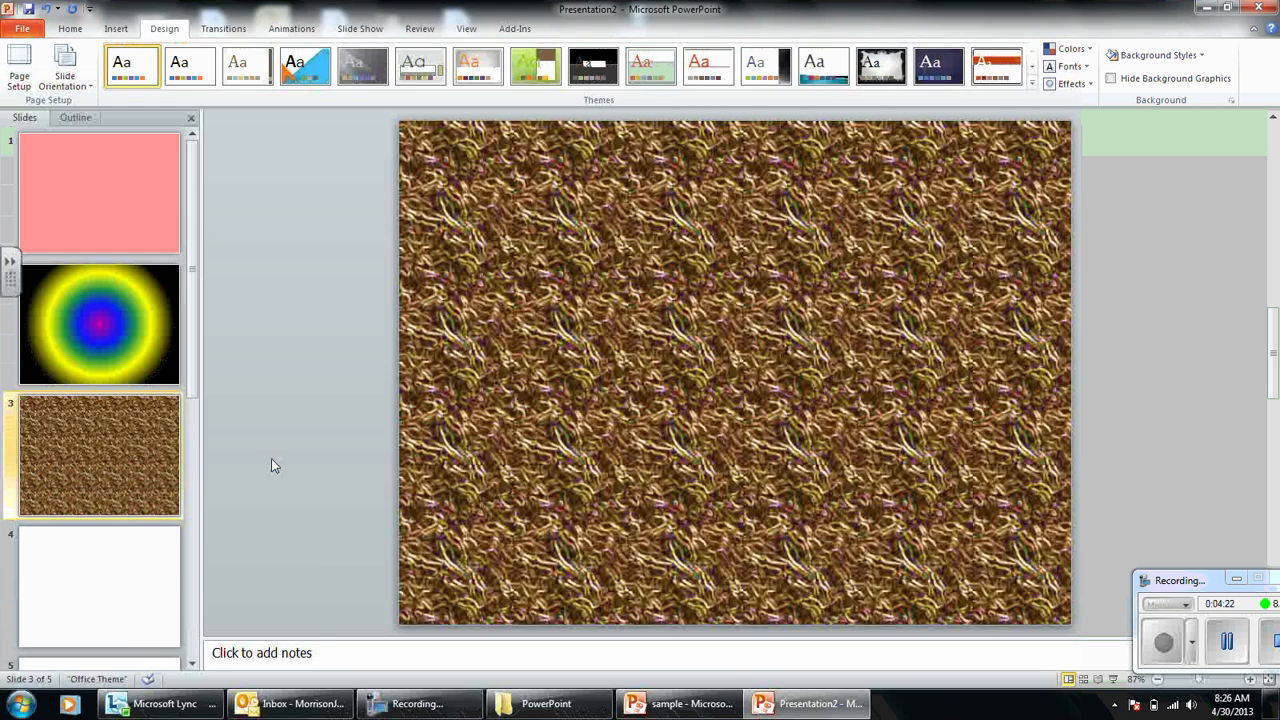
Give slide 4's background a pattern fill, trying several patterns and choosing the one in the fifth row, sixth column.
{"action": "left_click", "coordinate": [141, 573]}
{"action": "right_click", "coordinate": [503, 431]}
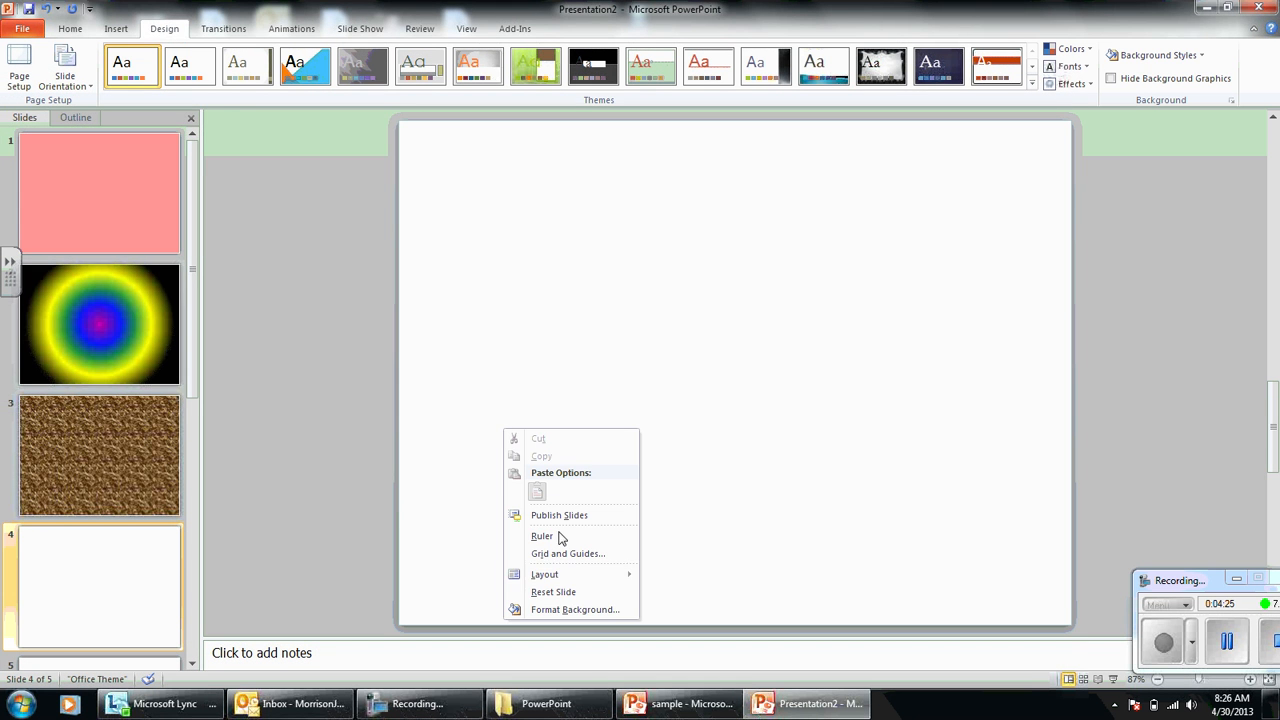
{"action": "left_click", "coordinate": [572, 610]}
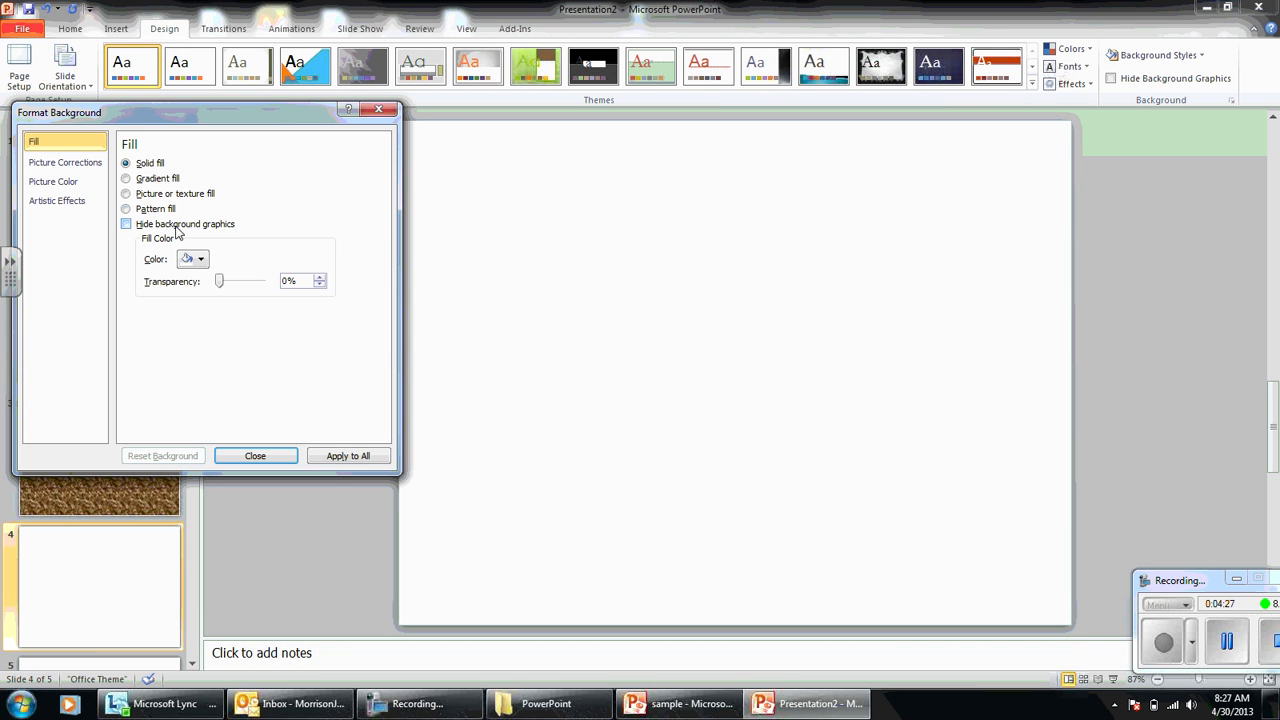
{"action": "left_click", "coordinate": [125, 209]}
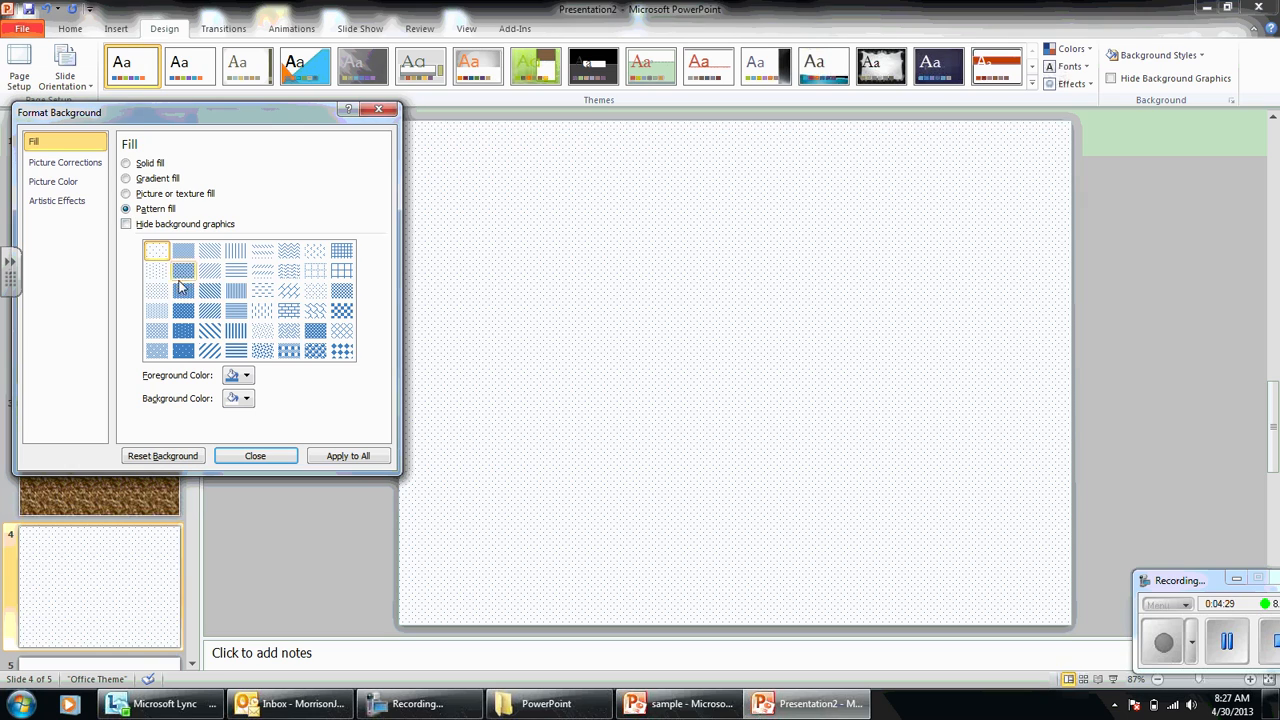
{"action": "left_click", "coordinate": [182, 290]}
{"action": "left_click", "coordinate": [157, 290]}
{"action": "left_click", "coordinate": [157, 270]}
{"action": "left_click", "coordinate": [209, 290]}
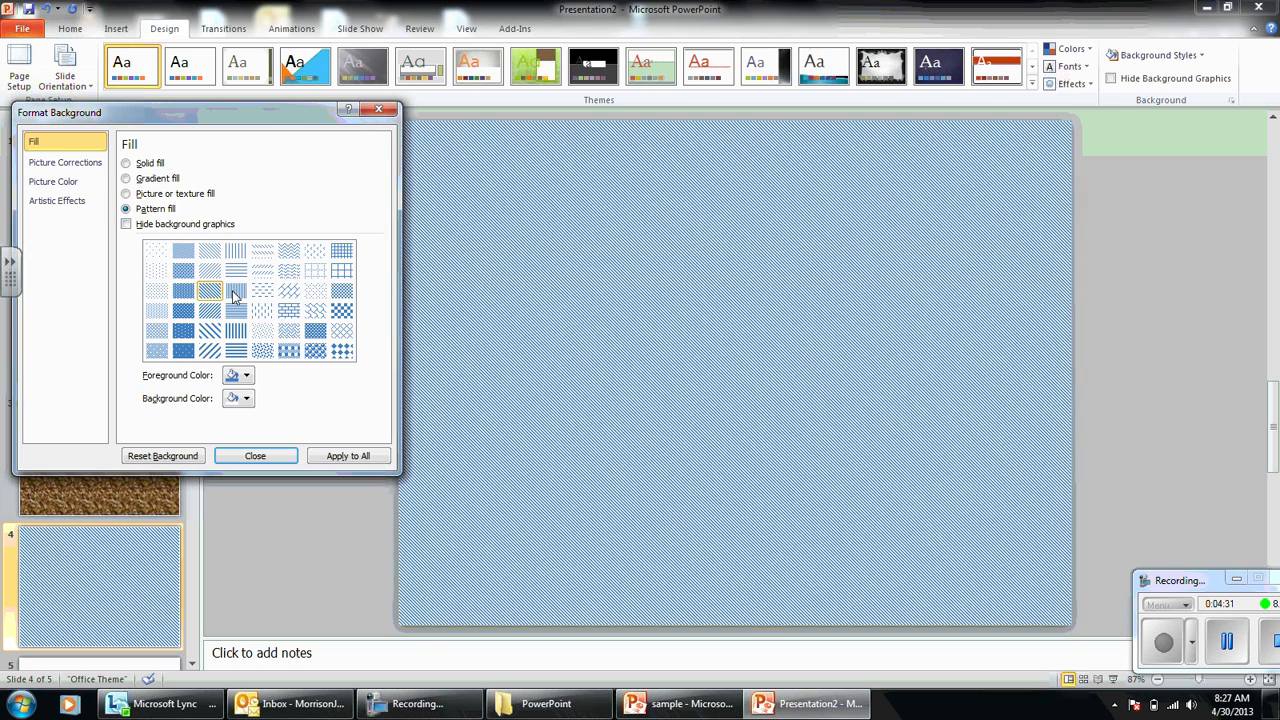
{"action": "left_click", "coordinate": [289, 290]}
{"action": "left_click", "coordinate": [316, 313]}
{"action": "left_click", "coordinate": [289, 330]}
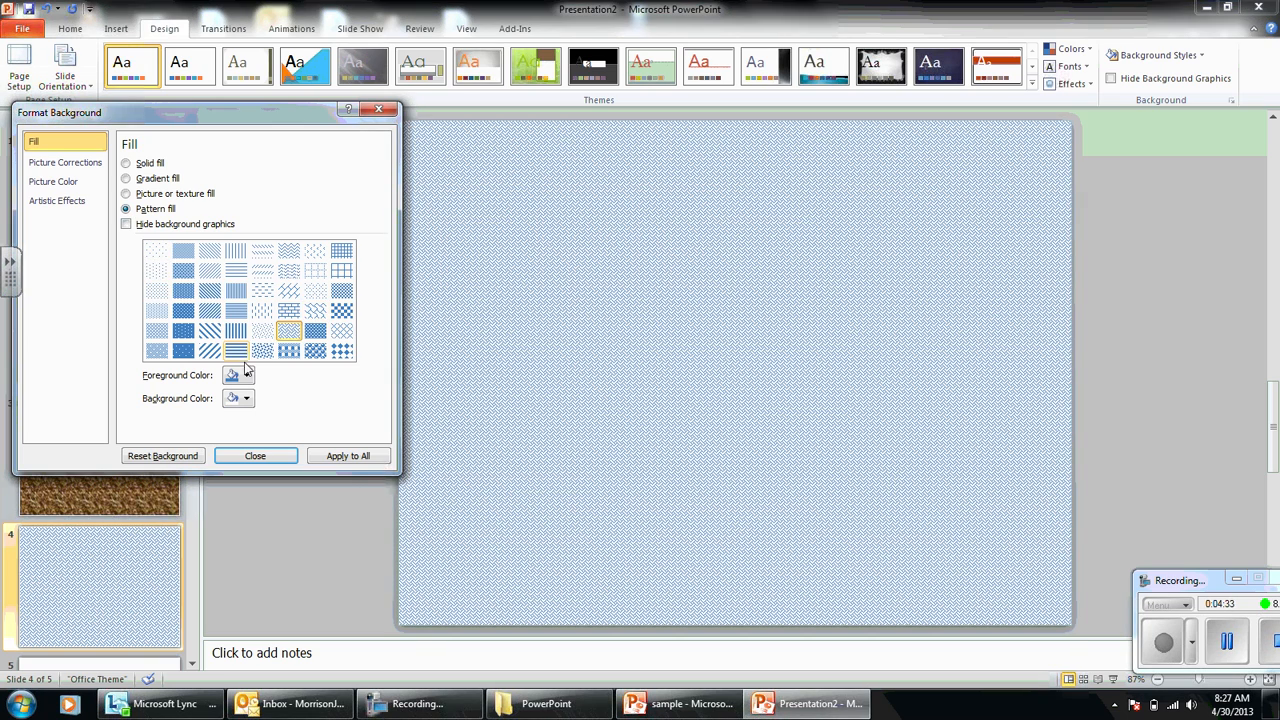
Set slide 4's pattern to a red foreground and a black background color, and finish formatting the background.
{"action": "left_click", "coordinate": [247, 375]}
{"action": "left_click", "coordinate": [242, 492]}
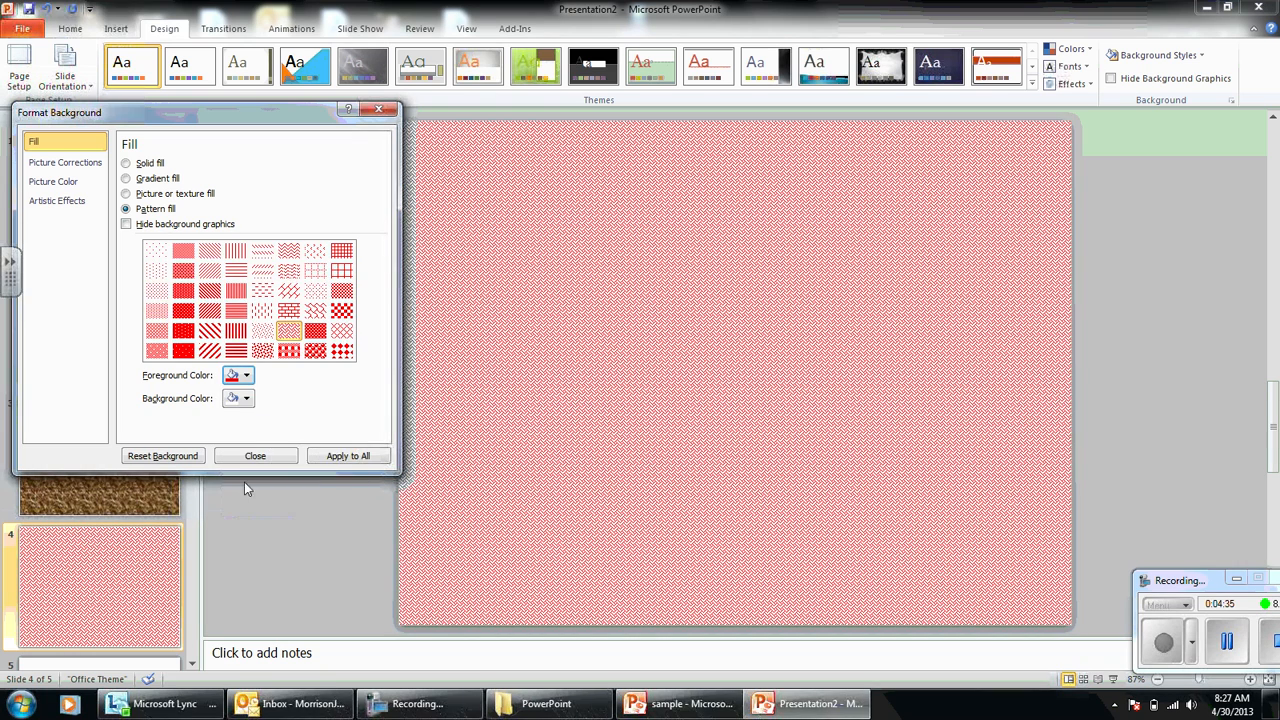
{"action": "left_click", "coordinate": [247, 398]}
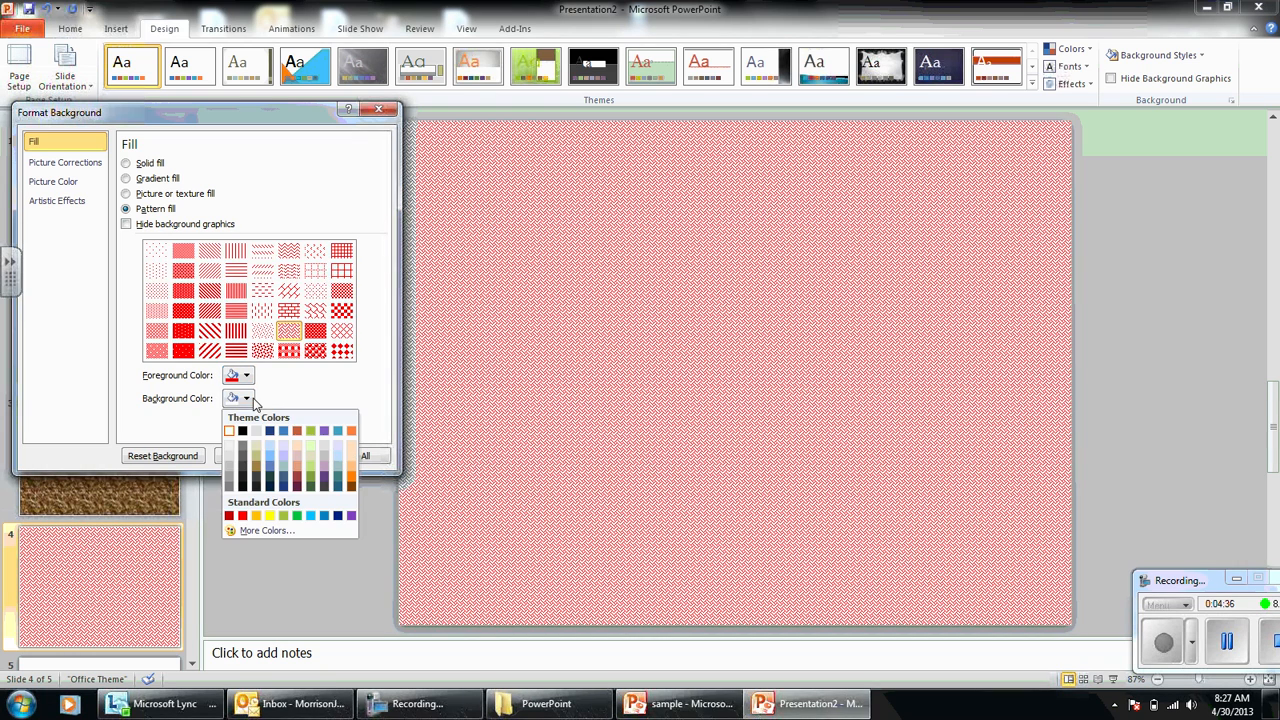
{"action": "left_click", "coordinate": [243, 486]}
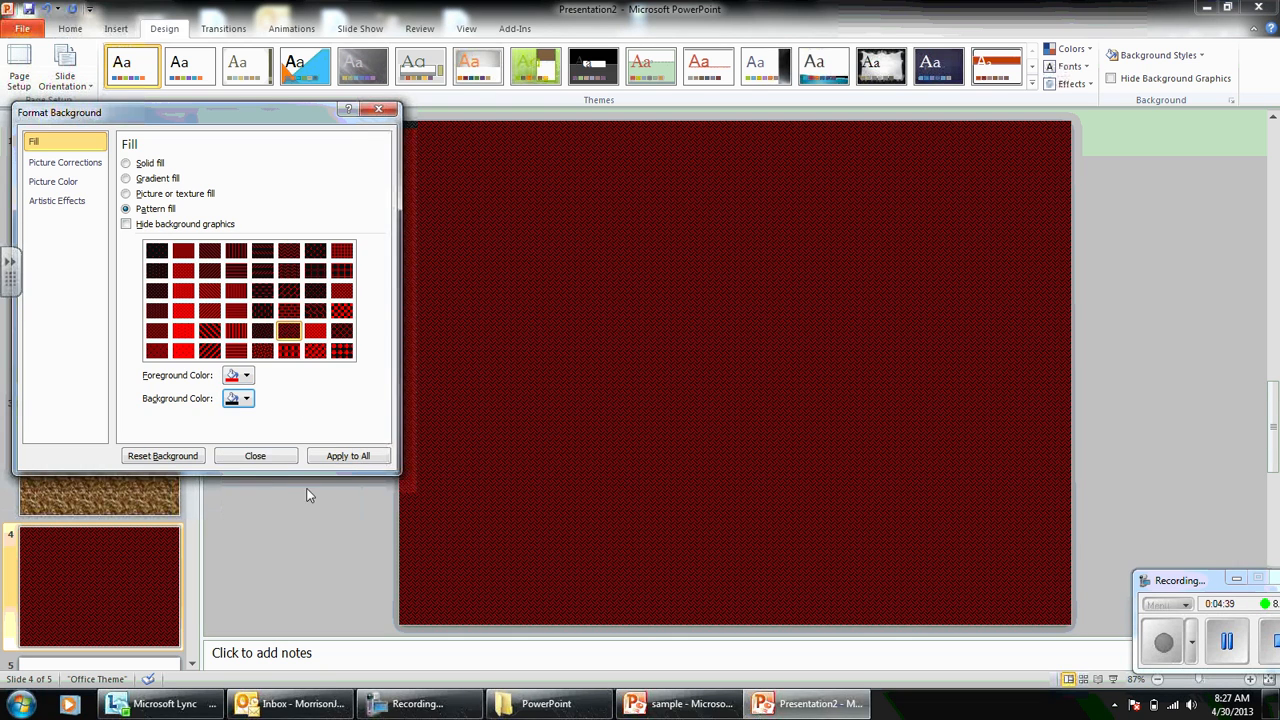
{"action": "left_click", "coordinate": [256, 456]}
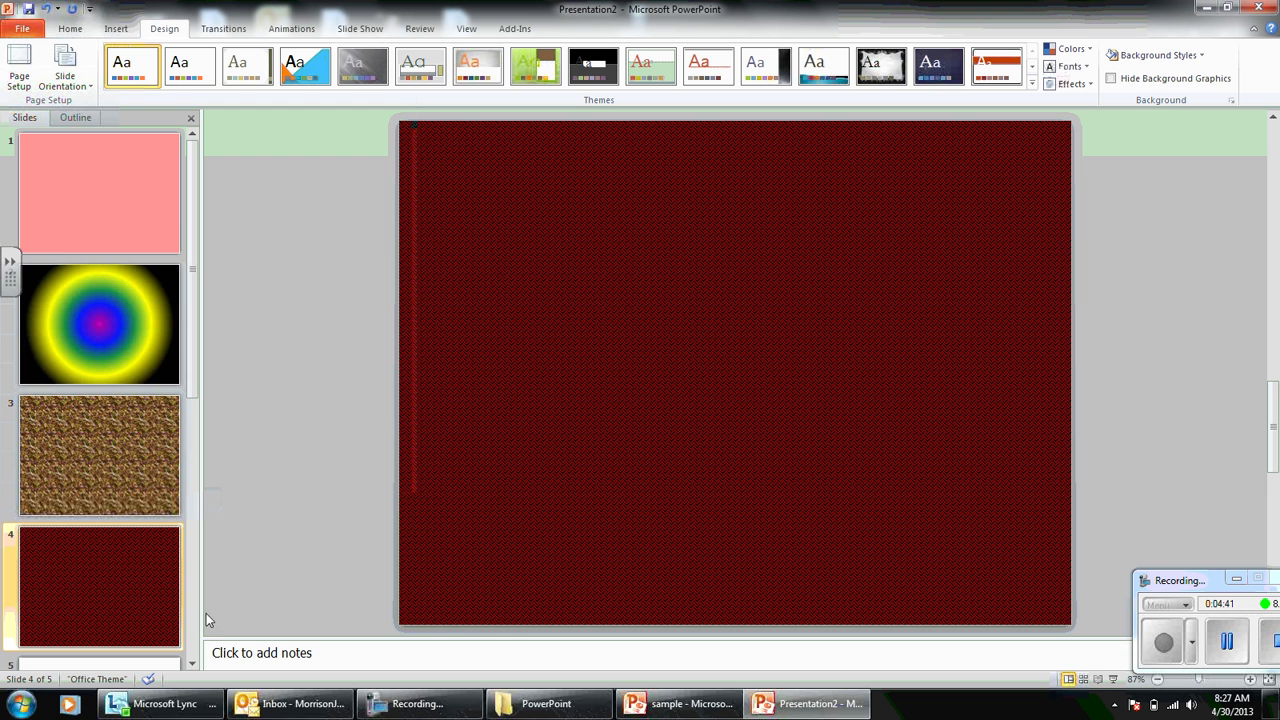
Switch slide 5's background to a picture or texture fill.
{"action": "scroll", "coordinate": [118, 593], "scroll_direction": "down", "scroll_amount": 2}
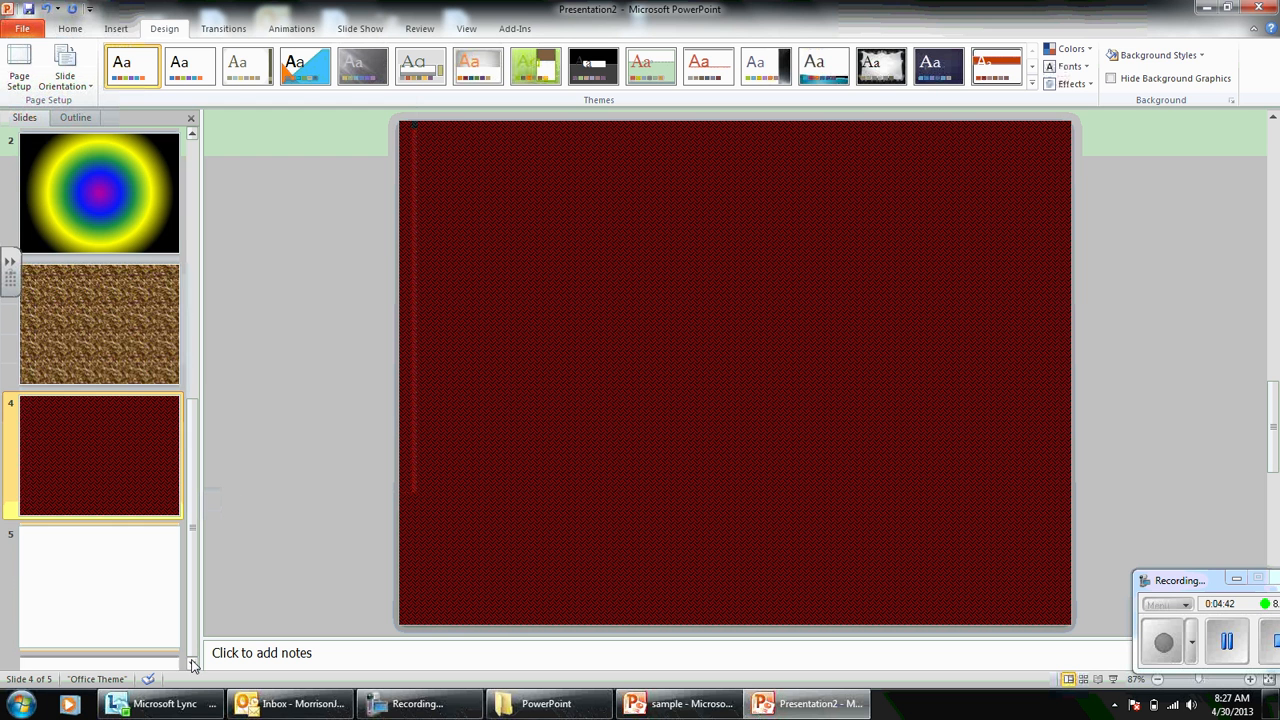
{"action": "left_click", "coordinate": [118, 593]}
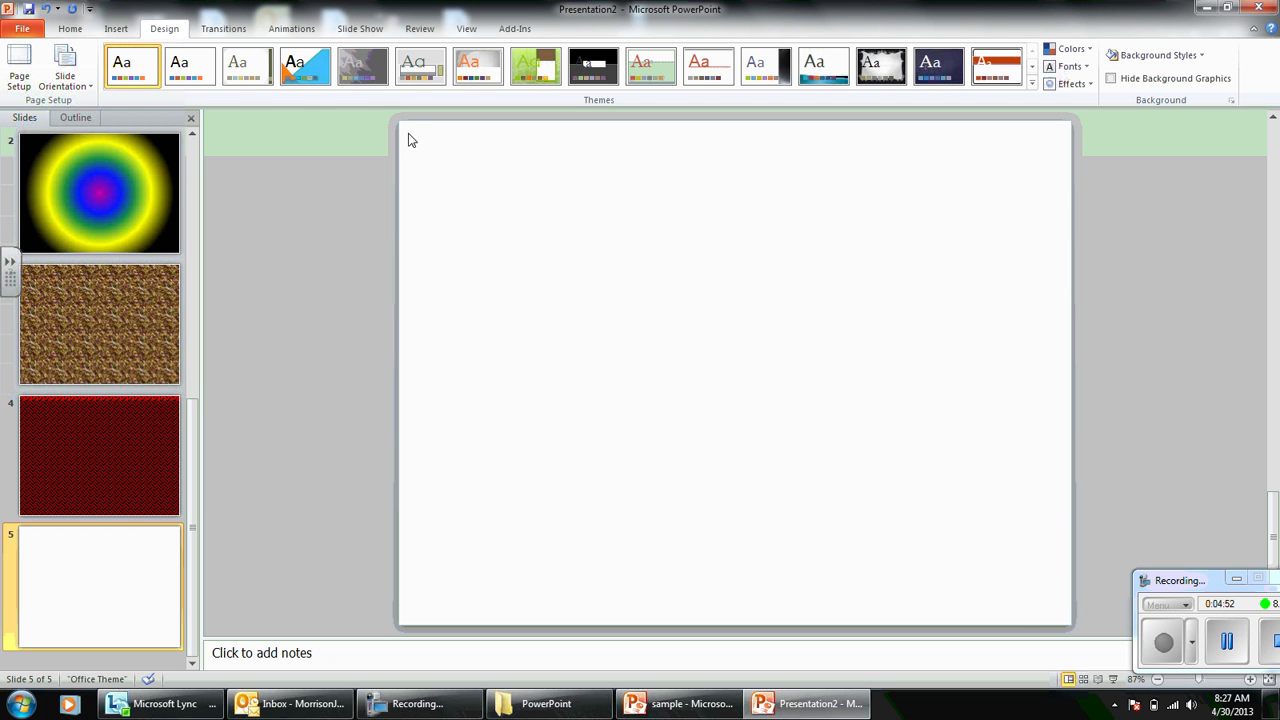
{"action": "left_click_drag", "start_coordinate": [407, 132], "coordinate": [1071, 633]}
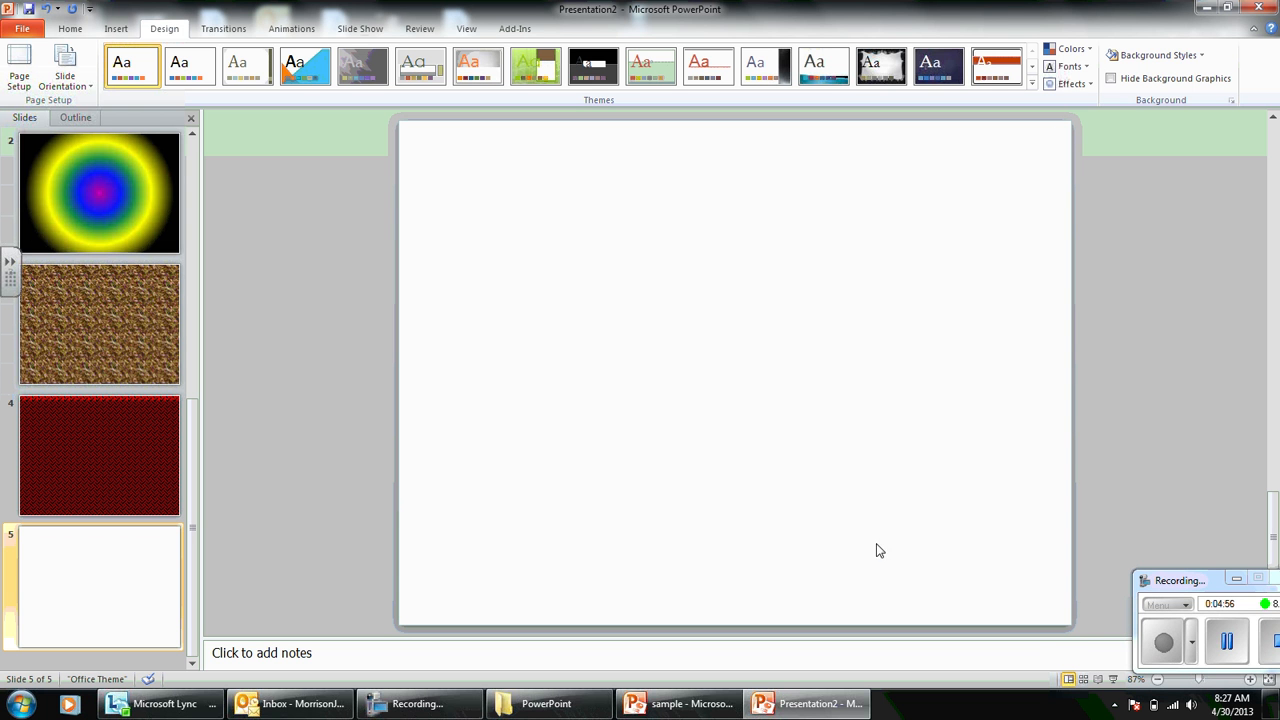
{"action": "right_click", "coordinate": [491, 320]}
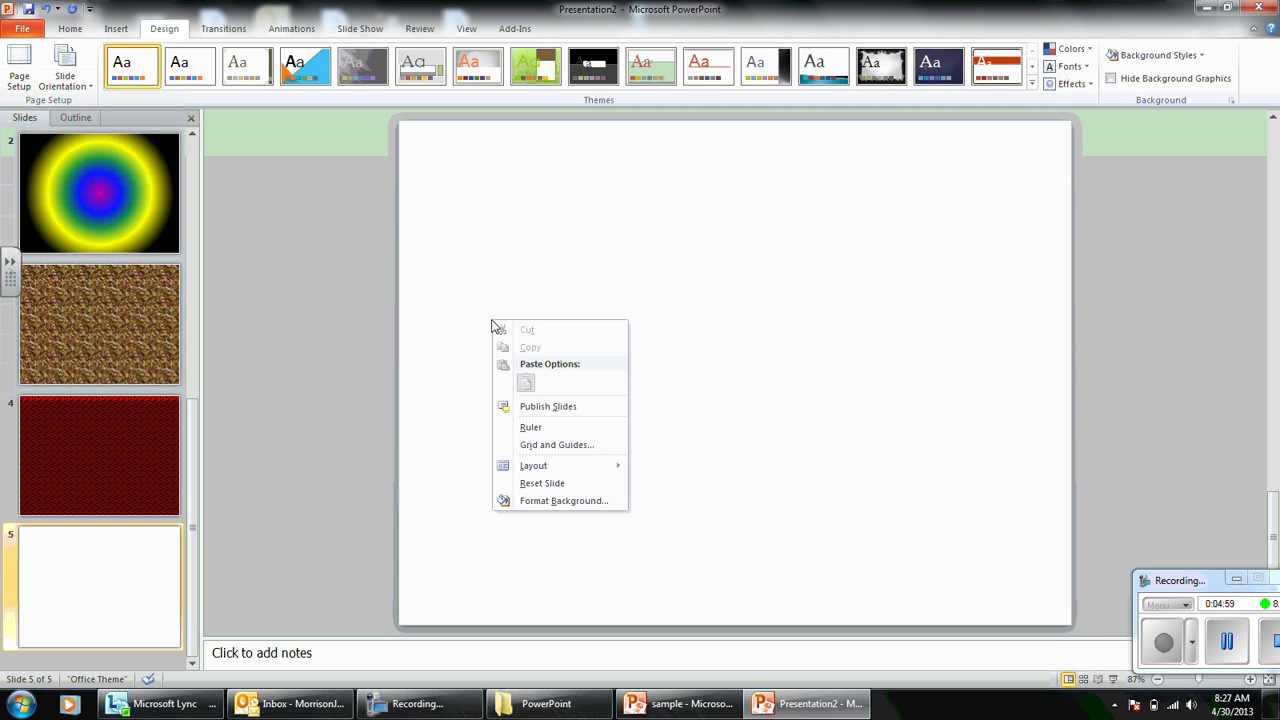
{"action": "left_click", "coordinate": [565, 500]}
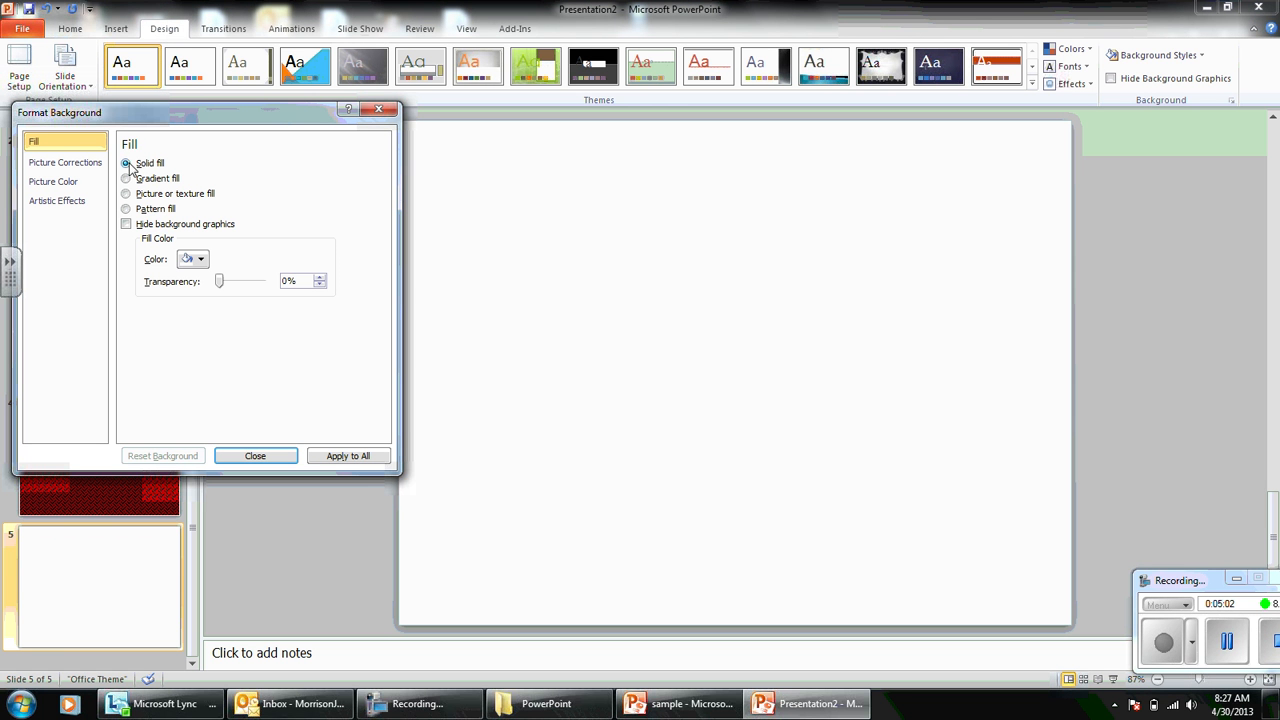
{"action": "left_click", "coordinate": [127, 195]}
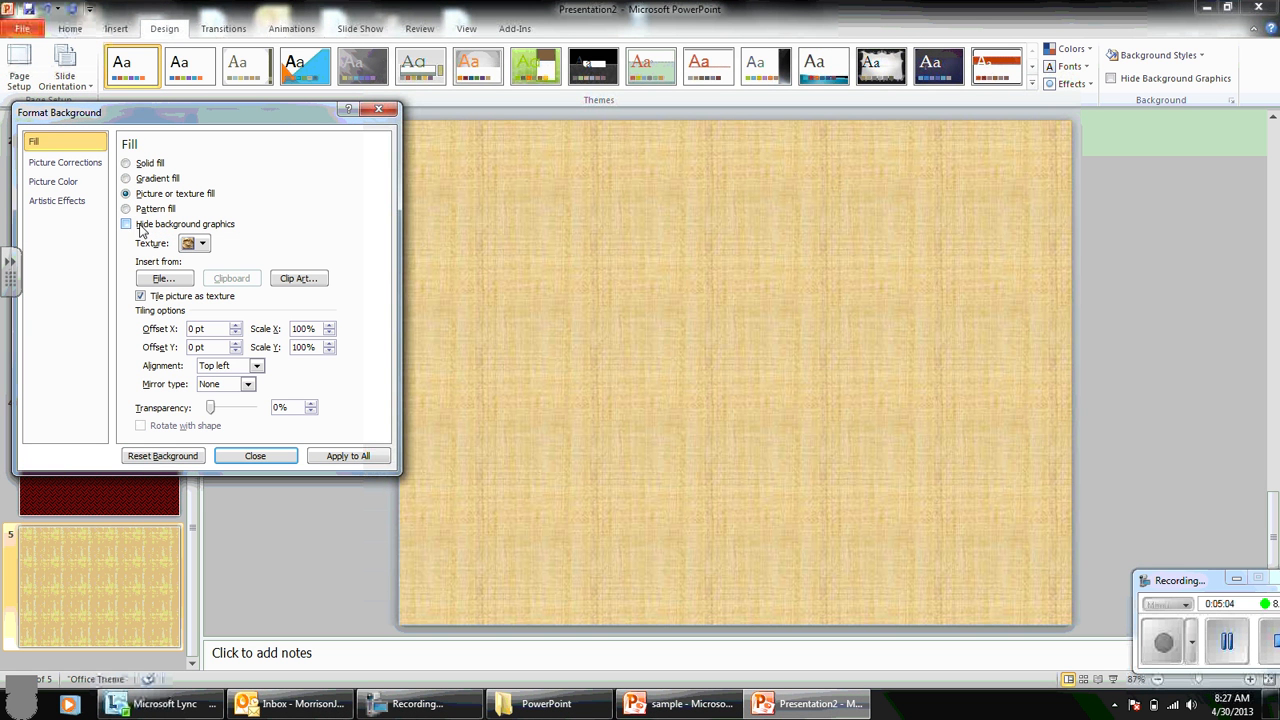
Insert the picture file "sheriff karate" from the U: network drive as slide 5's background.
{"action": "left_click", "coordinate": [165, 280]}
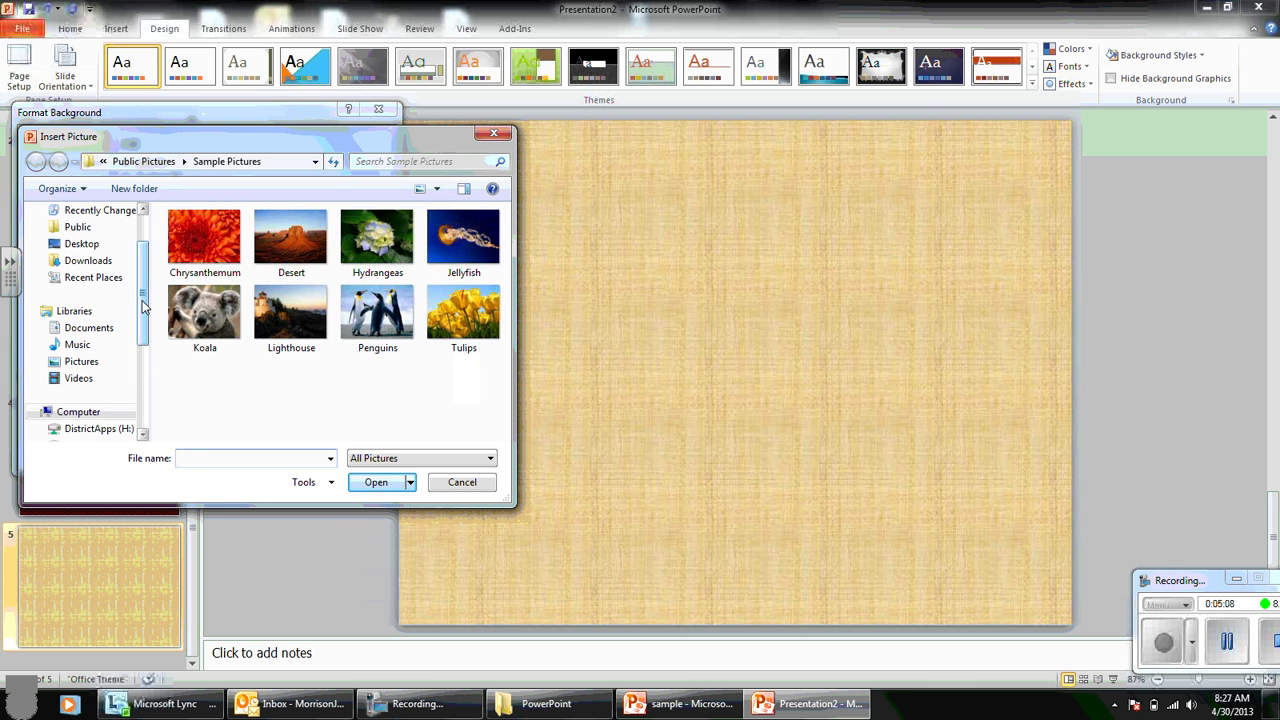
{"action": "scroll", "coordinate": [127, 380], "scroll_direction": "down", "scroll_amount": 3}
{"action": "left_click", "coordinate": [127, 384]}
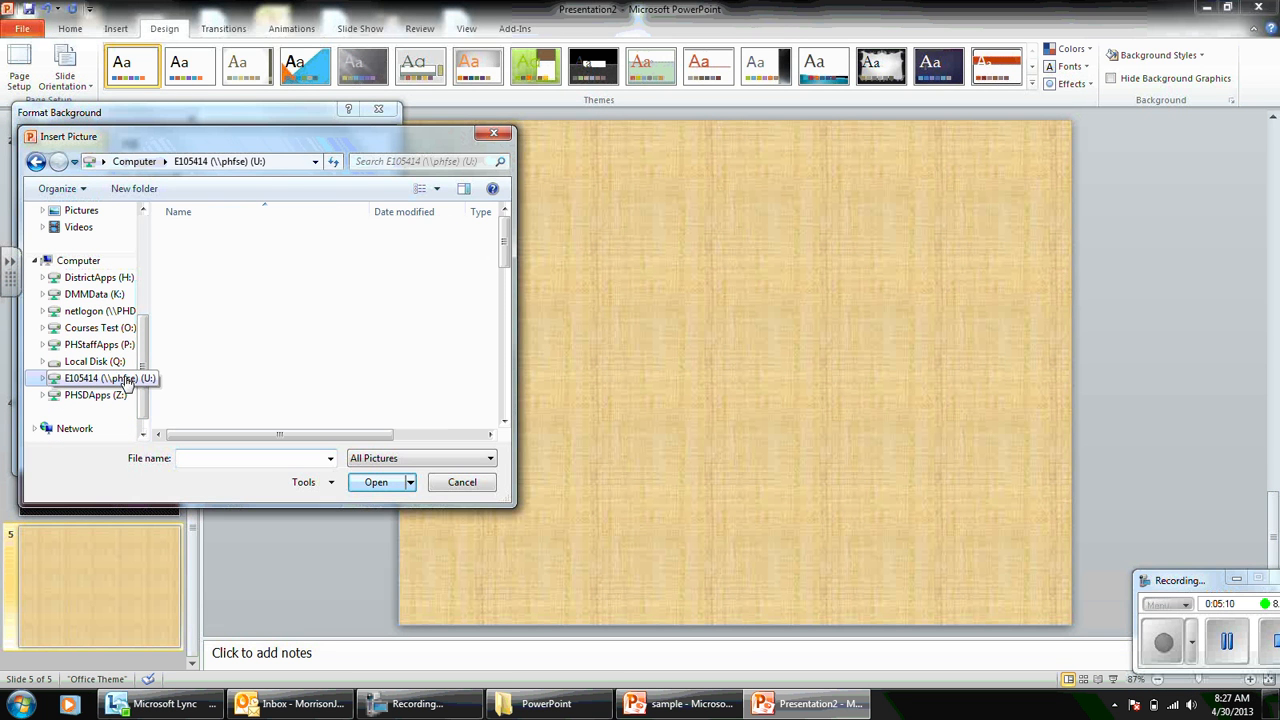
{"action": "left_click_drag", "start_coordinate": [506, 424], "coordinate": [506, 426]}
{"action": "left_click", "coordinate": [228, 320]}
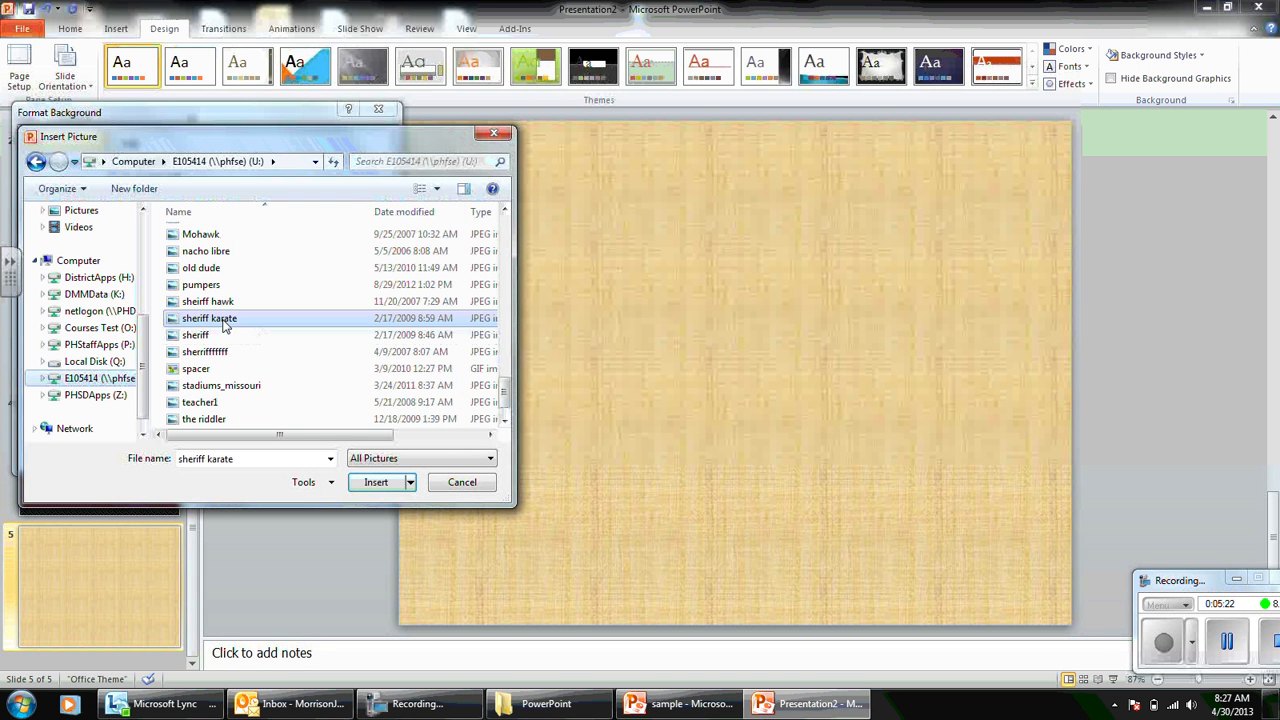
{"action": "left_click", "coordinate": [376, 484]}
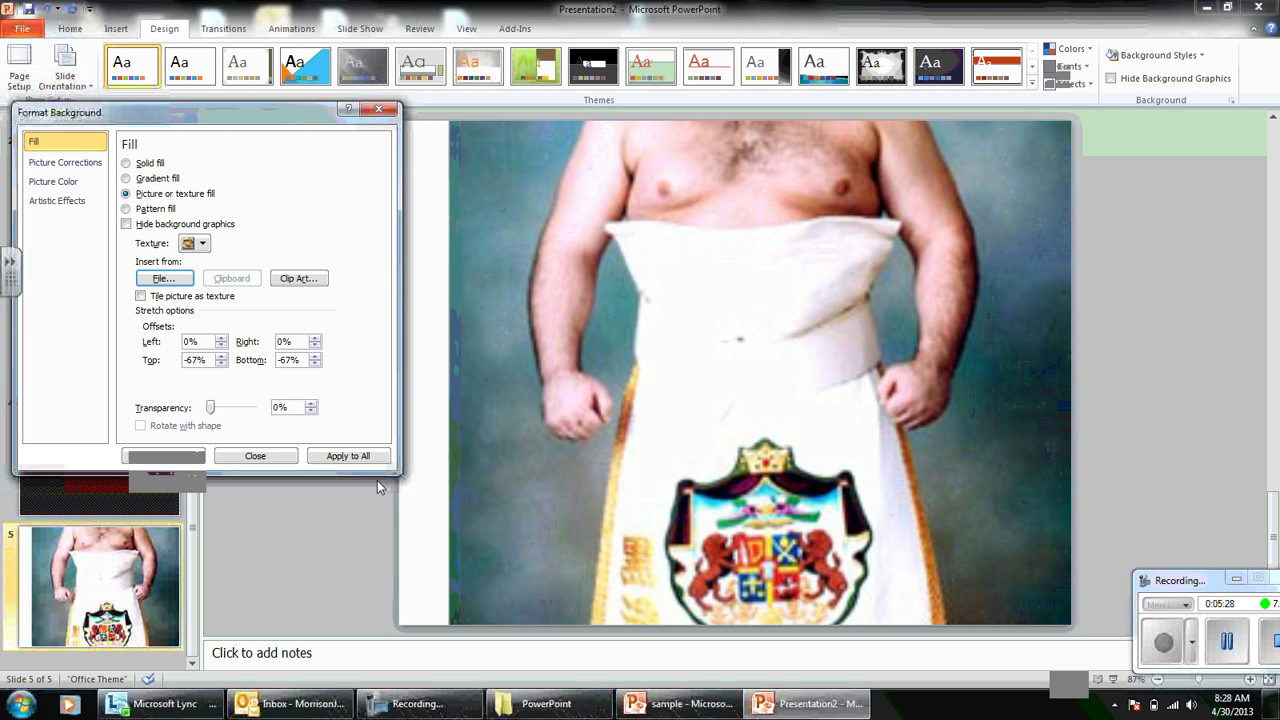
Set the top and bottom stretch offsets of slide 5's background picture to 0%.
{"action": "left_click_drag", "start_coordinate": [282, 118], "coordinate": [287, 89]}
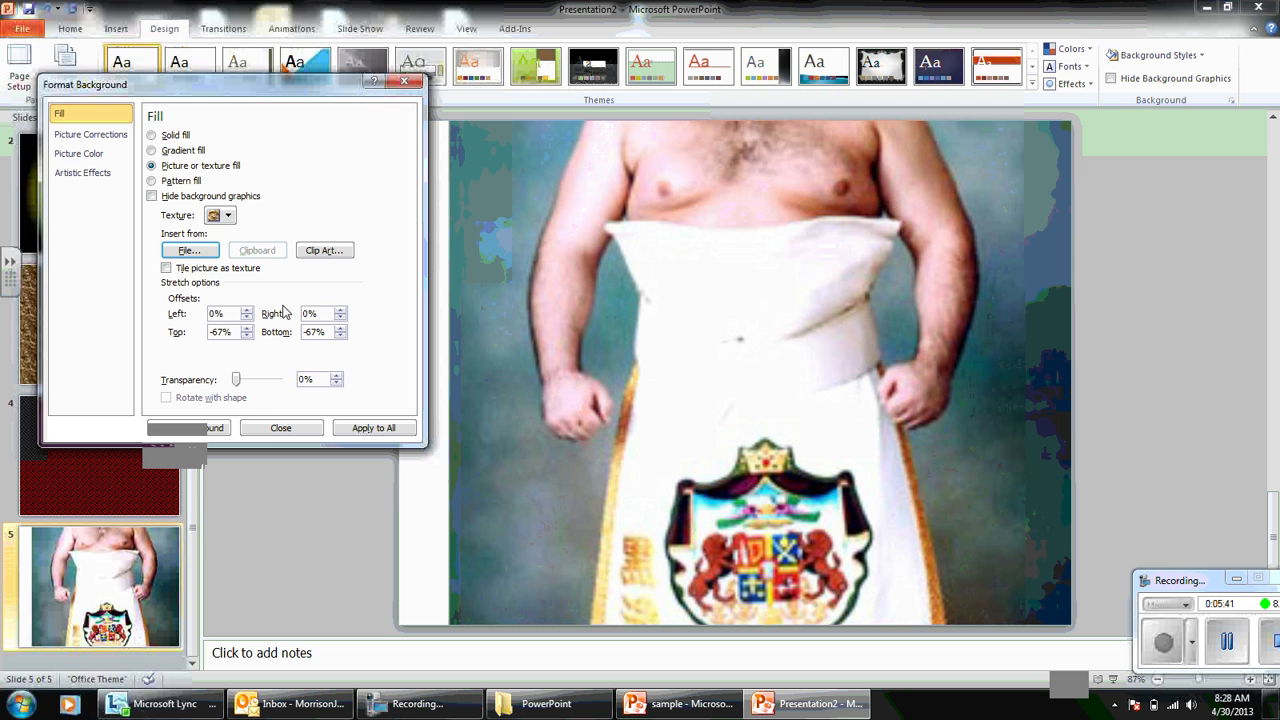
{"action": "left_click_drag", "start_coordinate": [276, 88], "coordinate": [211, 54]}
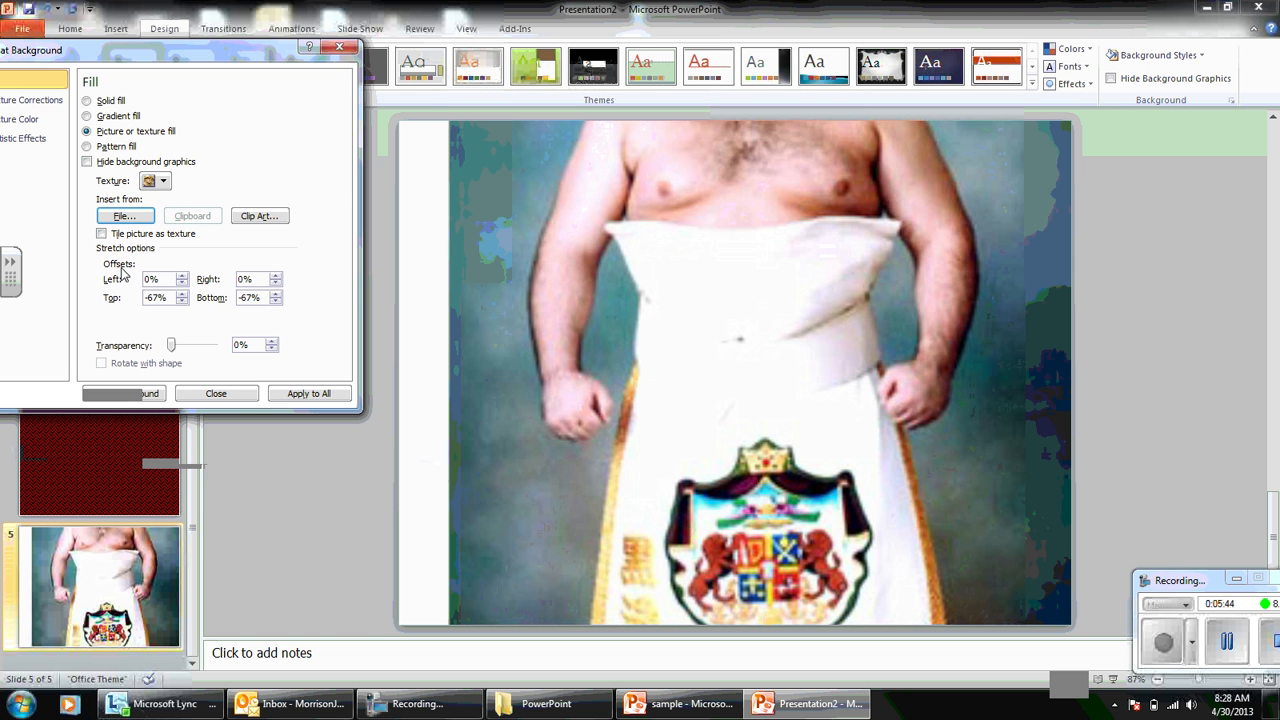
{"action": "left_click", "coordinate": [181, 302]}
{"action": "left_click", "coordinate": [182, 292]}
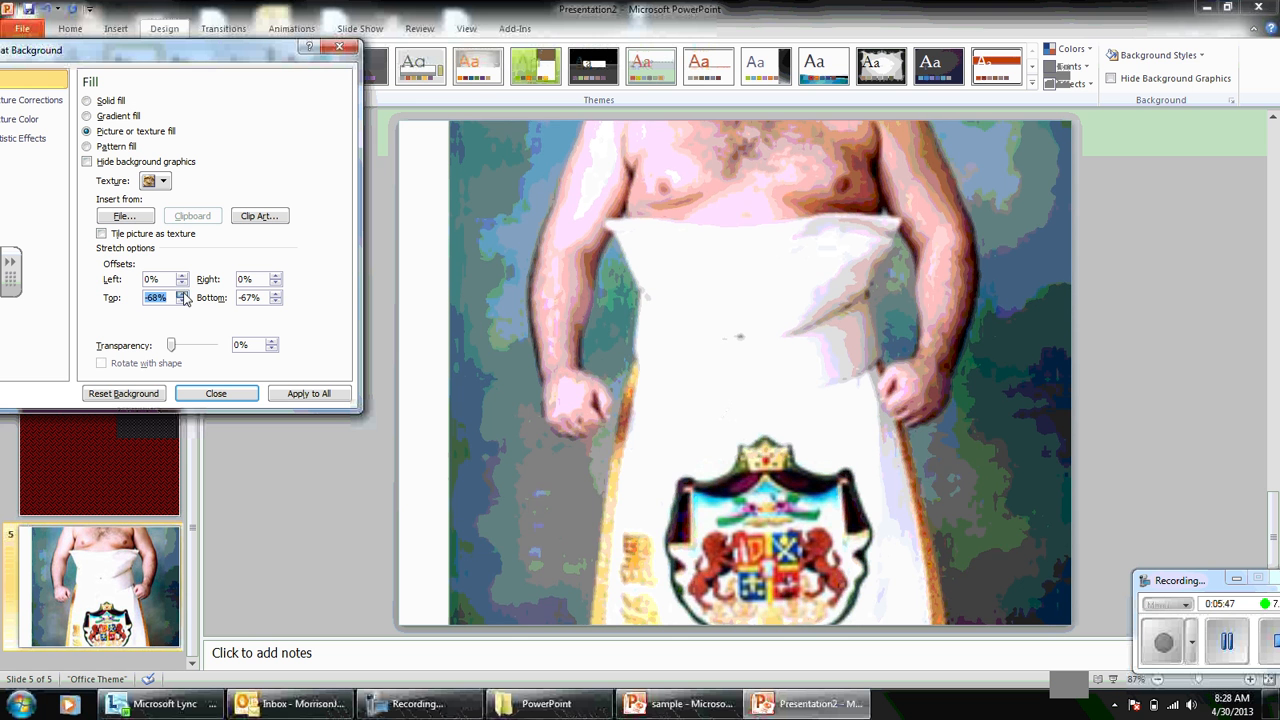
{"action": "left_click", "coordinate": [182, 292]}
{"action": "left_click", "coordinate": [182, 293]}
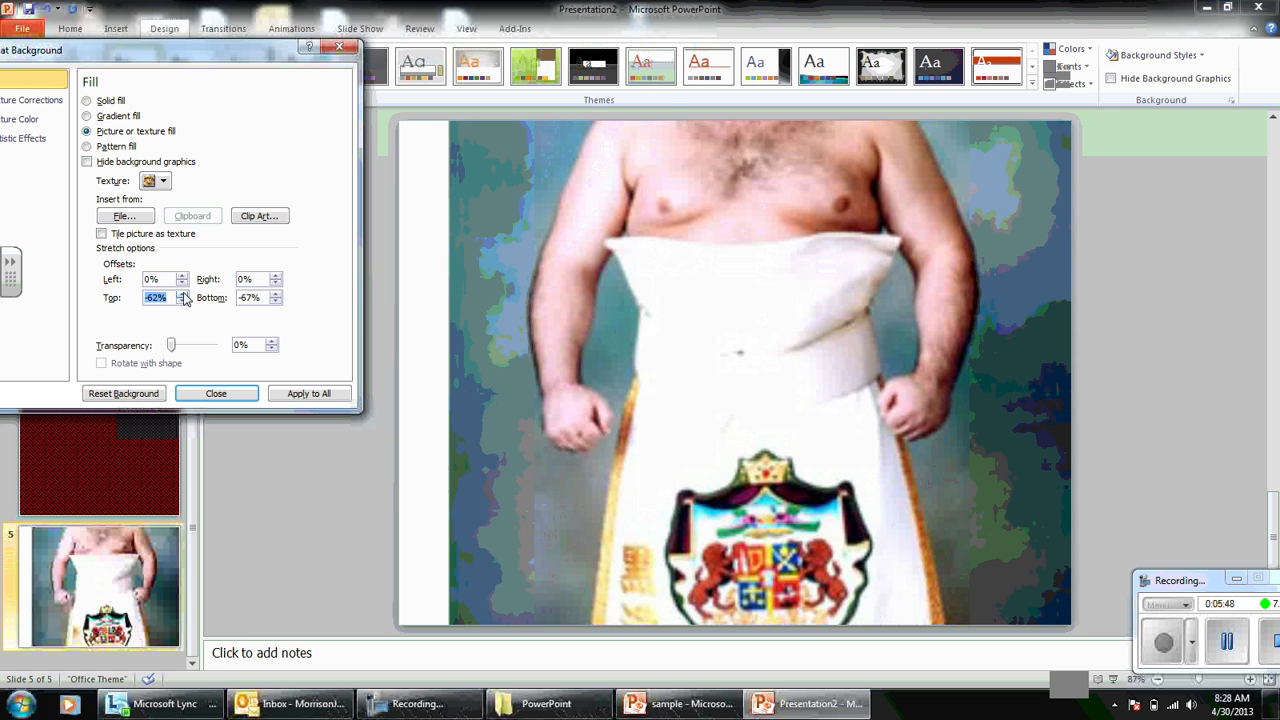
{"action": "left_click_drag", "start_coordinate": [182, 293], "coordinate": [183, 295]}
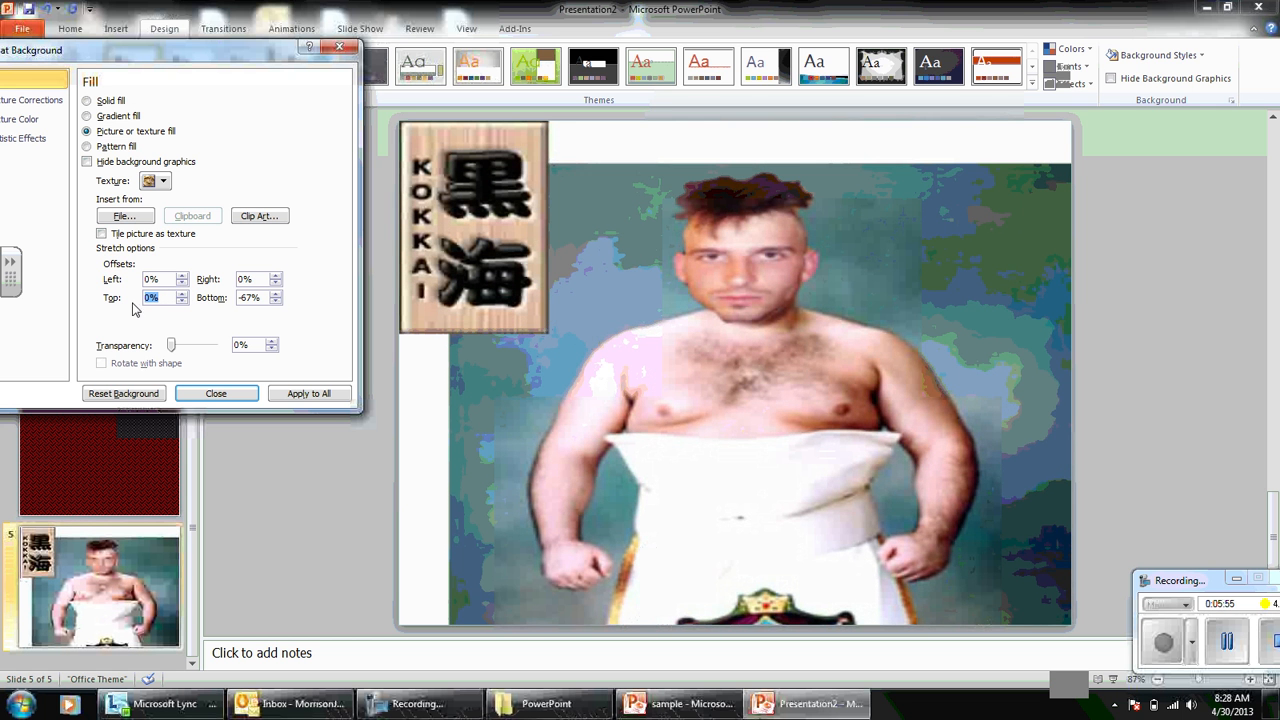
{"action": "left_click", "coordinate": [276, 294]}
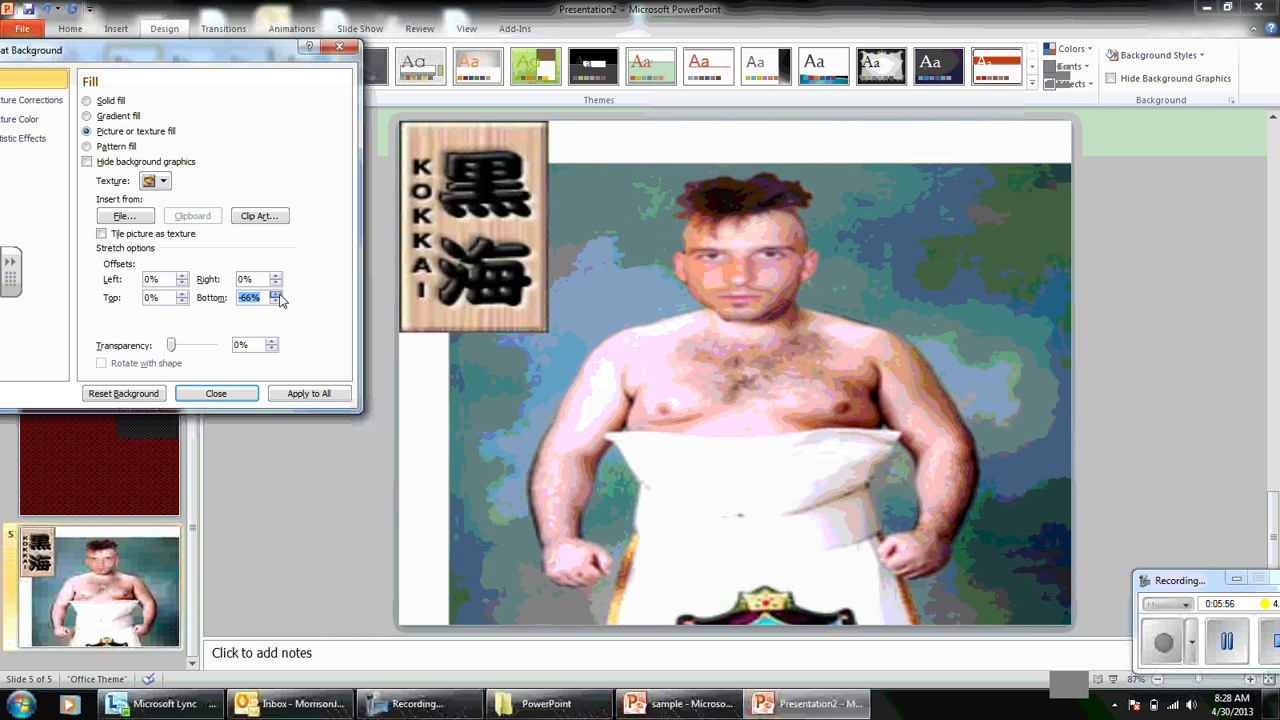
{"action": "left_click_drag", "start_coordinate": [277, 294], "coordinate": [277, 294]}
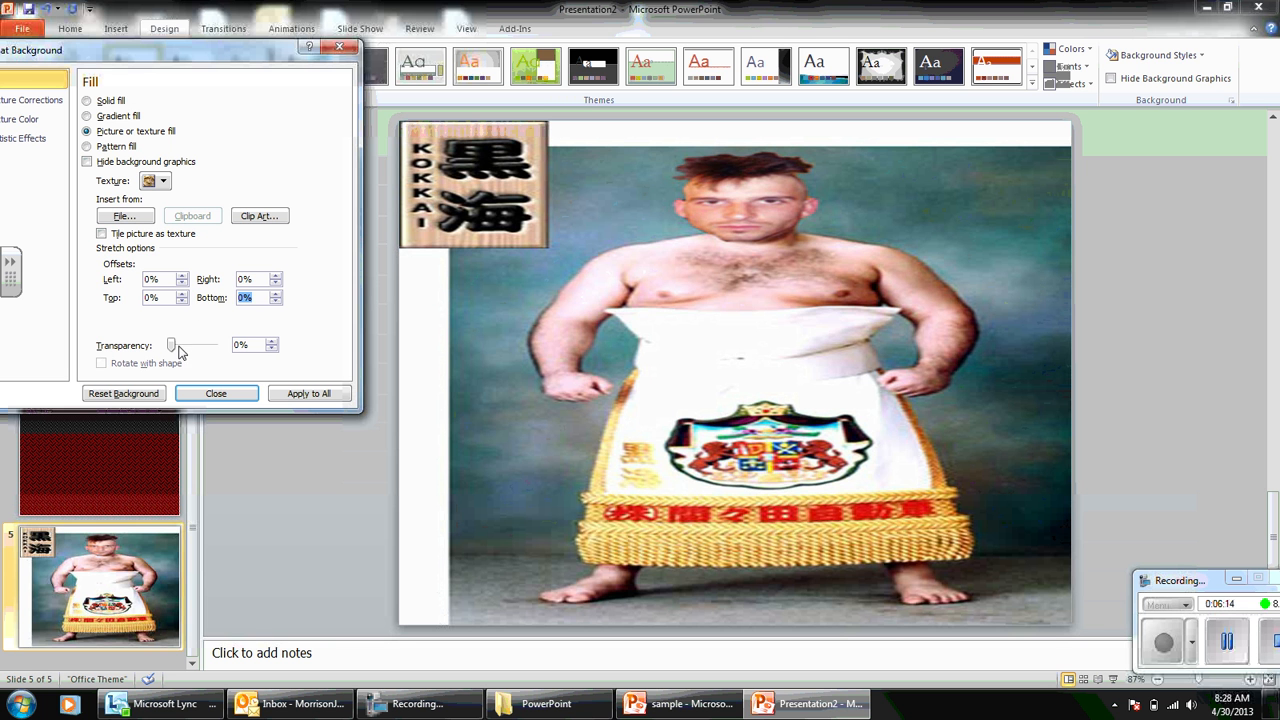
Try 65% transparency on slide 5's background picture, return it to 0%, and finish formatting the background.
{"action": "left_click_drag", "start_coordinate": [172, 346], "coordinate": [198, 347]}
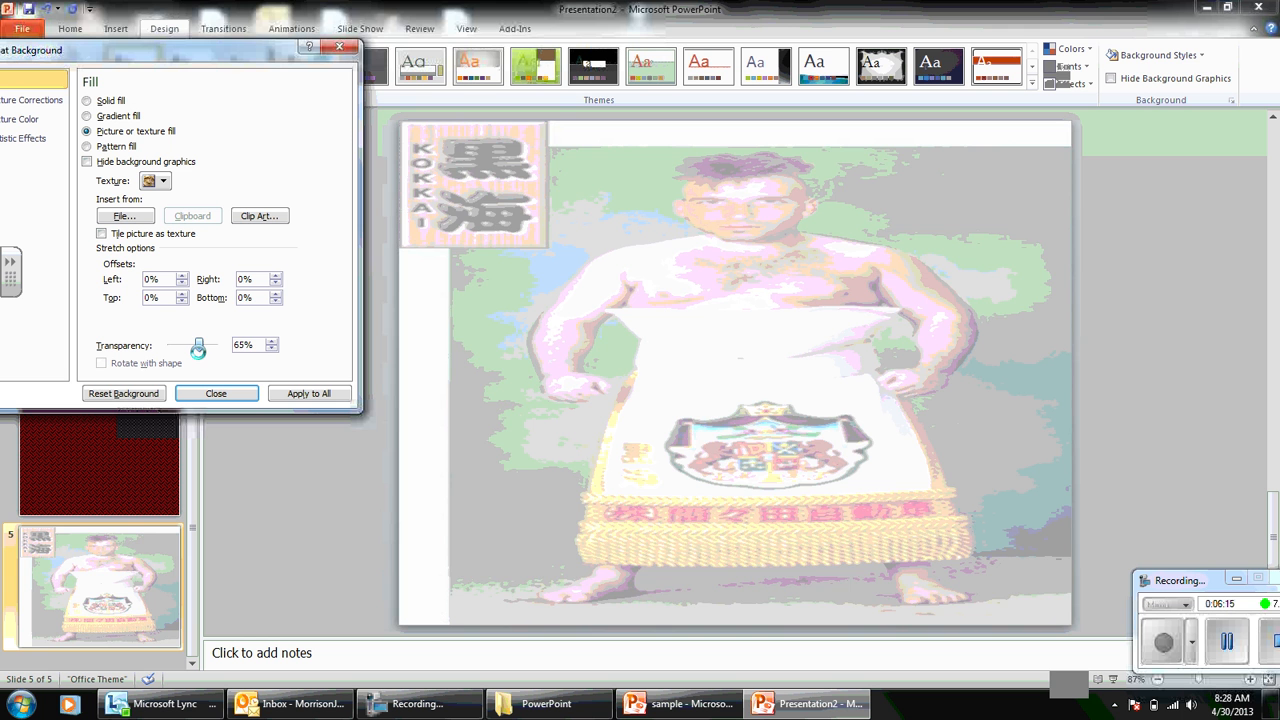
{"action": "left_click_drag", "start_coordinate": [198, 347], "coordinate": [168, 346]}
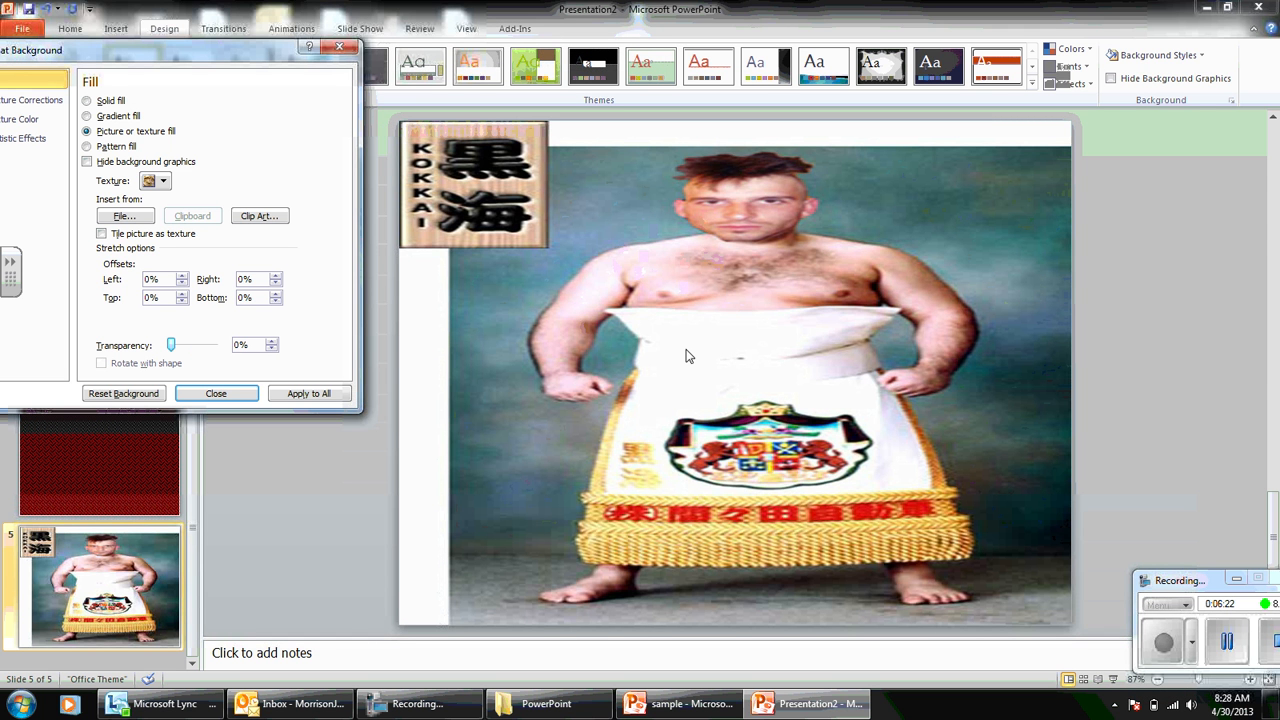
{"action": "left_click", "coordinate": [216, 393]}
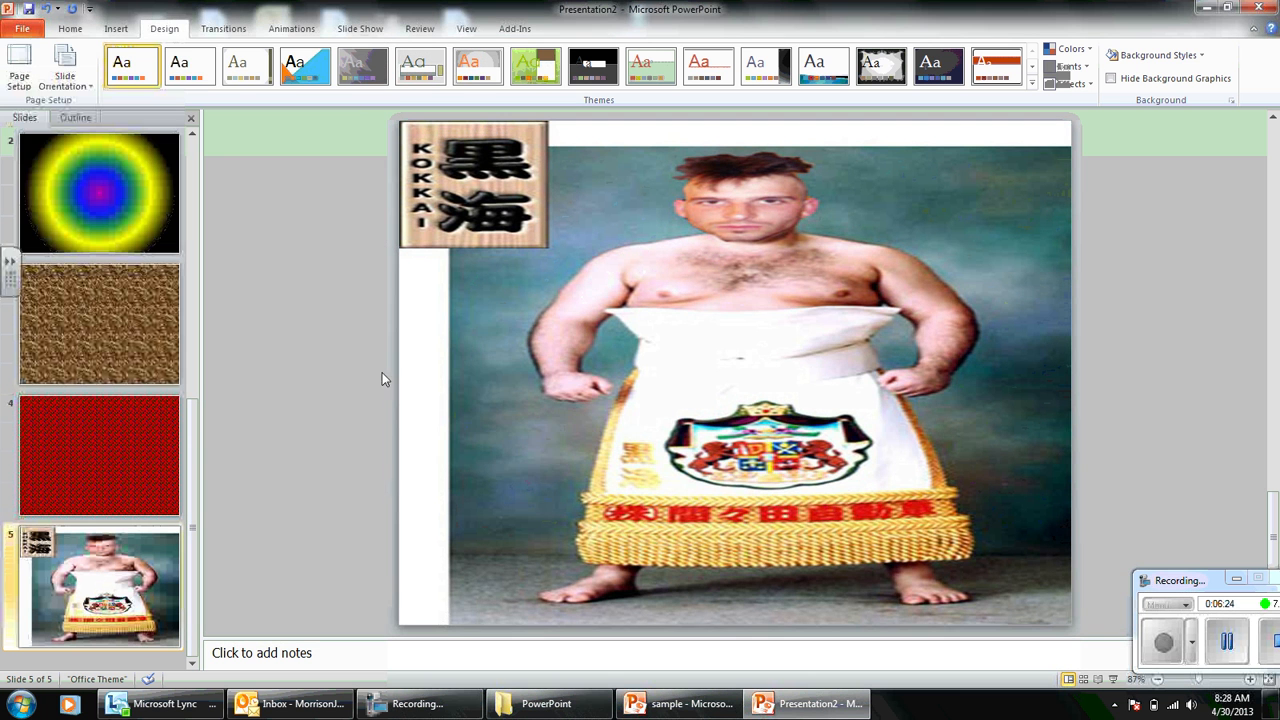
{"action": "left_click_drag", "start_coordinate": [986, 279], "coordinate": [744, 477]}
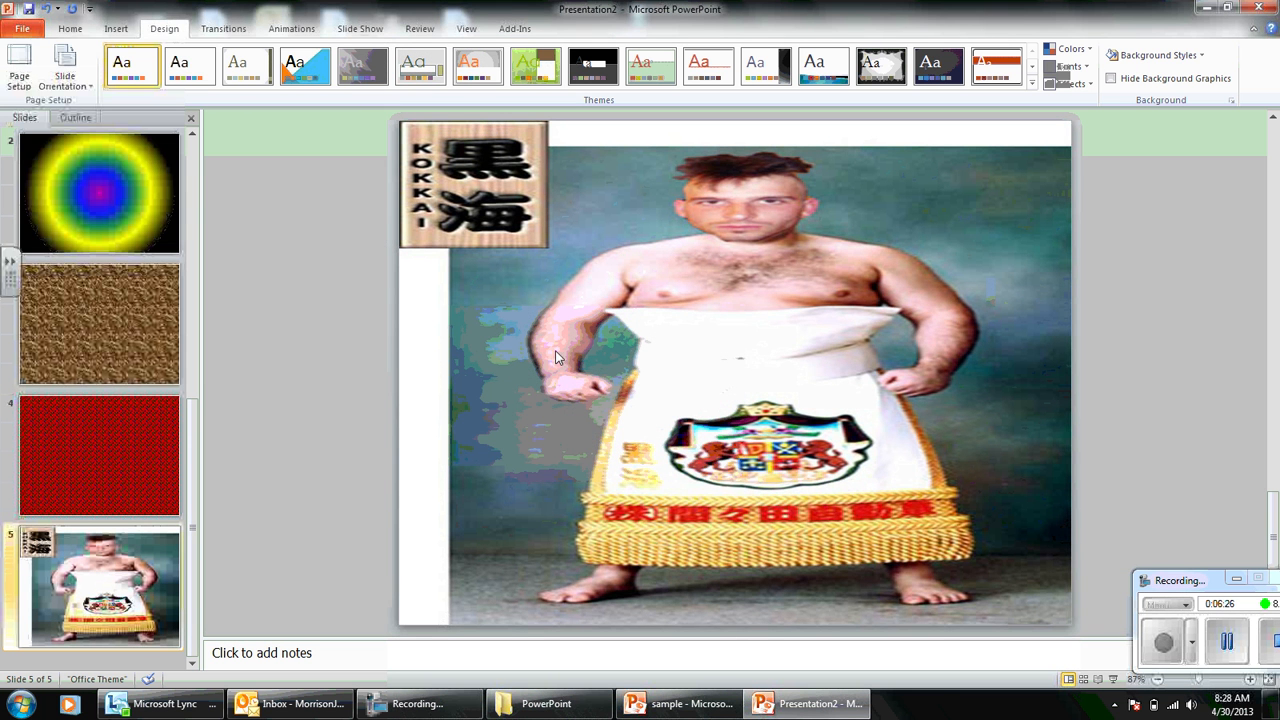
{"action": "left_click_drag", "start_coordinate": [518, 418], "coordinate": [624, 324]}
{"action": "left_click_drag", "start_coordinate": [966, 252], "coordinate": [766, 474]}
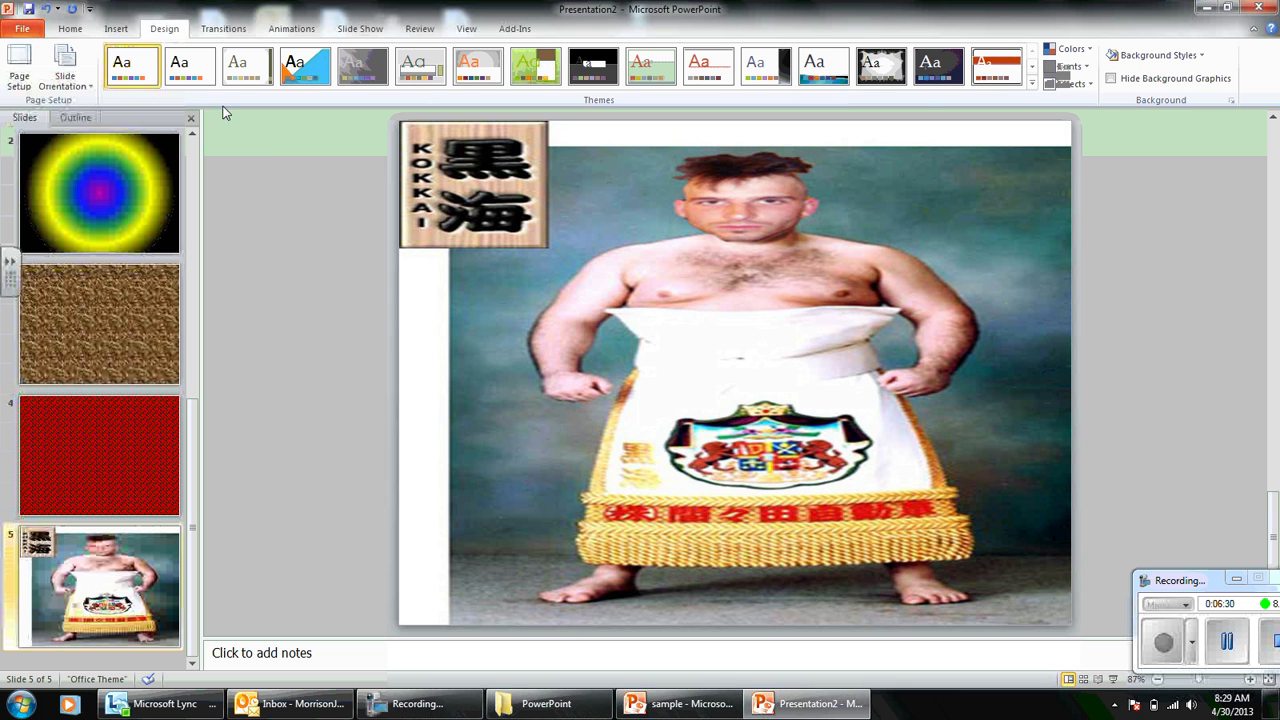
Insert orange-outlined WordArt with its placeholder text on slide 5 and move it to the slide's upper left, below the wooden sign.
{"action": "left_click", "coordinate": [115, 30]}
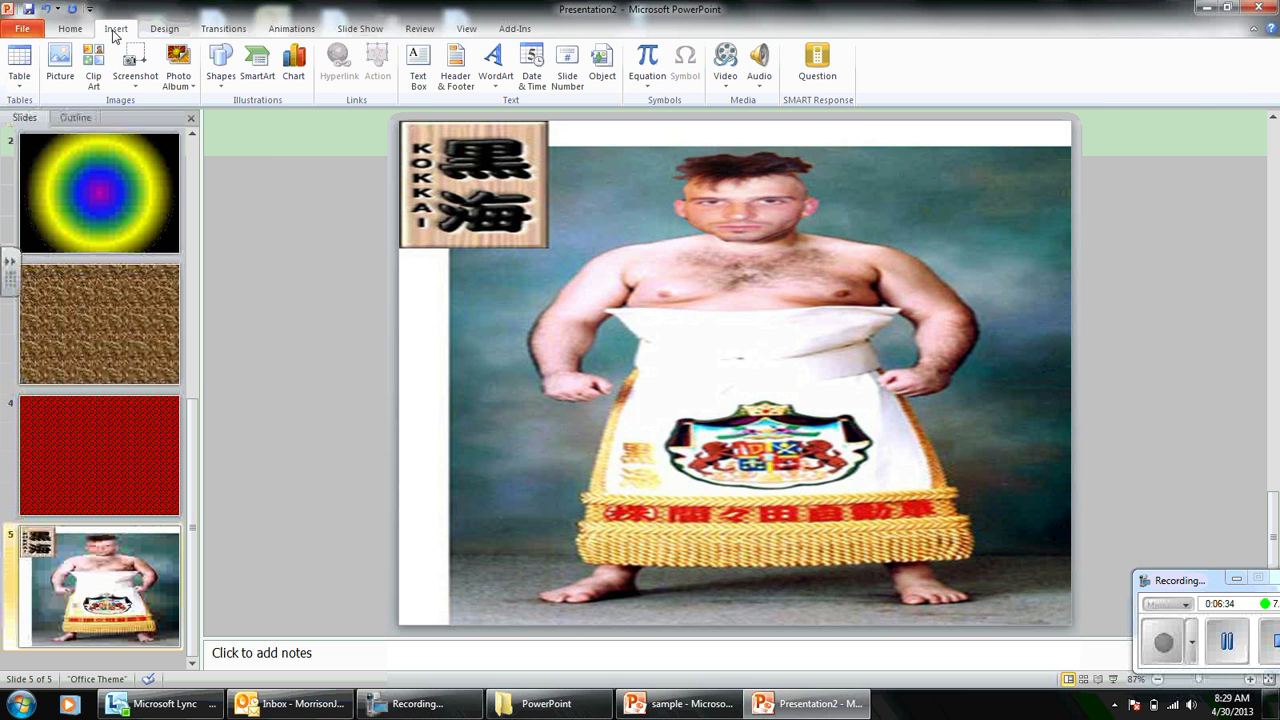
{"action": "left_click", "coordinate": [495, 62]}
{"action": "left_click", "coordinate": [550, 184]}
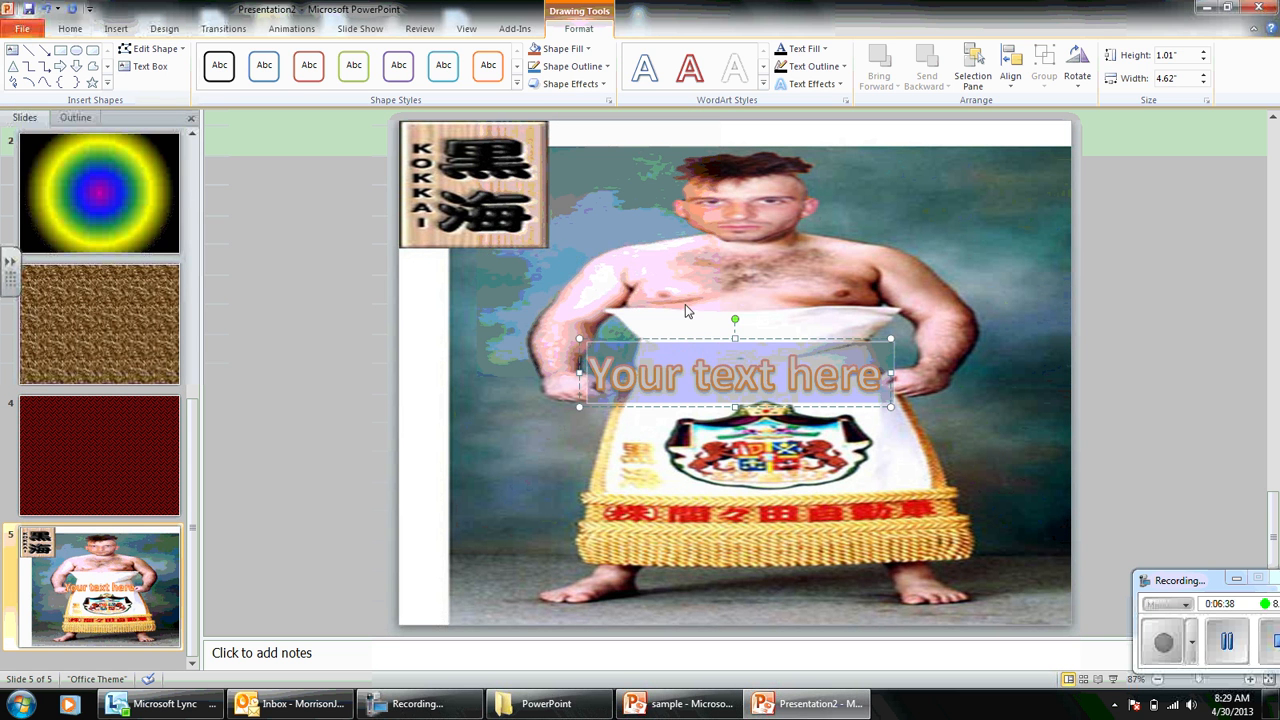
{"action": "left_click_drag", "start_coordinate": [555, 229], "coordinate": [542, 215]}
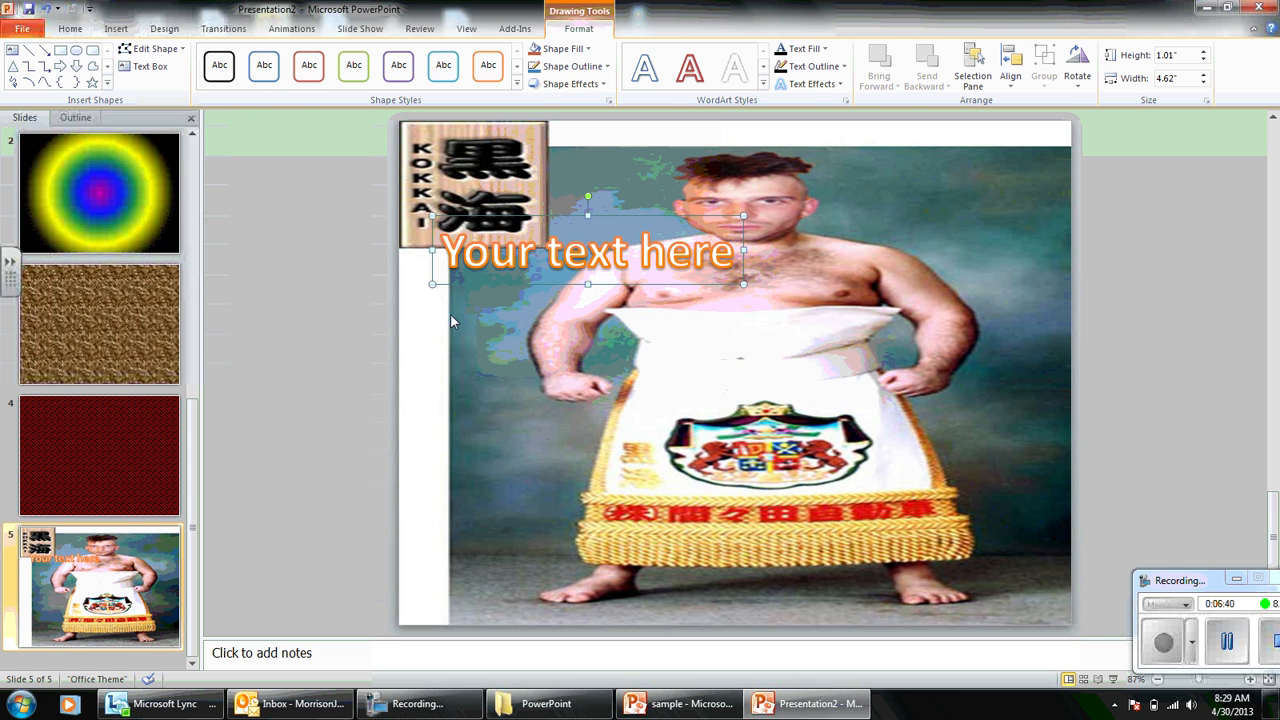
{"action": "left_click", "coordinate": [331, 221]}
Draw a text box across the middle of slide 5 and enter "Hello hello hello" followed by three lines reading "Hello".
{"action": "left_click", "coordinate": [116, 28]}
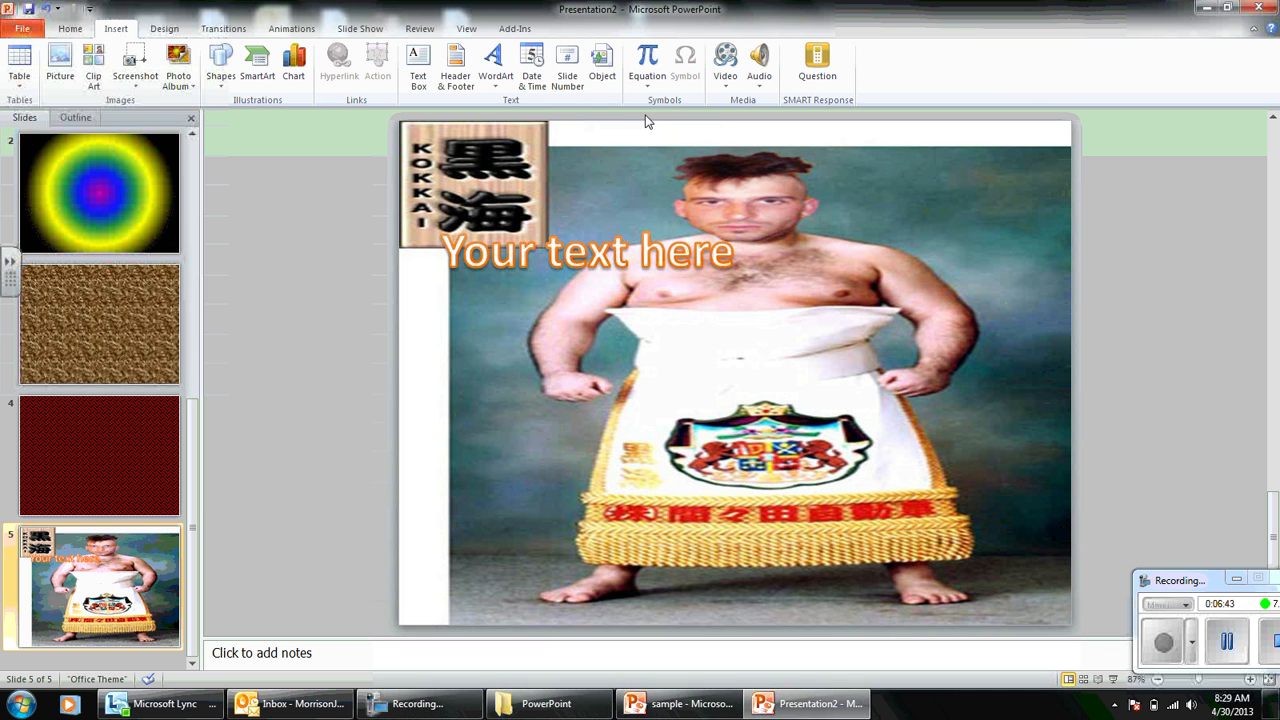
{"action": "left_click", "coordinate": [418, 68]}
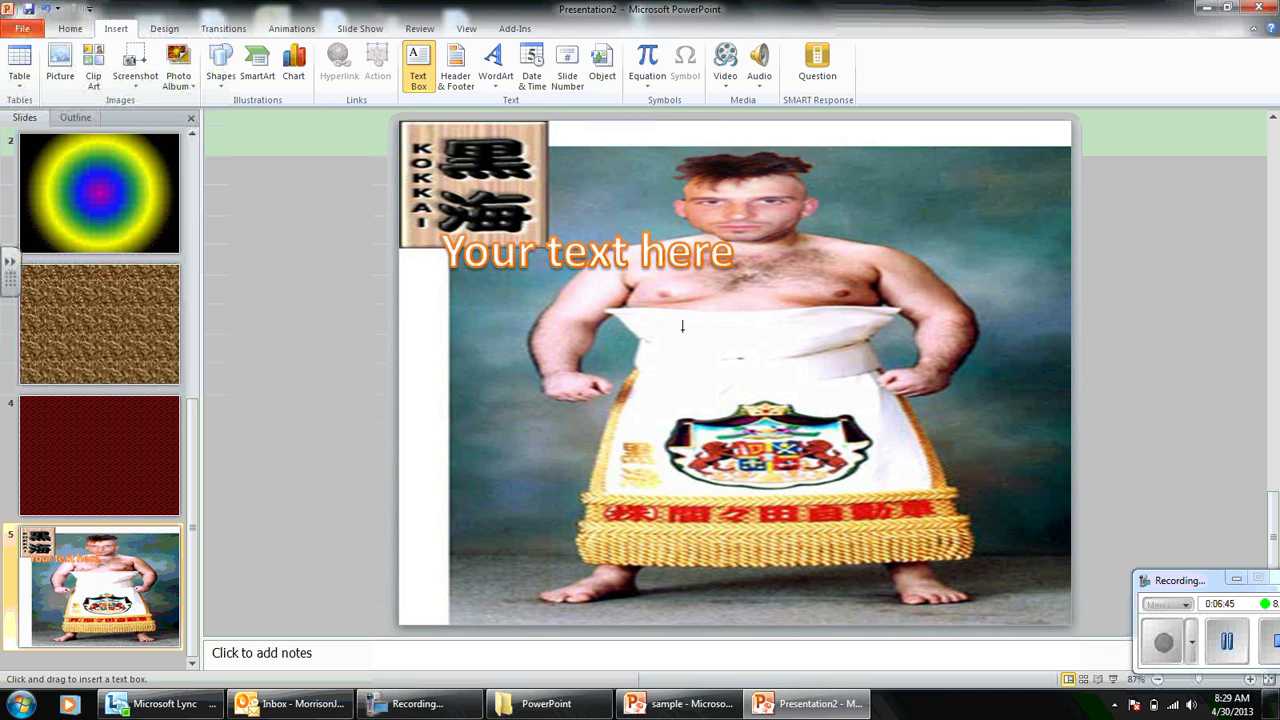
{"action": "mouse_move", "coordinate": [630, 297]}
{"action": "left_mouse_down"}
{"action": "mouse_move", "coordinate": [810, 396]}
{"action": "mouse_move", "coordinate": [940, 603]}
{"action": "left_mouse_up"}
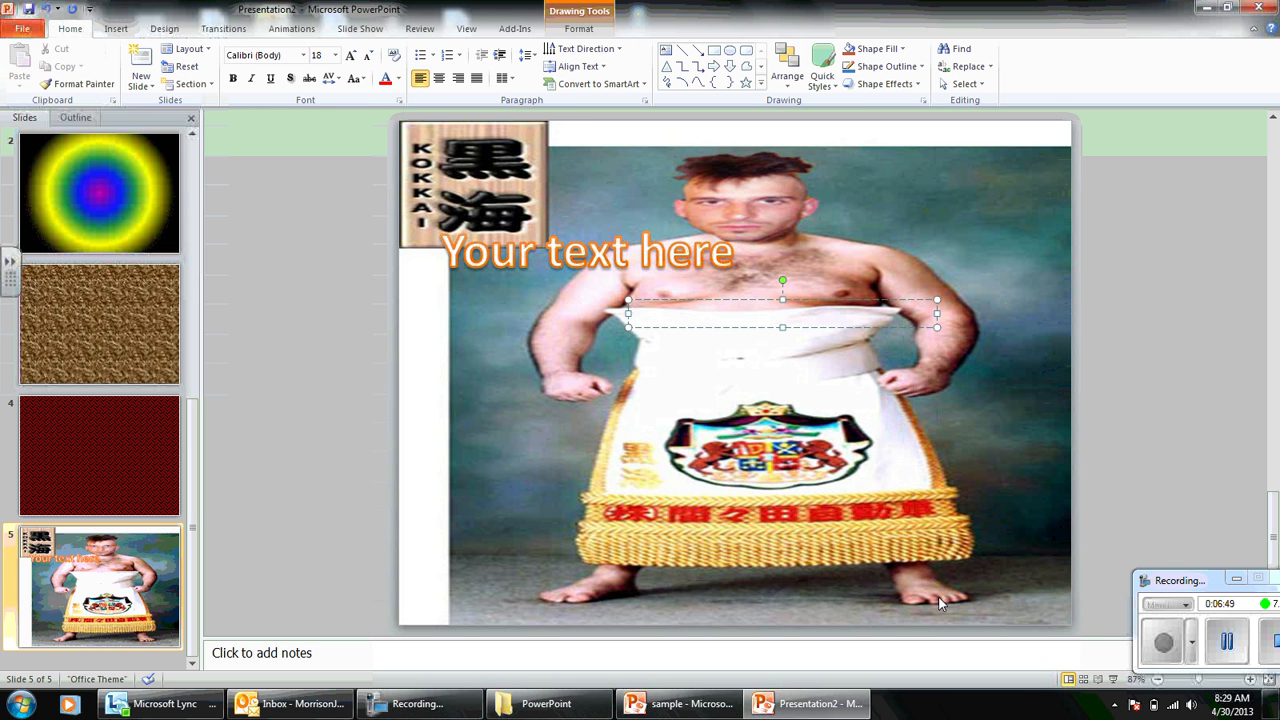
{"action": "type", "text": "Hello hello hello"}
{"action": "key", "text": "Return"}
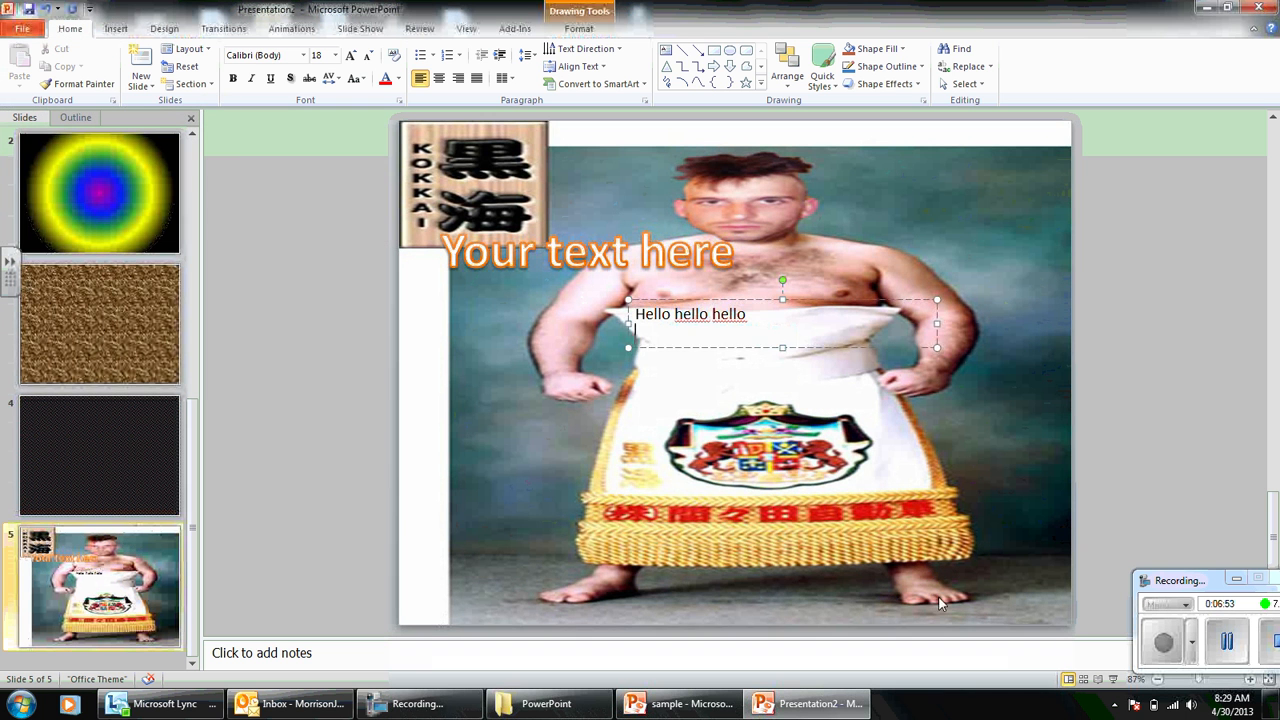
{"action": "type", "text": "hello"}
{"action": "key", "text": "Return"}
{"action": "type", "text": "hello"}
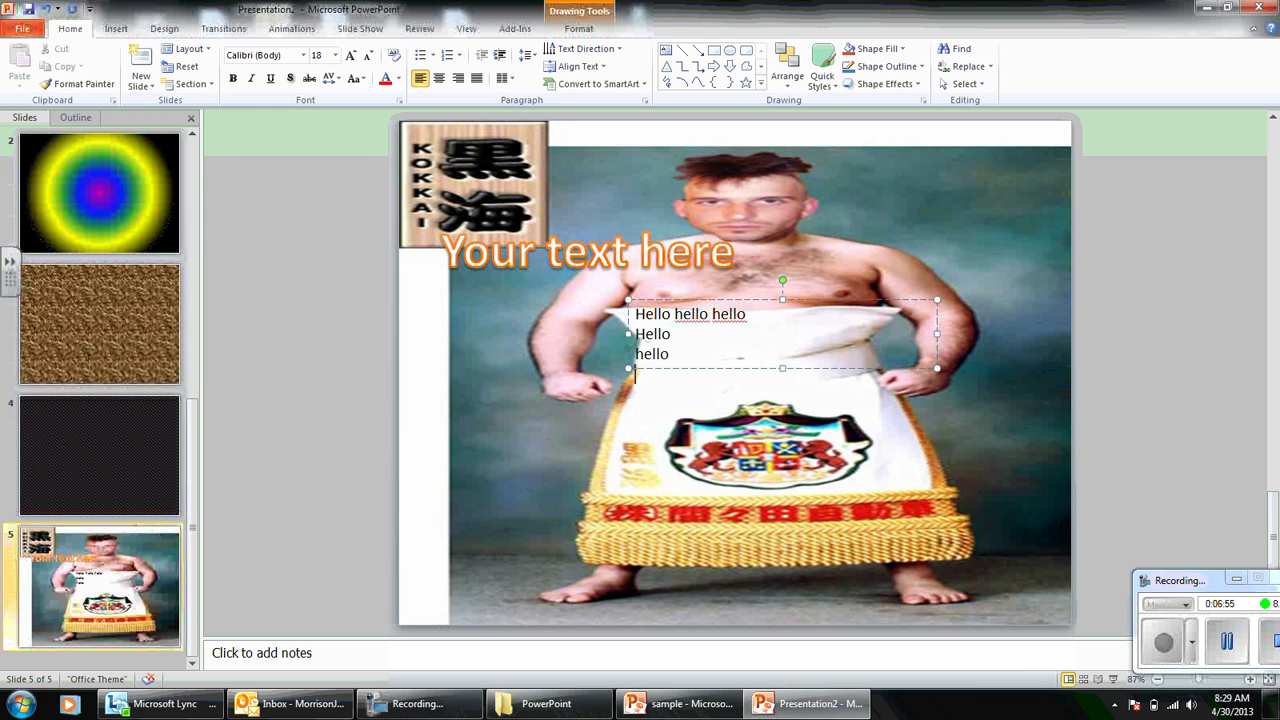
{"action": "key", "text": "Return"}
{"action": "type", "text": "hello"}
{"action": "key", "text": "Return"}
{"action": "key", "text": "Return"}
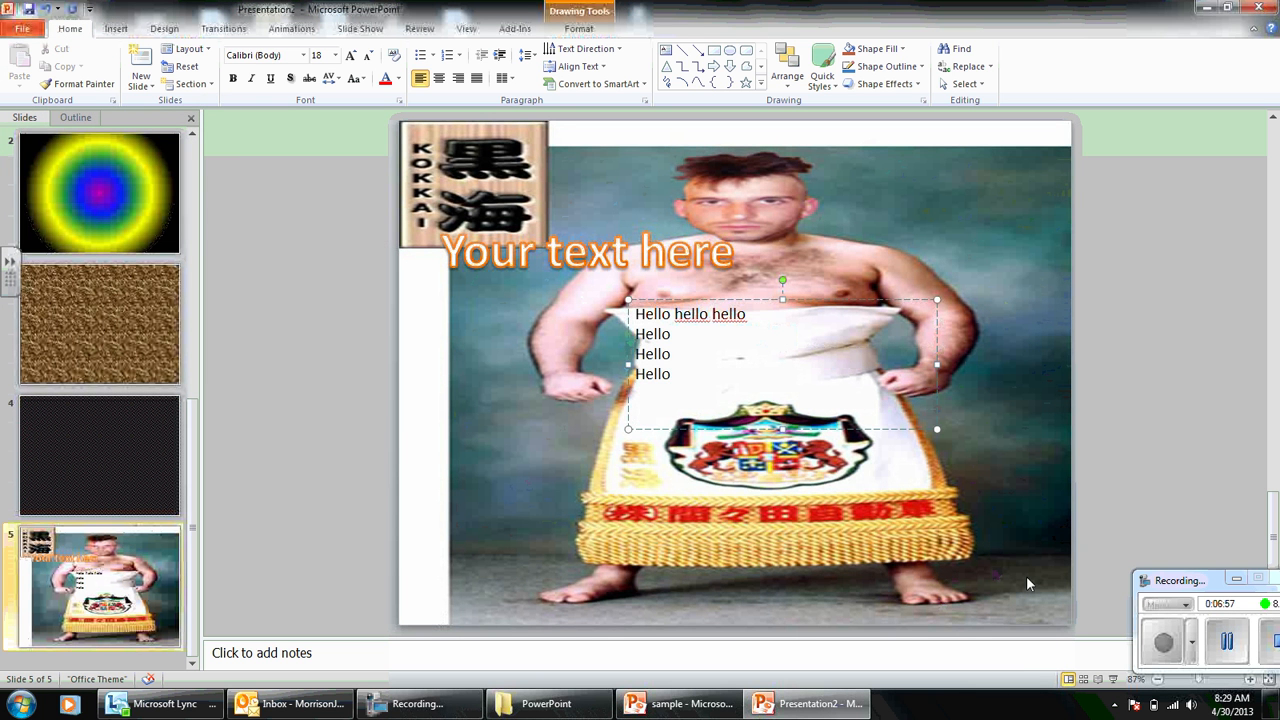
Narrow the text box to about 1.83" wide and move it up over the figure's face.
{"action": "left_click", "coordinate": [940, 366]}
{"action": "left_click_drag", "start_coordinate": [940, 366], "coordinate": [755, 362]}
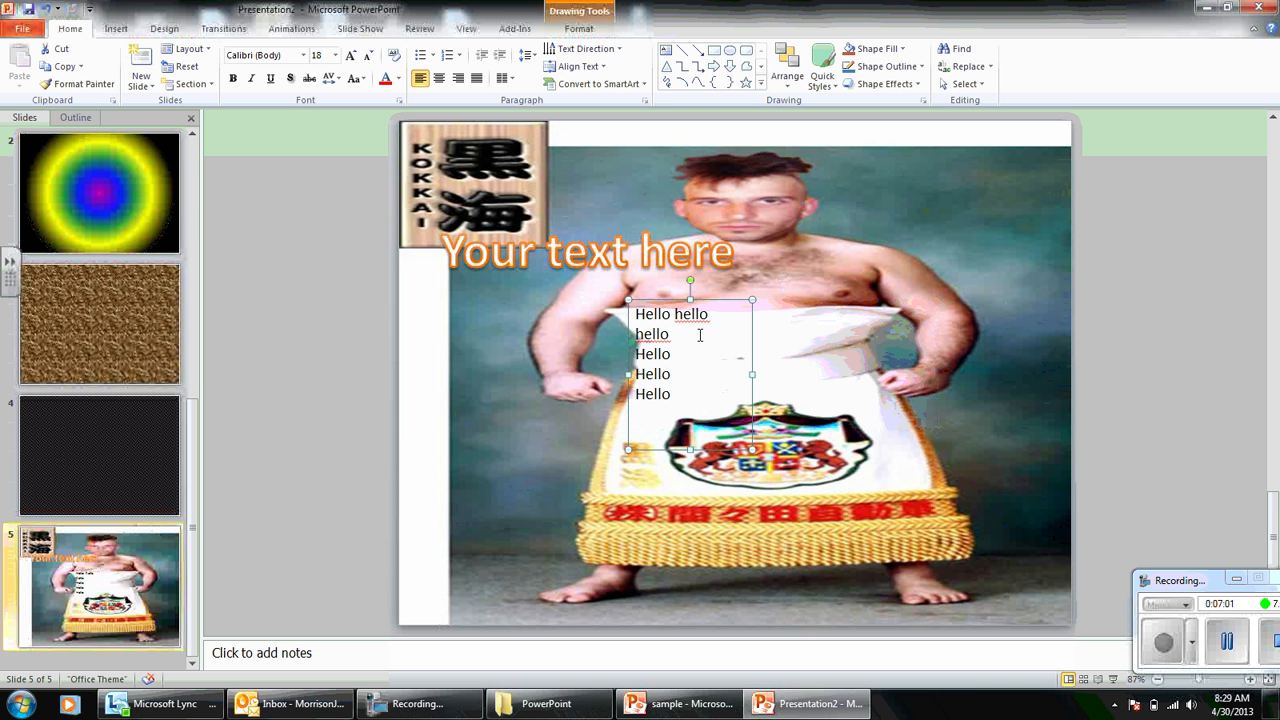
{"action": "mouse_move", "coordinate": [716, 300]}
{"action": "left_mouse_down"}
{"action": "mouse_move", "coordinate": [786, 206]}
{"action": "mouse_move", "coordinate": [786, 160]}
{"action": "left_mouse_up"}
{"action": "key", "text": "Escape"}
{"action": "left_click", "coordinate": [723, 198]}
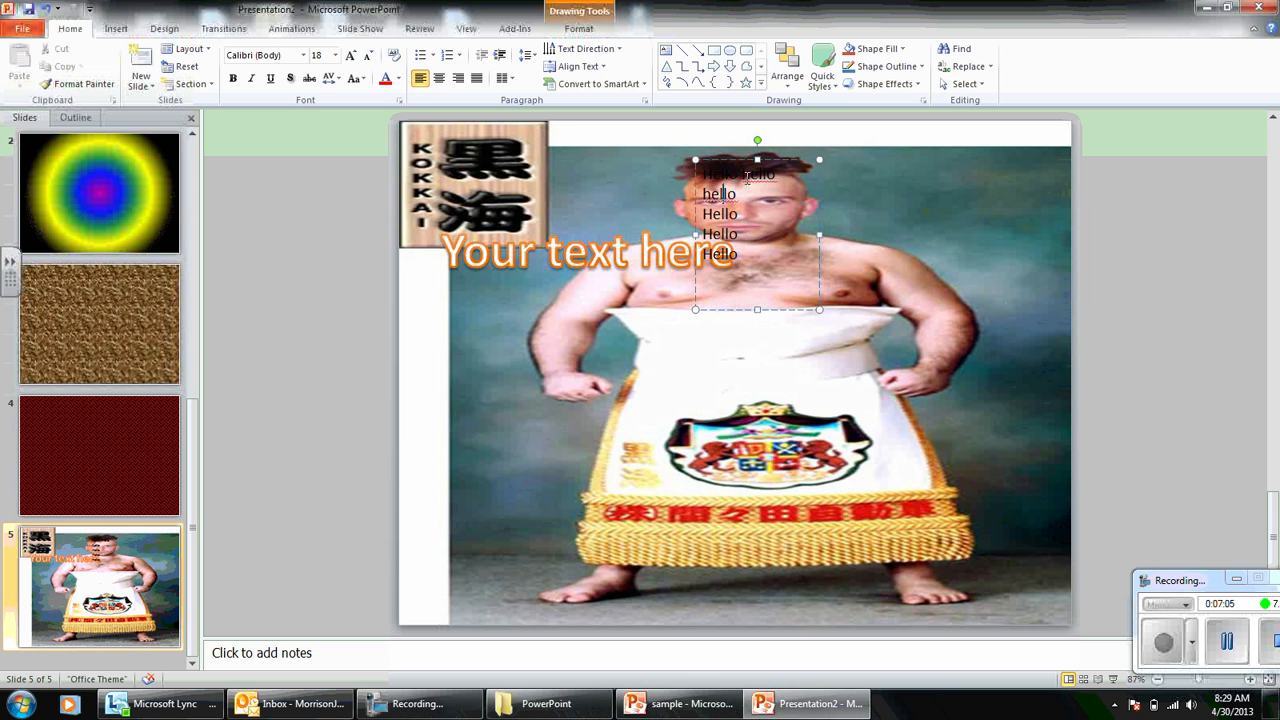
Fill the text box with standard yellow and move it to the slide's upper right, beside the figure's head.
{"action": "left_click", "coordinate": [773, 161]}
{"action": "left_click", "coordinate": [580, 30]}
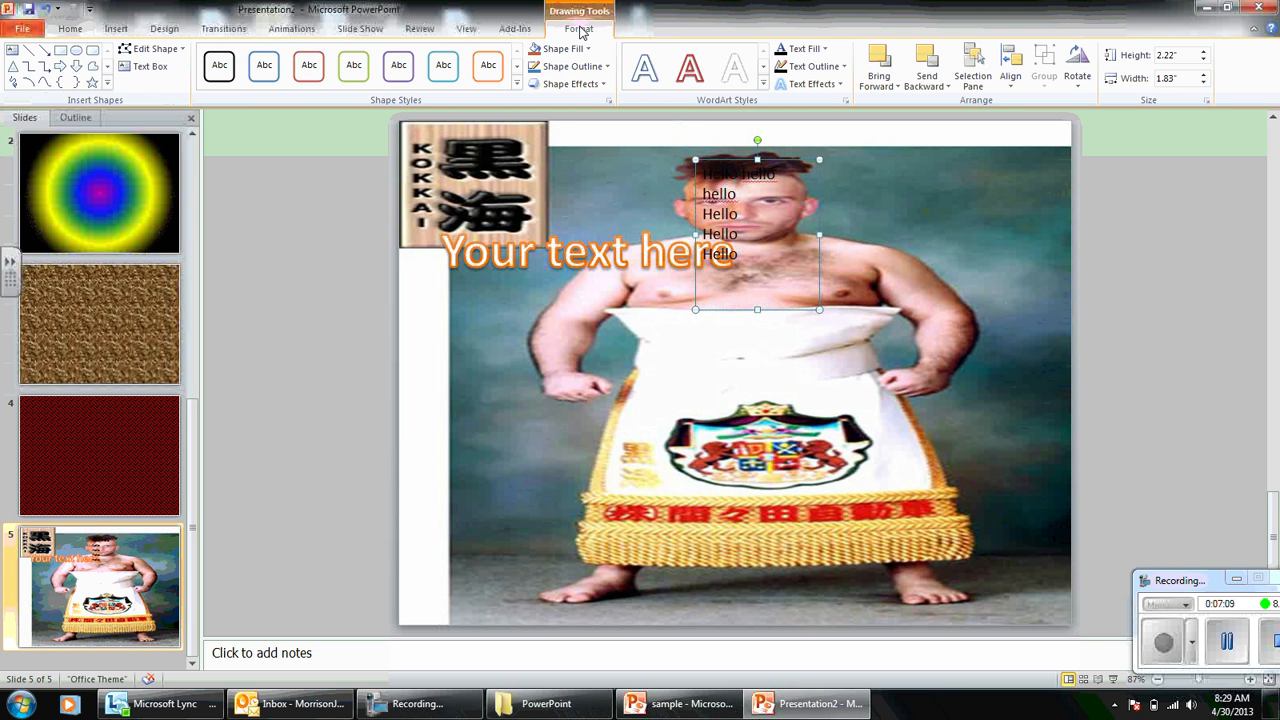
{"action": "left_click", "coordinate": [584, 49]}
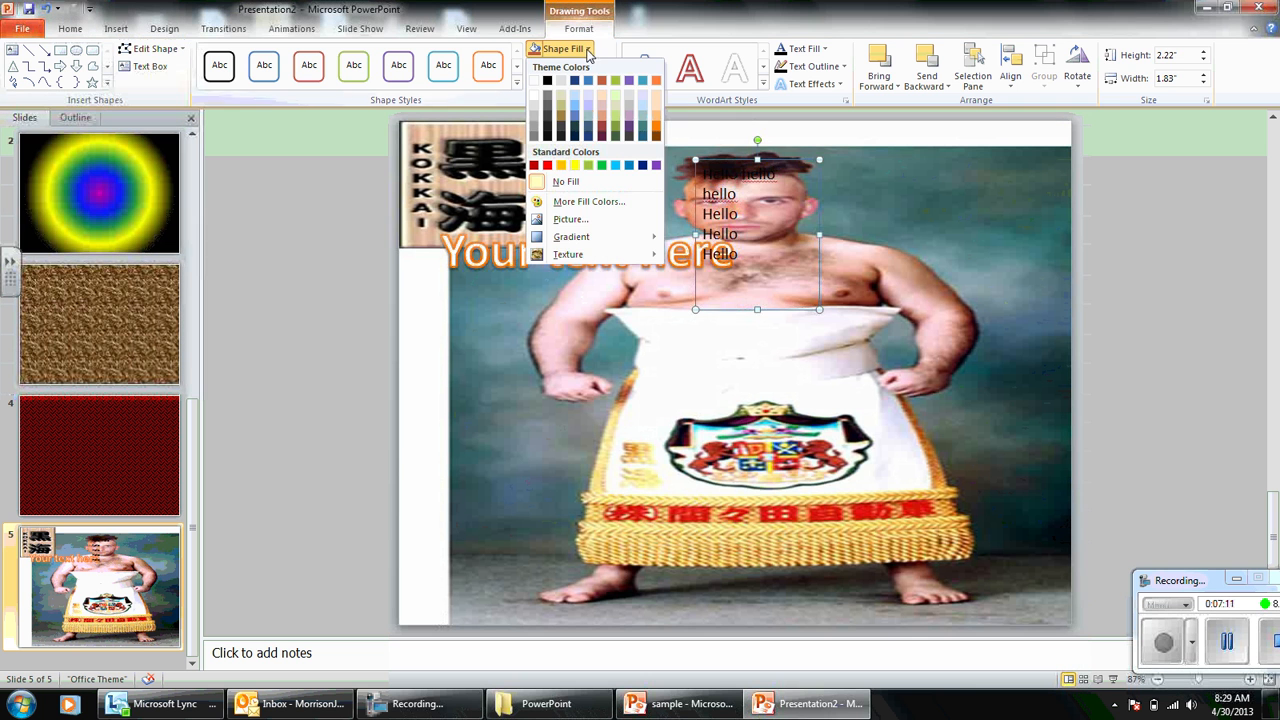
{"action": "left_click", "coordinate": [574, 165]}
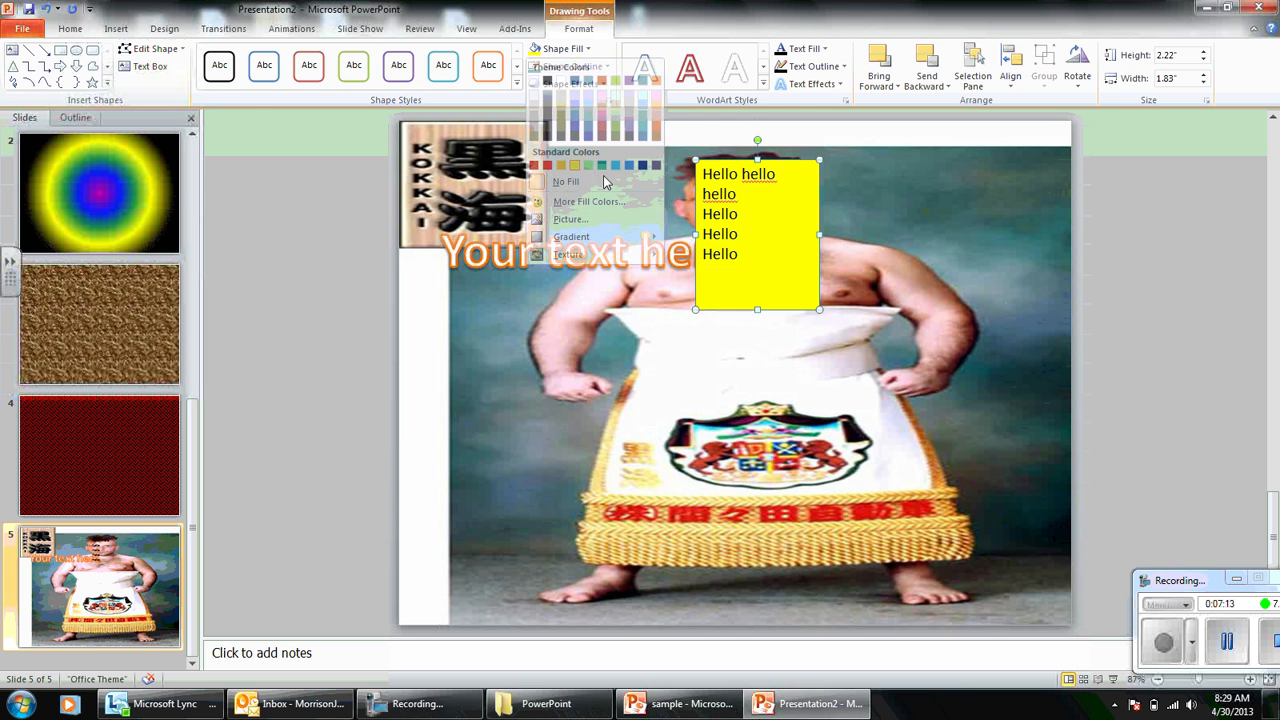
{"action": "left_click", "coordinate": [897, 213]}
{"action": "left_click", "coordinate": [808, 188]}
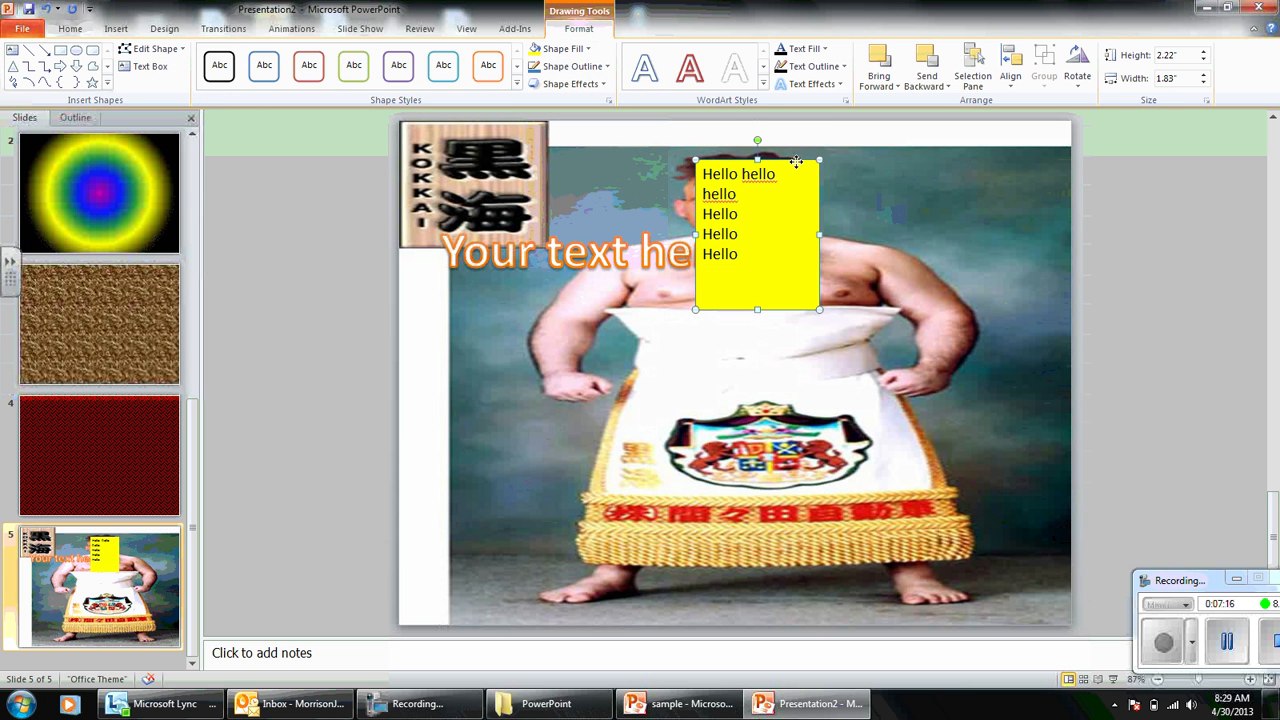
{"action": "left_click_drag", "start_coordinate": [799, 172], "coordinate": [983, 172]}
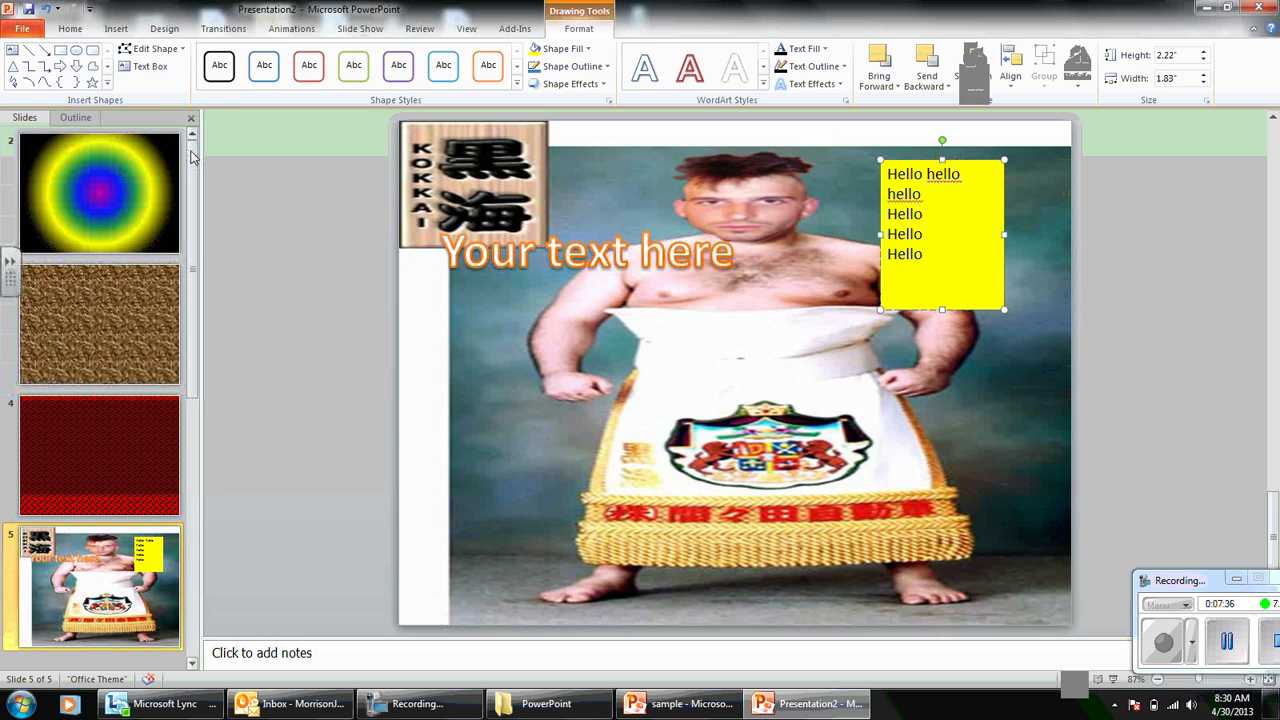
Draw a large heart shape over the lower half of slide 5.
{"action": "left_click", "coordinate": [193, 156]}
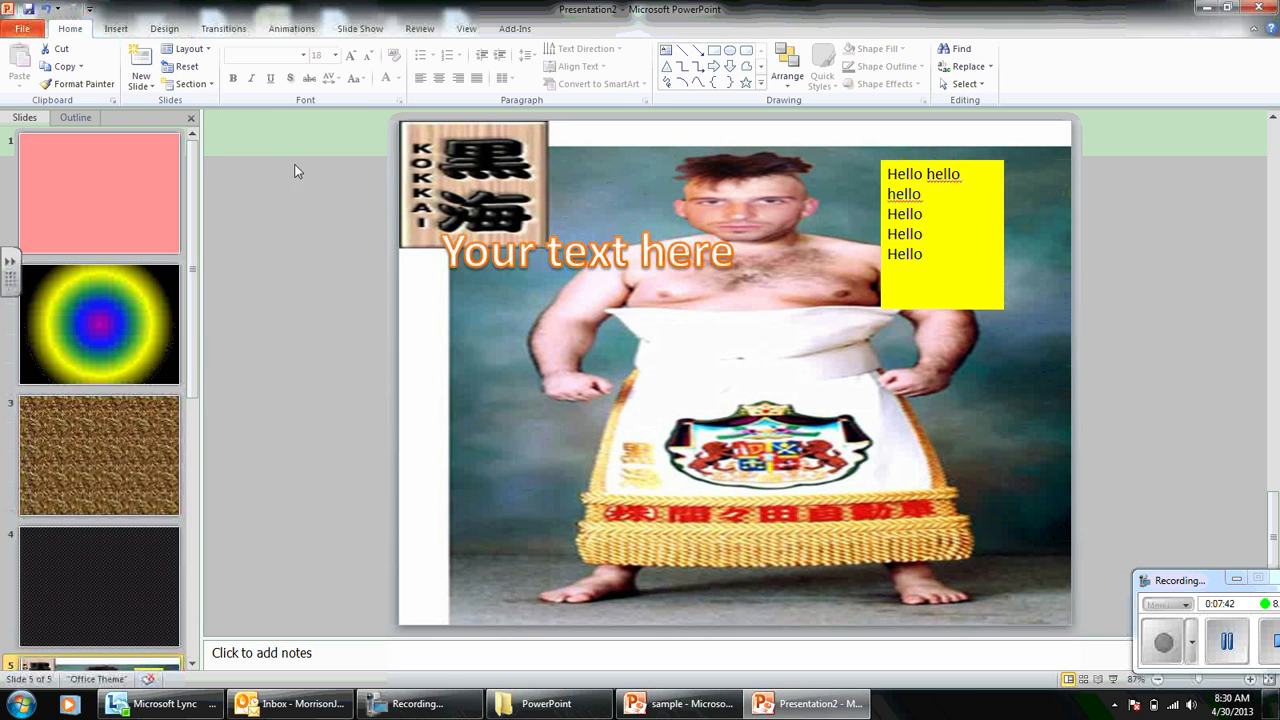
{"action": "left_click", "coordinate": [118, 30]}
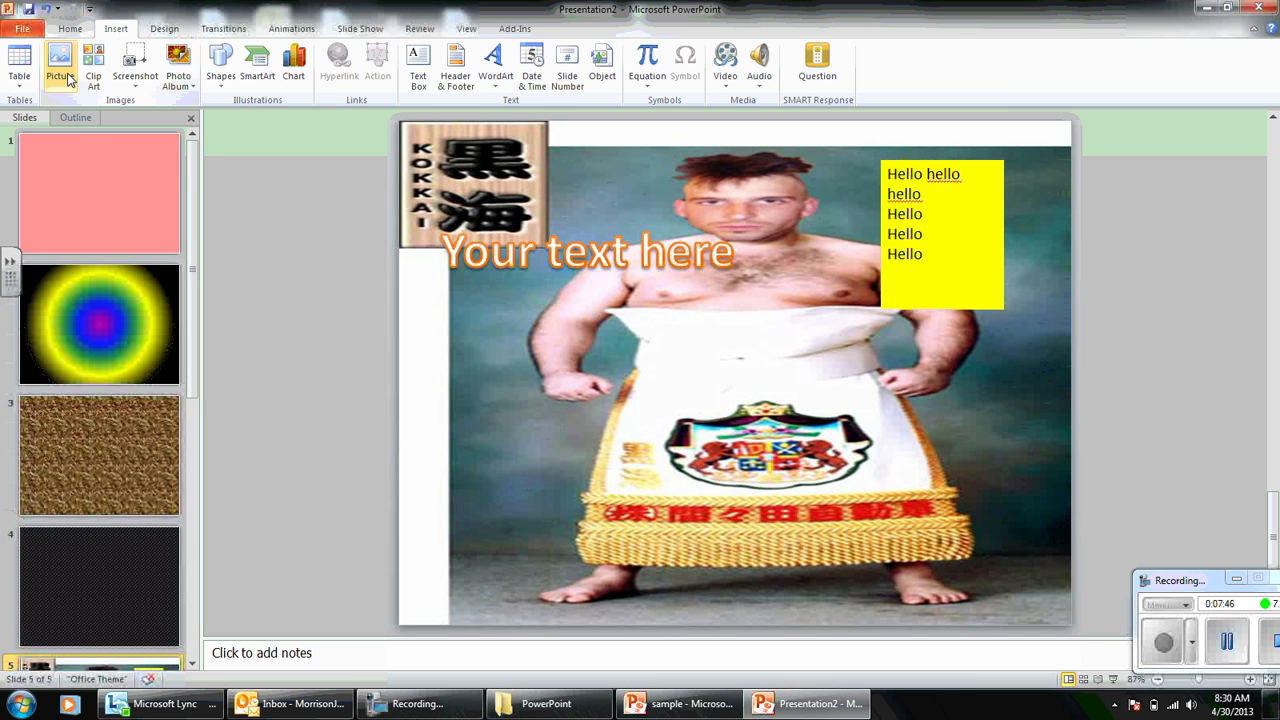
{"action": "left_click", "coordinate": [221, 65]}
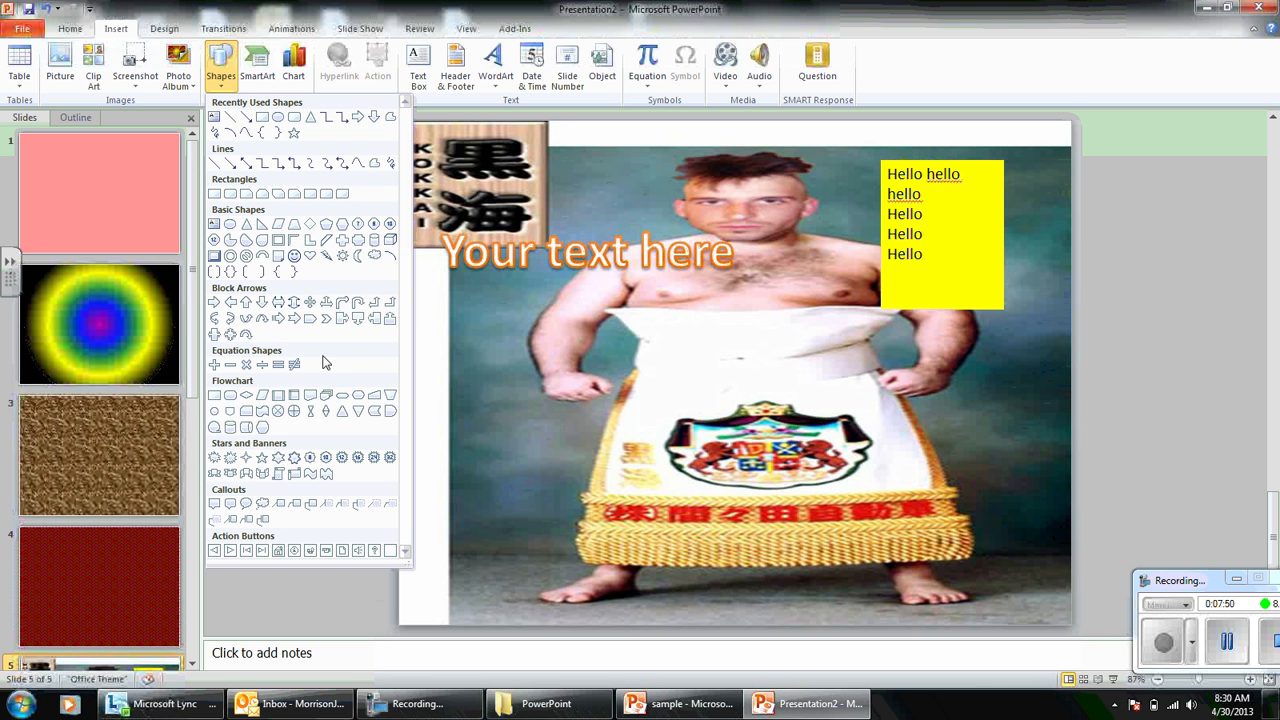
{"action": "left_click", "coordinate": [310, 256]}
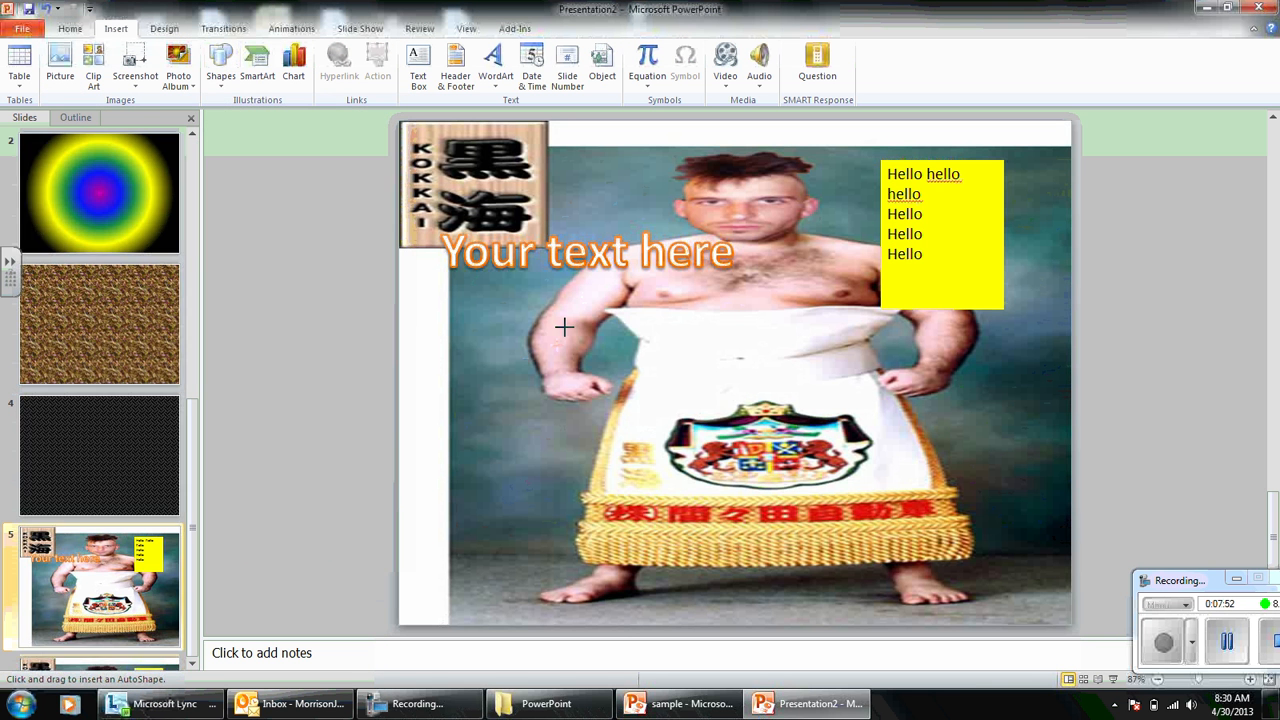
{"action": "mouse_move", "coordinate": [566, 328]}
{"action": "left_mouse_down"}
{"action": "mouse_move", "coordinate": [806, 481]}
{"action": "mouse_move", "coordinate": [972, 562]}
{"action": "left_mouse_up"}
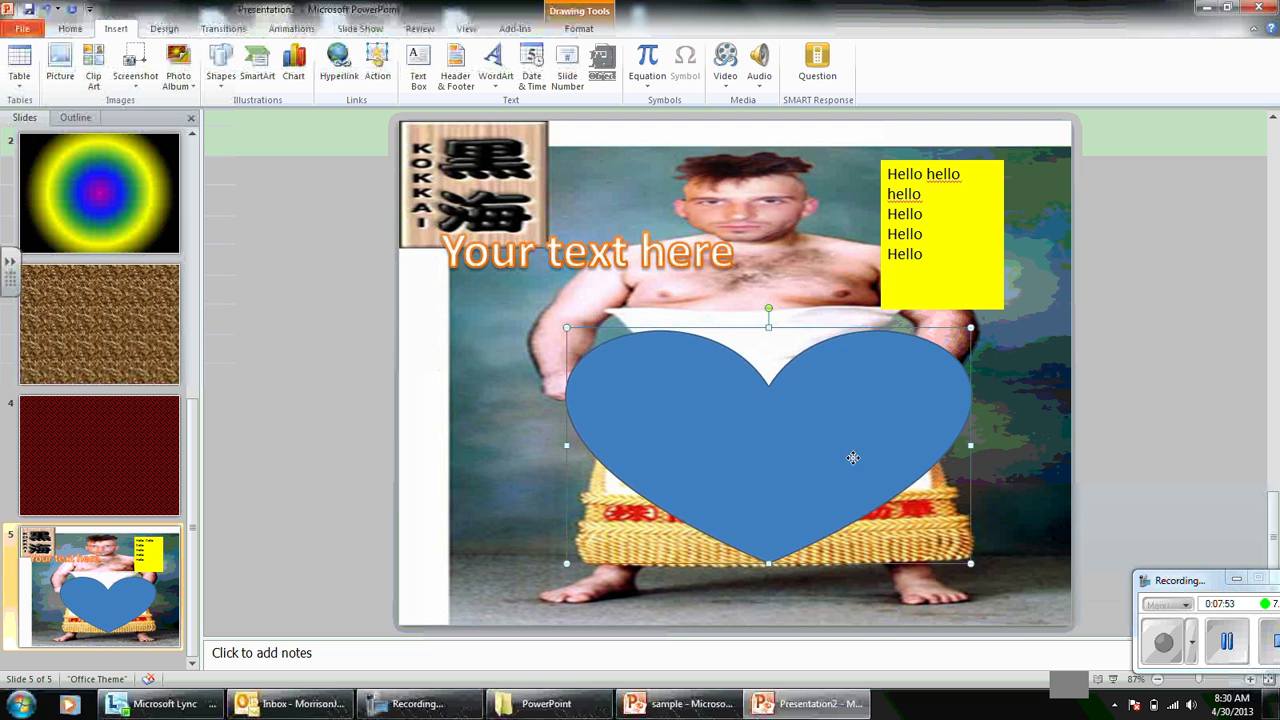
Move the heart to the upper left below the WordArt, deselect it, and move it to the slide's lower right.
{"action": "left_click_drag", "start_coordinate": [852, 458], "coordinate": [730, 403]}
{"action": "left_click", "coordinate": [555, 522]}
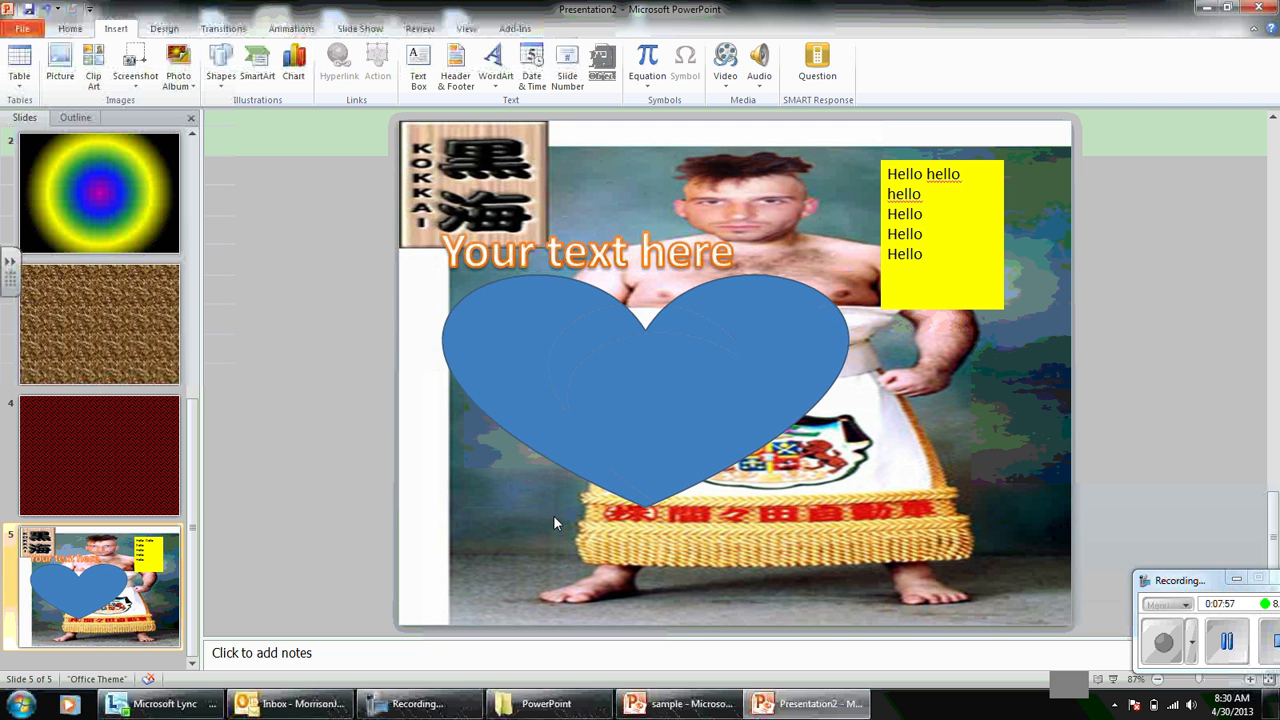
{"action": "left_click_drag", "start_coordinate": [666, 434], "coordinate": [771, 477]}
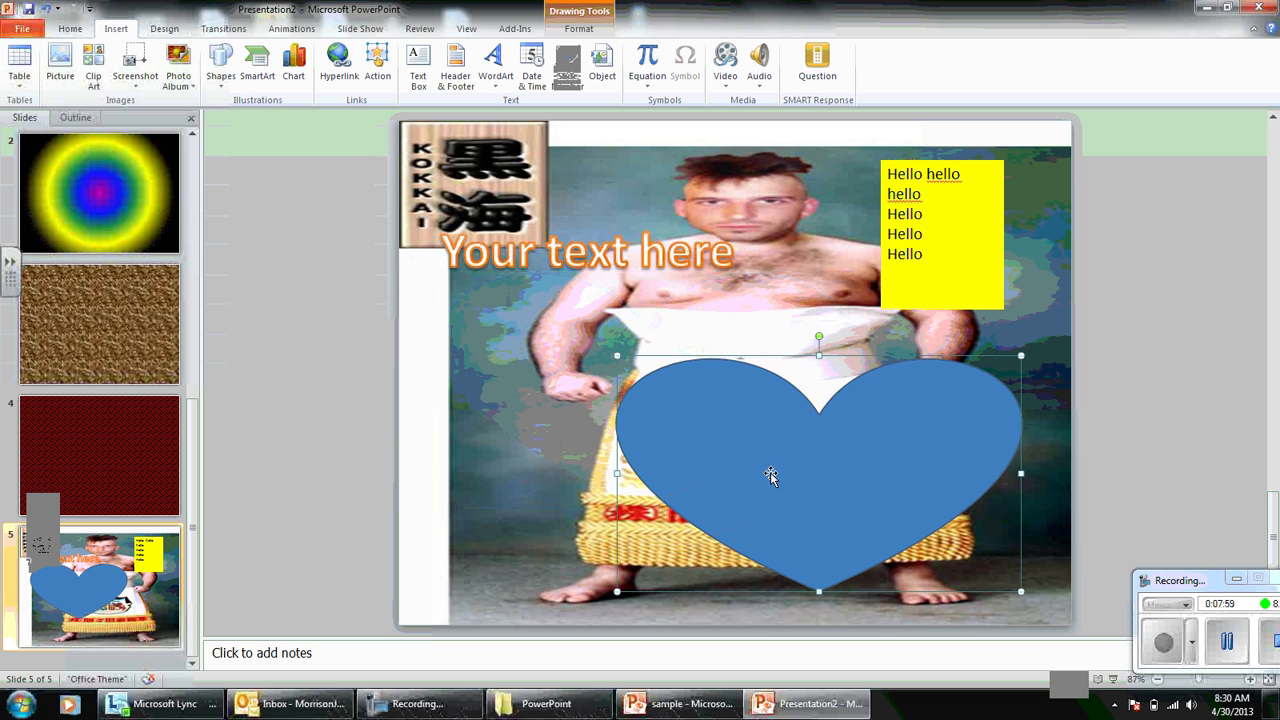
Move the WordArt up between the logo and the yellow text box, and move the heart to the left below the logo.
{"action": "left_click", "coordinate": [615, 284]}
{"action": "left_click_drag", "start_coordinate": [630, 215], "coordinate": [771, 134]}
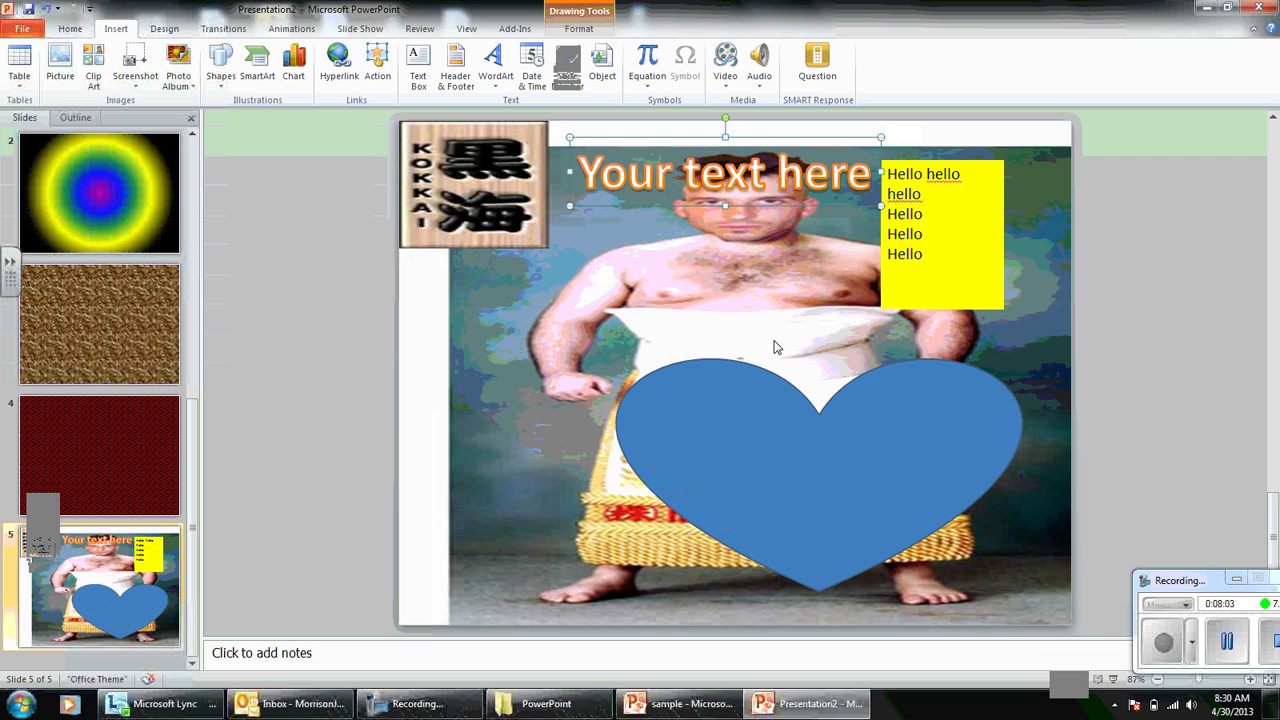
{"action": "left_click", "coordinate": [778, 486]}
{"action": "left_click_drag", "start_coordinate": [750, 369], "coordinate": [536, 269]}
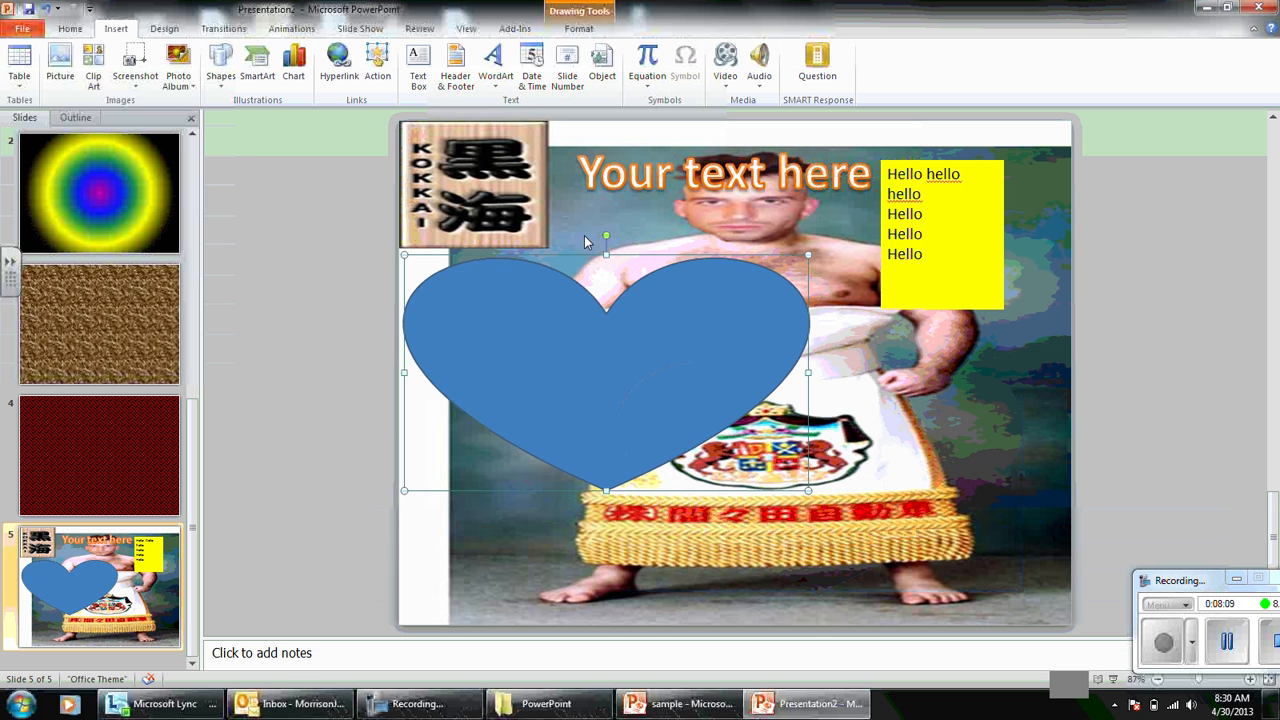
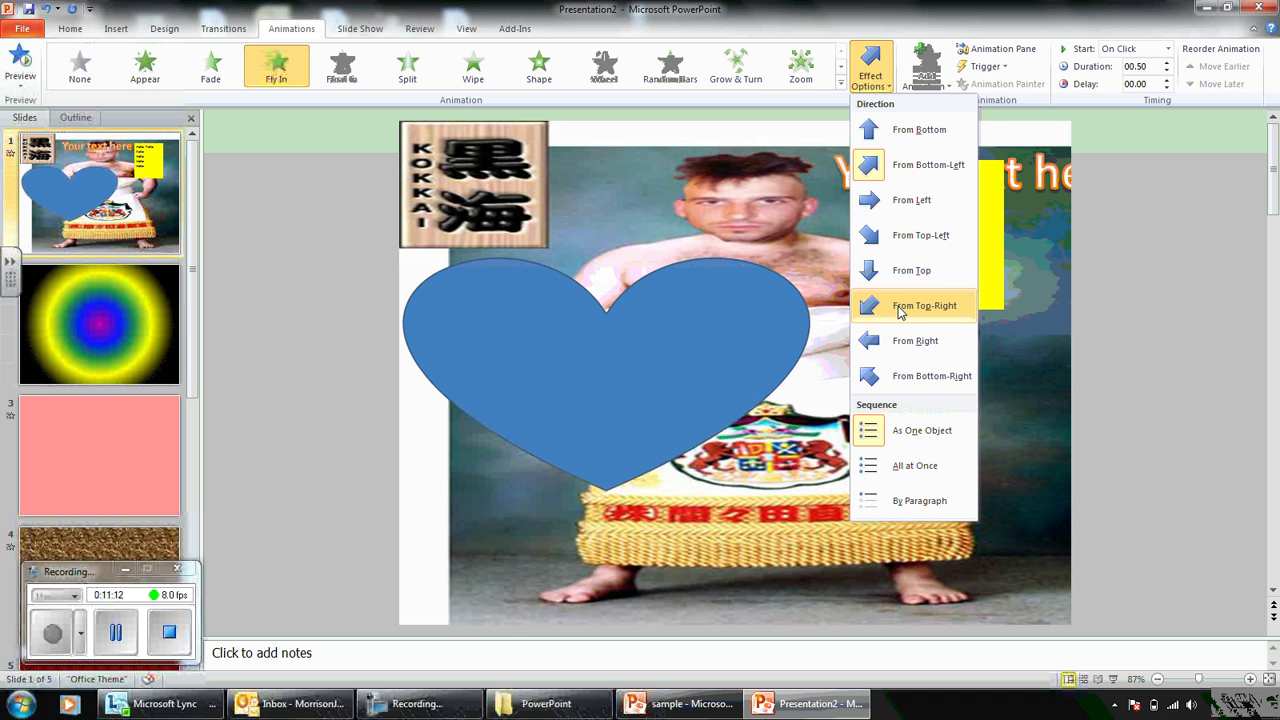
Set the direction of the WordArt's Fly In animation to From Top-Left.
{"action": "left_click", "coordinate": [911, 238]}
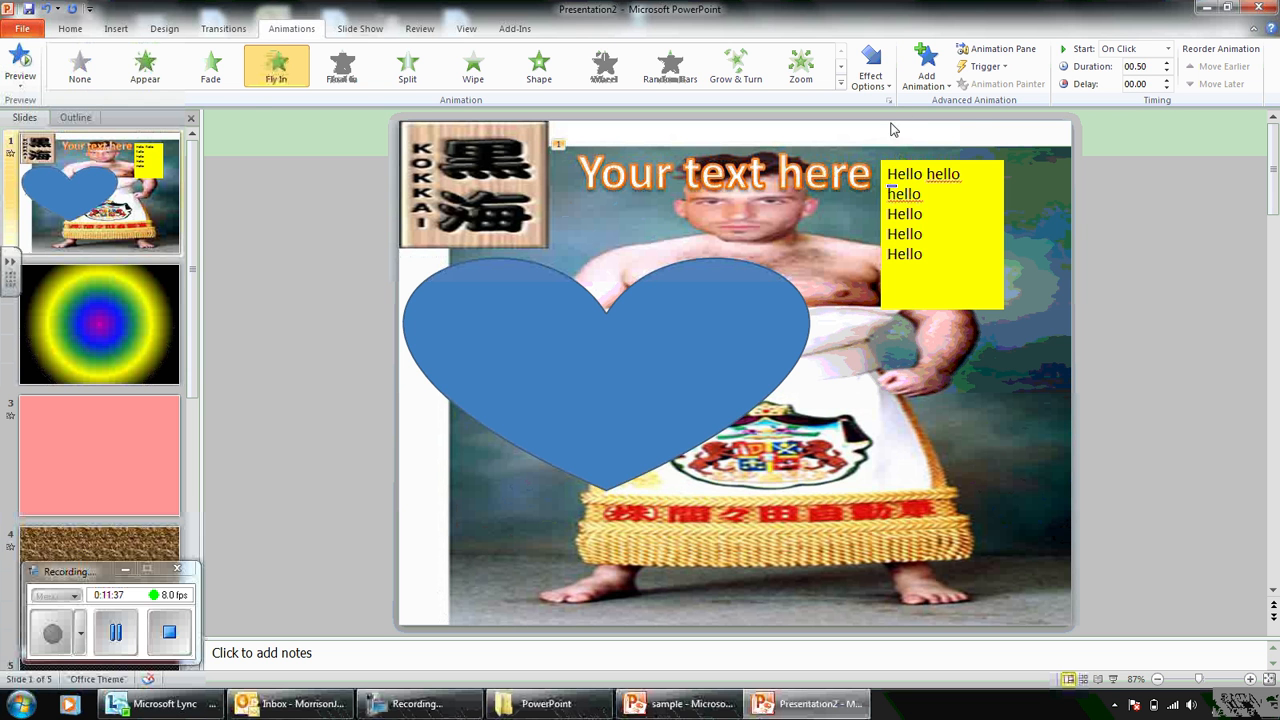
{"action": "left_click", "coordinate": [888, 88]}
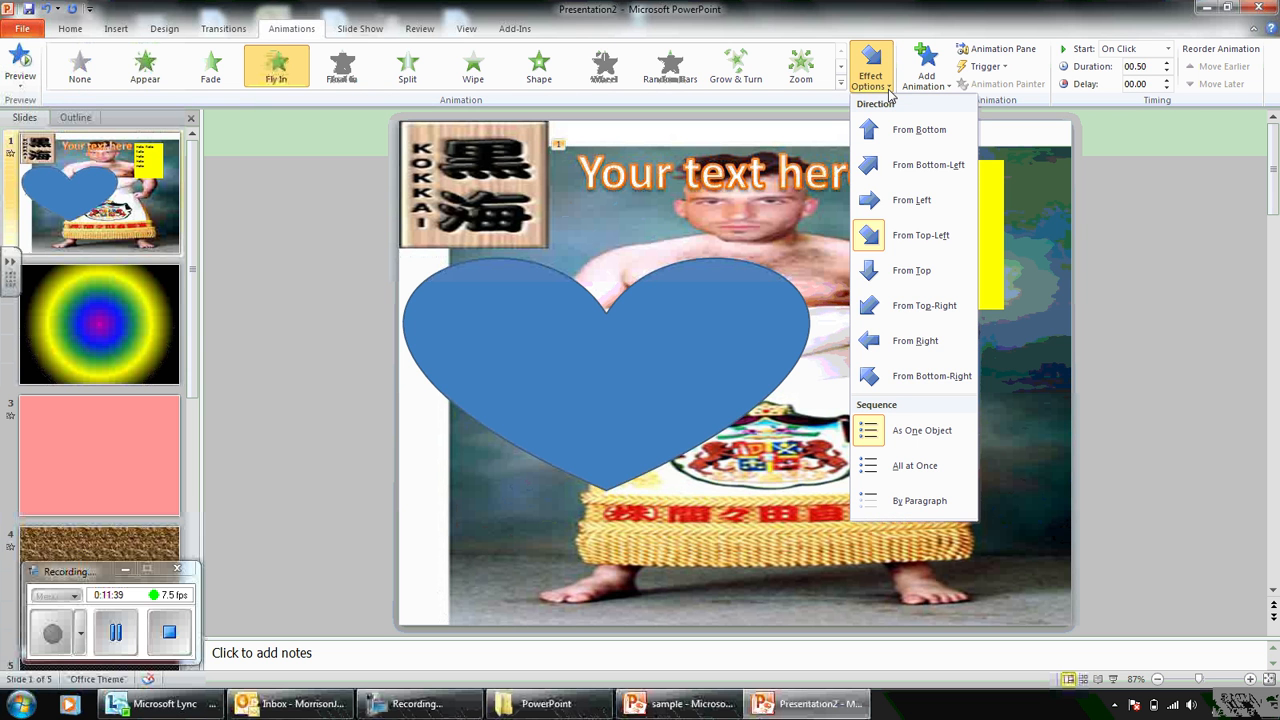
{"action": "left_click", "coordinate": [889, 92]}
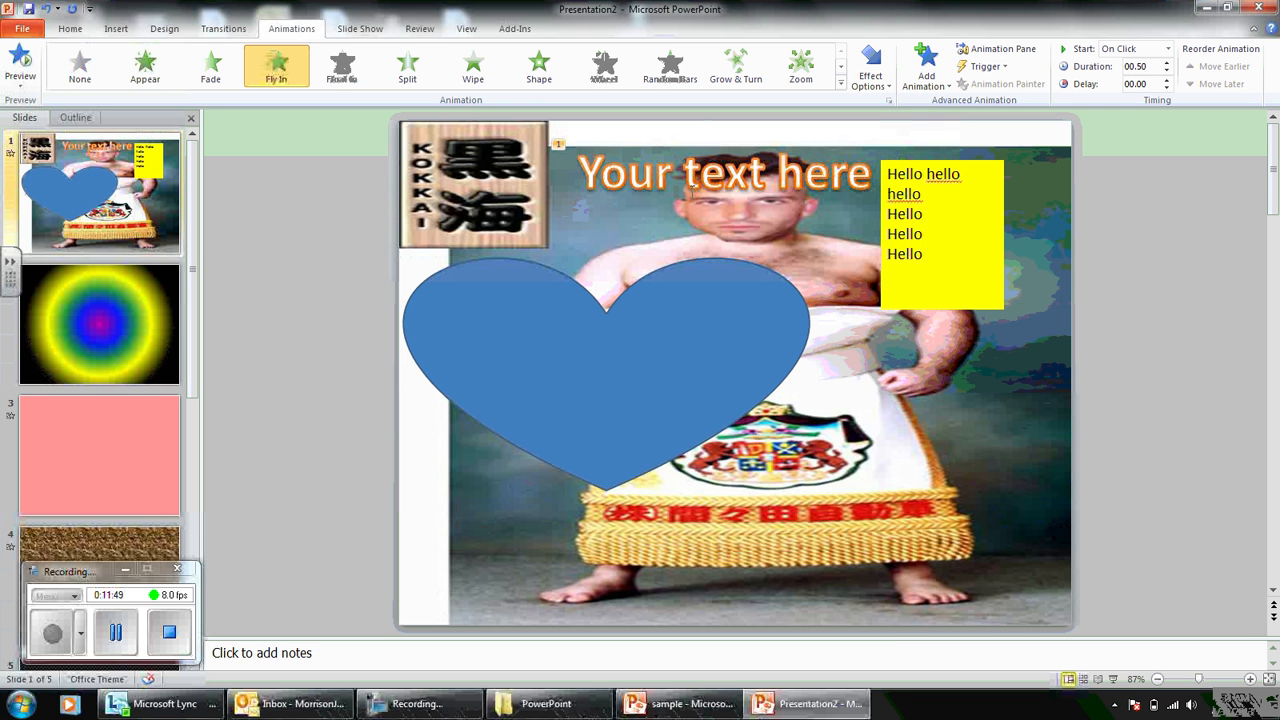
Add a Fly Out exit effect to the WordArt and show the Animation Pane.
{"action": "left_click", "coordinate": [936, 84]}
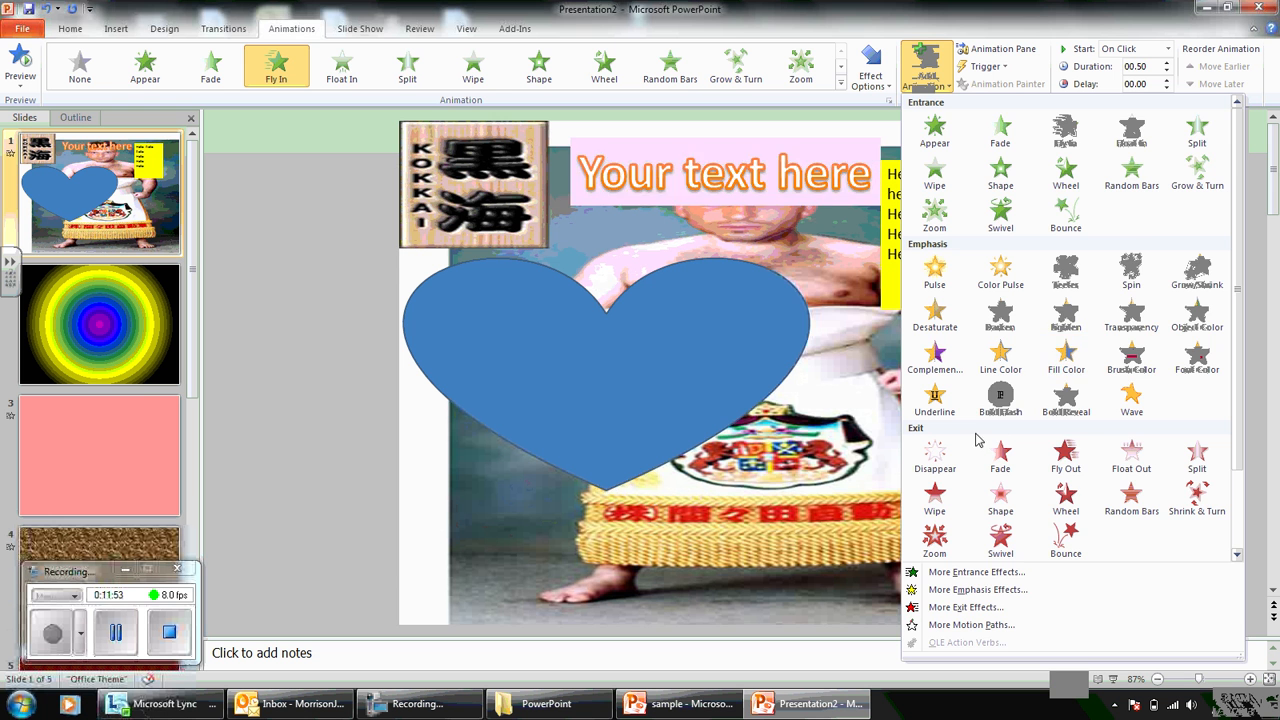
{"action": "left_click", "coordinate": [1065, 458]}
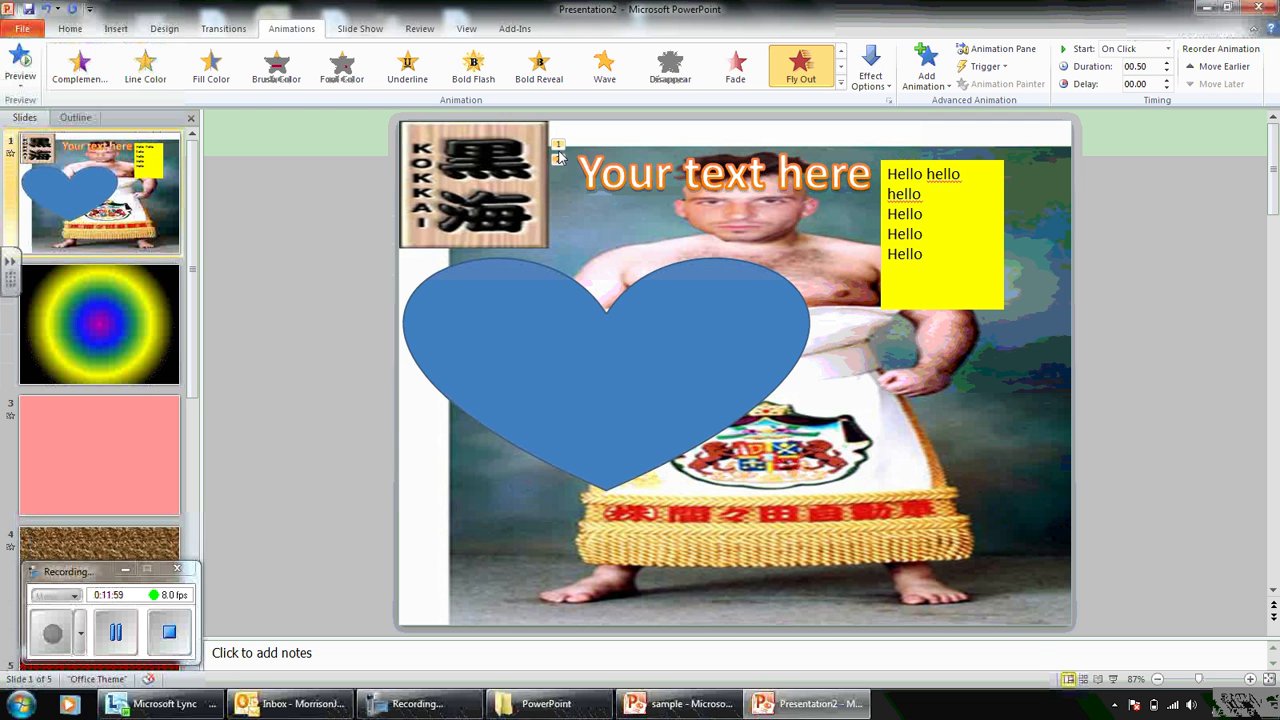
{"action": "left_click", "coordinate": [1019, 50]}
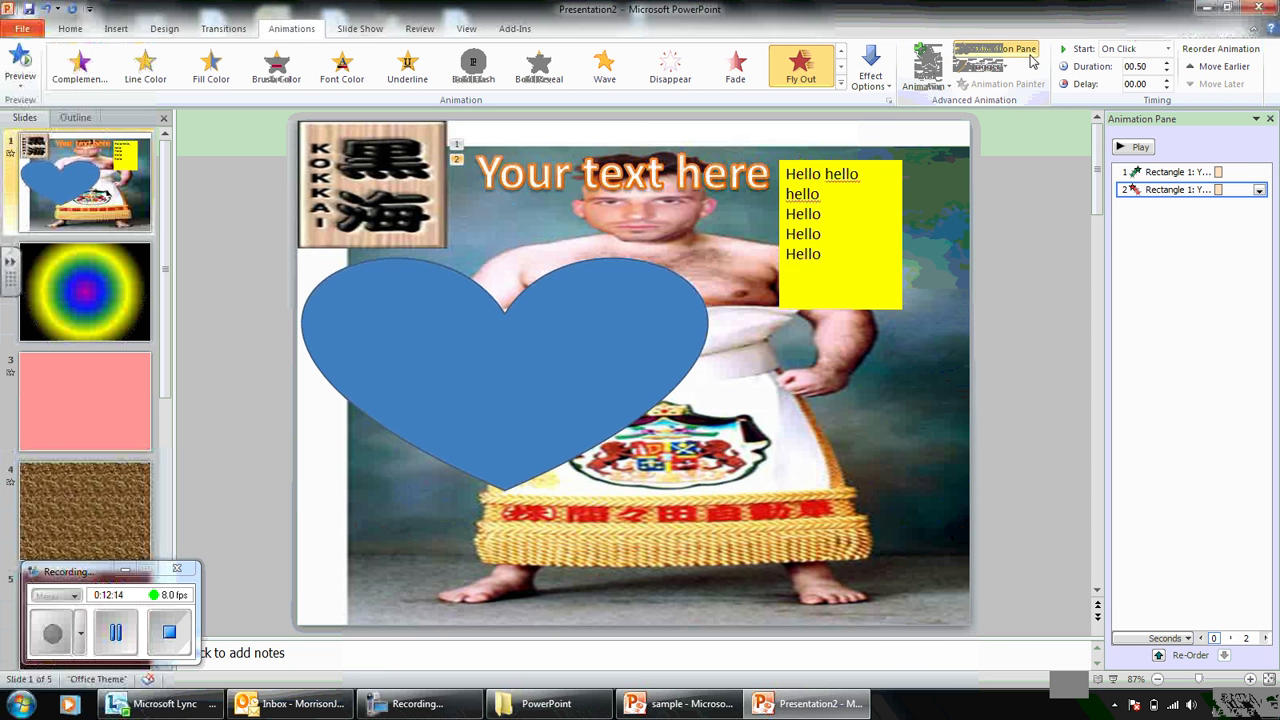
Delete the WordArt's Fly Out effect from the slide's animation list.
{"action": "left_click", "coordinate": [930, 86]}
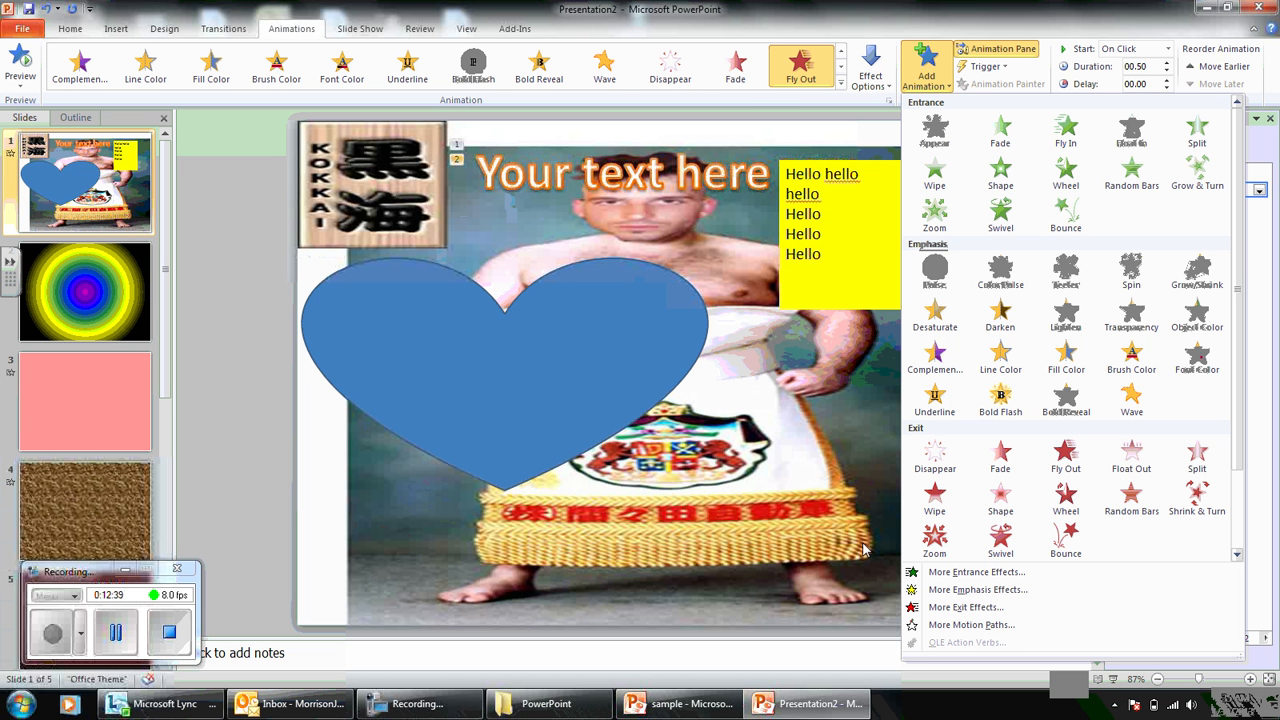
{"action": "left_click", "coordinate": [770, 378]}
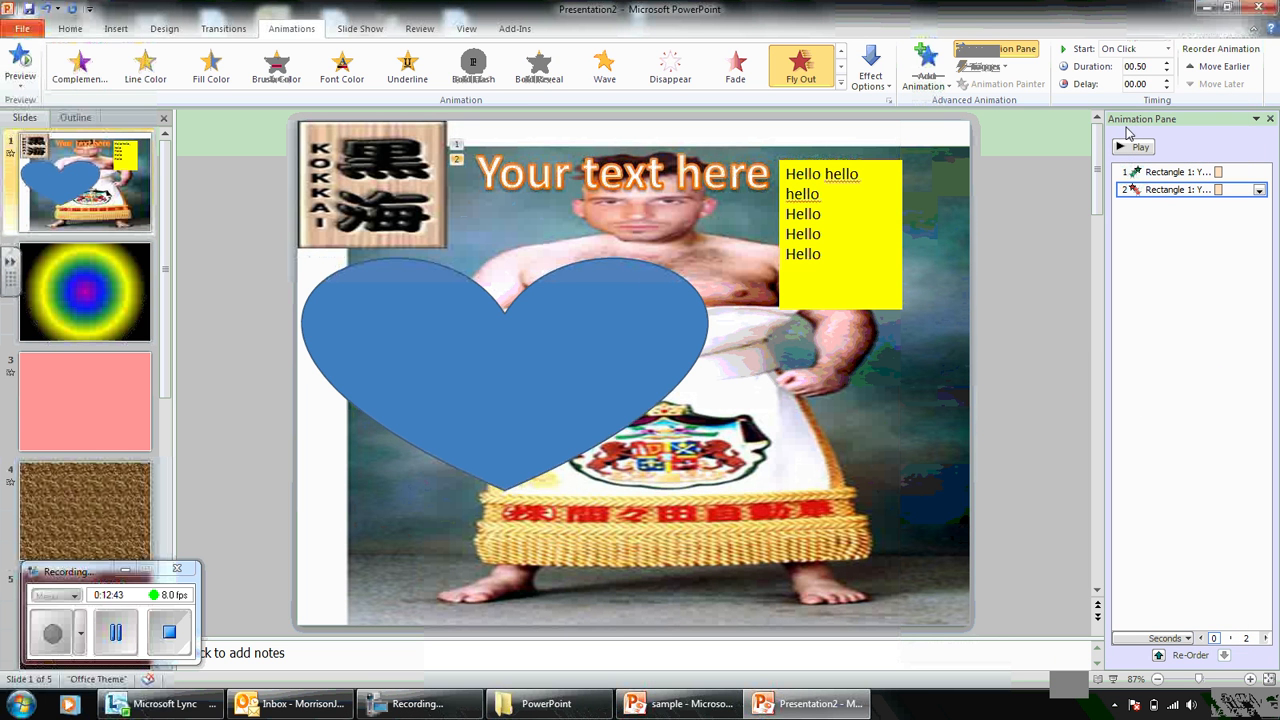
{"action": "left_click", "coordinate": [1186, 190]}
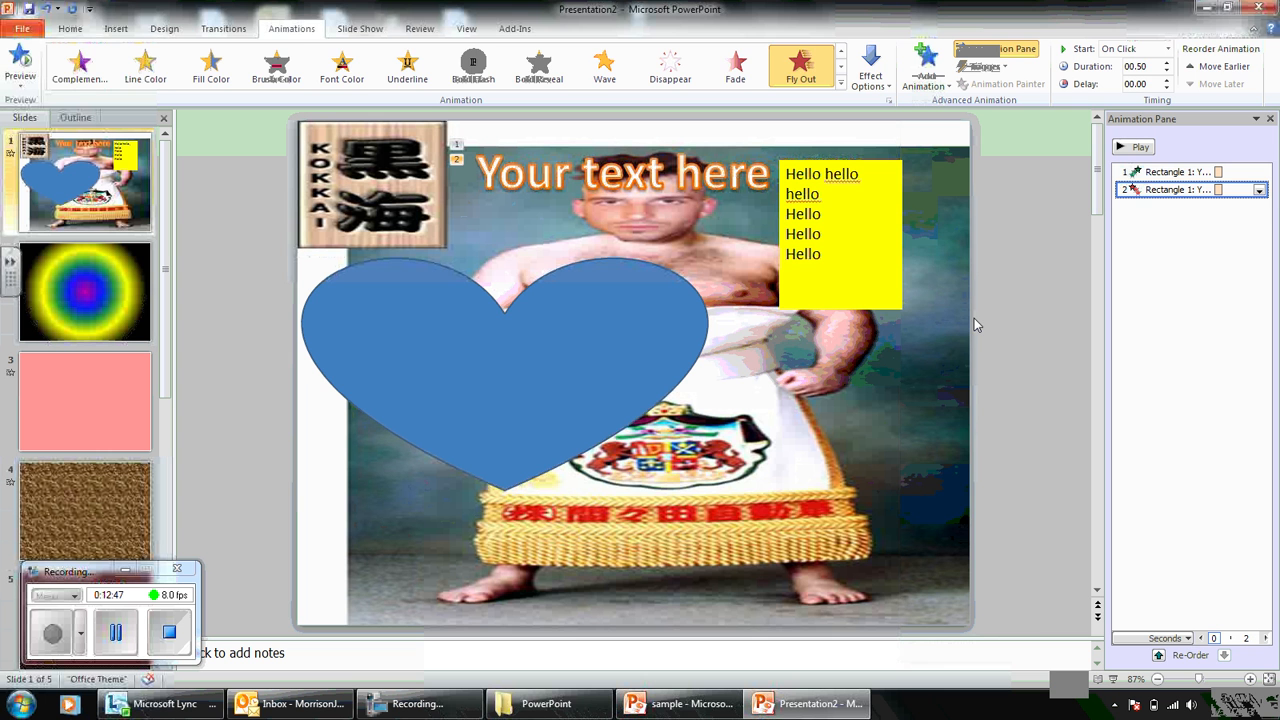
{"action": "key", "text": "Delete"}
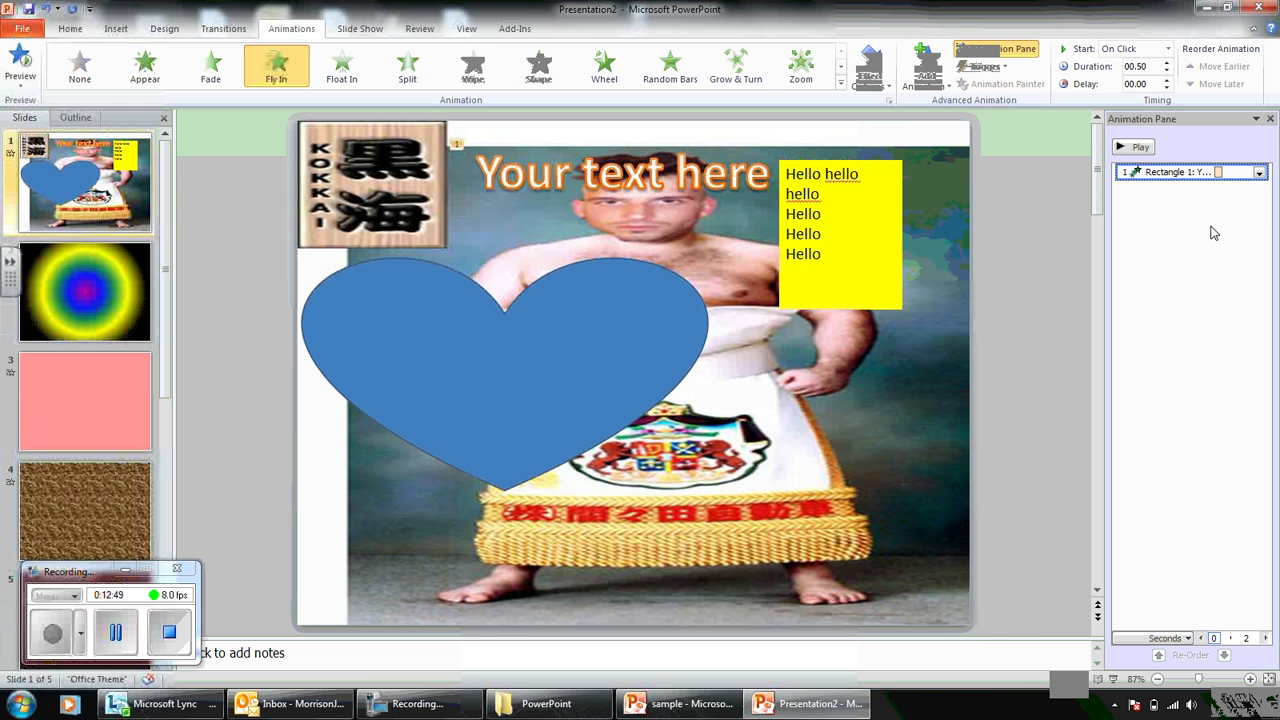
Set the sound of the WordArt's Fly In effect to Laser in its effect options.
{"action": "left_click", "coordinate": [1259, 174]}
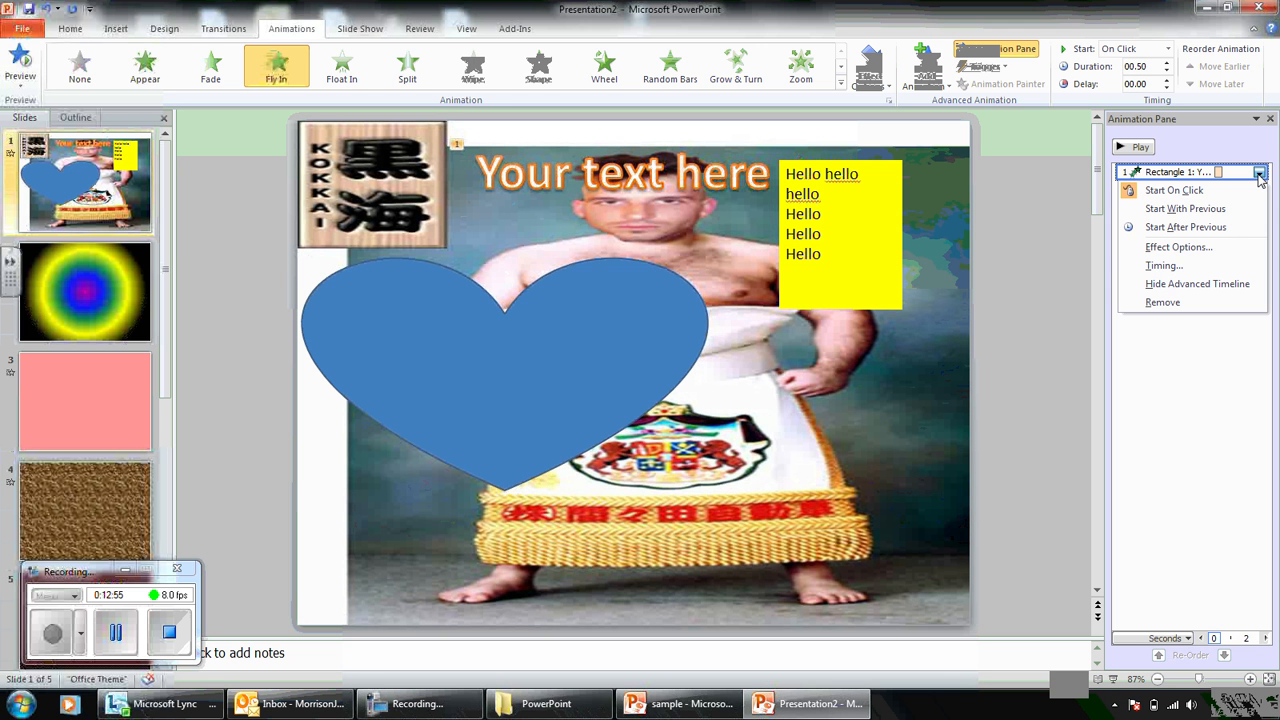
{"action": "left_click", "coordinate": [1180, 247]}
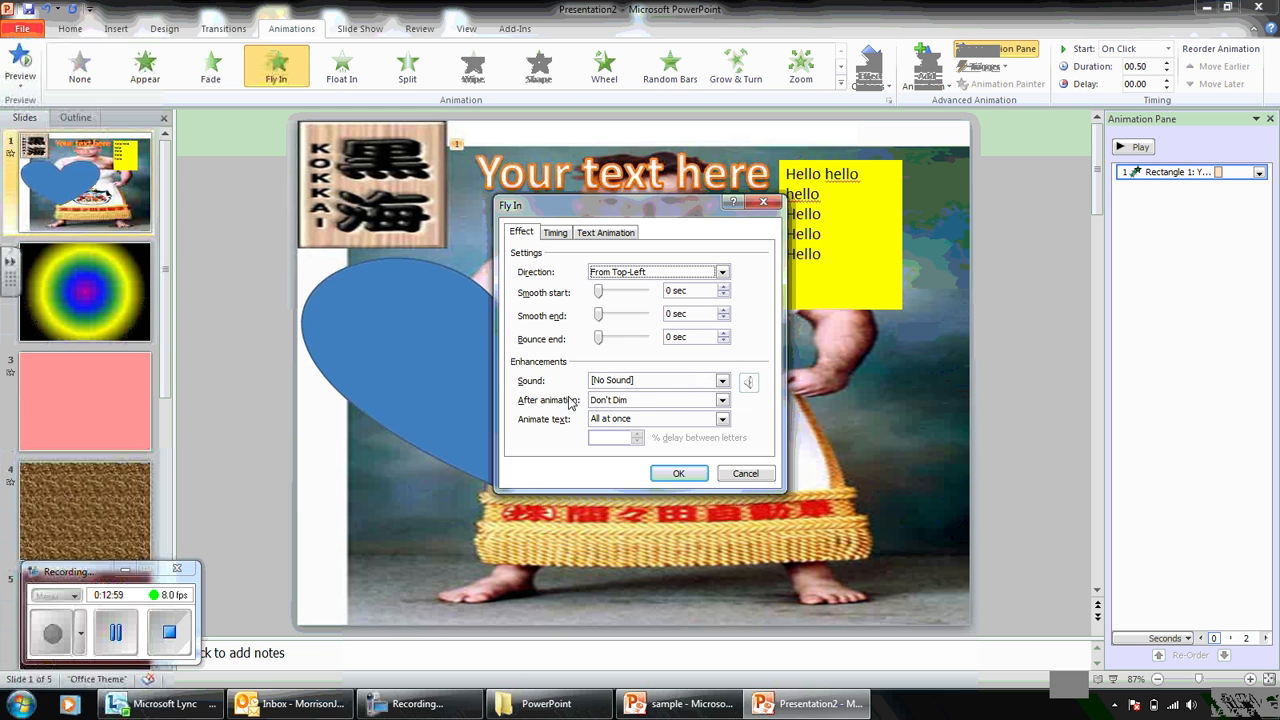
{"action": "left_click", "coordinate": [722, 382]}
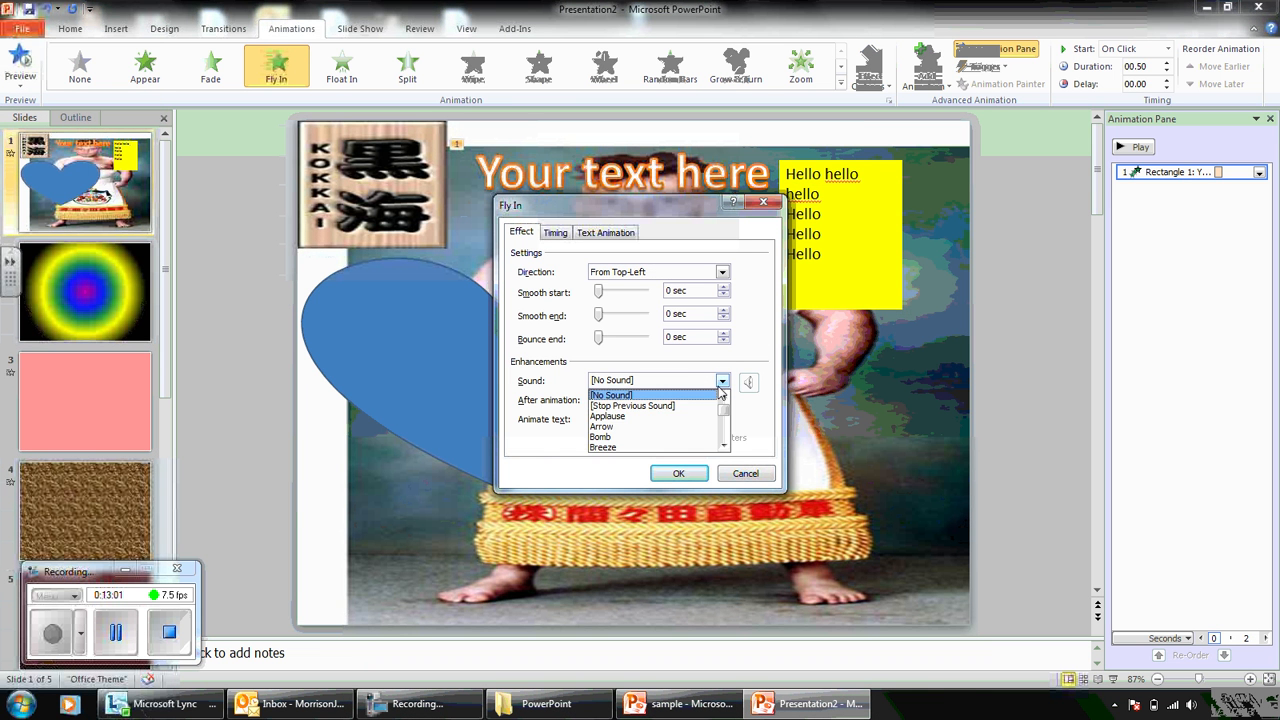
{"action": "left_click", "coordinate": [724, 446]}
{"action": "left_click", "coordinate": [724, 446]}
{"action": "left_click", "coordinate": [724, 446]}
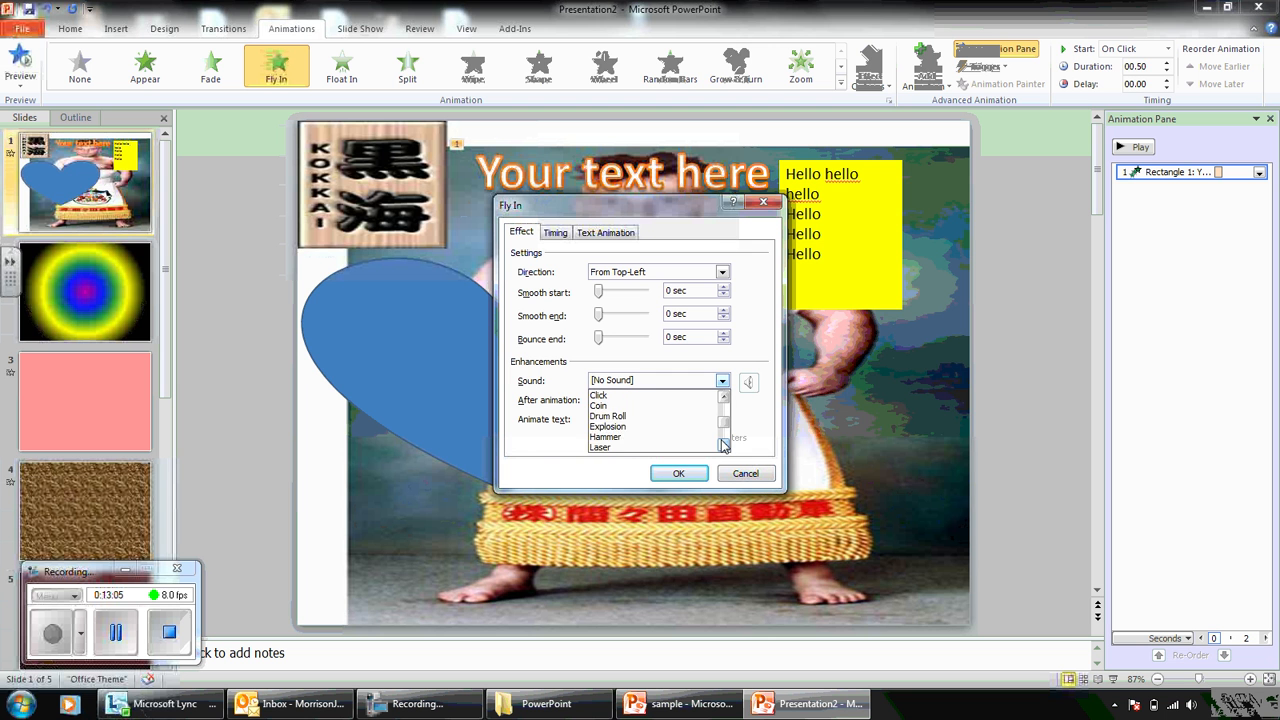
{"action": "left_click", "coordinate": [724, 446]}
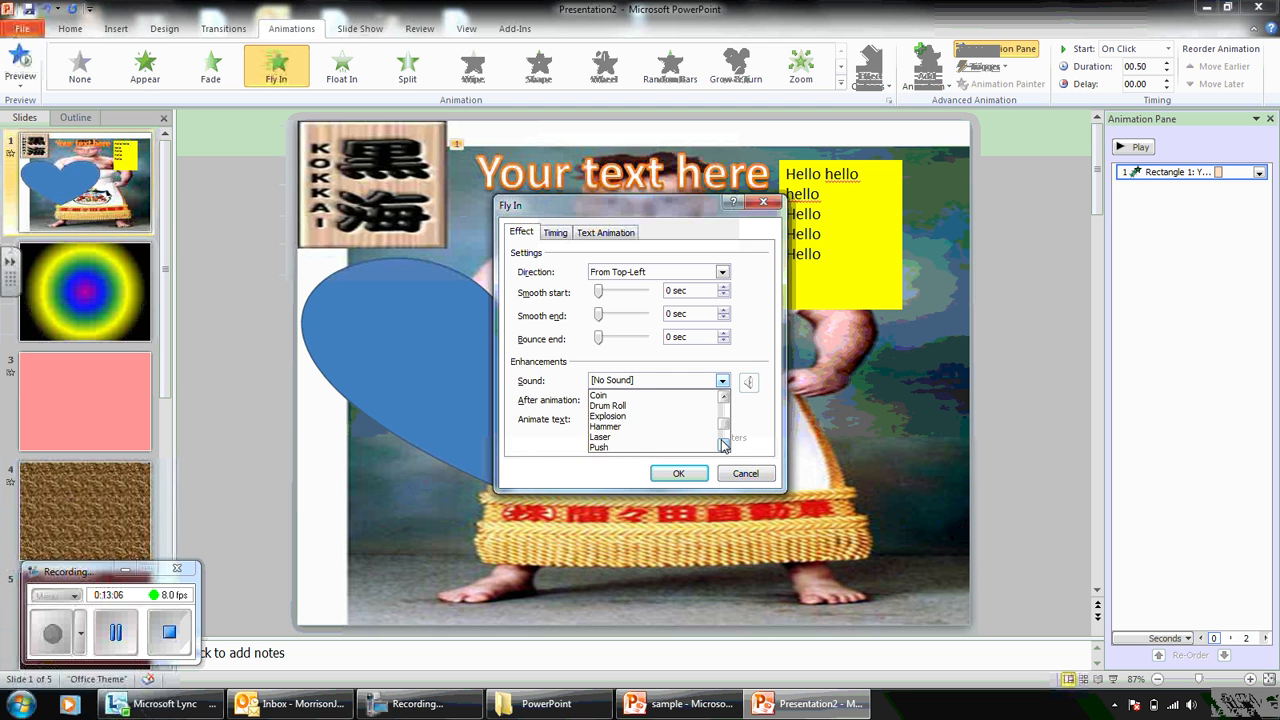
{"action": "left_click", "coordinate": [636, 437]}
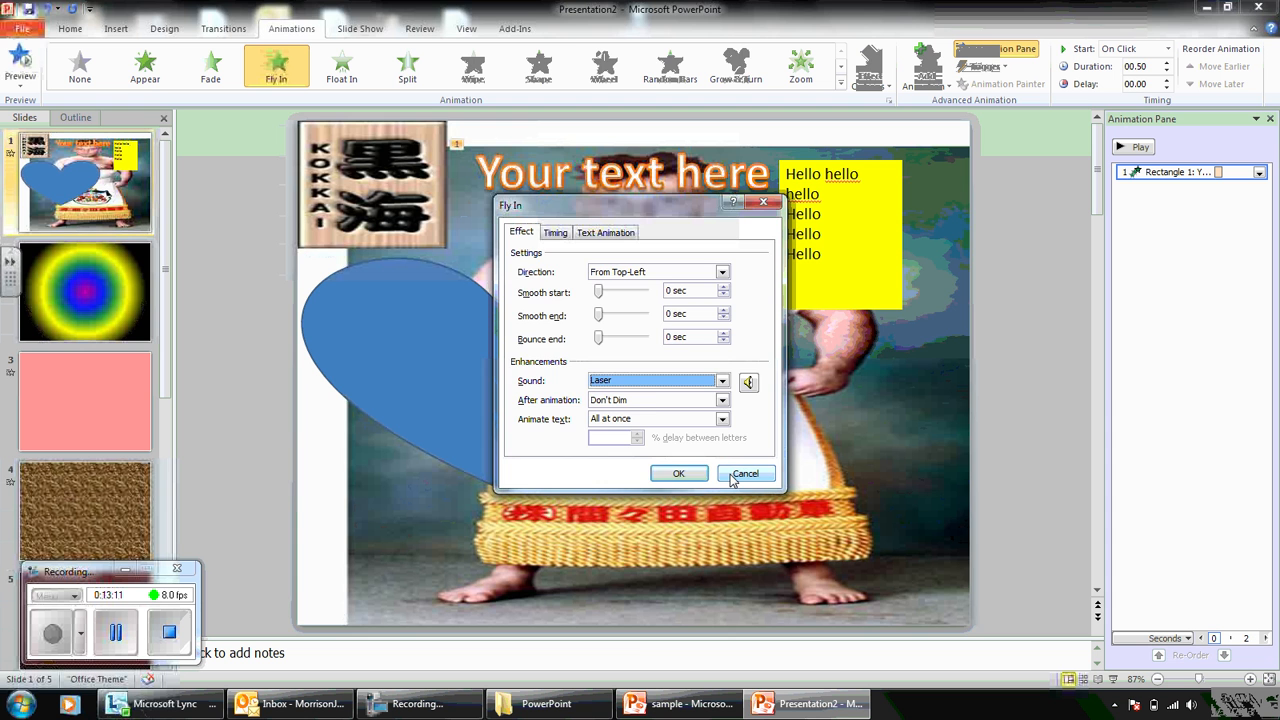
{"action": "left_click", "coordinate": [699, 477]}
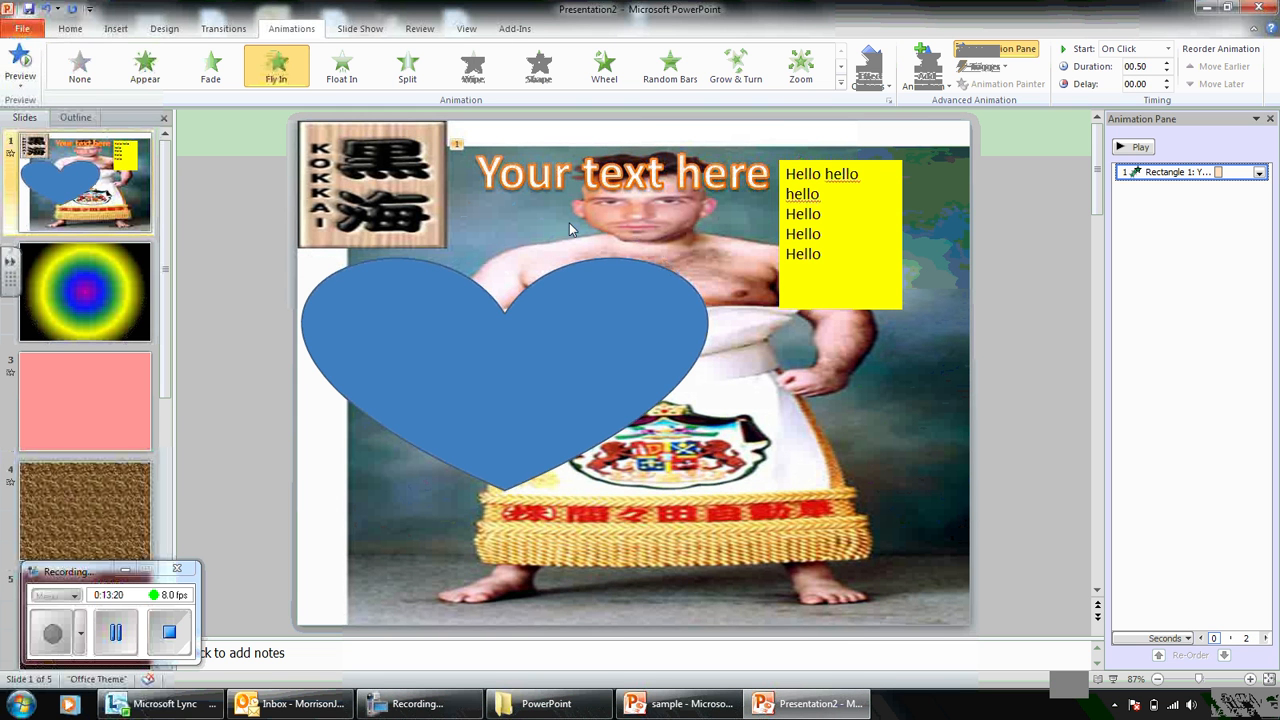
Apply the Grow/Shrink emphasis effect to the yellow text box.
{"action": "left_click", "coordinate": [822, 196]}
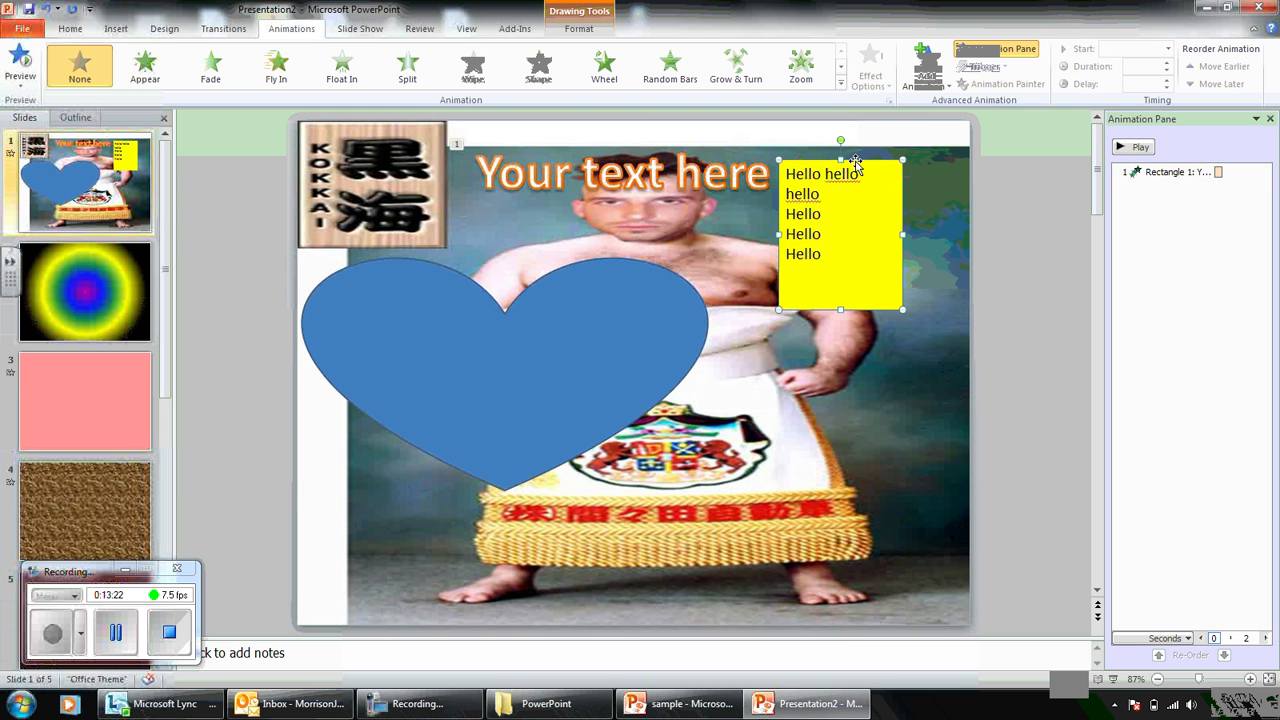
{"action": "left_click", "coordinate": [841, 84]}
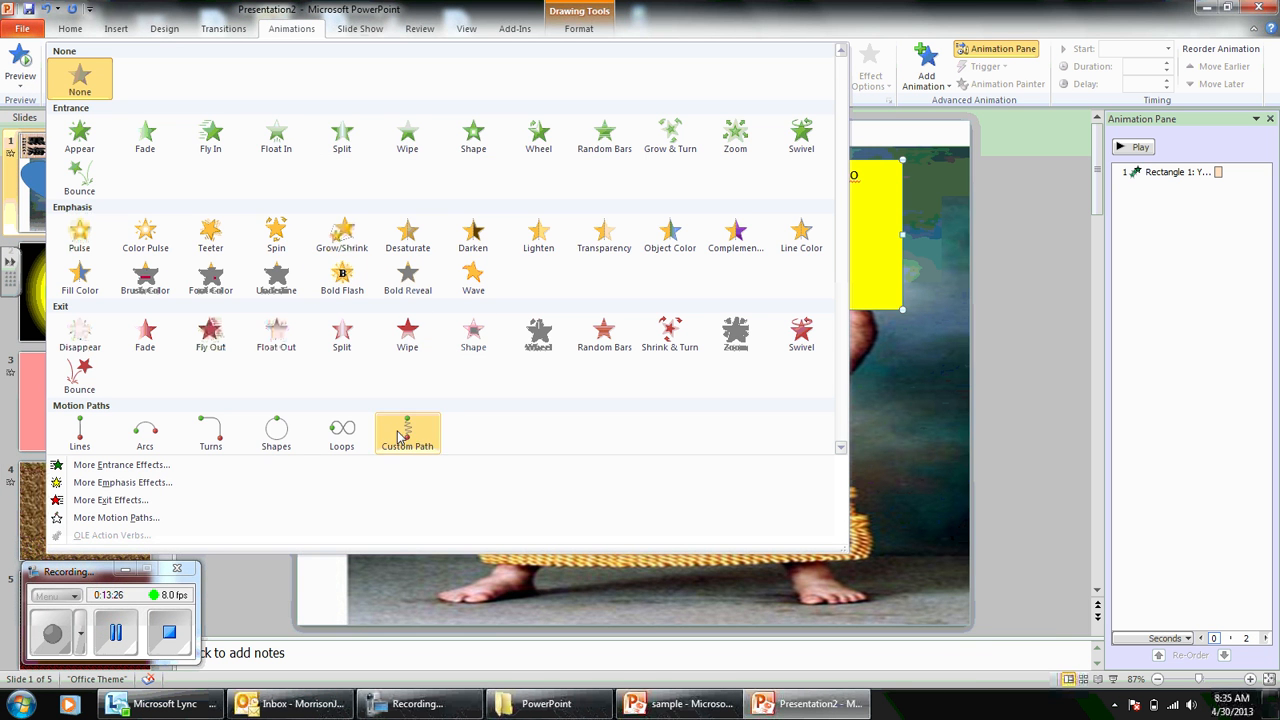
{"action": "left_click", "coordinate": [338, 254]}
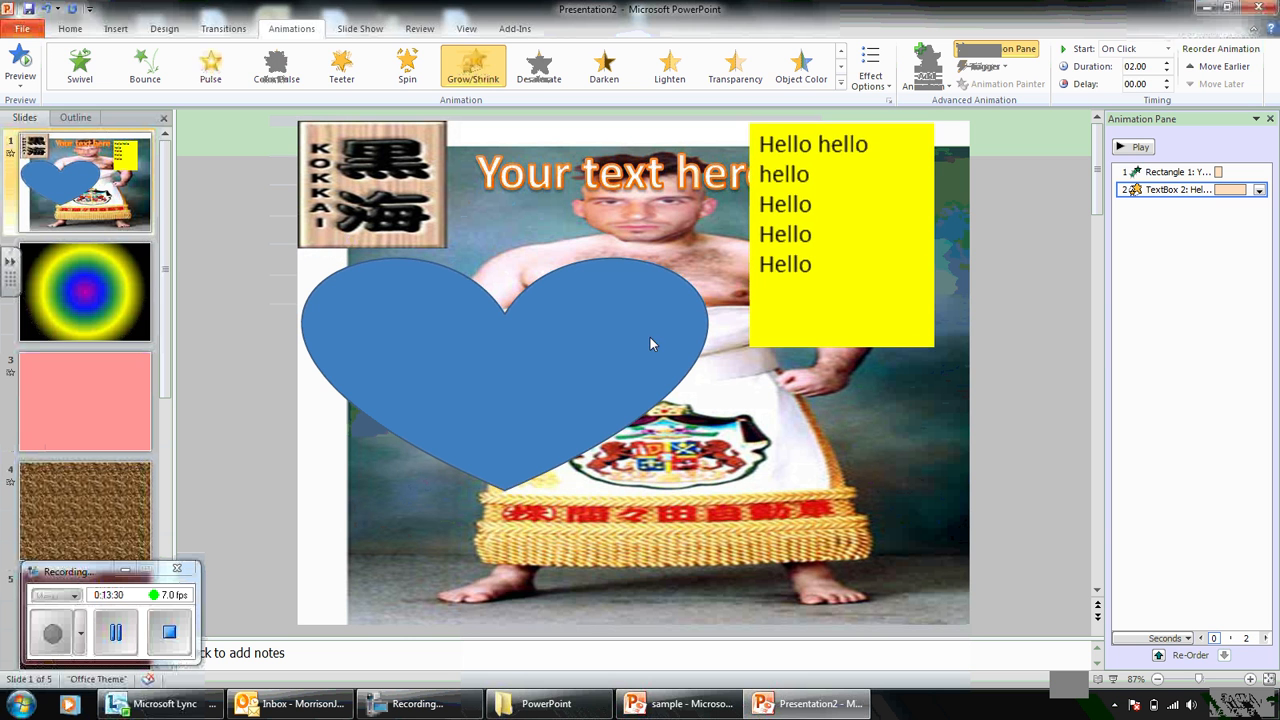
Add the Diamond entrance effect to the heart shape.
{"action": "left_click", "coordinate": [577, 371]}
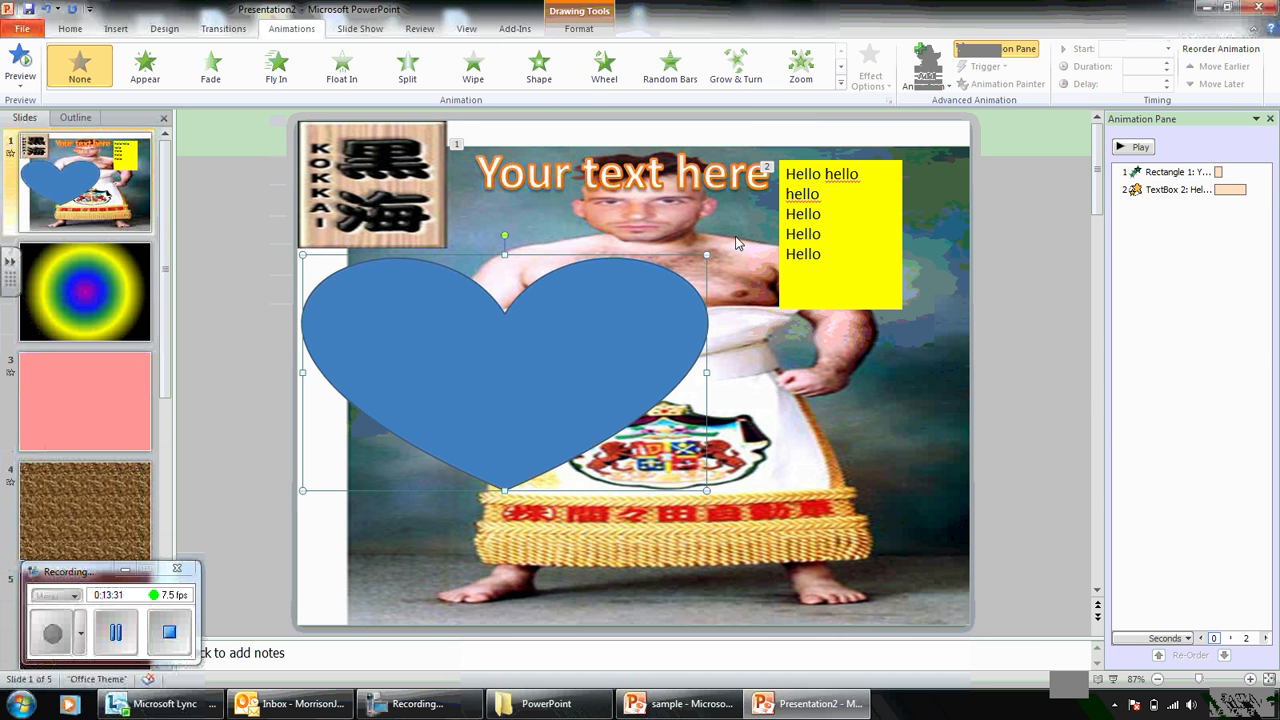
{"action": "left_click", "coordinate": [945, 88]}
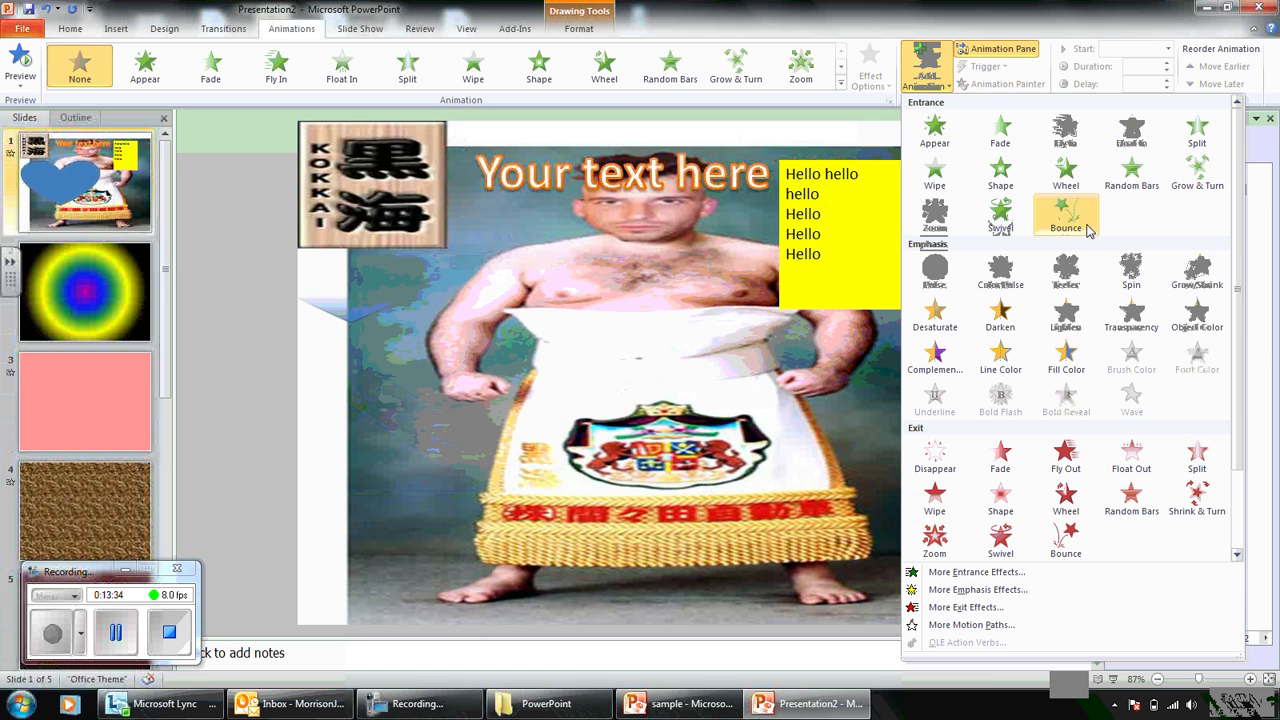
{"action": "left_click", "coordinate": [965, 575]}
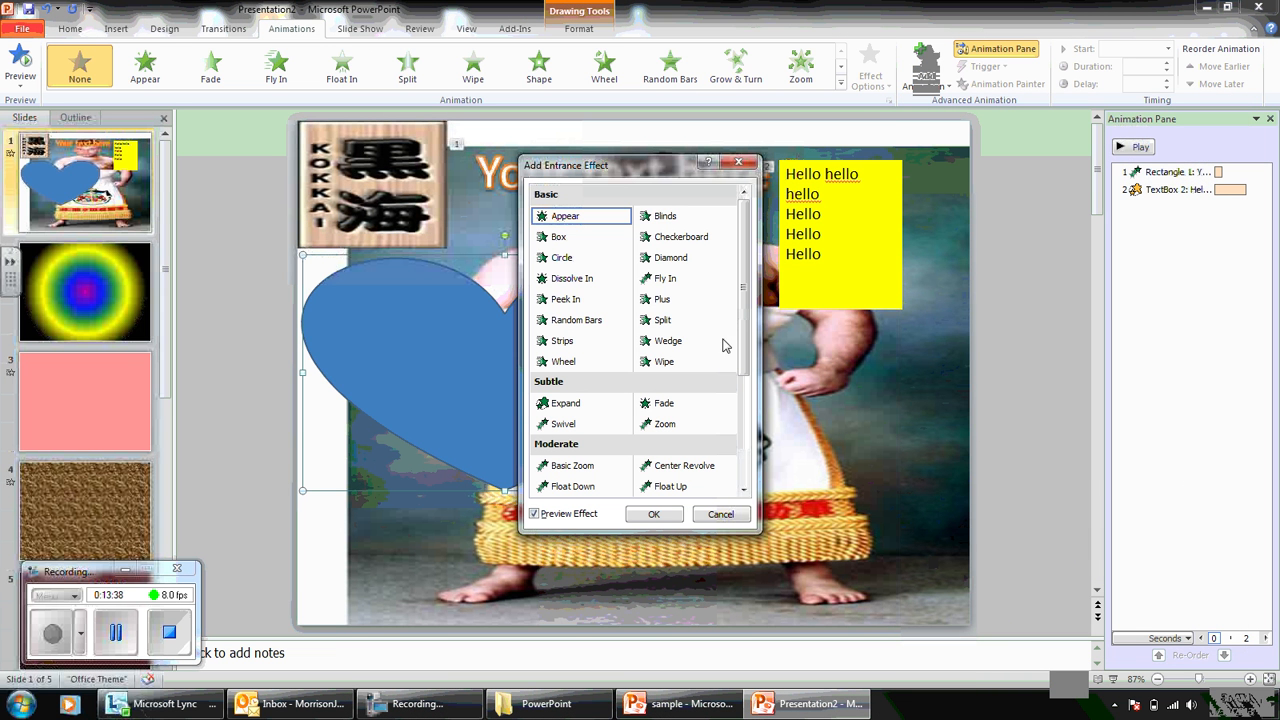
{"action": "left_click", "coordinate": [670, 260]}
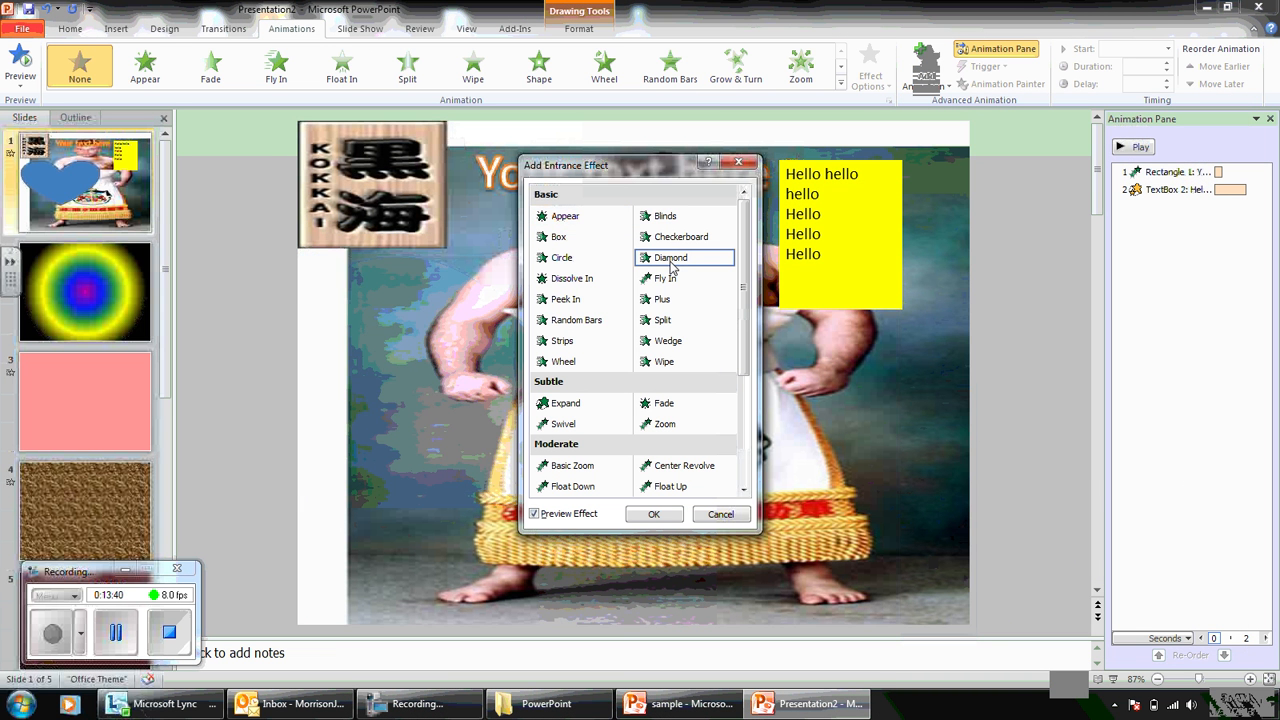
{"action": "left_click", "coordinate": [665, 517]}
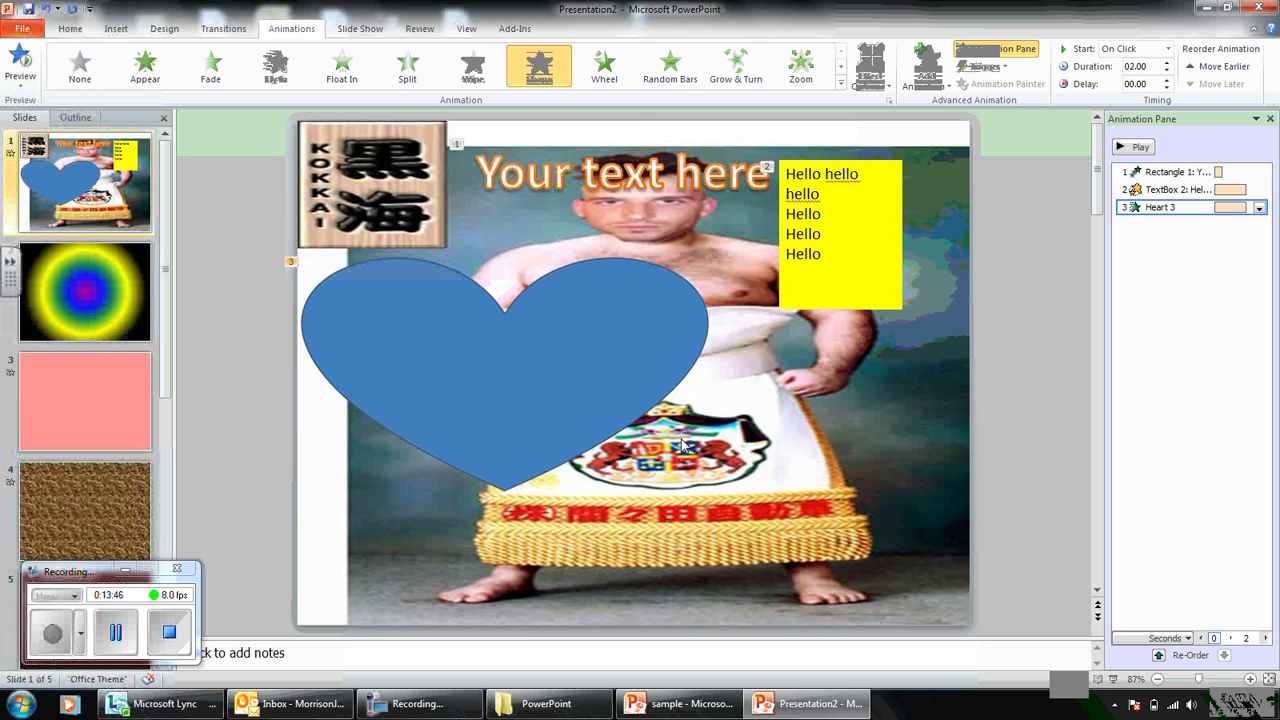
Delete the heart's entrance effect from the animation list.
{"action": "left_click", "coordinate": [1149, 207]}
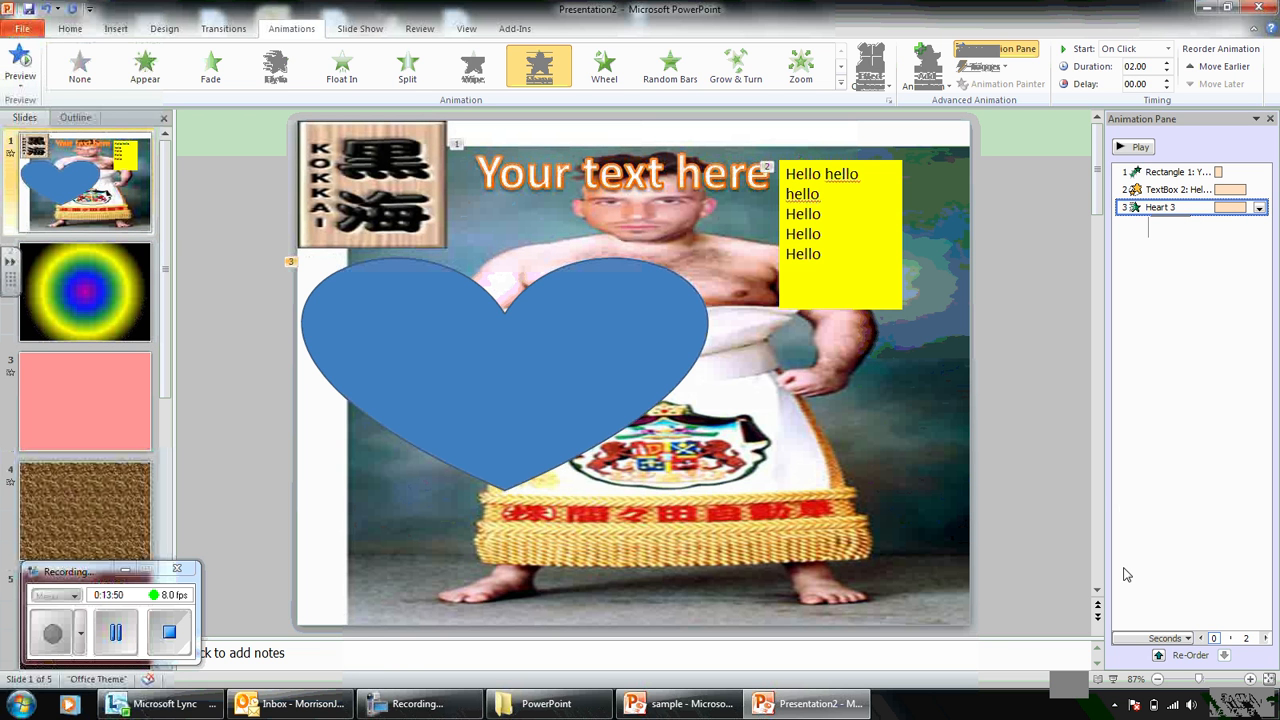
{"action": "key", "text": "Delete"}
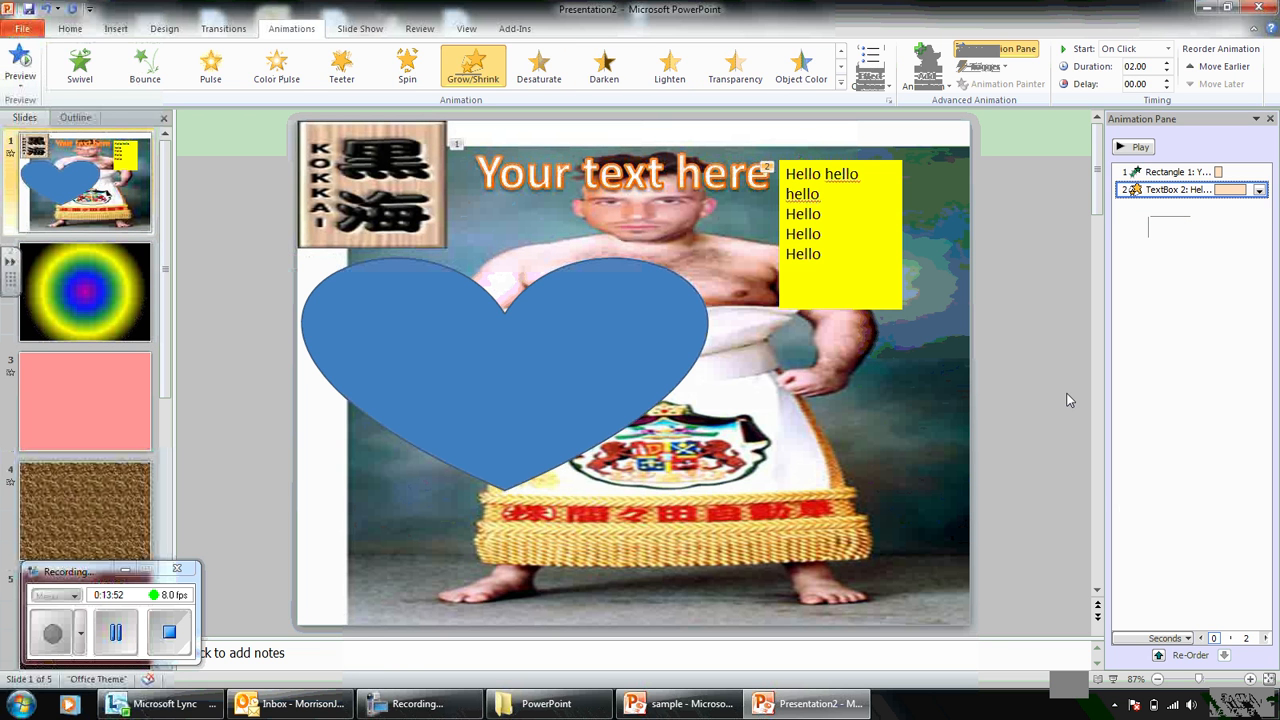
Draw a scribbled freehand Custom Path motion animation across the slide for the blue heart.
{"action": "left_click", "coordinate": [622, 314]}
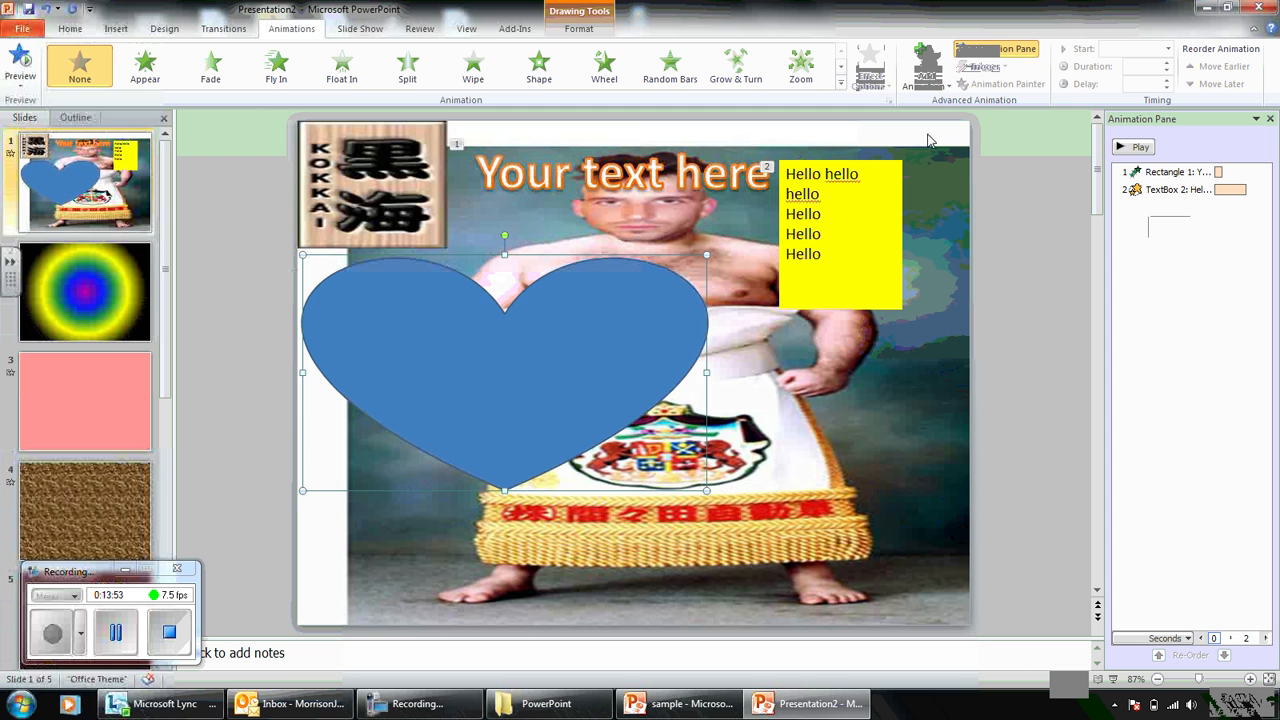
{"action": "left_click", "coordinate": [840, 84]}
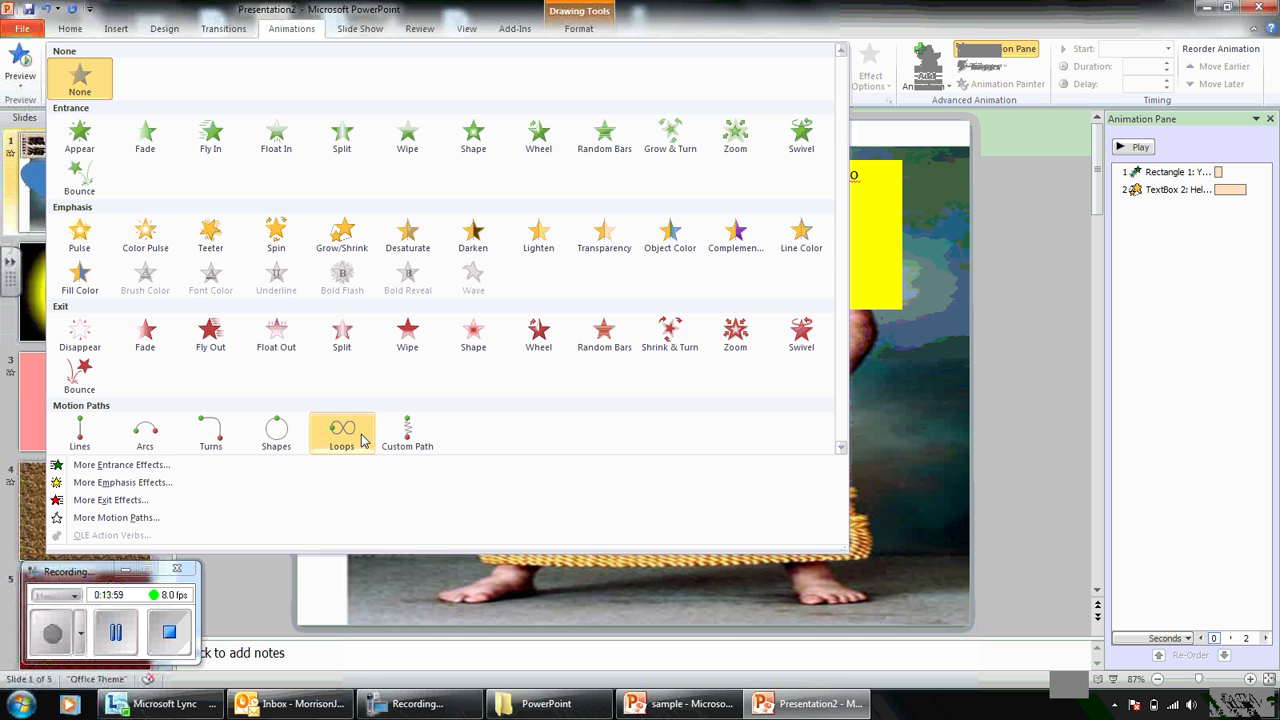
{"action": "left_click", "coordinate": [400, 433]}
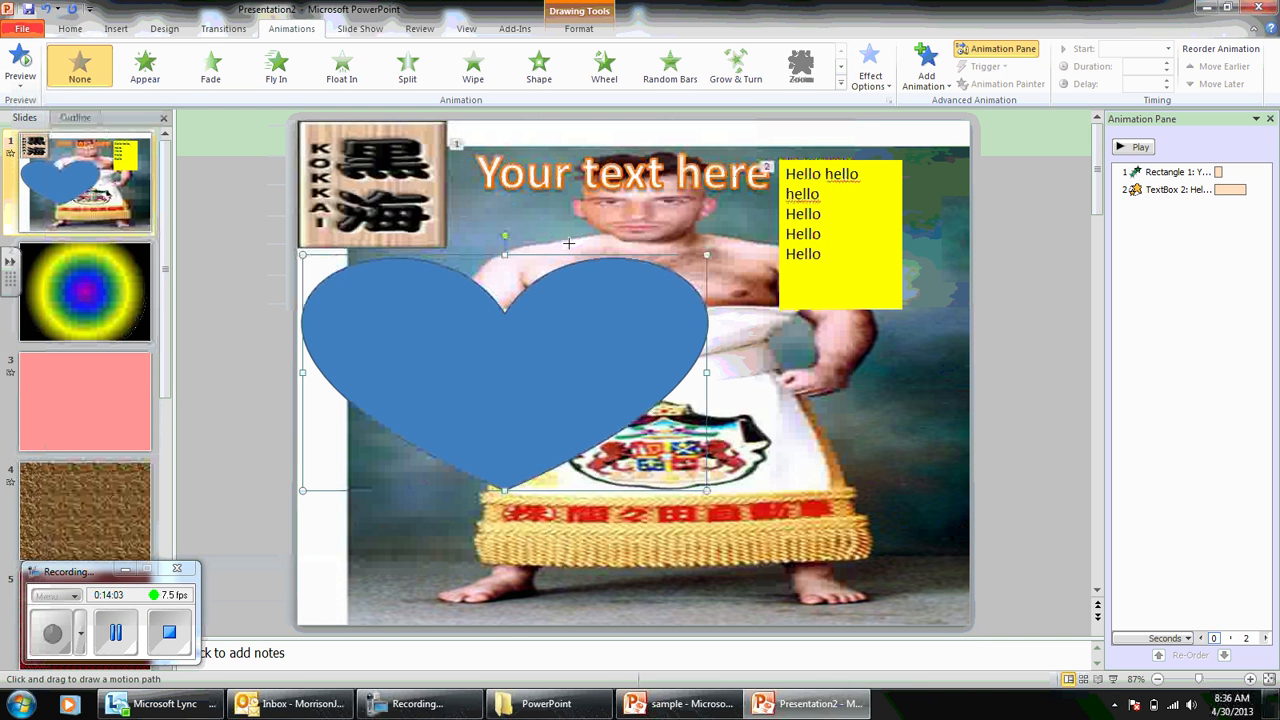
{"action": "mouse_move", "coordinate": [566, 248]}
{"action": "left_mouse_down"}
{"action": "mouse_move", "coordinate": [620, 172]}
{"action": "mouse_move", "coordinate": [760, 180]}
{"action": "mouse_move", "coordinate": [835, 300]}
{"action": "mouse_move", "coordinate": [770, 518]}
{"action": "mouse_move", "coordinate": [615, 455]}
{"action": "mouse_move", "coordinate": [743, 378]}
{"action": "mouse_move", "coordinate": [646, 302]}
{"action": "mouse_move", "coordinate": [549, 322]}
{"action": "mouse_move", "coordinate": [500, 357]}
{"action": "mouse_move", "coordinate": [422, 318]}
{"action": "mouse_move", "coordinate": [550, 235]}
{"action": "mouse_move", "coordinate": [585, 240]}
{"action": "mouse_move", "coordinate": [520, 280]}
{"action": "mouse_move", "coordinate": [703, 345]}
{"action": "mouse_move", "coordinate": [800, 220]}
{"action": "mouse_move", "coordinate": [770, 160]}
{"action": "mouse_move", "coordinate": [500, 230]}
{"action": "mouse_move", "coordinate": [373, 452]}
{"action": "mouse_move", "coordinate": [760, 300]}
{"action": "mouse_move", "coordinate": [810, 400]}
{"action": "mouse_move", "coordinate": [740, 500]}
{"action": "mouse_move", "coordinate": [706, 372]}
{"action": "mouse_move", "coordinate": [792, 575]}
{"action": "mouse_move", "coordinate": [700, 390]}
{"action": "mouse_move", "coordinate": [470, 600]}
{"action": "mouse_move", "coordinate": [650, 410]}
{"action": "mouse_move", "coordinate": [860, 370]}
{"action": "mouse_move", "coordinate": [610, 500]}
{"action": "mouse_move", "coordinate": [230, 420]}
{"action": "mouse_move", "coordinate": [354, 596]}
{"action": "mouse_move", "coordinate": [450, 470]}
{"action": "mouse_move", "coordinate": [500, 270]}
{"action": "mouse_move", "coordinate": [773, 413]}
{"action": "left_mouse_up"}
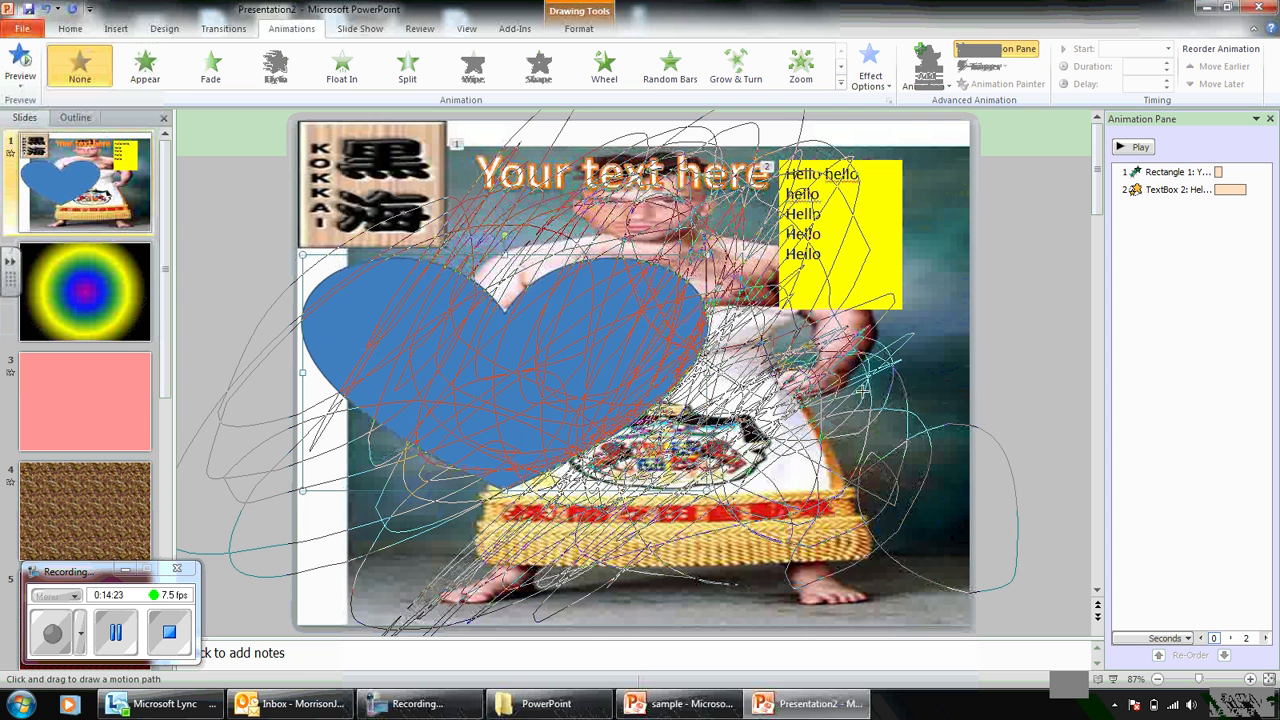
{"action": "mouse_move", "coordinate": [889, 291]}
{"action": "left_mouse_down"}
{"action": "mouse_move", "coordinate": [773, 330]}
{"action": "mouse_move", "coordinate": [797, 395]}
{"action": "mouse_move", "coordinate": [737, 399]}
{"action": "mouse_move", "coordinate": [497, 212]}
{"action": "mouse_move", "coordinate": [300, 420]}
{"action": "mouse_move", "coordinate": [550, 125]}
{"action": "mouse_move", "coordinate": [380, 130]}
{"action": "mouse_move", "coordinate": [691, 318]}
{"action": "mouse_move", "coordinate": [880, 190]}
{"action": "mouse_move", "coordinate": [640, 480]}
{"action": "mouse_move", "coordinate": [420, 540]}
{"action": "left_mouse_up"}
{"action": "mouse_move", "coordinate": [389, 607]}
{"action": "left_mouse_down"}
{"action": "mouse_move", "coordinate": [350, 460]}
{"action": "mouse_move", "coordinate": [520, 431]}
{"action": "mouse_move", "coordinate": [1004, 215]}
{"action": "mouse_move", "coordinate": [890, 425]}
{"action": "mouse_move", "coordinate": [866, 300]}
{"action": "mouse_move", "coordinate": [763, 495]}
{"action": "left_mouse_up"}
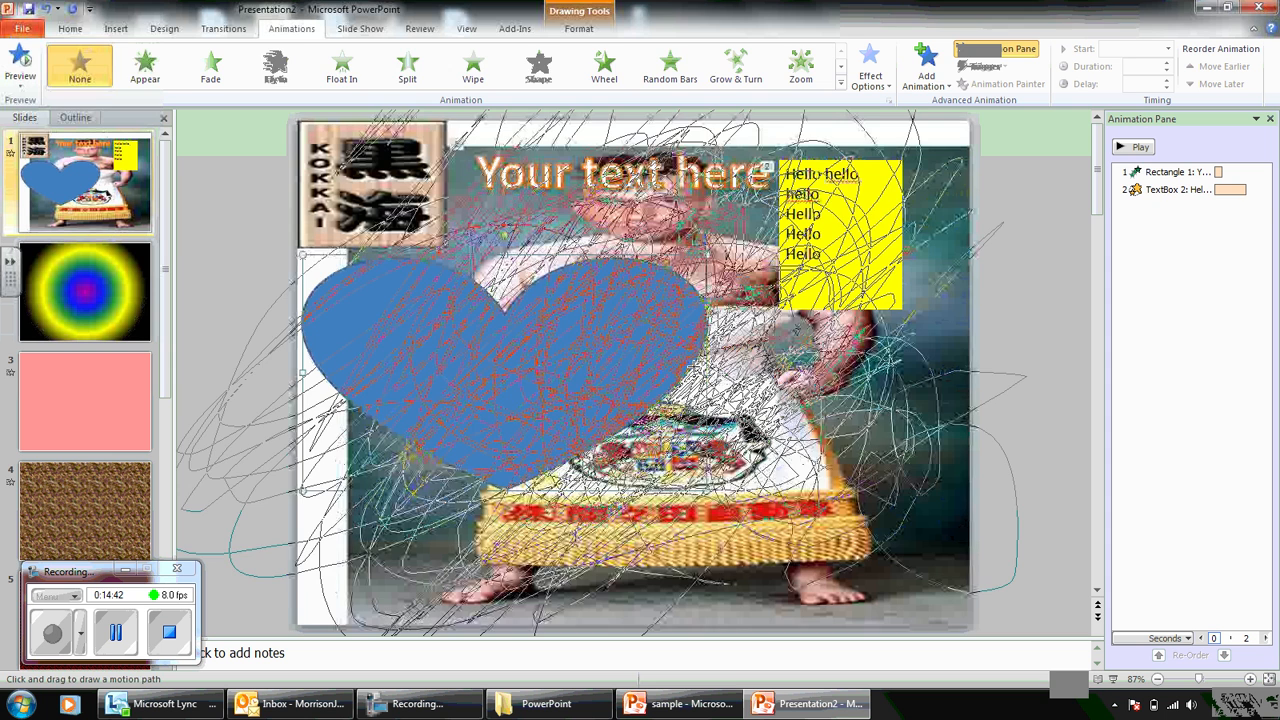
{"action": "double_click", "coordinate": [697, 373]}
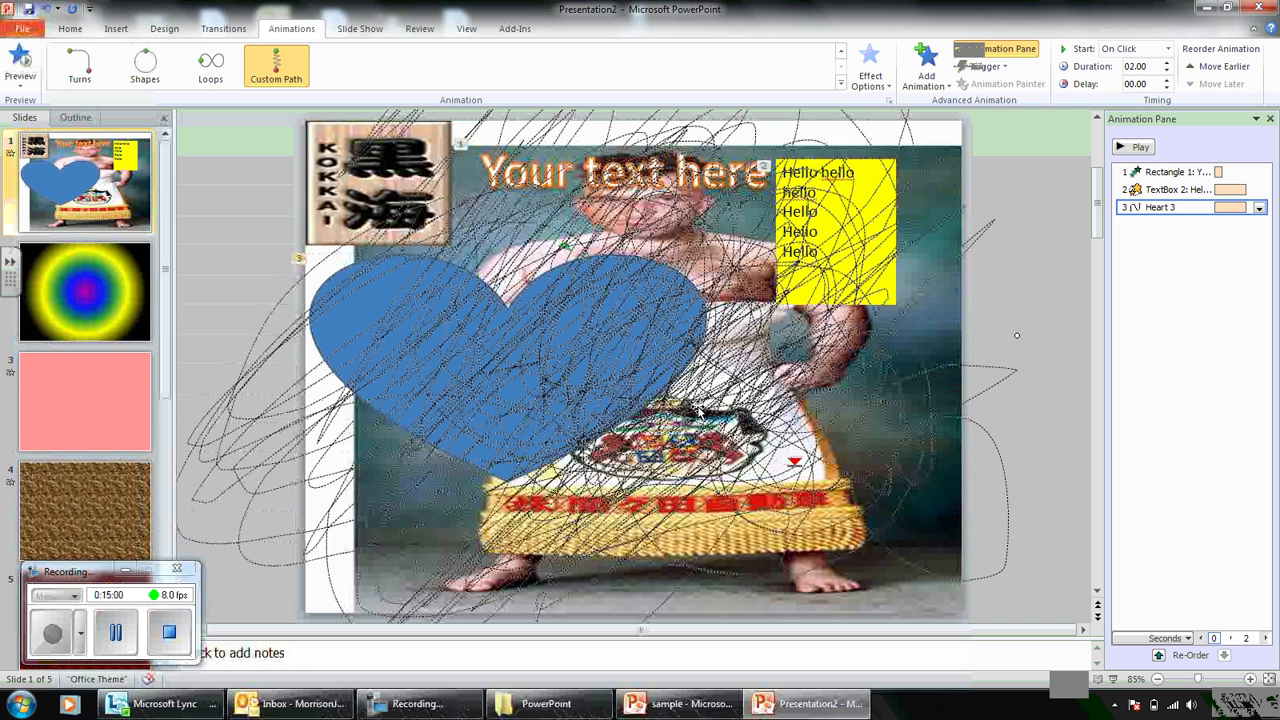
Delete the heart's custom motion path from the animation list.
{"action": "left_click", "coordinate": [1186, 210]}
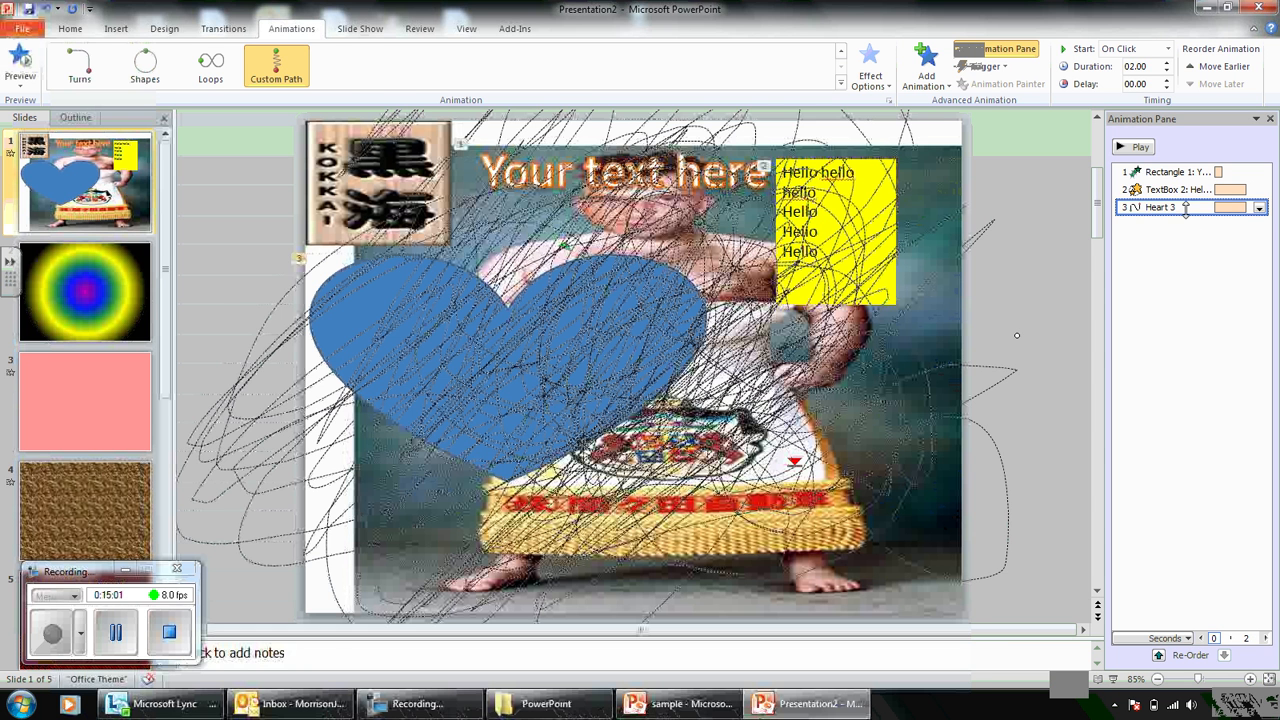
{"action": "key", "text": "Delete"}
Add the Heartbeat motion path from the Lines & Curves group to the heart shape.
{"action": "left_click", "coordinate": [557, 392]}
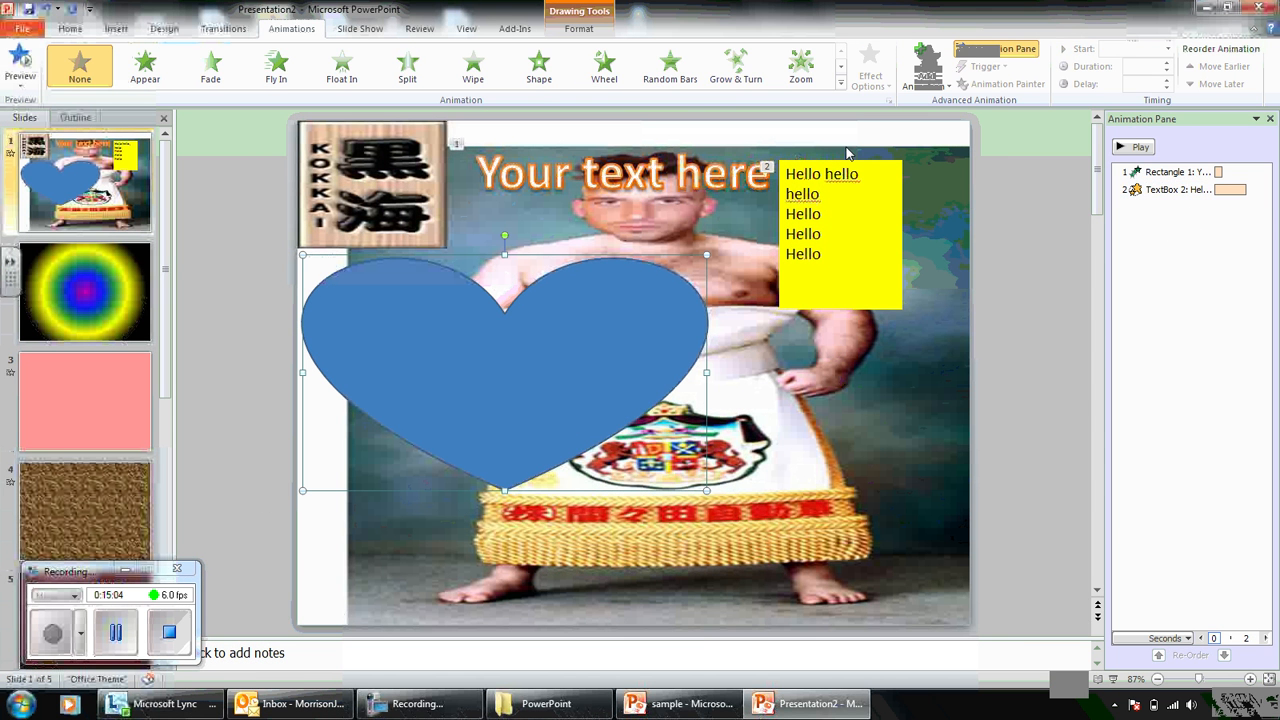
{"action": "left_click", "coordinate": [943, 88]}
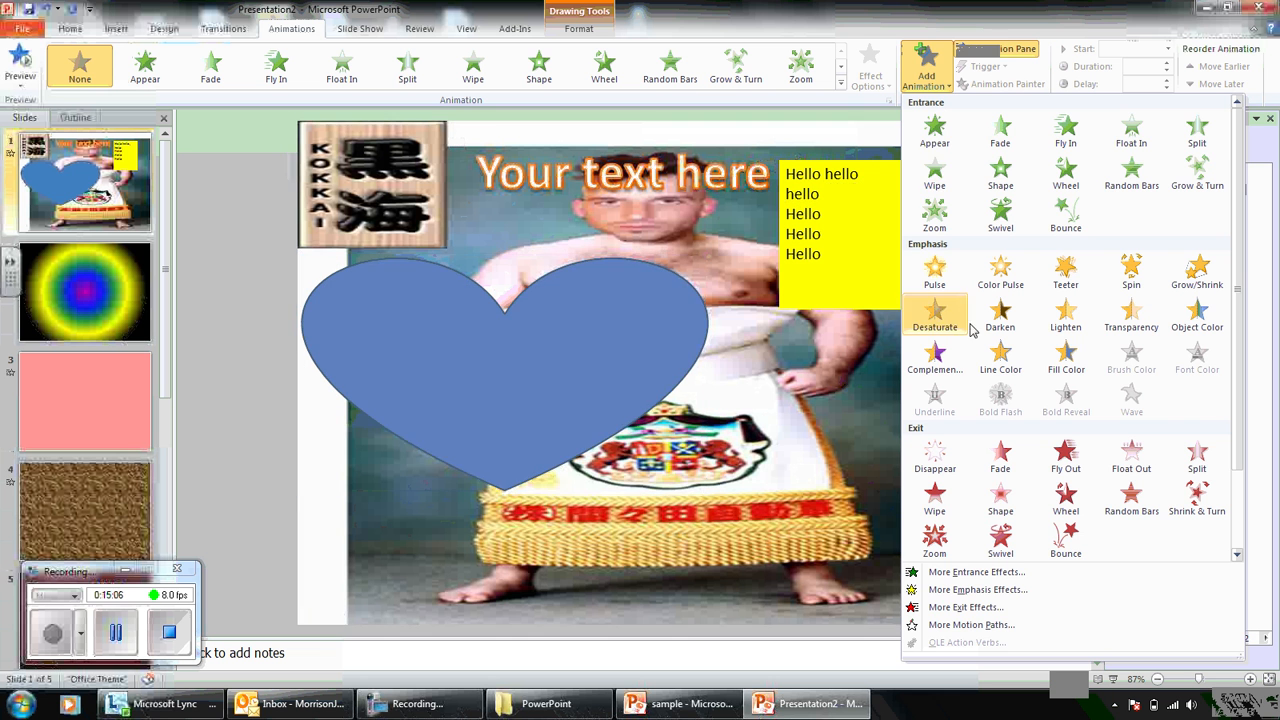
{"action": "left_click", "coordinate": [970, 625]}
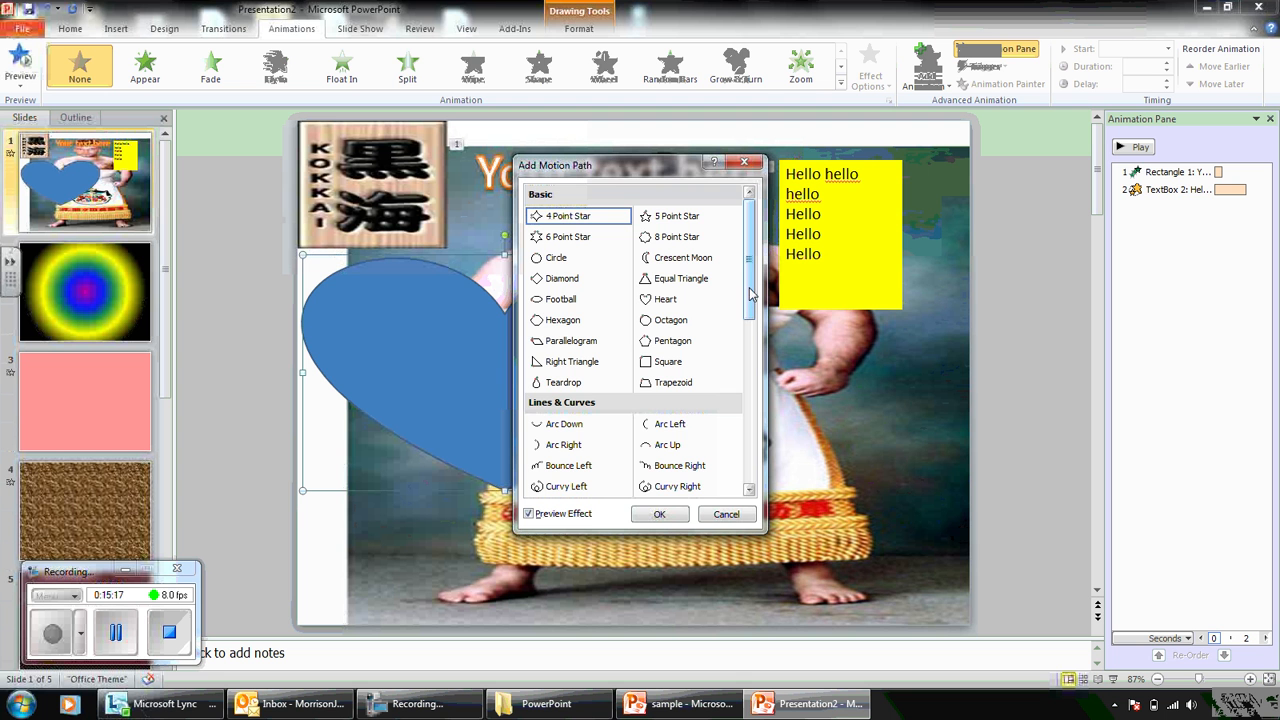
{"action": "left_click_drag", "start_coordinate": [750, 290], "coordinate": [750, 352]}
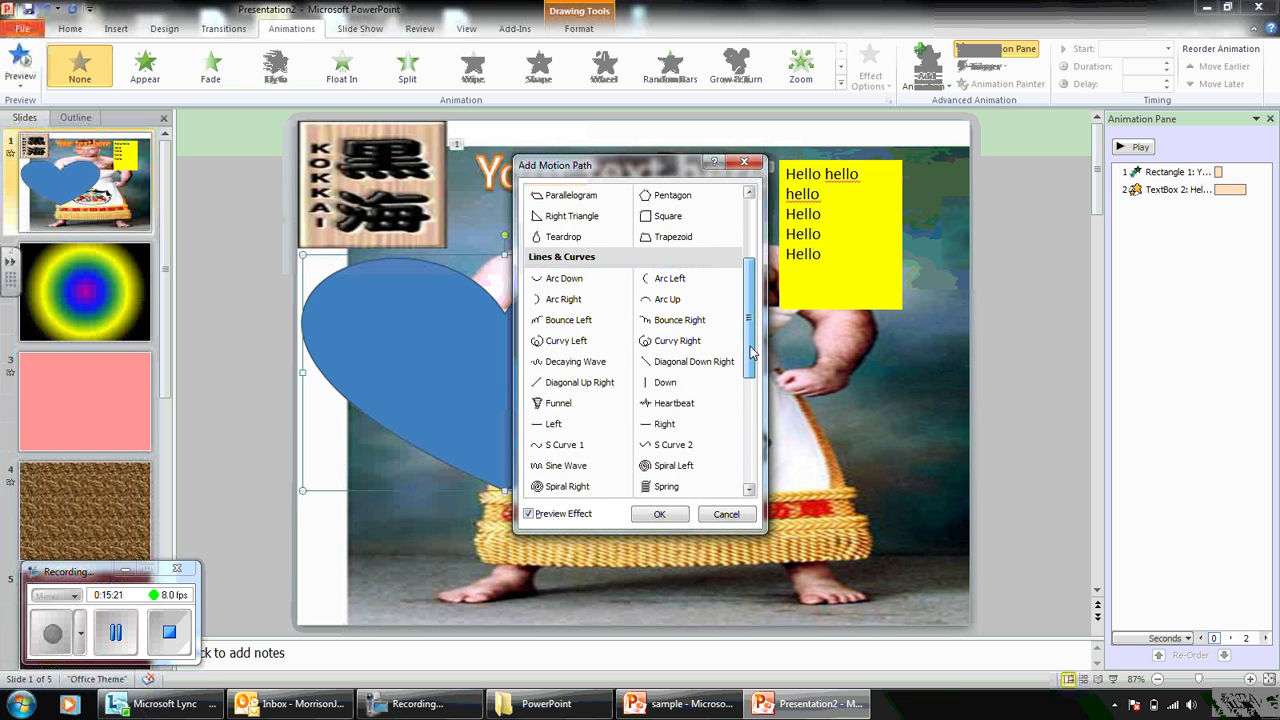
{"action": "left_click", "coordinate": [660, 404]}
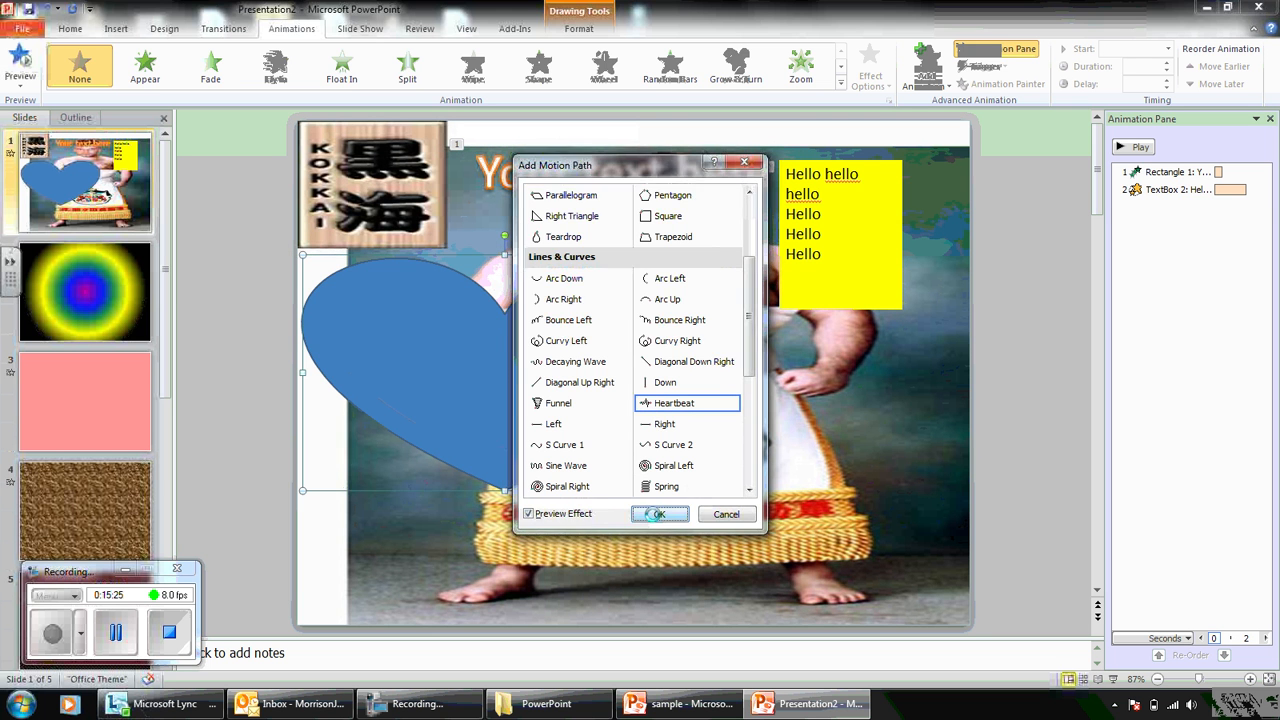
{"action": "left_click", "coordinate": [657, 514]}
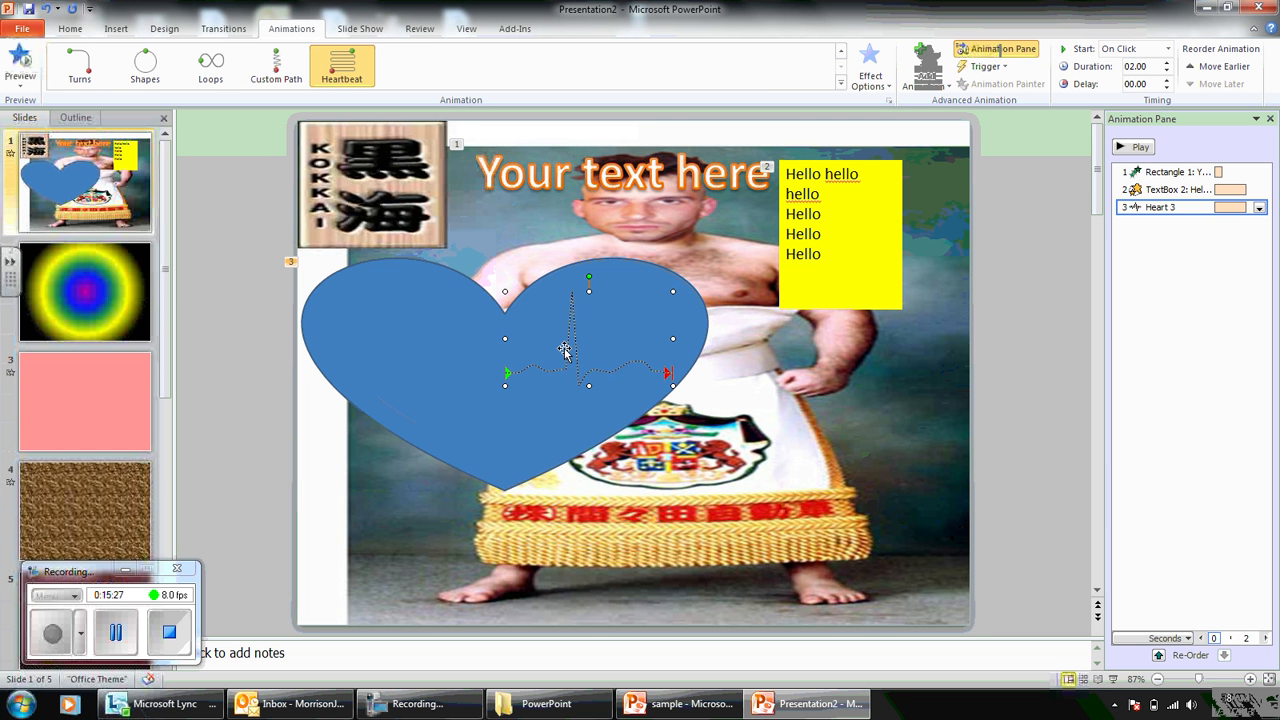
Preview slide 1's WordArt, text box and heart animations in the slide show, and return to editing.
{"action": "left_click", "coordinate": [1114, 680]}
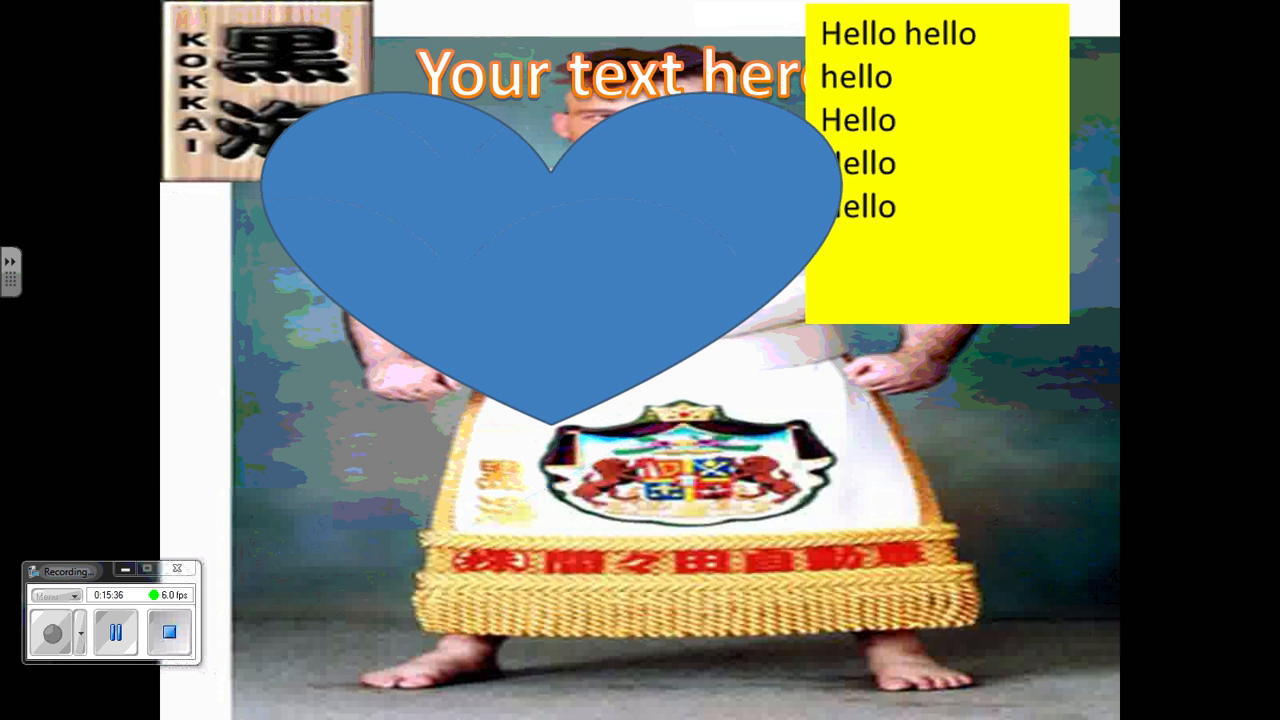
{"action": "key", "text": "Escape"}
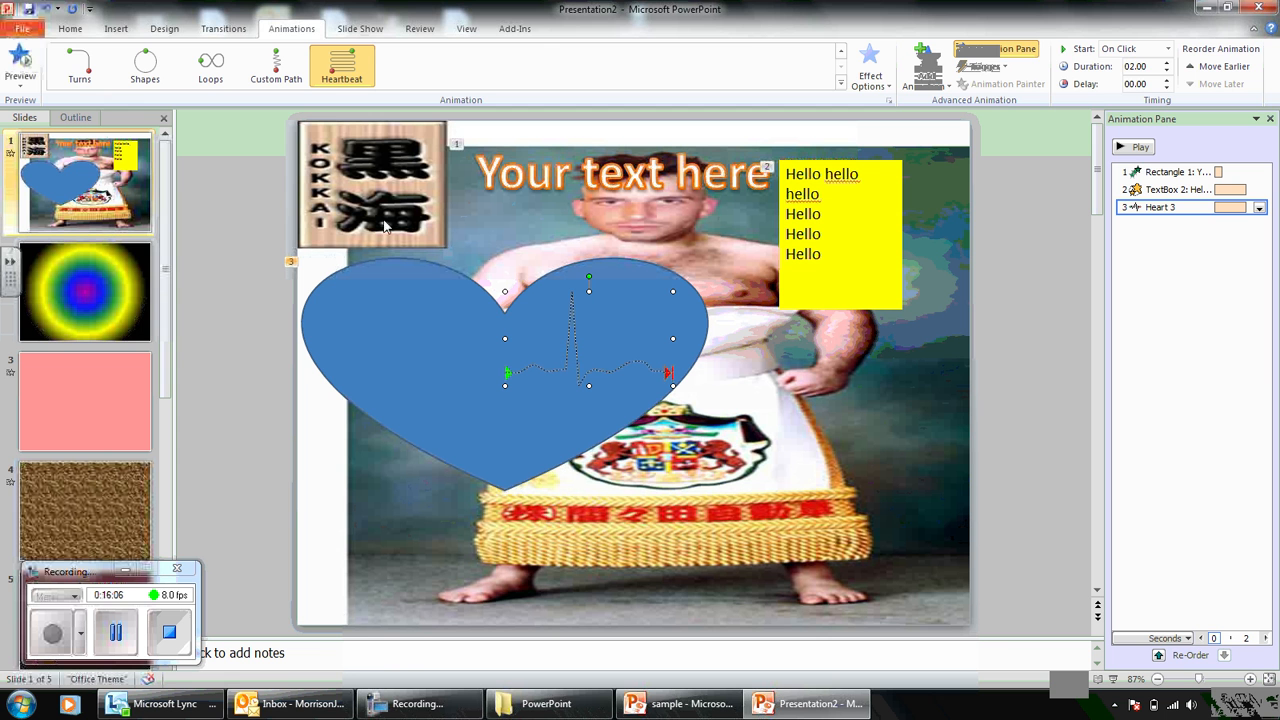
Rehearse the timings from slide 1 through all its animations and the remaining slides, and keep the new slide timings.
{"action": "left_click", "coordinate": [84, 32]}
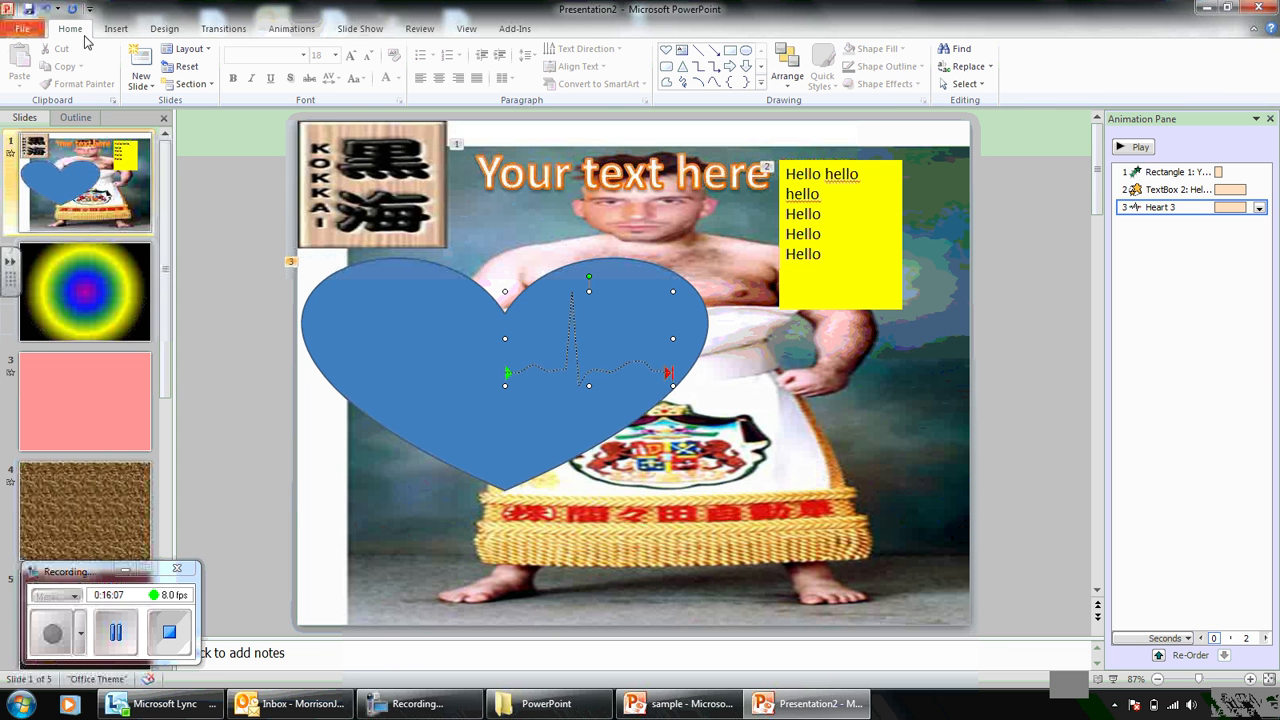
{"action": "left_click", "coordinate": [126, 206]}
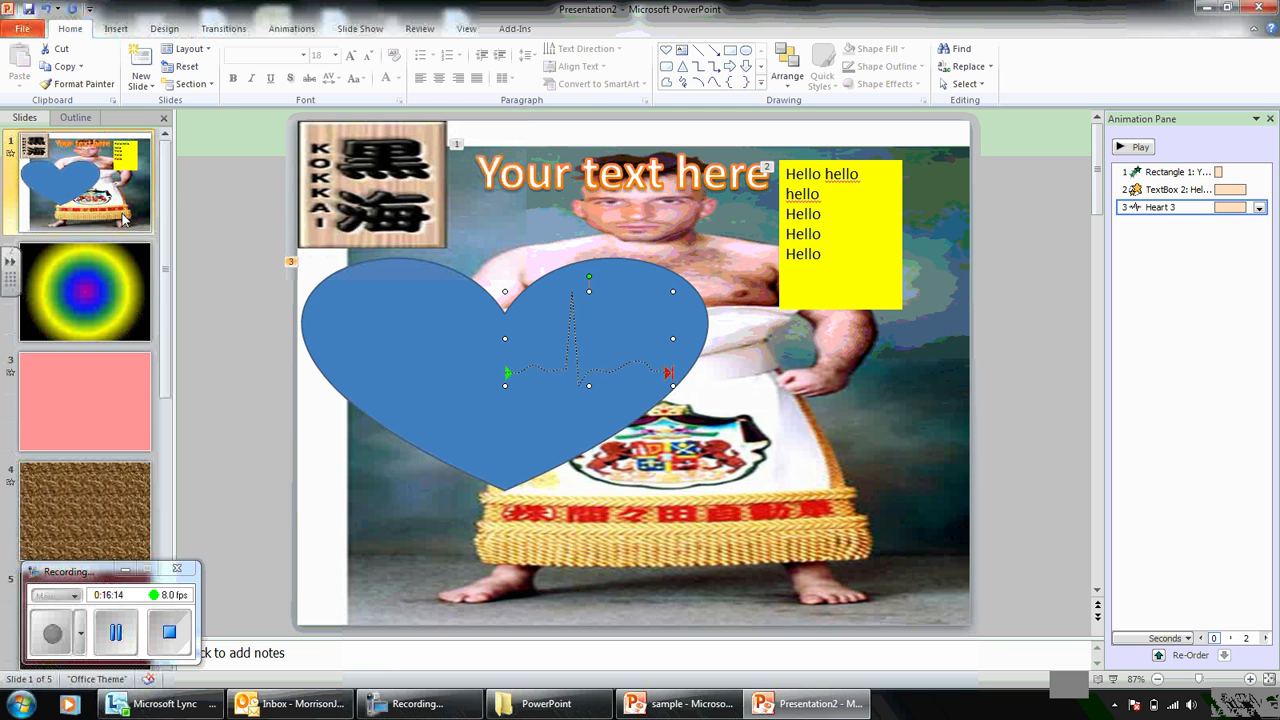
{"action": "left_click", "coordinate": [362, 30]}
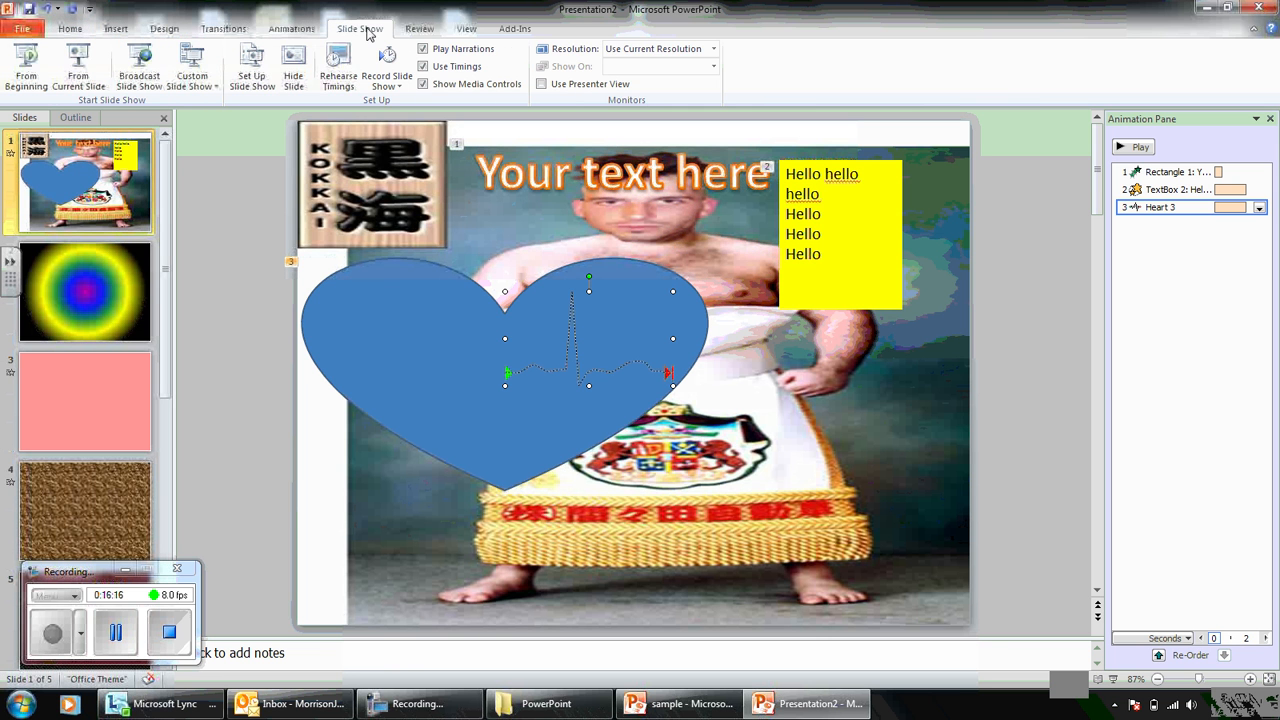
{"action": "left_click", "coordinate": [337, 70]}
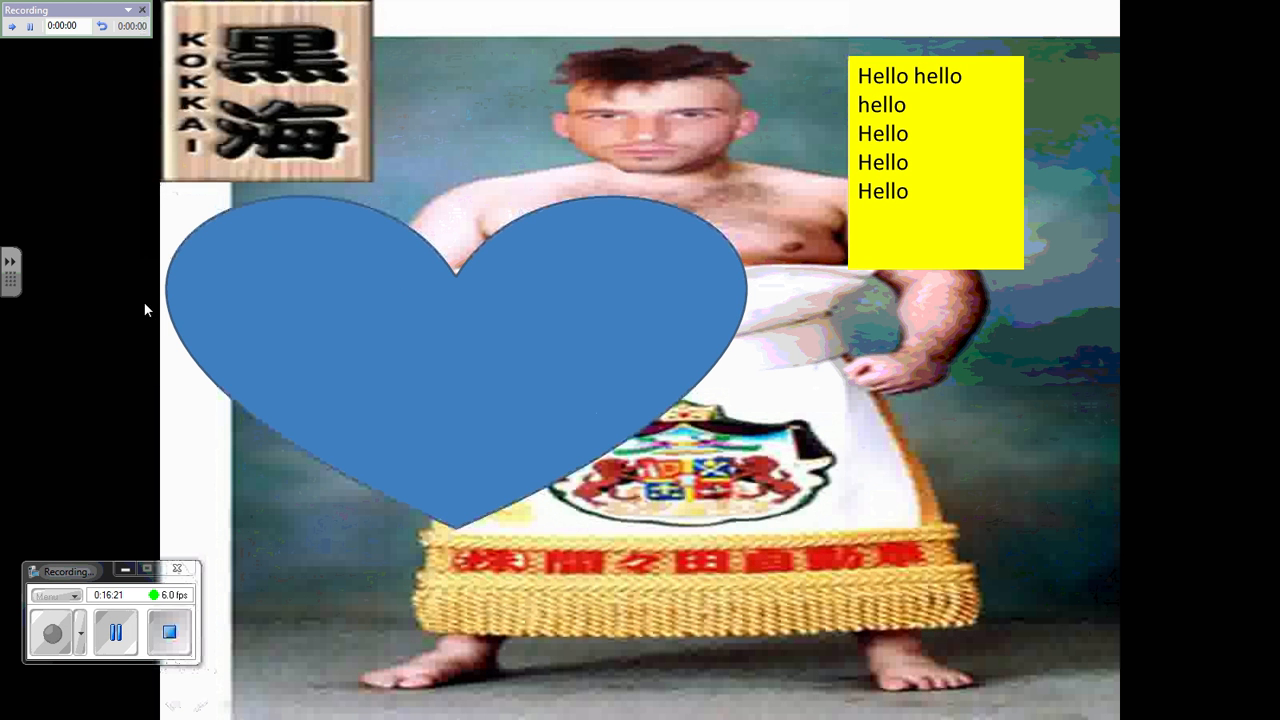
{"action": "left_click", "coordinate": [71, 151]}
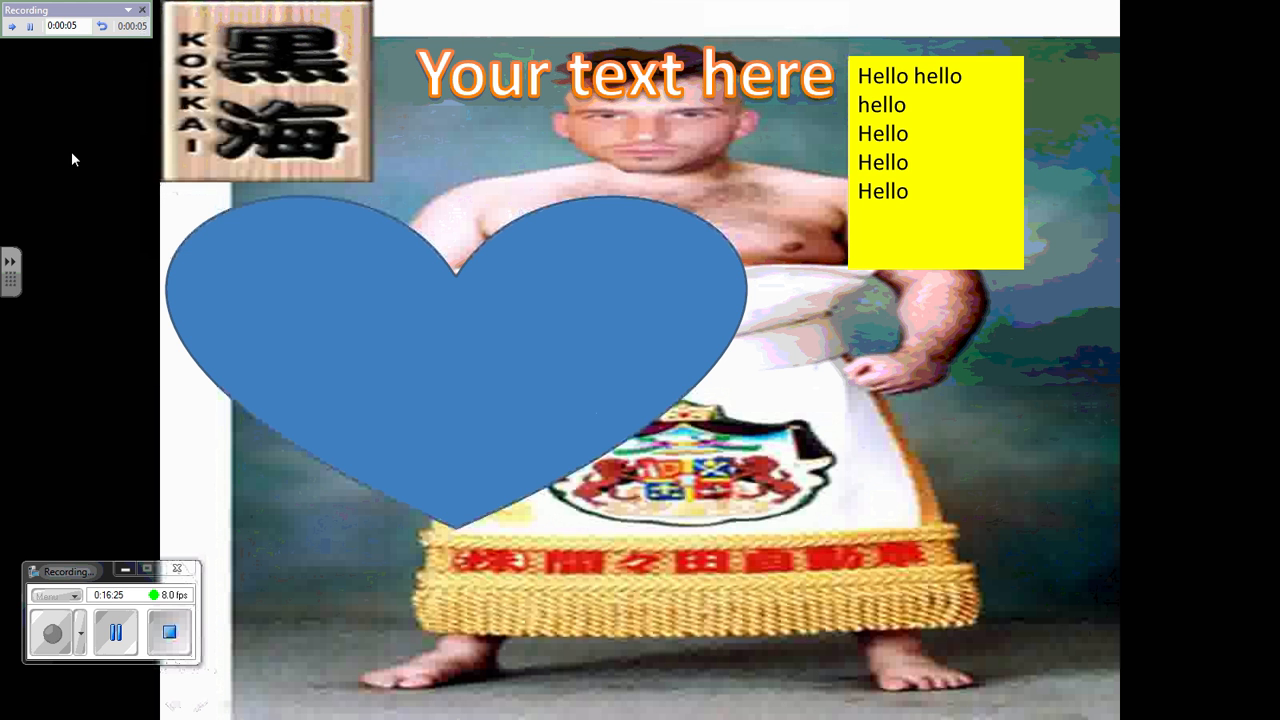
{"action": "left_click", "coordinate": [71, 151]}
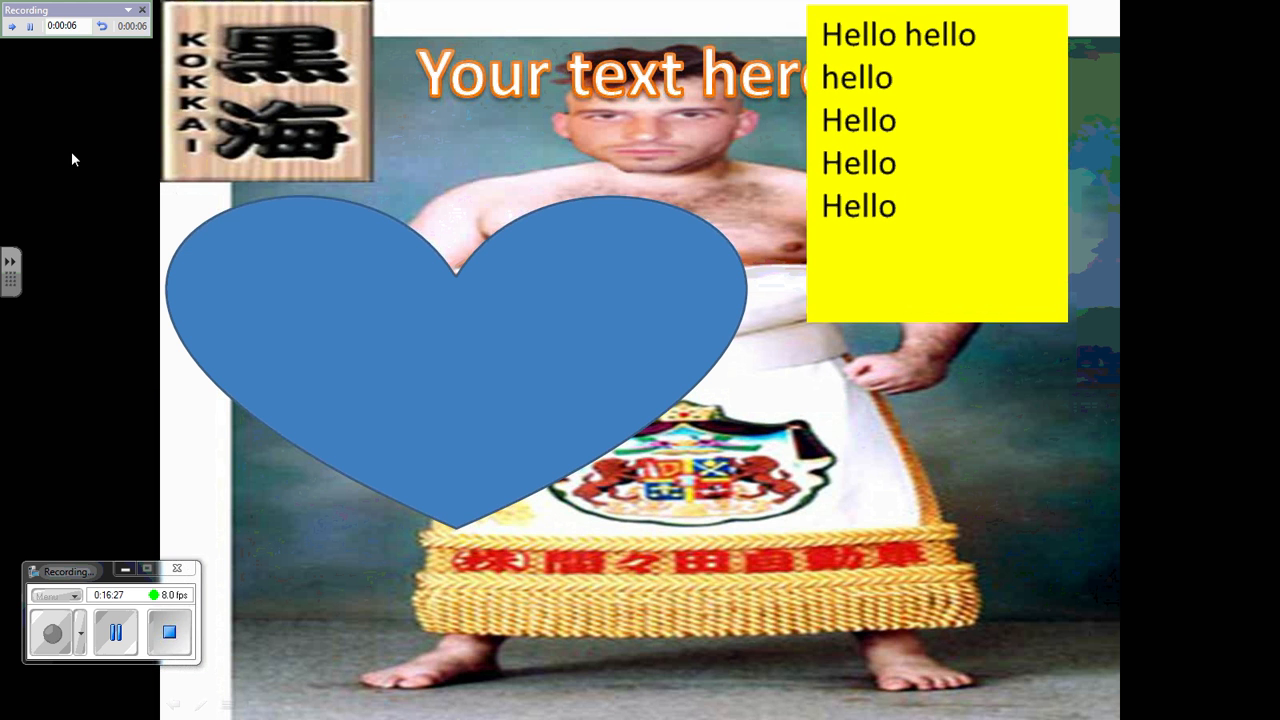
{"action": "left_click", "coordinate": [71, 151]}
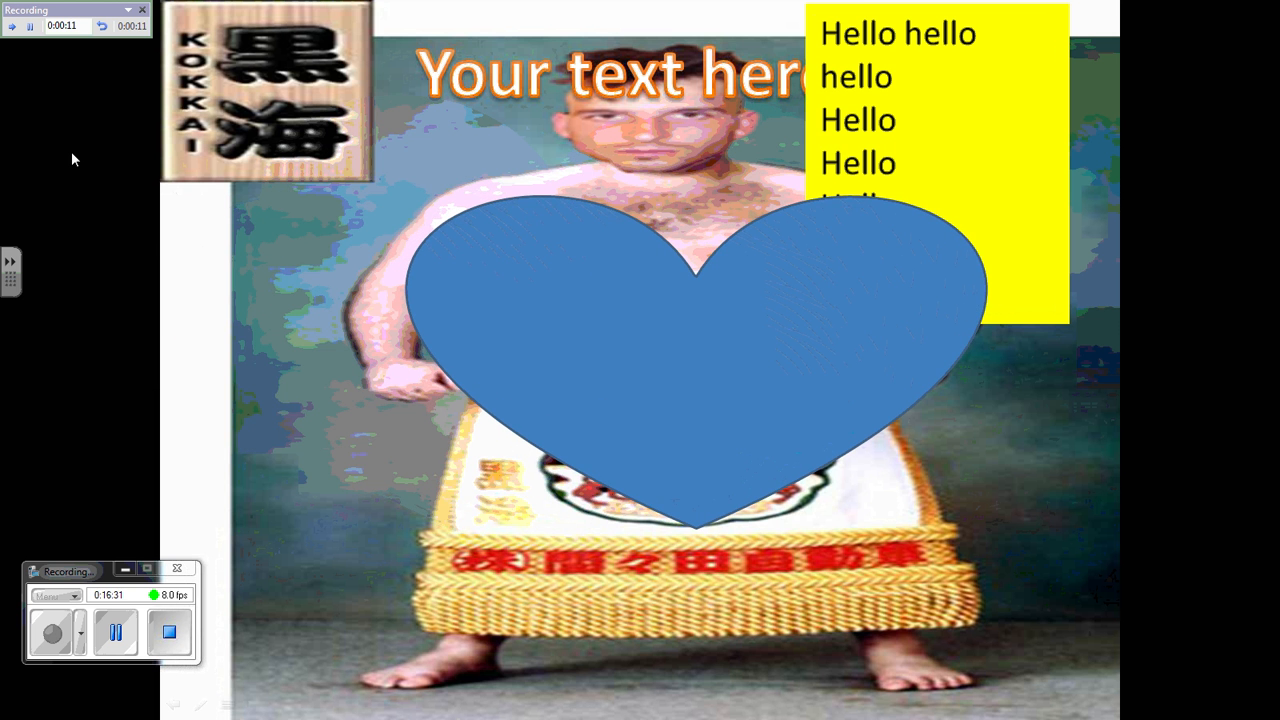
{"action": "left_click", "coordinate": [71, 151]}
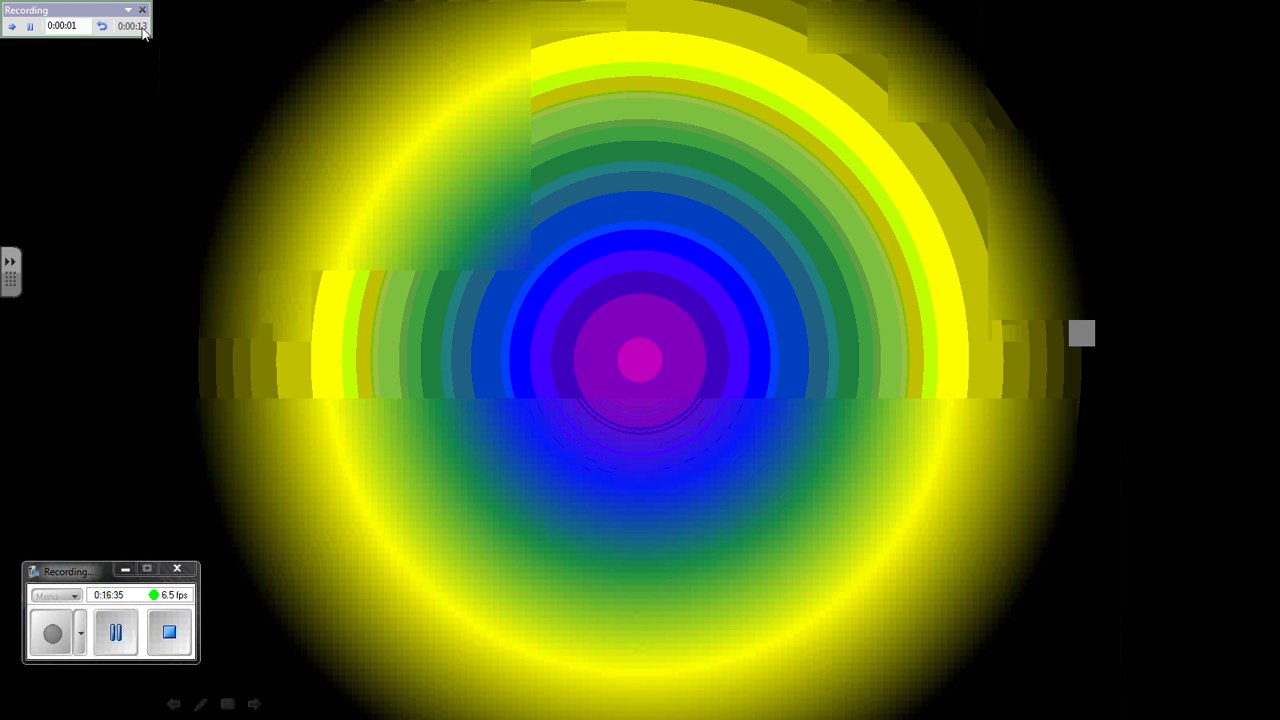
{"action": "left_click", "coordinate": [73, 210]}
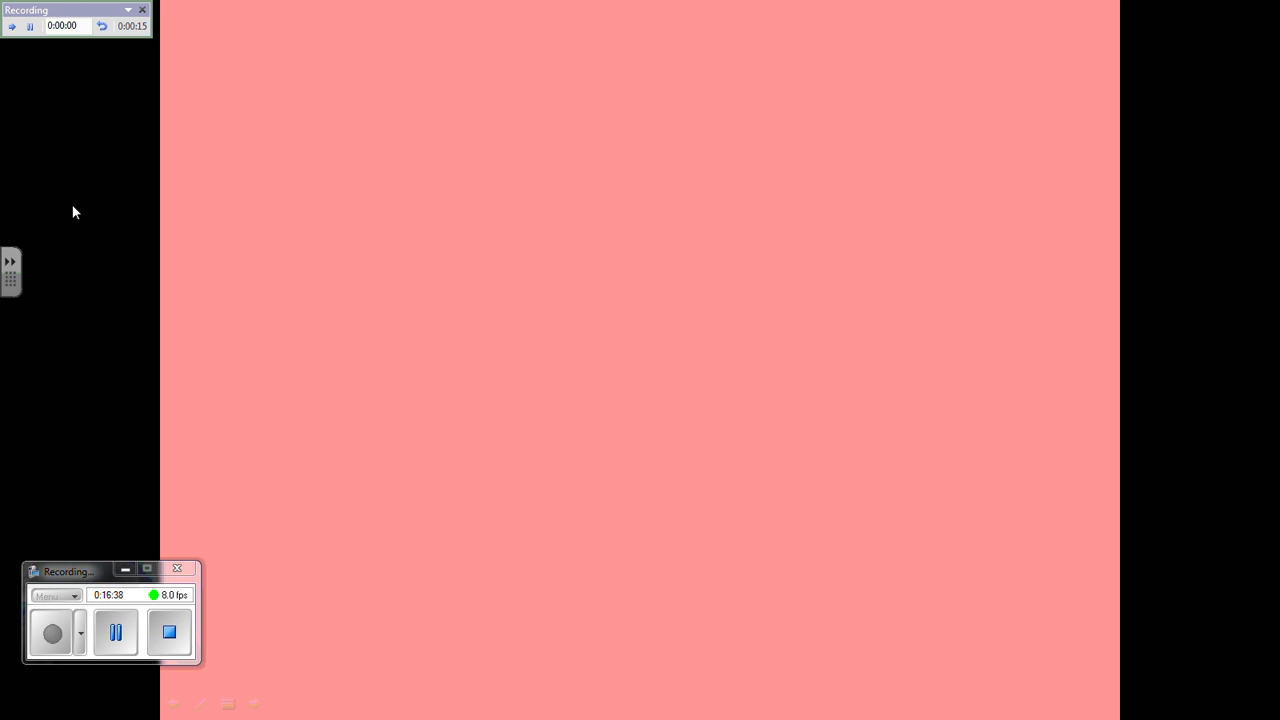
{"action": "left_click", "coordinate": [72, 207]}
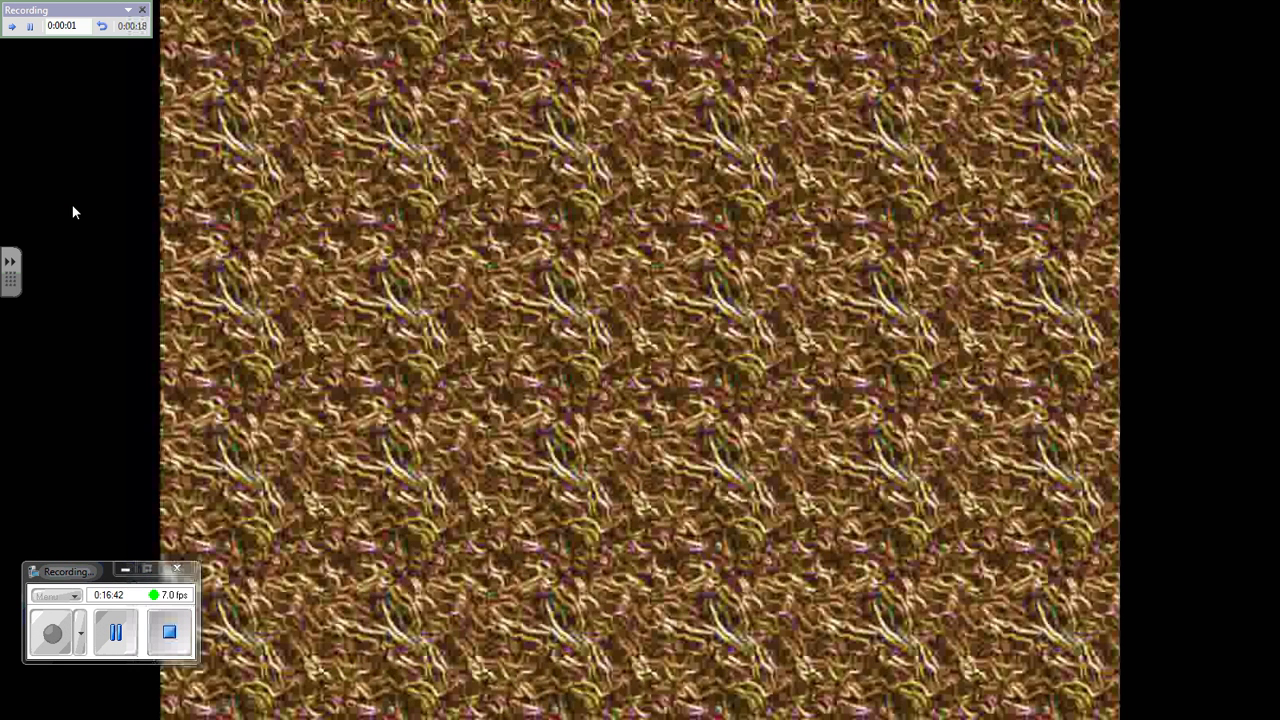
{"action": "left_click", "coordinate": [72, 204]}
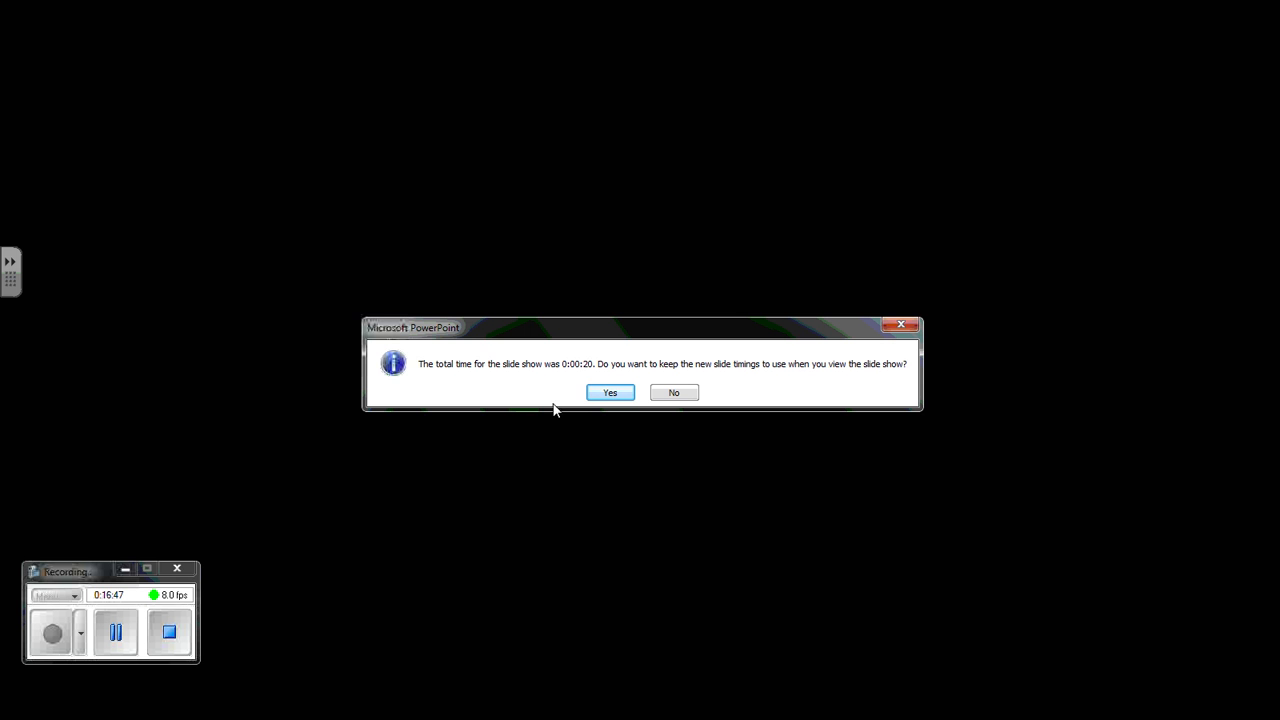
{"action": "left_click", "coordinate": [609, 394]}
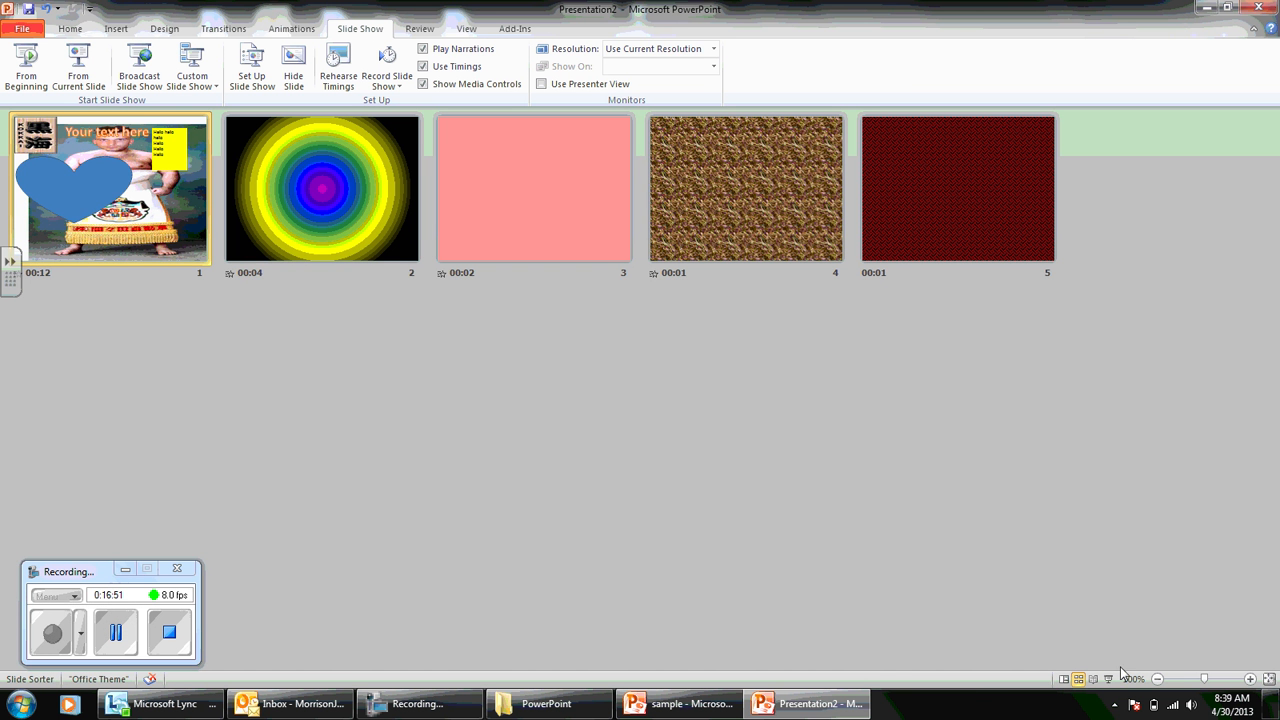
Play the slide show from the beginning with the rehearsed timings, and exit it.
{"action": "key", "text": "F5"}
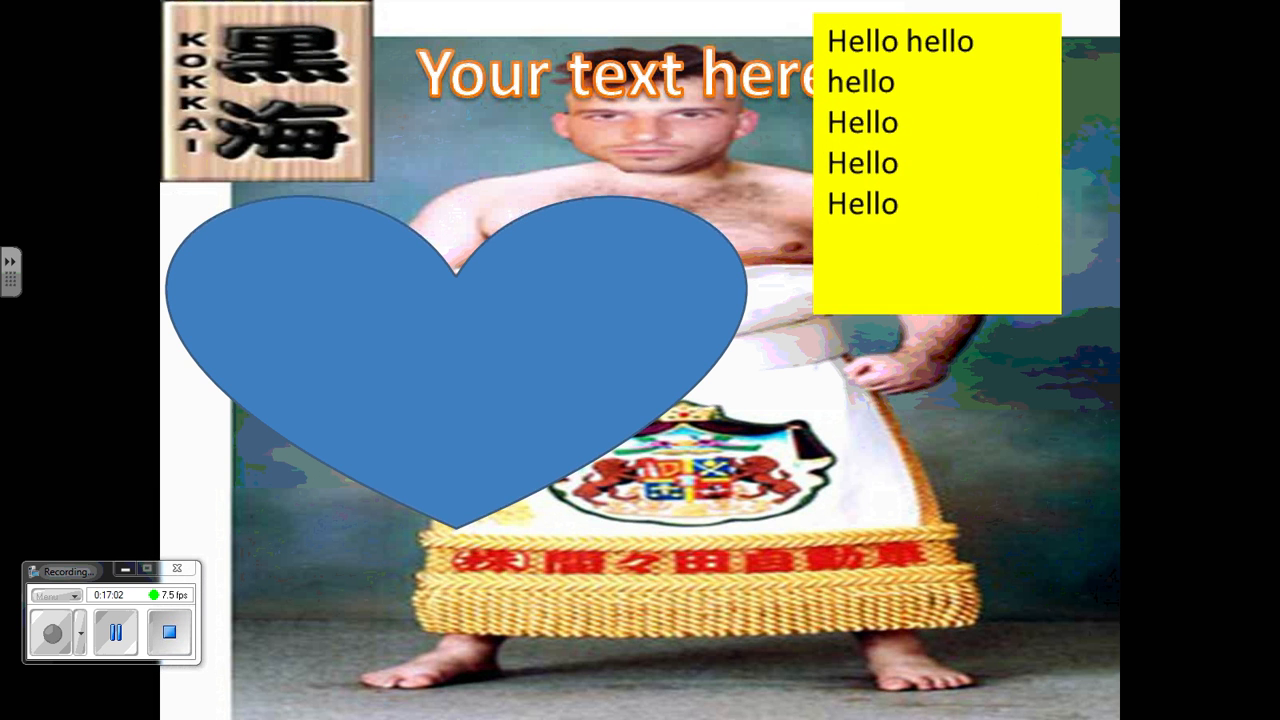
{"action": "key", "text": "Escape"}
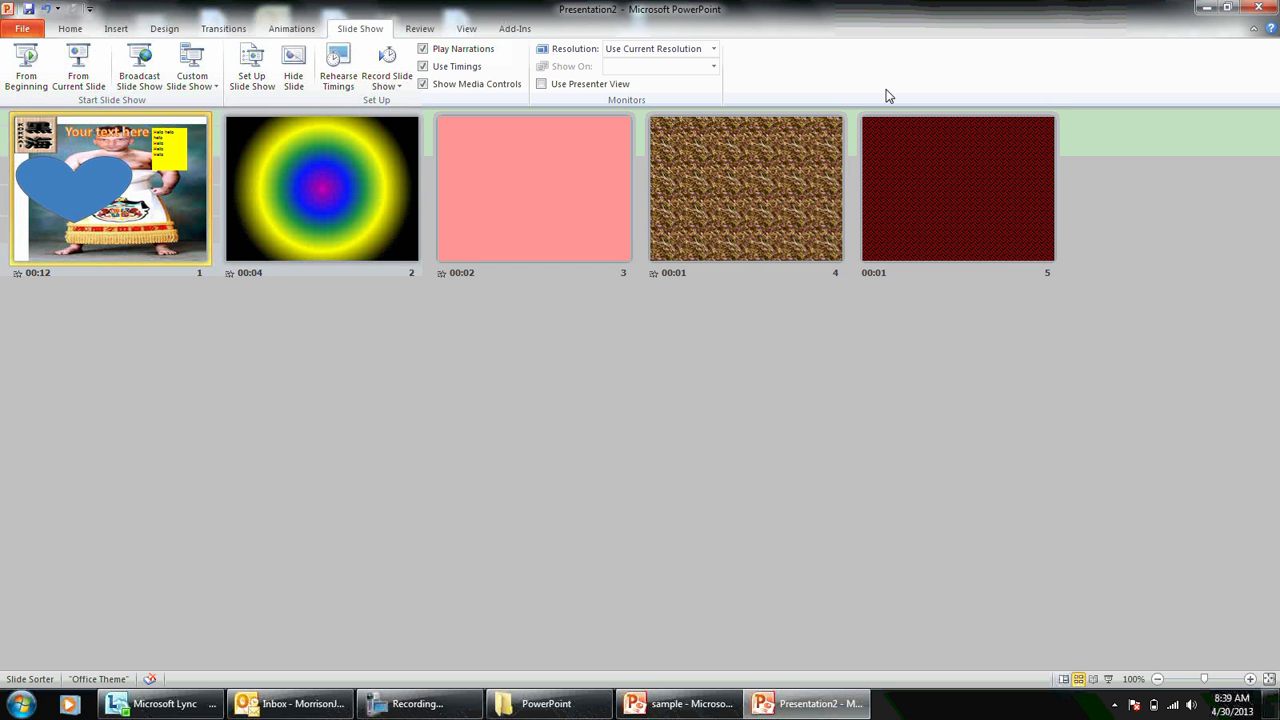
Set up the slide show to loop continuously until 'Esc'.
{"action": "left_click", "coordinate": [254, 68]}
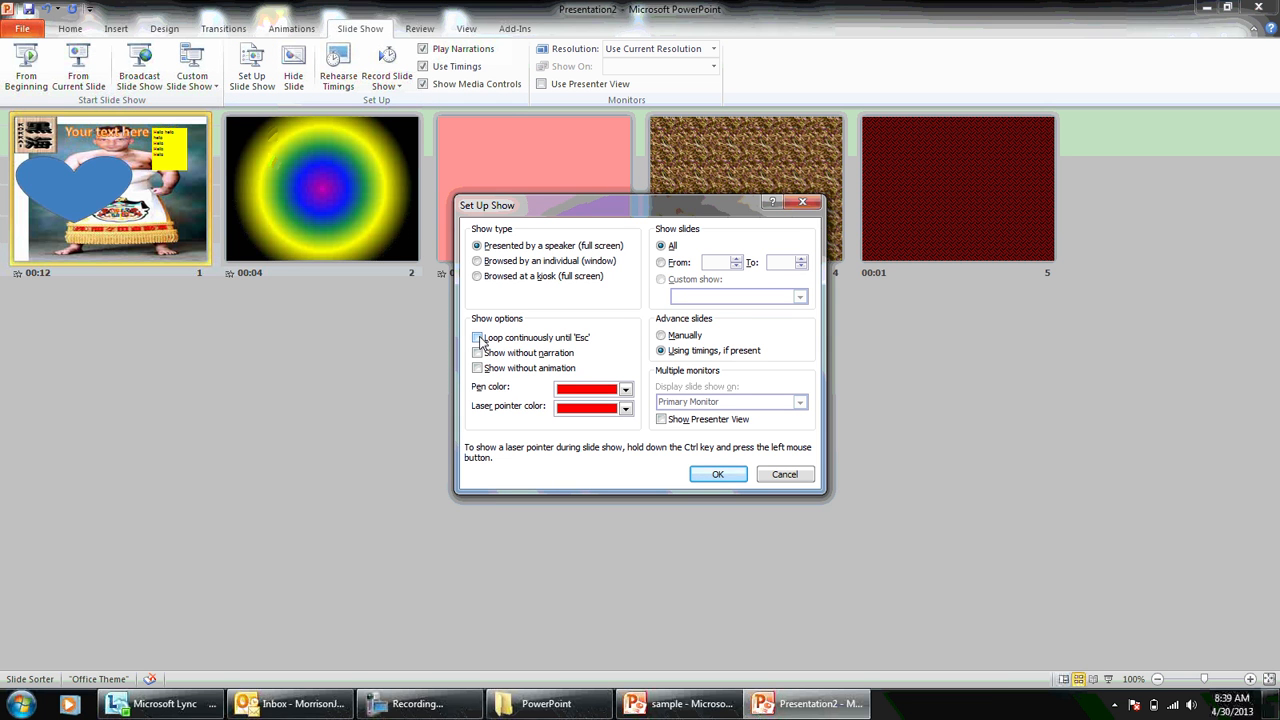
{"action": "left_click", "coordinate": [477, 343]}
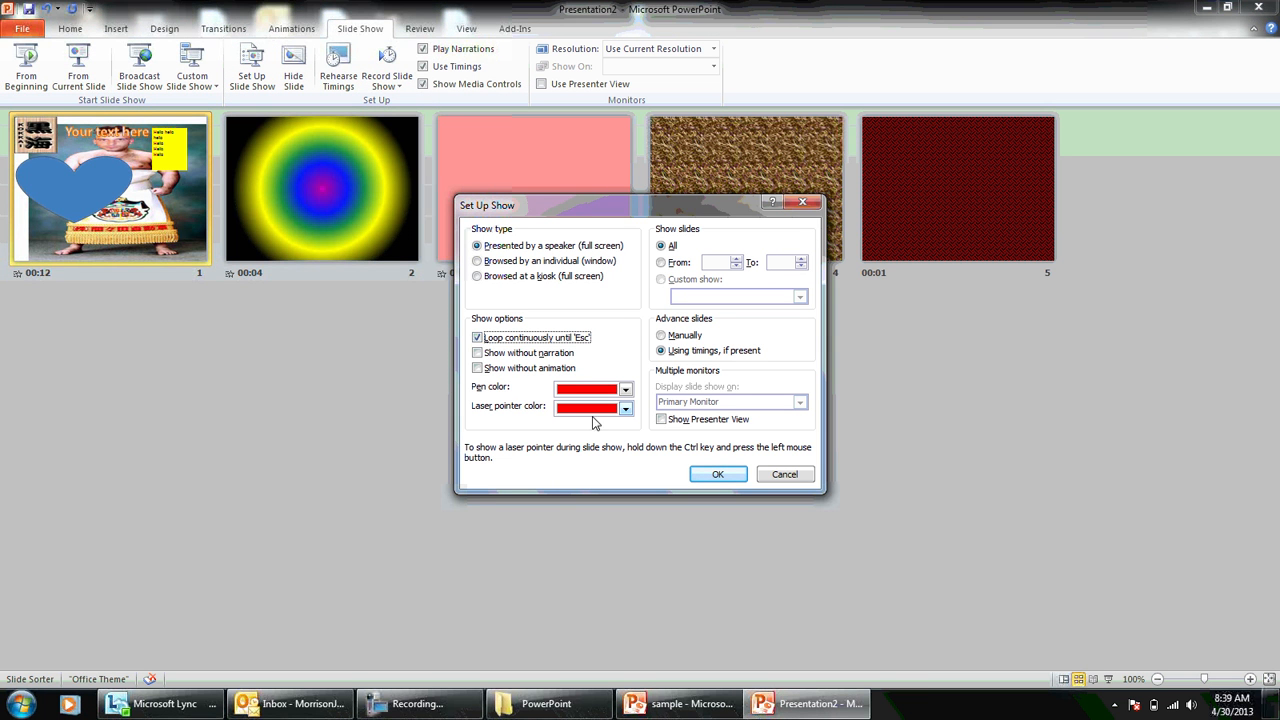
{"action": "left_click", "coordinate": [698, 475]}
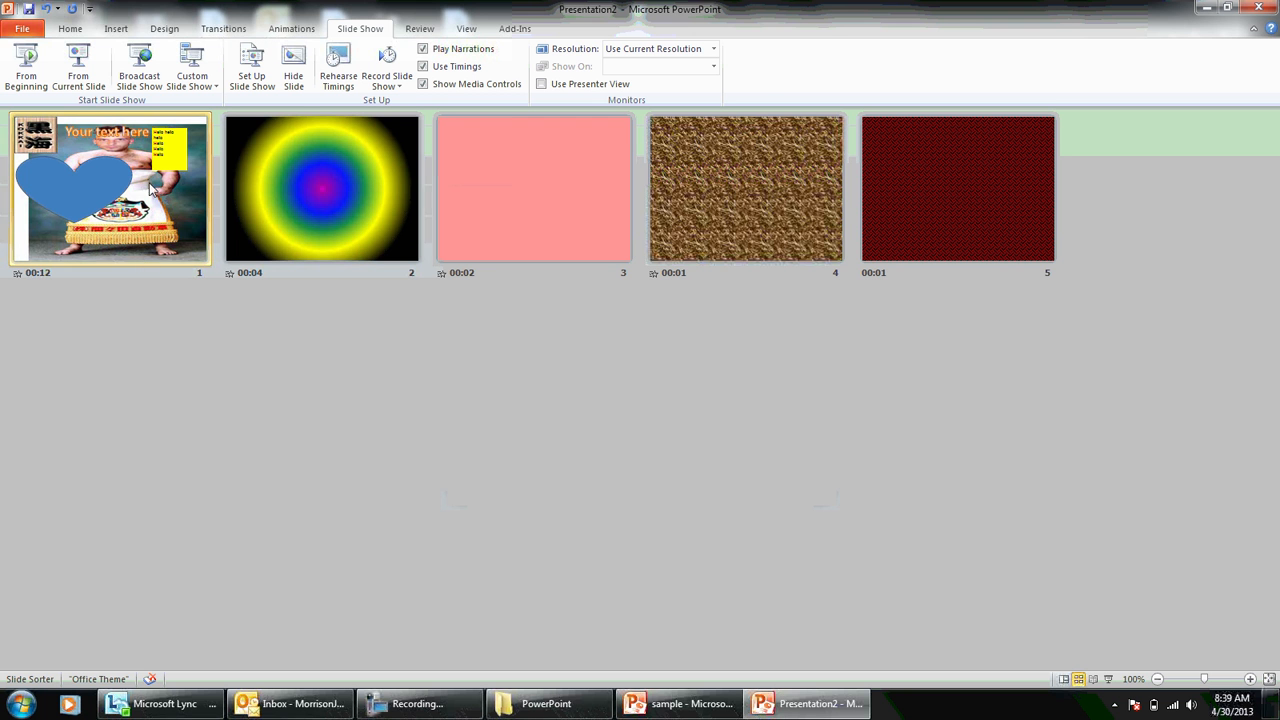
Return the presentation from Slide Sorter to Normal view and bring up the insertable object options.
{"action": "left_click", "coordinate": [64, 29]}
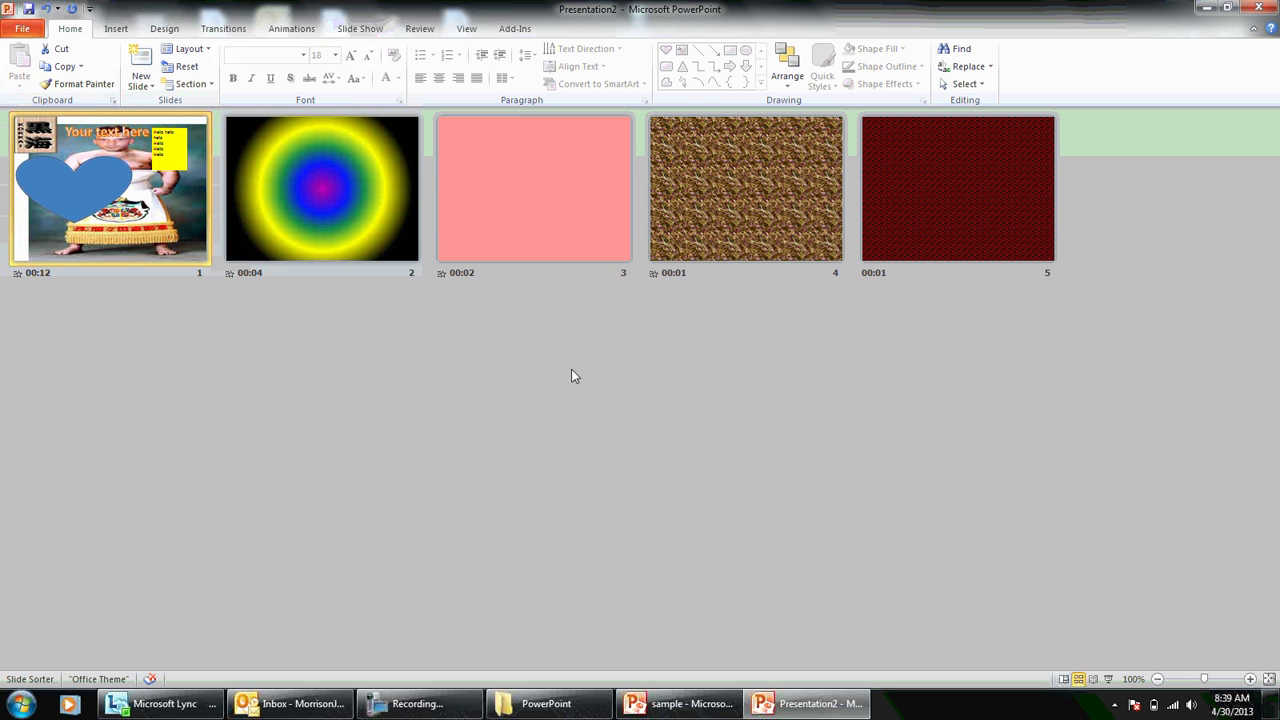
{"action": "left_click", "coordinate": [1064, 679]}
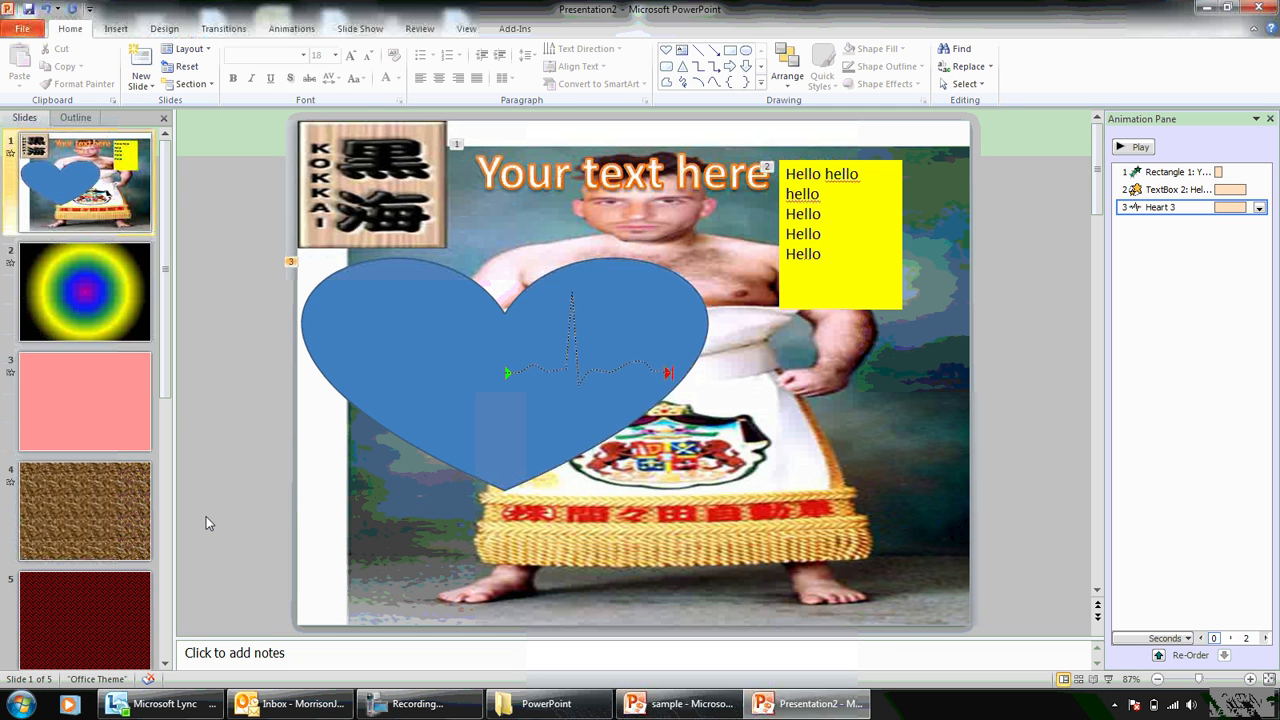
{"action": "left_click", "coordinate": [116, 29]}
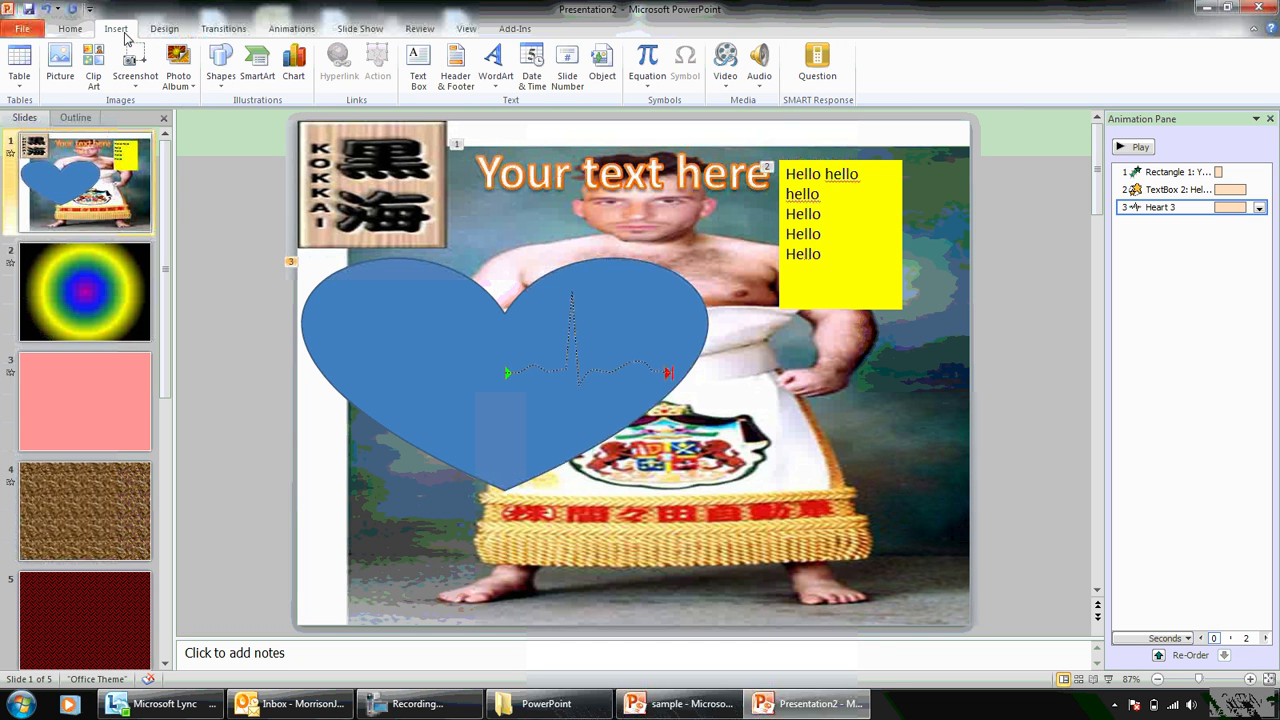
Insert the audio file 14-Jay Sean Ft. Nicki Minaj-2012 on slide 1 and place its icon in the slide's lower-right corner.
{"action": "left_click", "coordinate": [763, 86]}
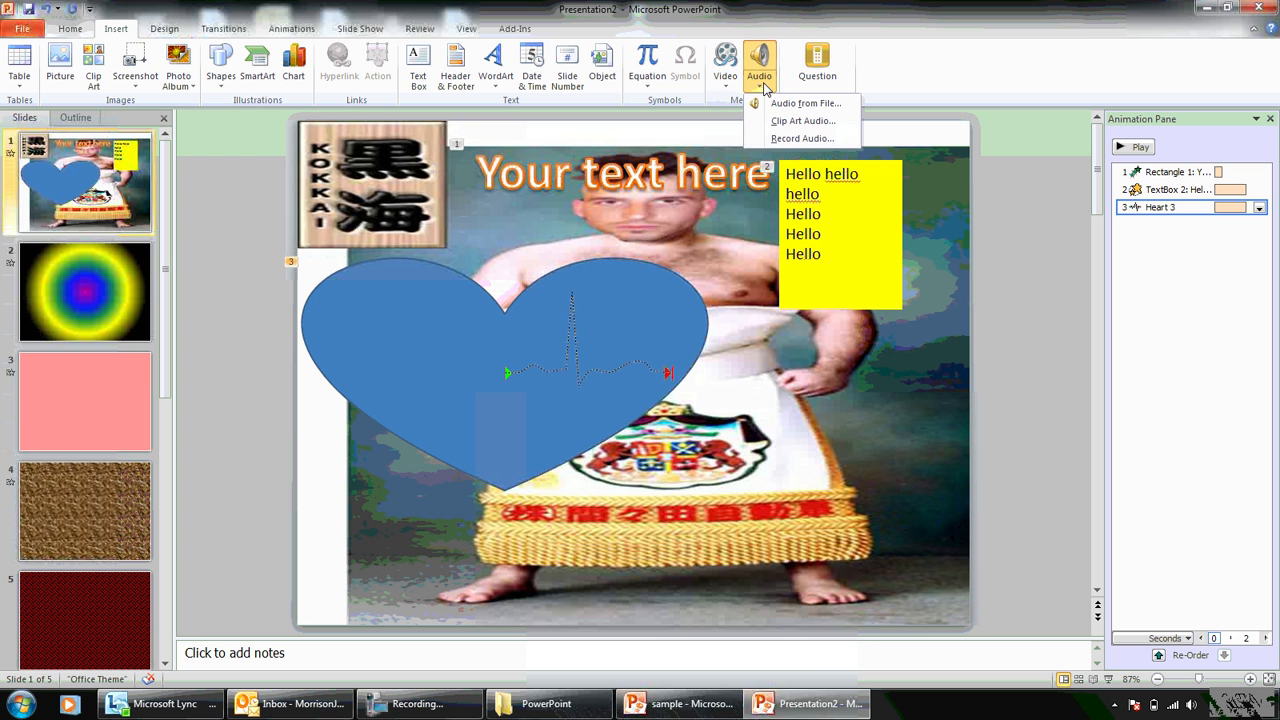
{"action": "left_click", "coordinate": [790, 103]}
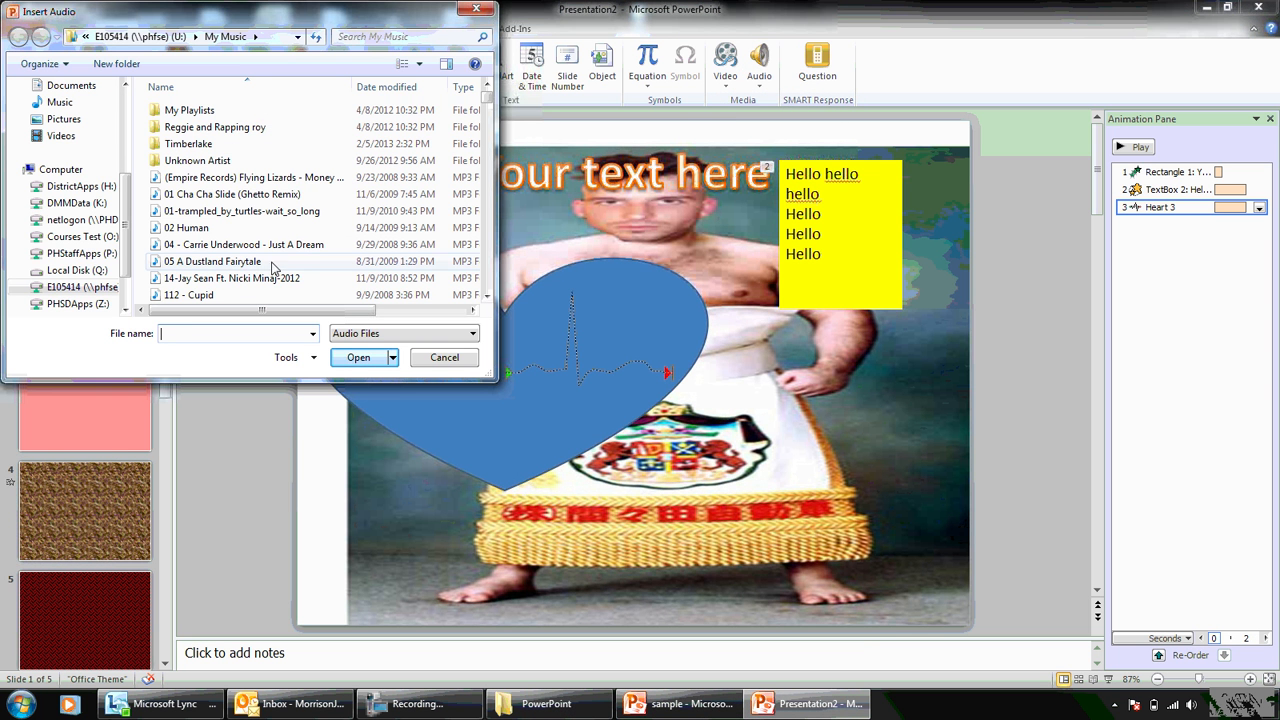
{"action": "left_click", "coordinate": [224, 280]}
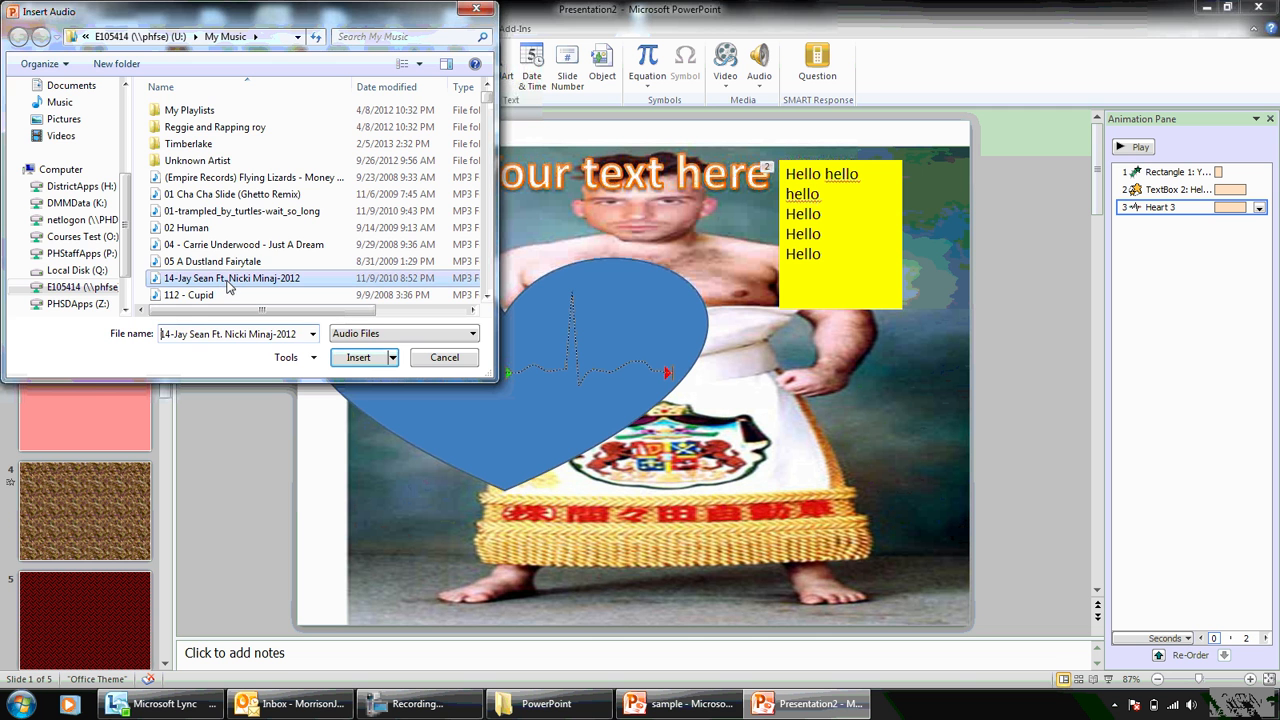
{"action": "left_click", "coordinate": [358, 357]}
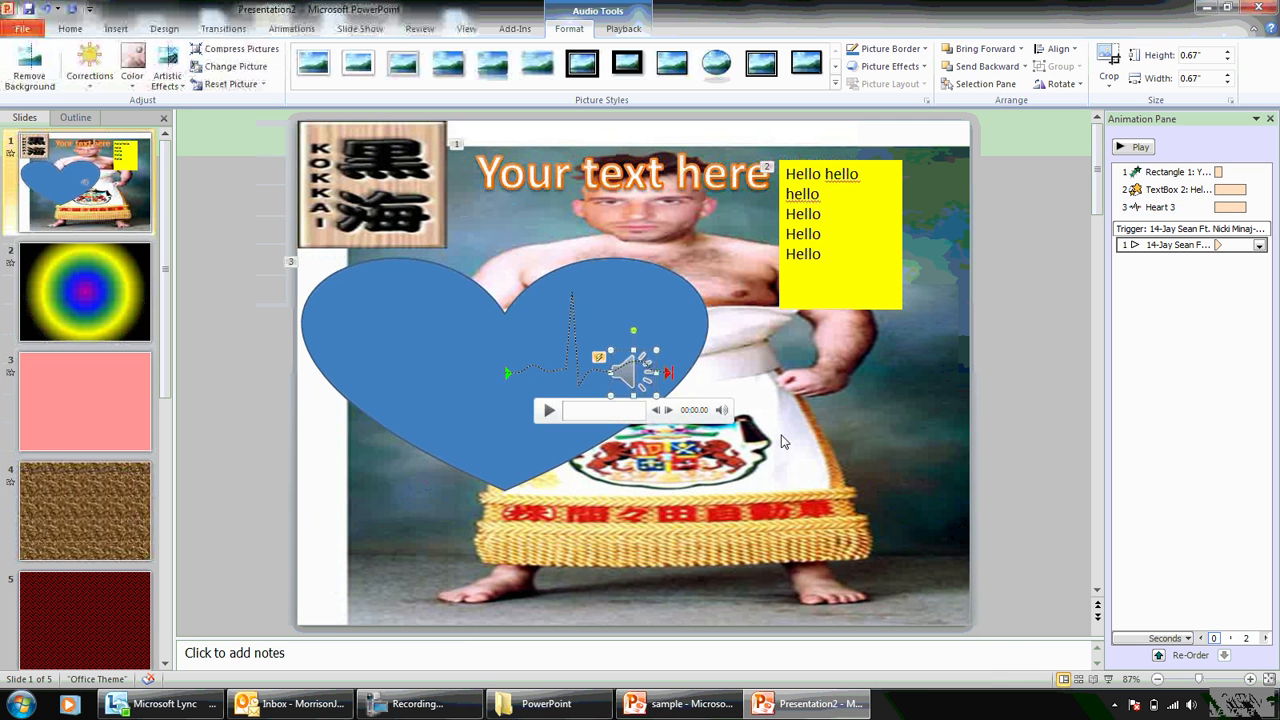
{"action": "left_click_drag", "start_coordinate": [660, 388], "coordinate": [946, 590]}
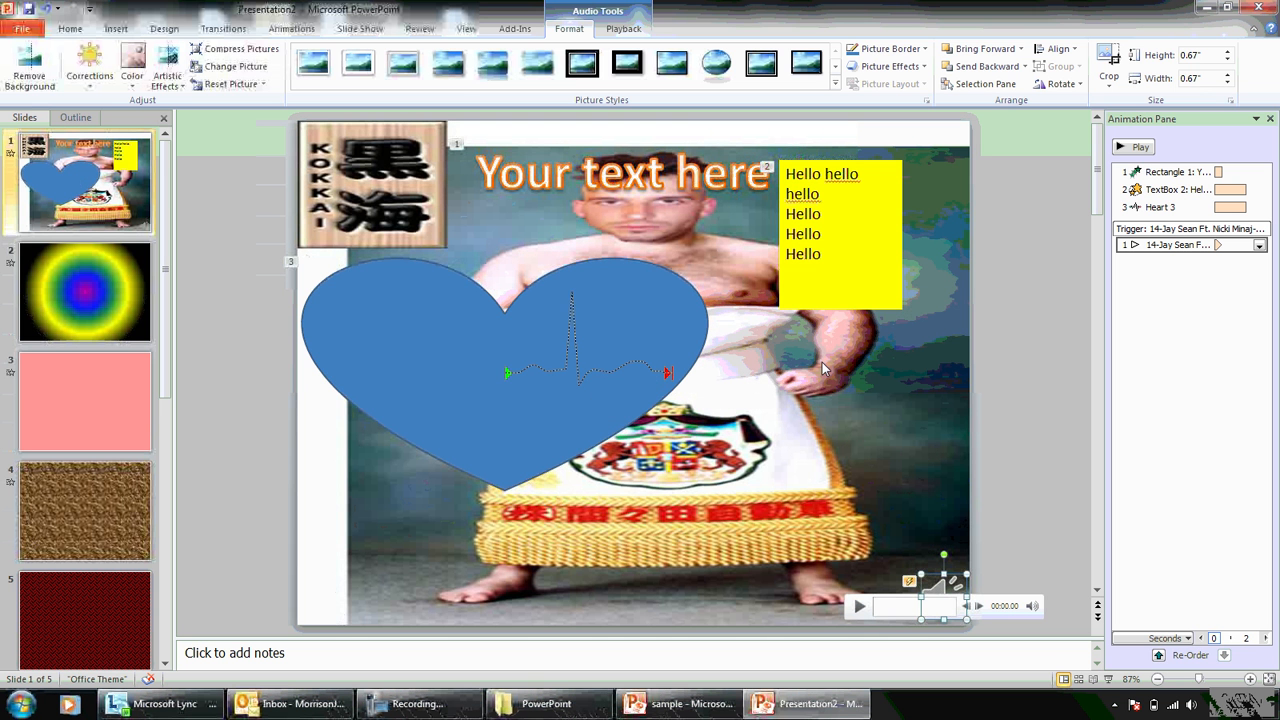
Set the audio to start as 'Play across slides' and move it to the beginning of slide 1's animation order.
{"action": "left_click", "coordinate": [627, 30]}
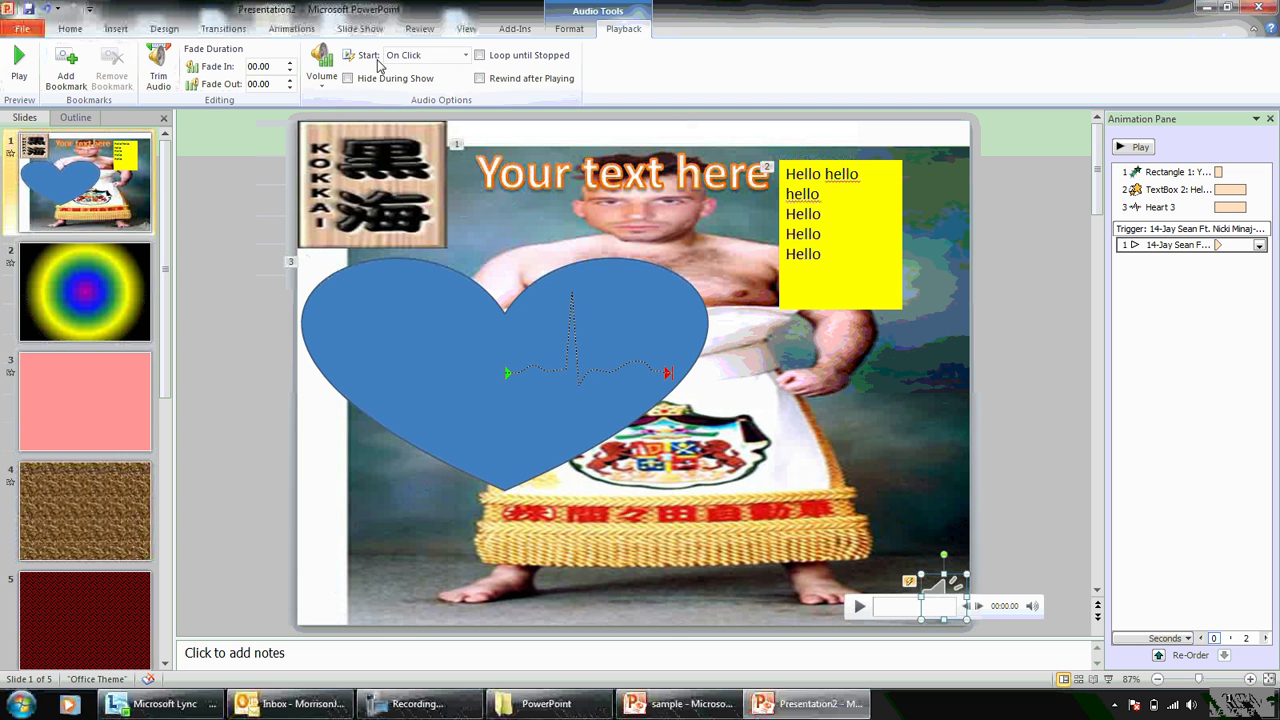
{"action": "left_click", "coordinate": [466, 56]}
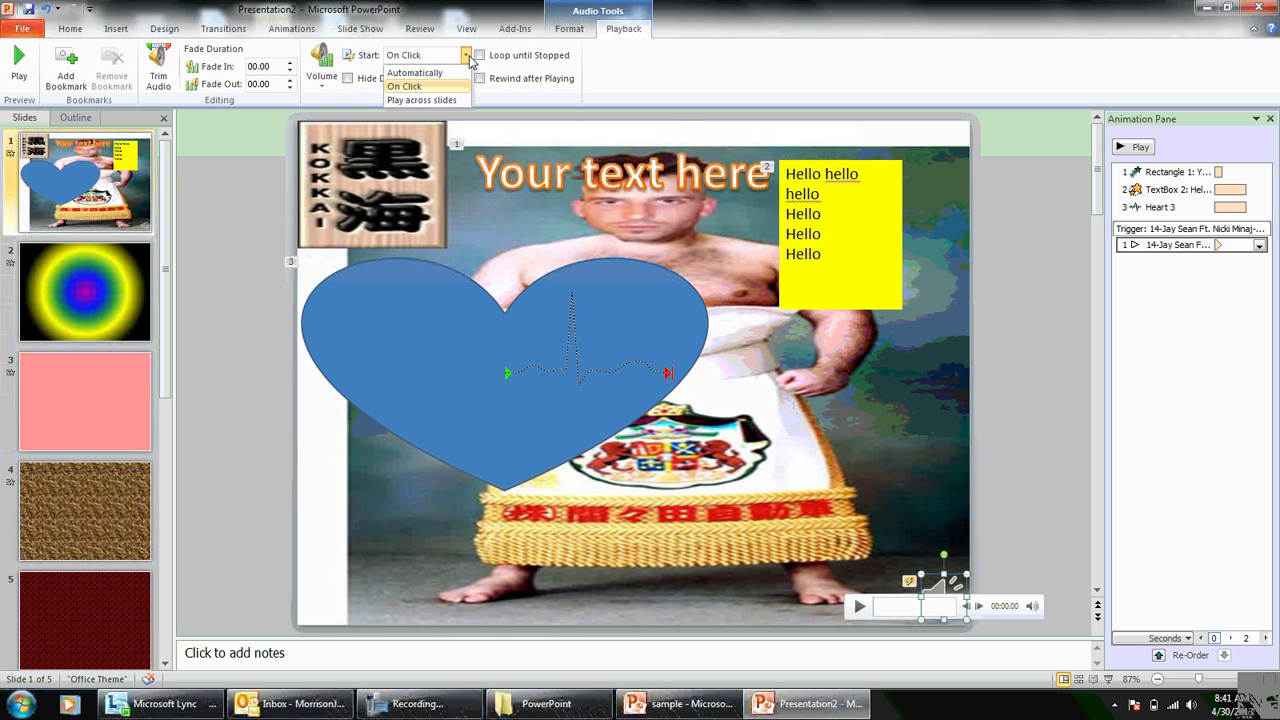
{"action": "left_click", "coordinate": [425, 101]}
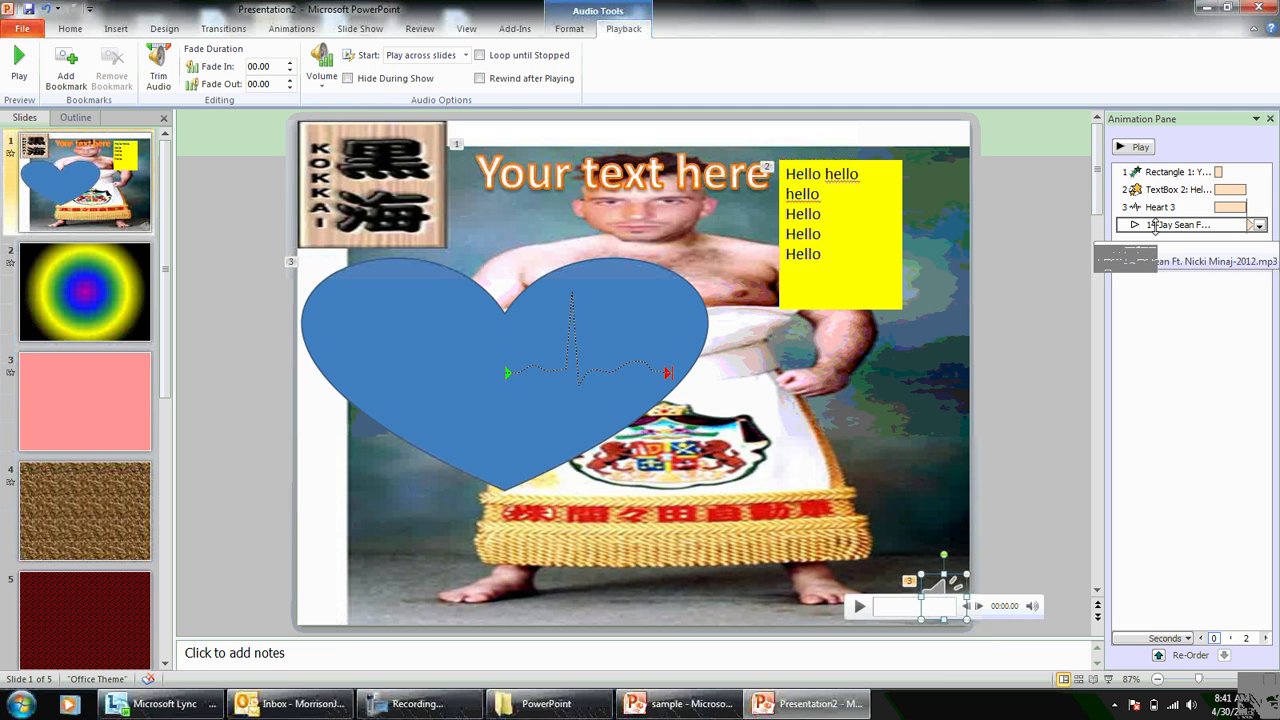
{"action": "left_click_drag", "start_coordinate": [1146, 230], "coordinate": [1165, 166]}
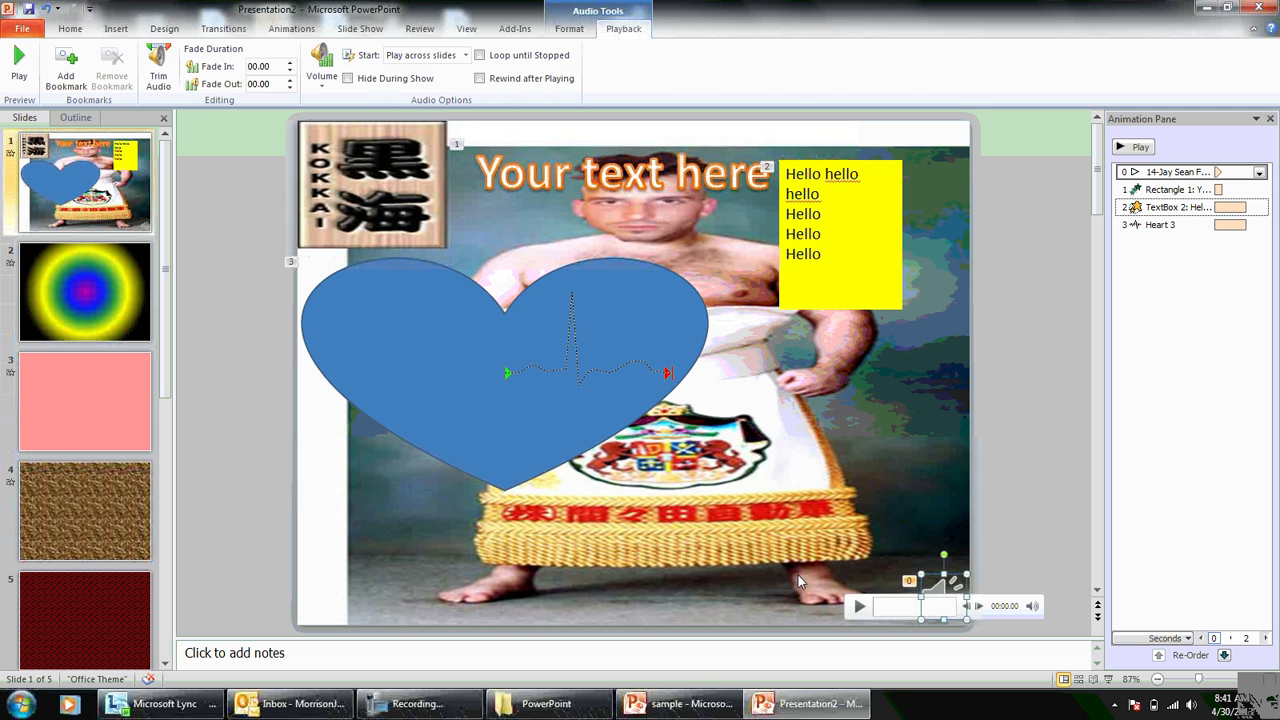
{"action": "left_click", "coordinate": [766, 447]}
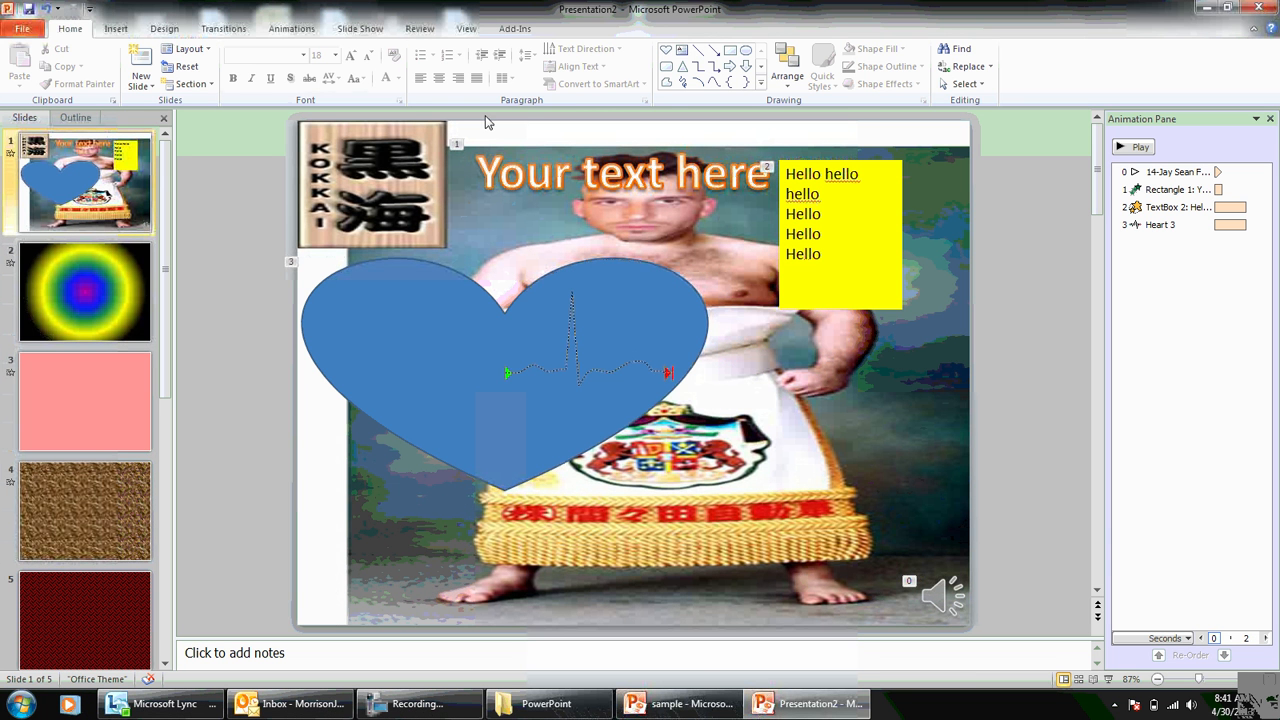
{"action": "left_click", "coordinate": [116, 28]}
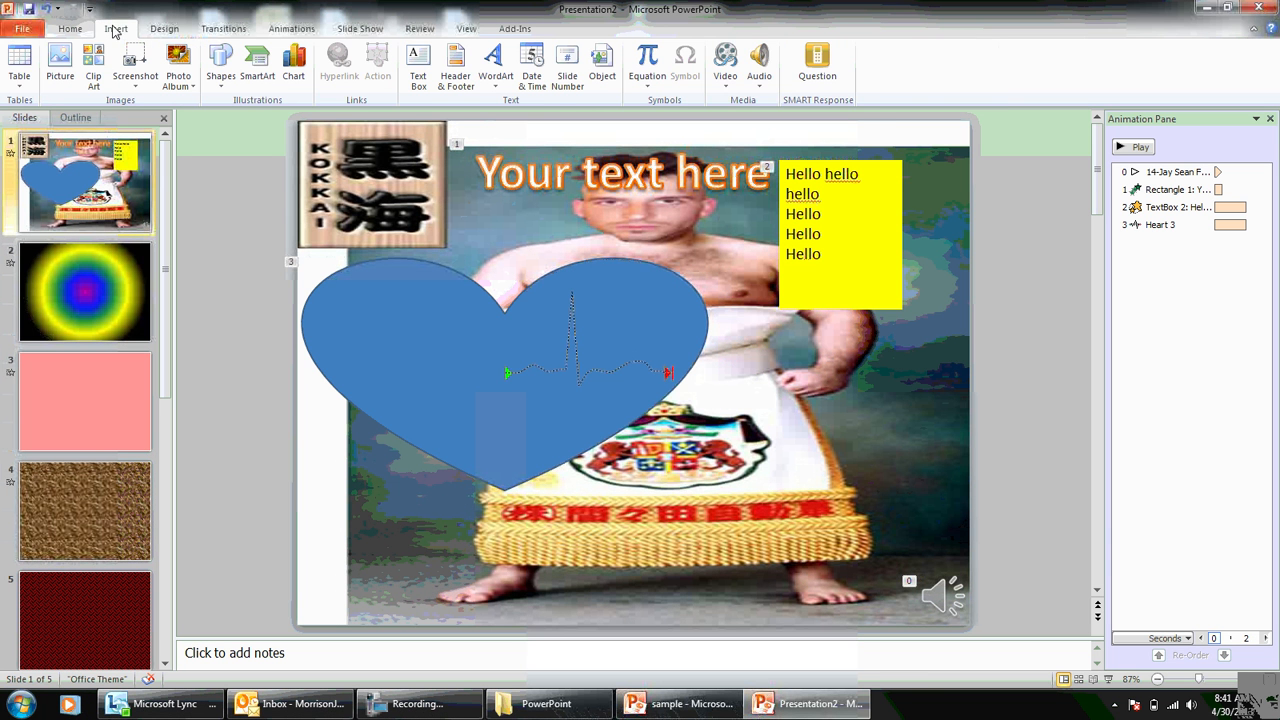
{"action": "left_click", "coordinate": [762, 84]}
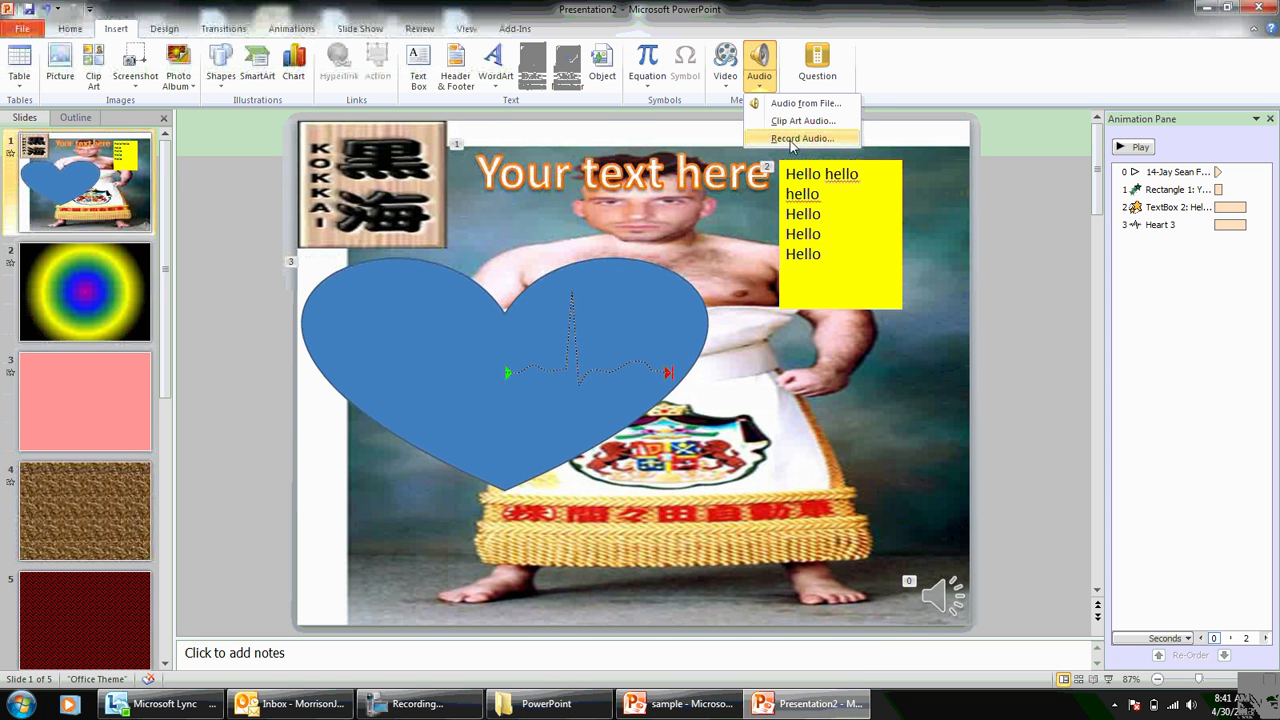
{"action": "left_click", "coordinate": [792, 139]}
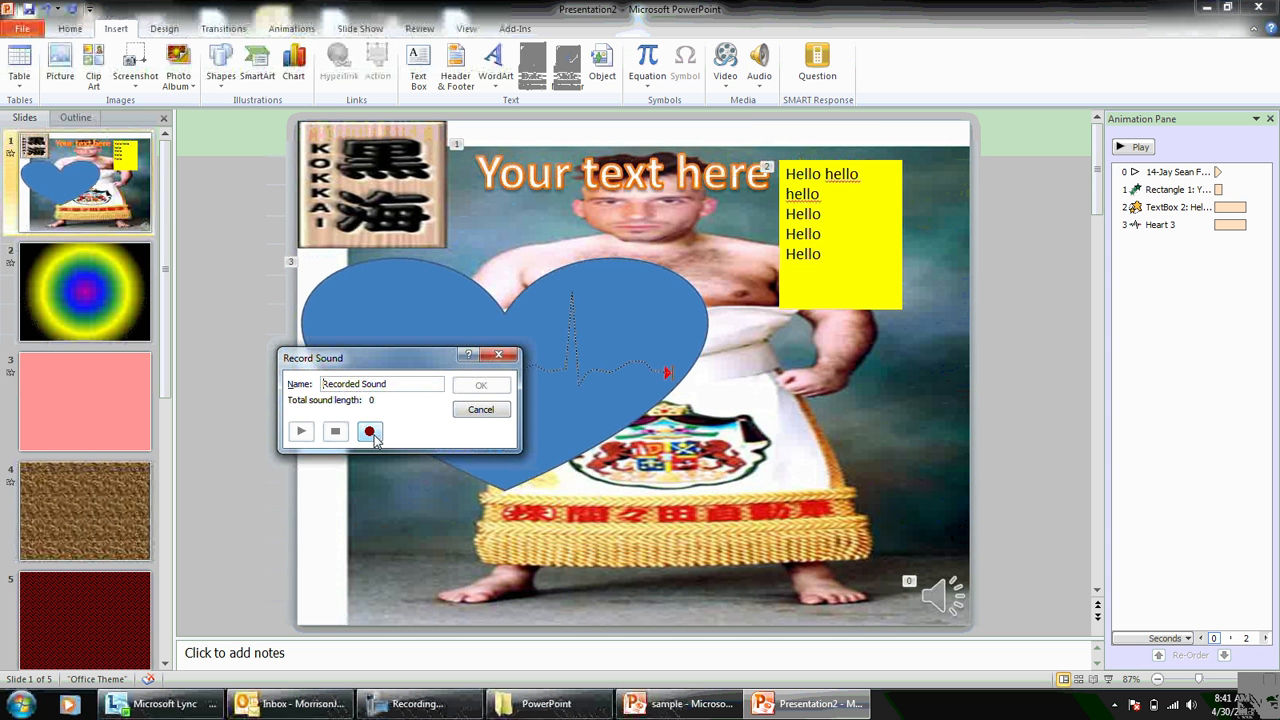
{"action": "left_click", "coordinate": [478, 409]}
{"action": "left_click", "coordinate": [759, 78]}
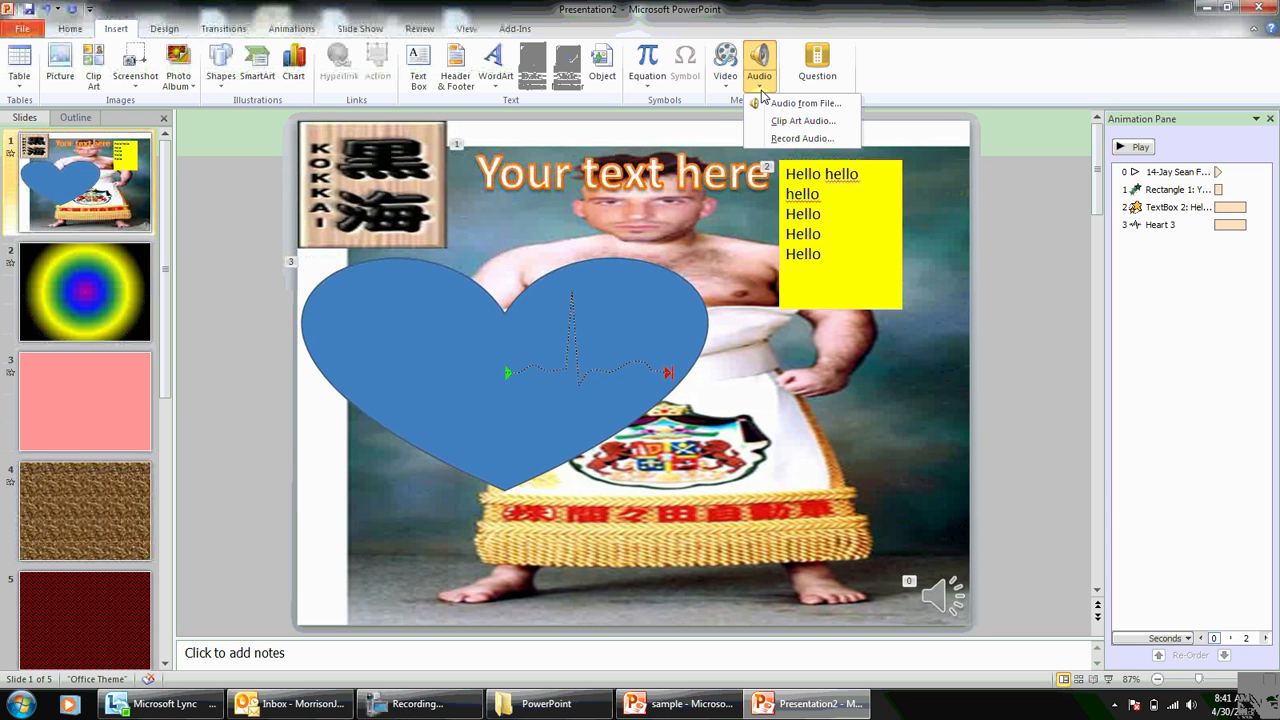
{"action": "left_click", "coordinate": [653, 230]}
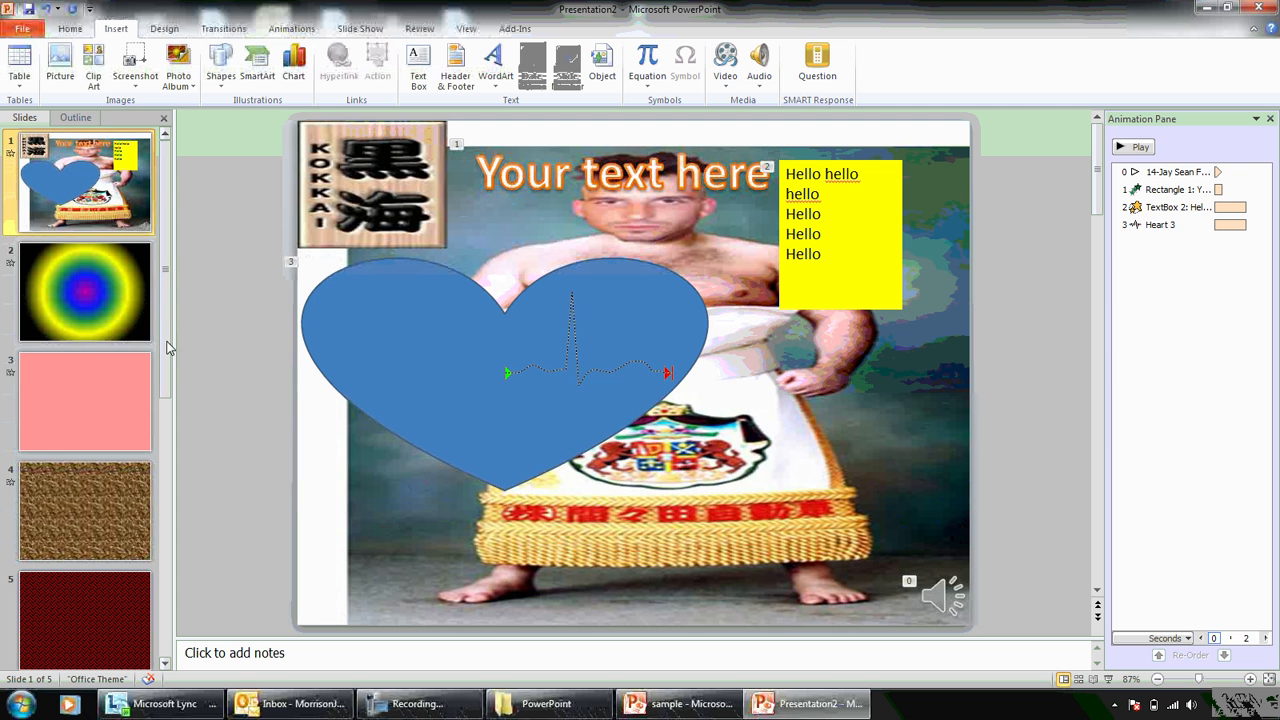
Add a new slide with the Blank layout after slide 3.
{"action": "left_click", "coordinate": [78, 409]}
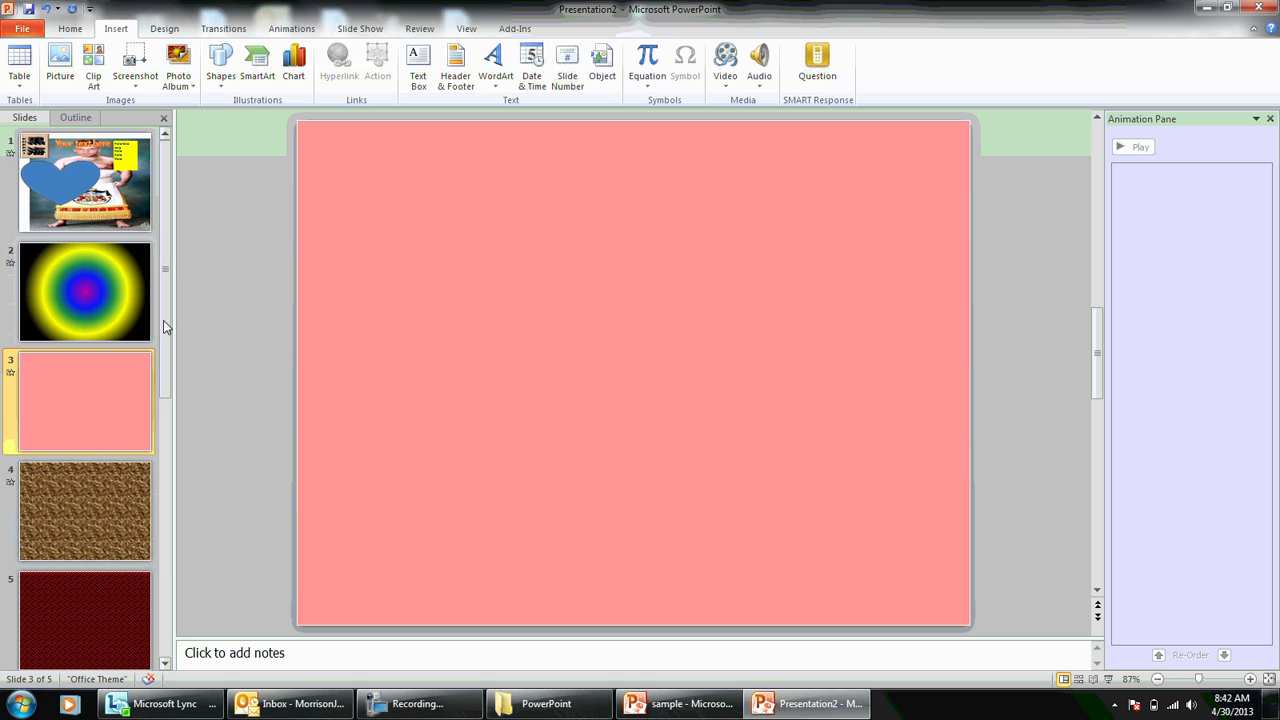
{"action": "left_click", "coordinate": [165, 571]}
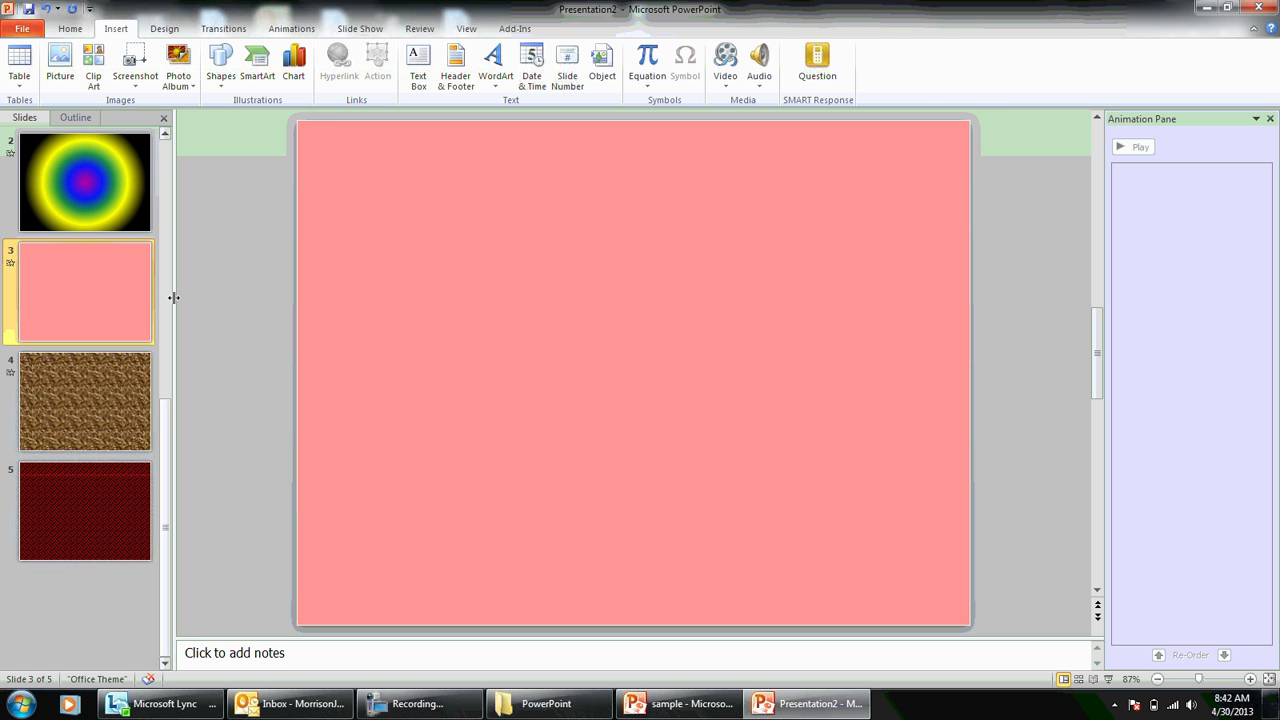
{"action": "left_click", "coordinate": [70, 32]}
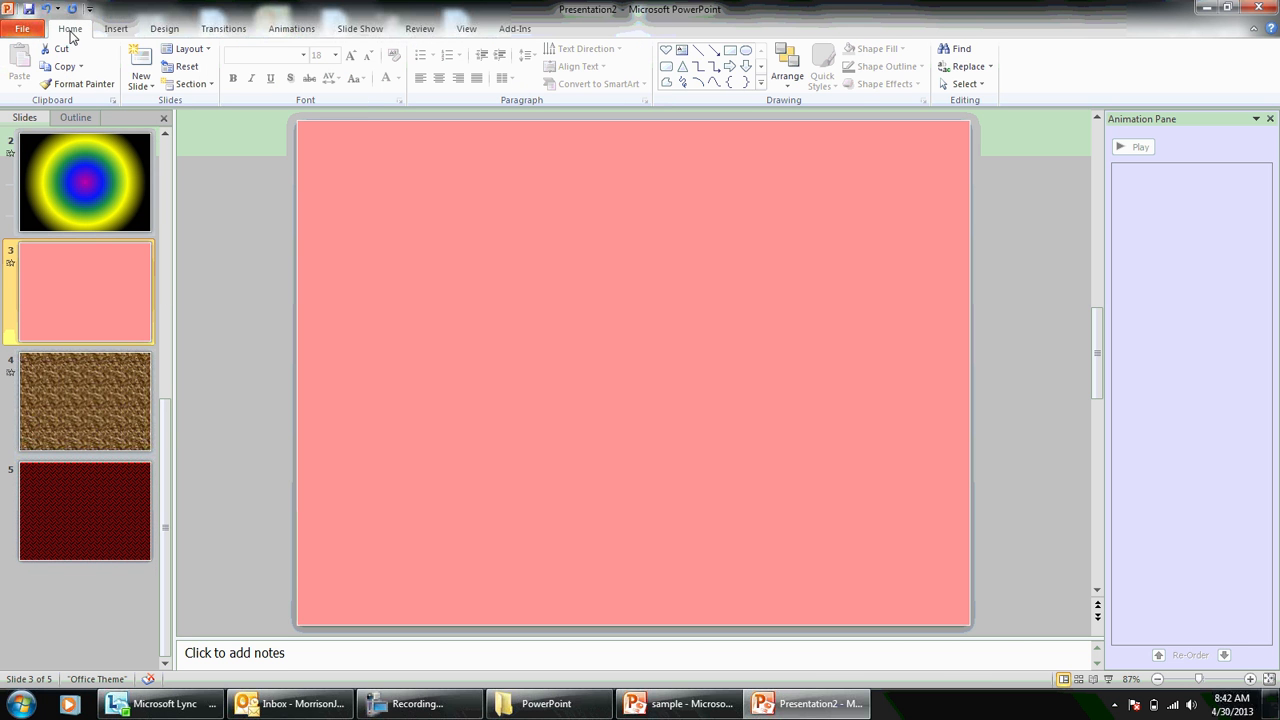
{"action": "left_click", "coordinate": [152, 88]}
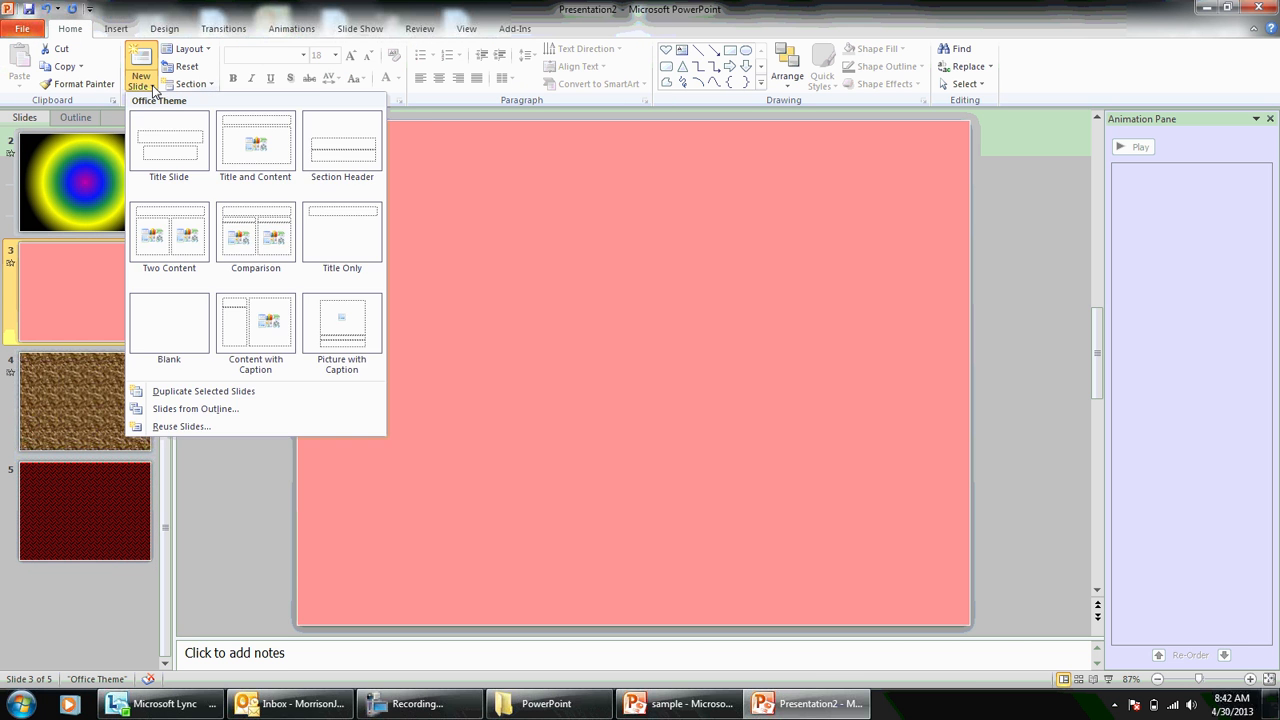
{"action": "left_click", "coordinate": [179, 314]}
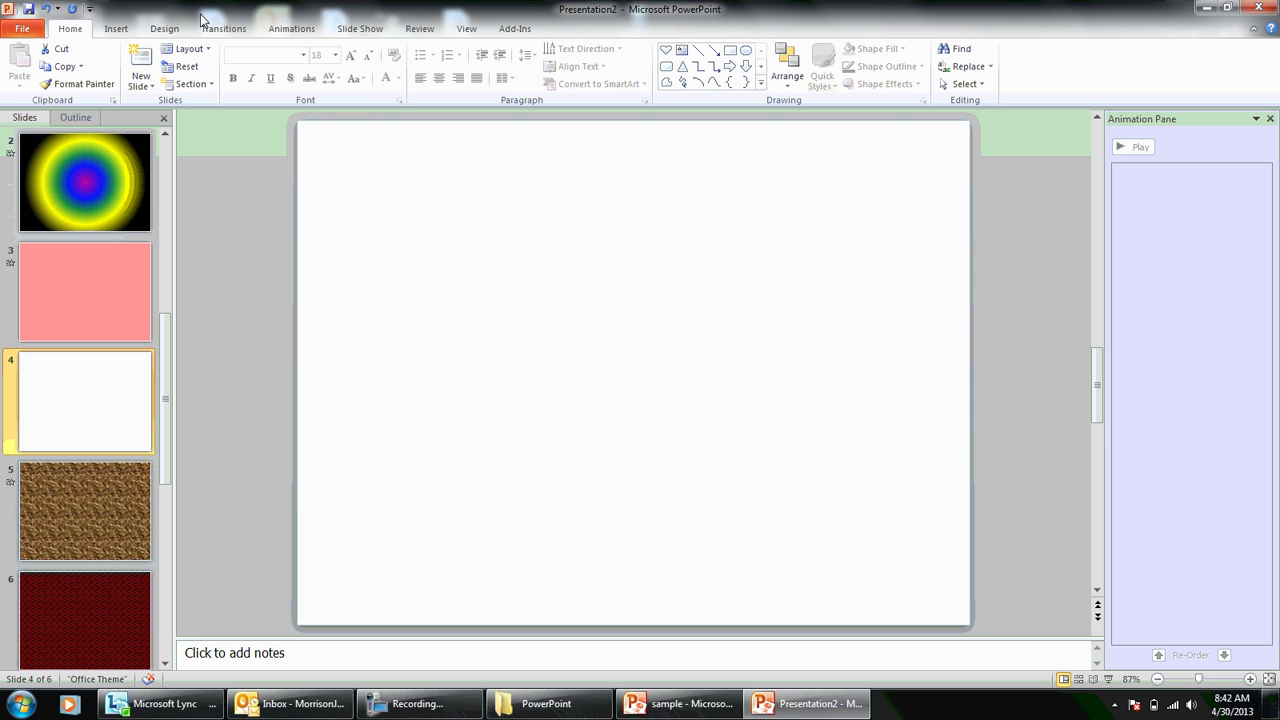
Insert the Desert picture from Sample Pictures on the blank slide and set its color saturation to 0%.
{"action": "left_click", "coordinate": [116, 29]}
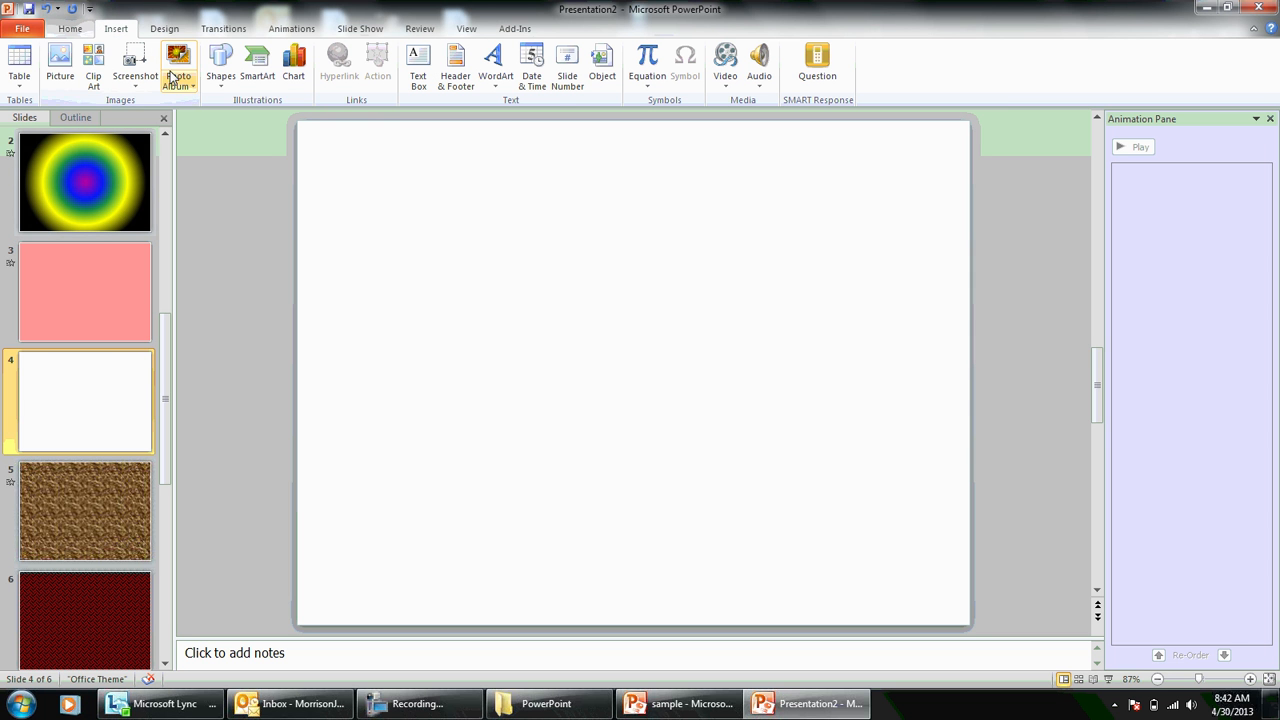
{"action": "left_click", "coordinate": [62, 77]}
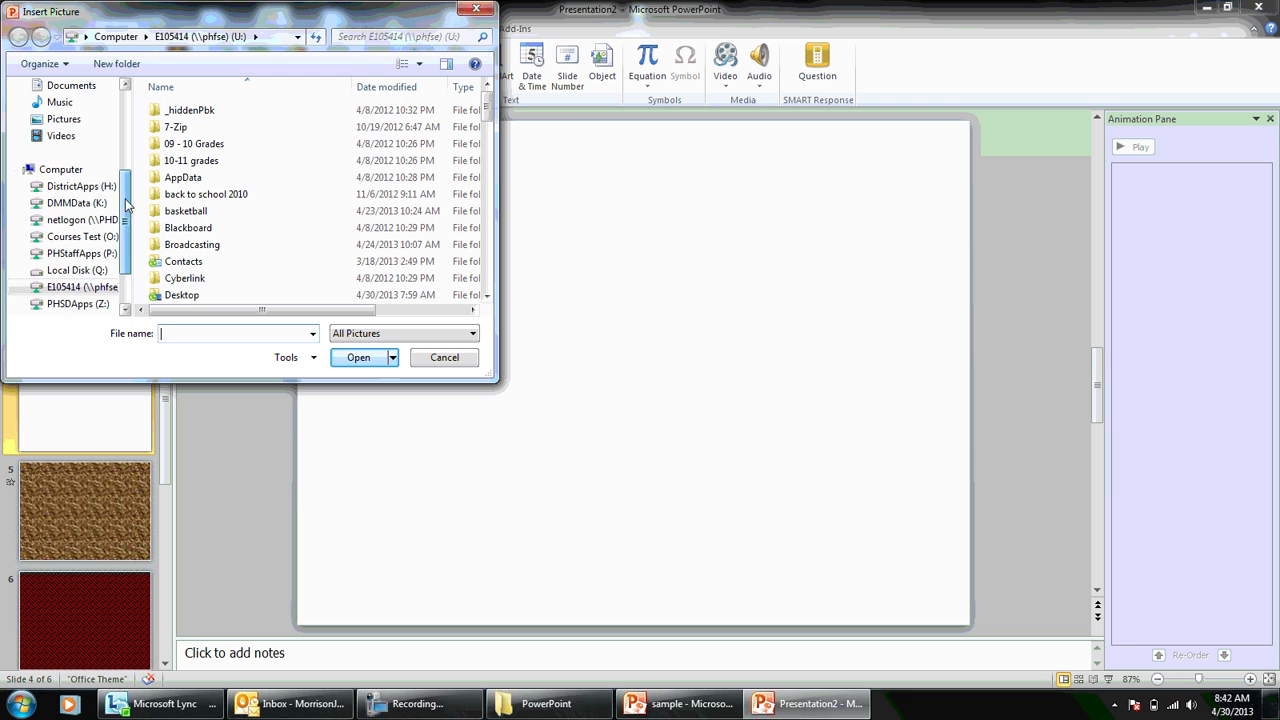
{"action": "left_click_drag", "start_coordinate": [122, 170], "coordinate": [122, 95]}
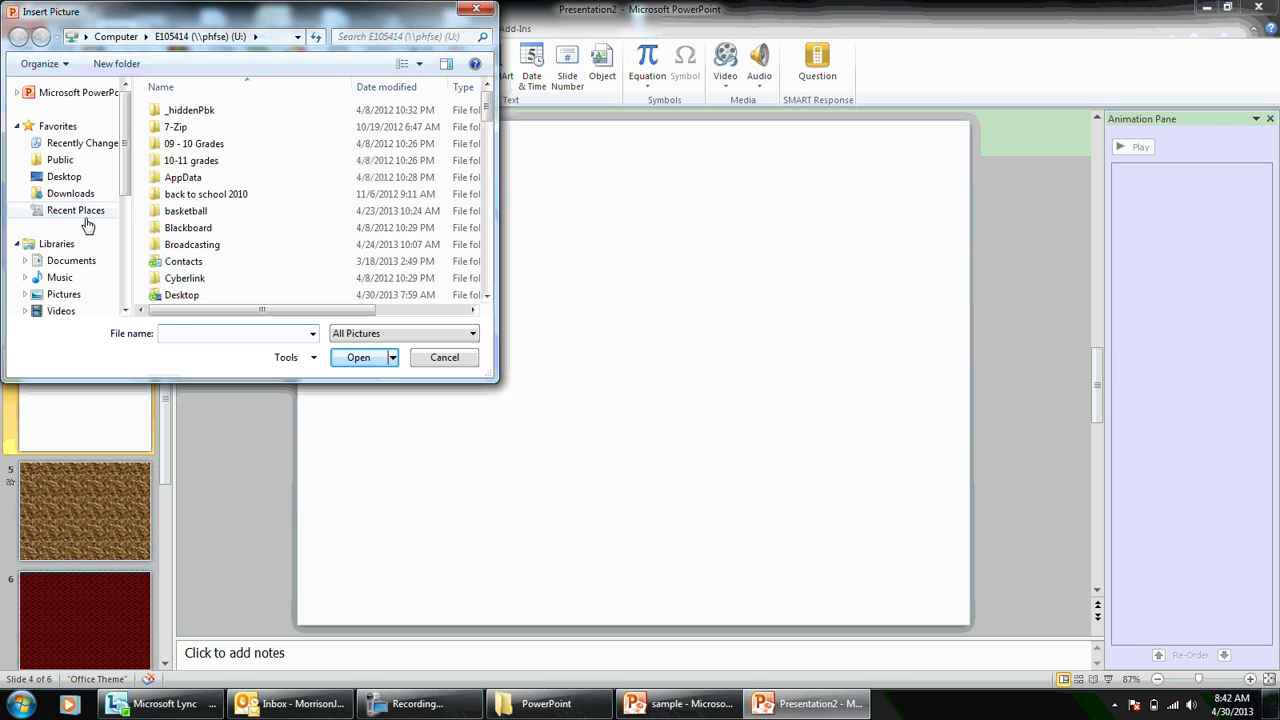
{"action": "left_click", "coordinate": [64, 294]}
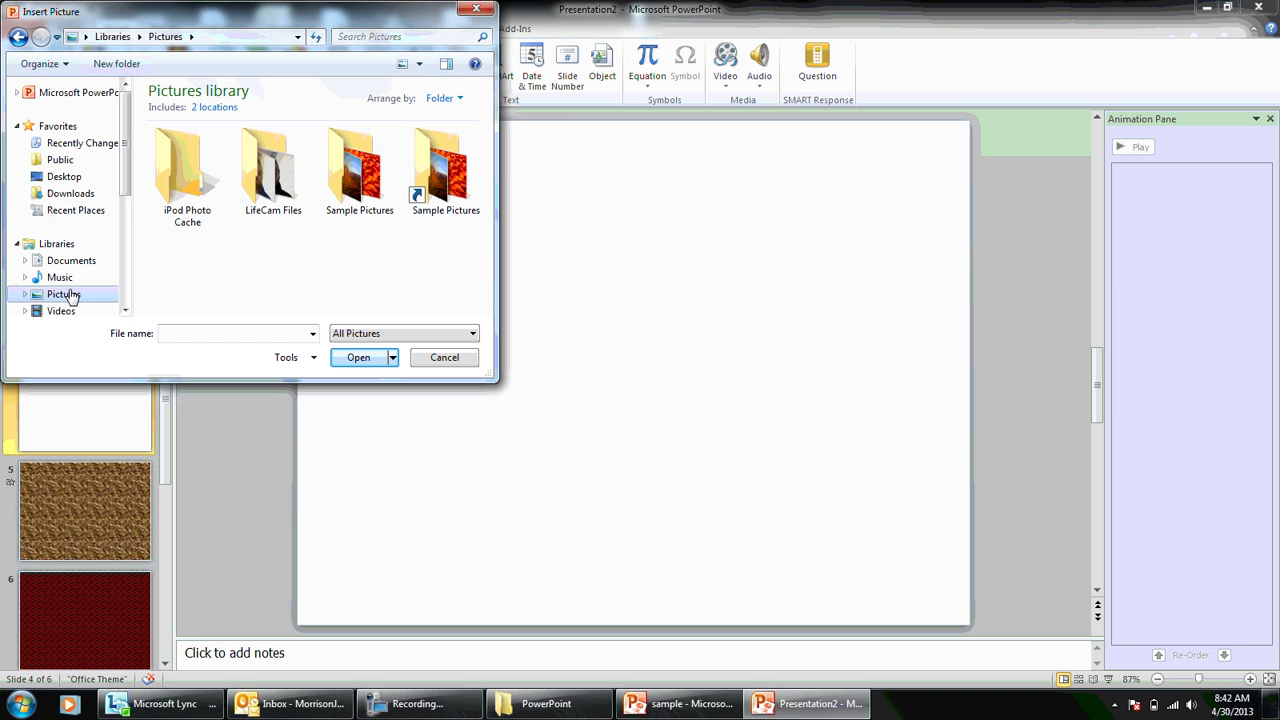
{"action": "double_click", "coordinate": [350, 195]}
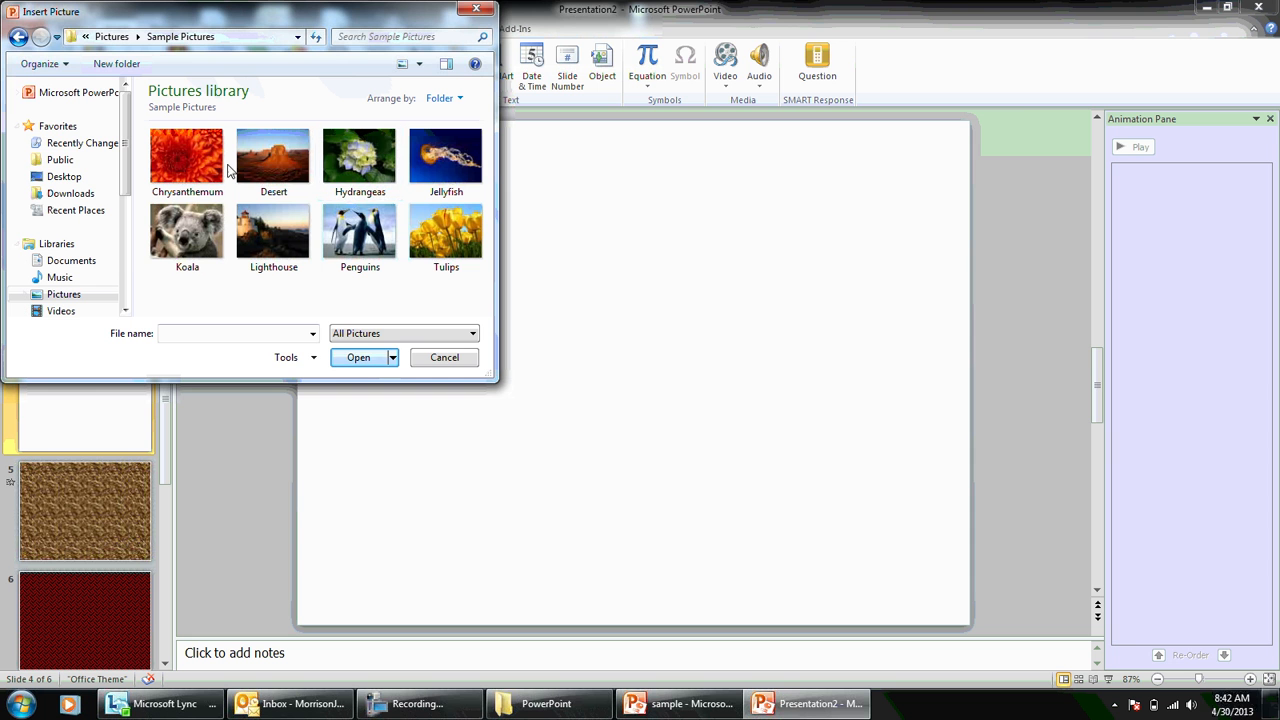
{"action": "left_click", "coordinate": [287, 153]}
{"action": "left_click", "coordinate": [358, 360]}
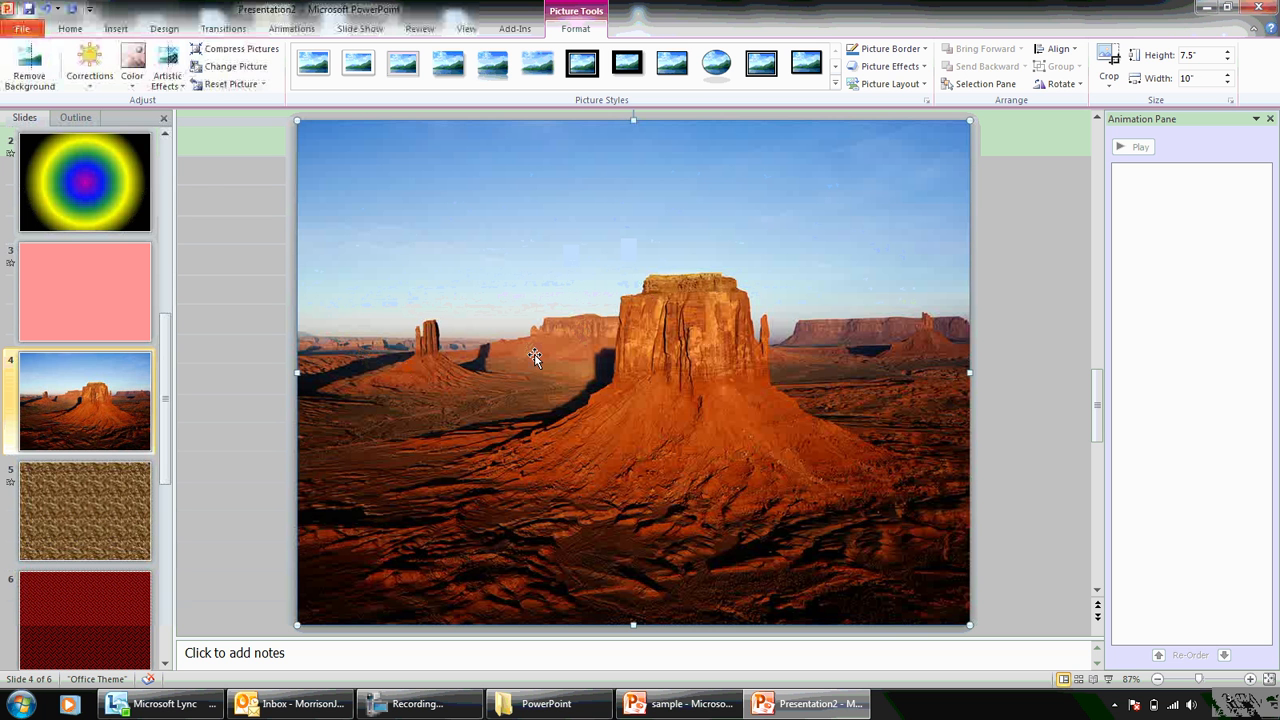
{"action": "left_click", "coordinate": [126, 90]}
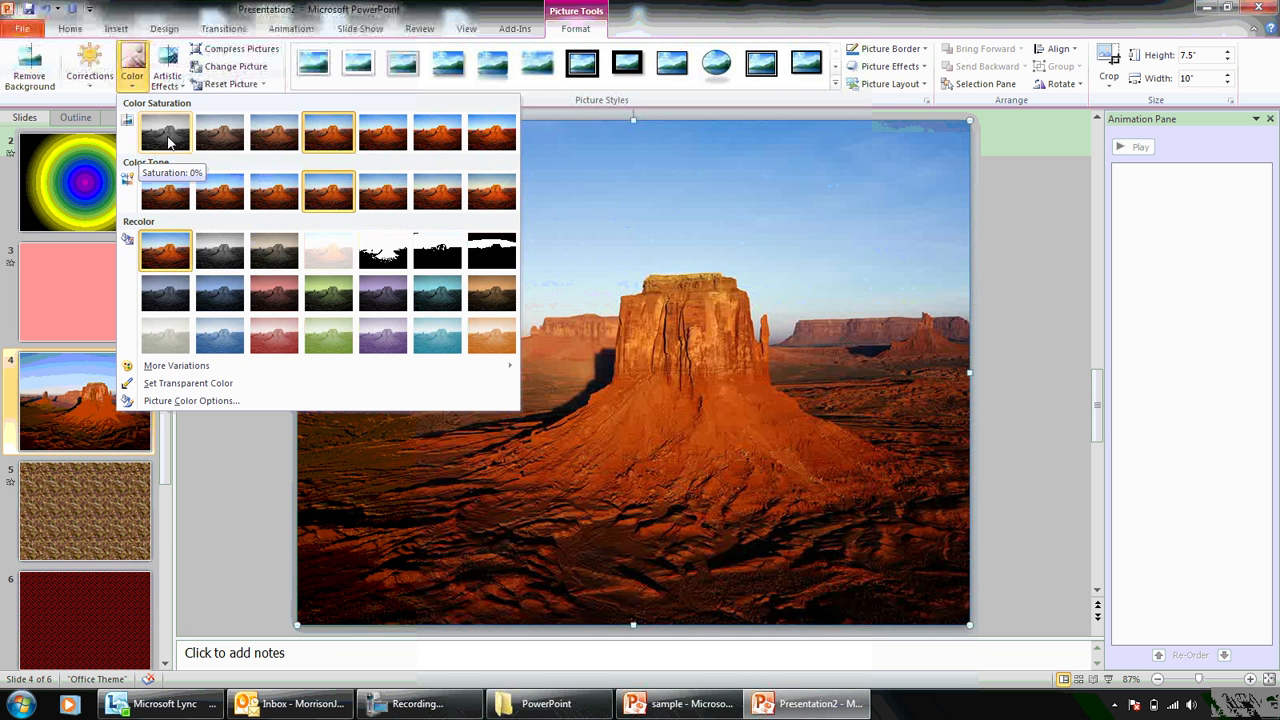
{"action": "left_click", "coordinate": [165, 136]}
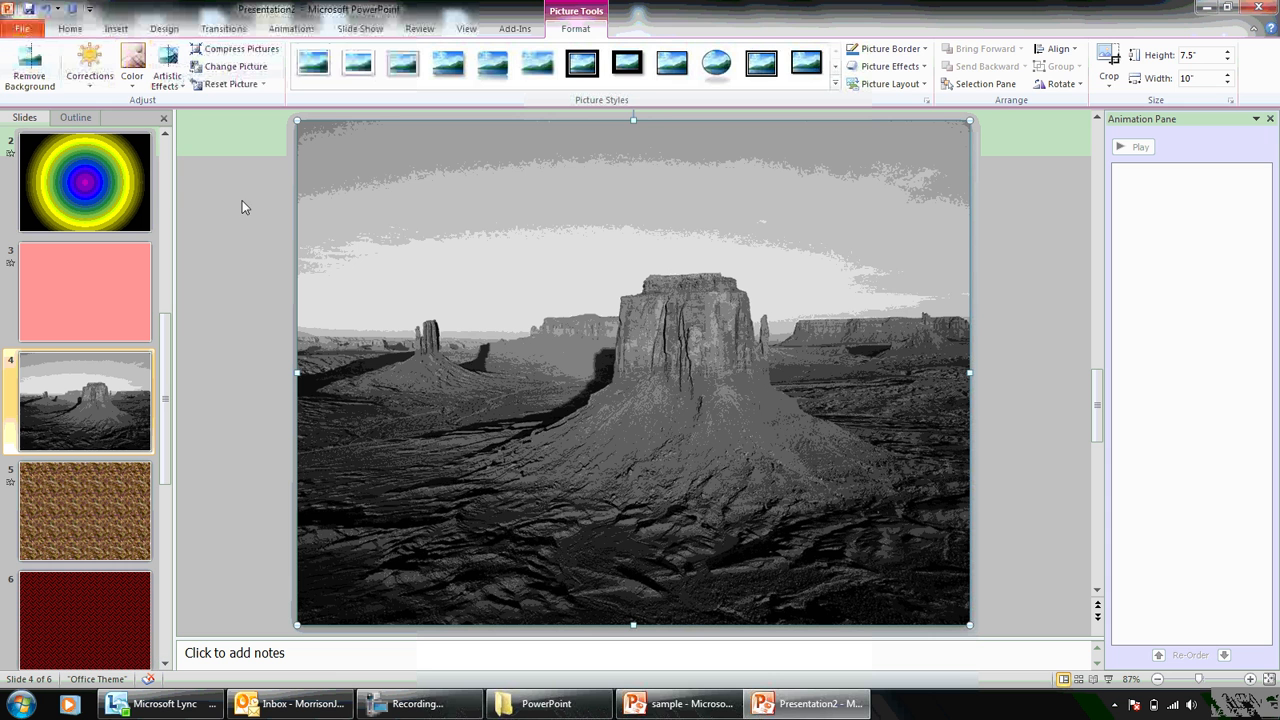
Insert a second, full-color copy of the Desert picture on top of the grayscale one.
{"action": "left_click", "coordinate": [124, 31]}
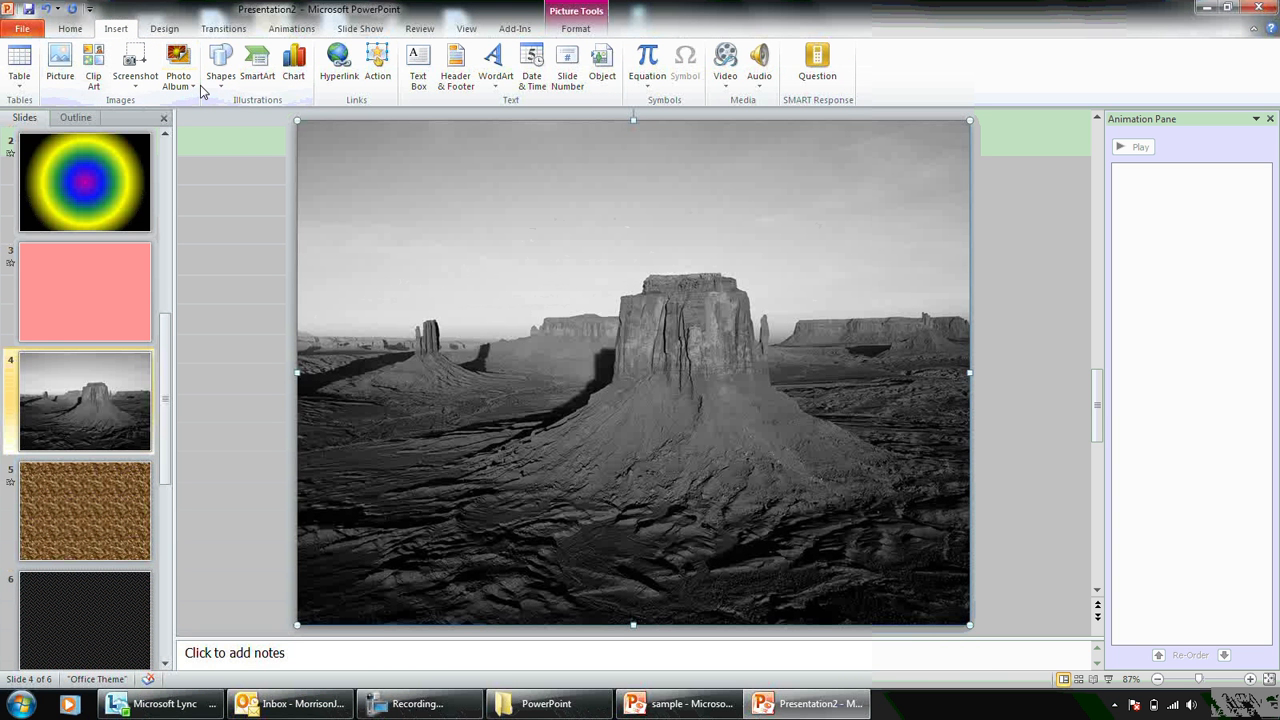
{"action": "left_click", "coordinate": [60, 65]}
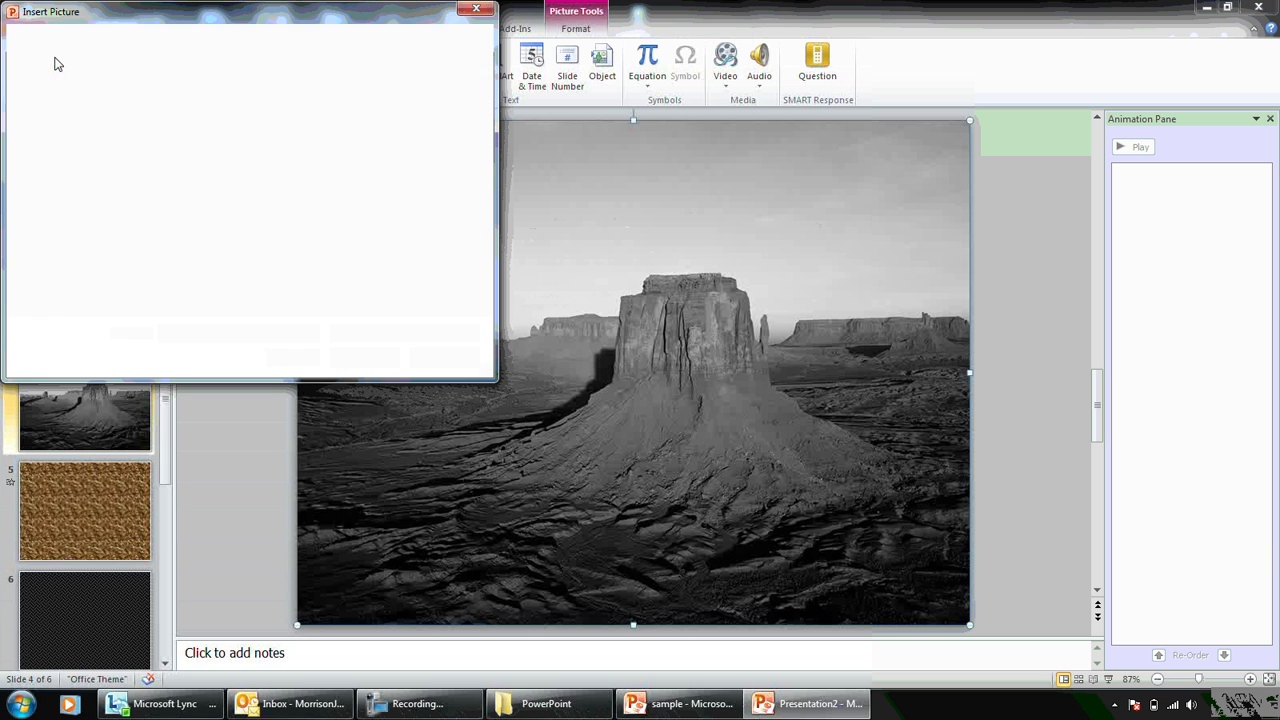
{"action": "left_click", "coordinate": [272, 156]}
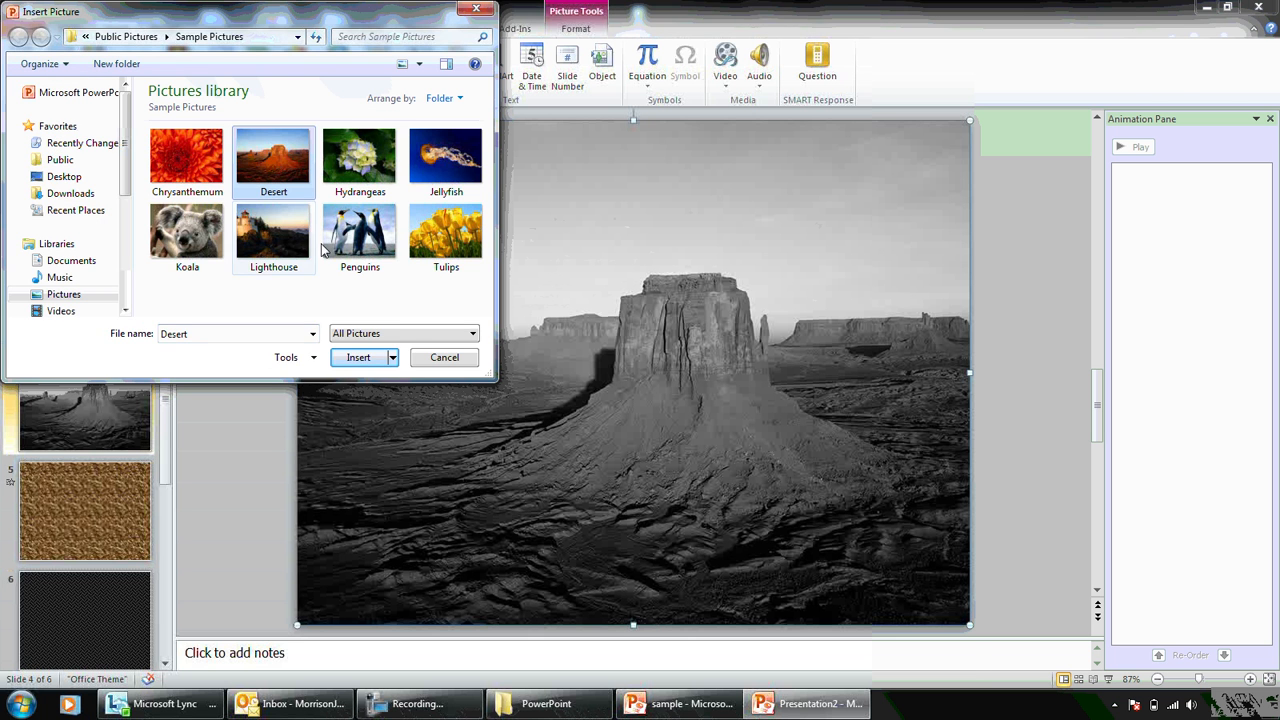
{"action": "left_click", "coordinate": [357, 358]}
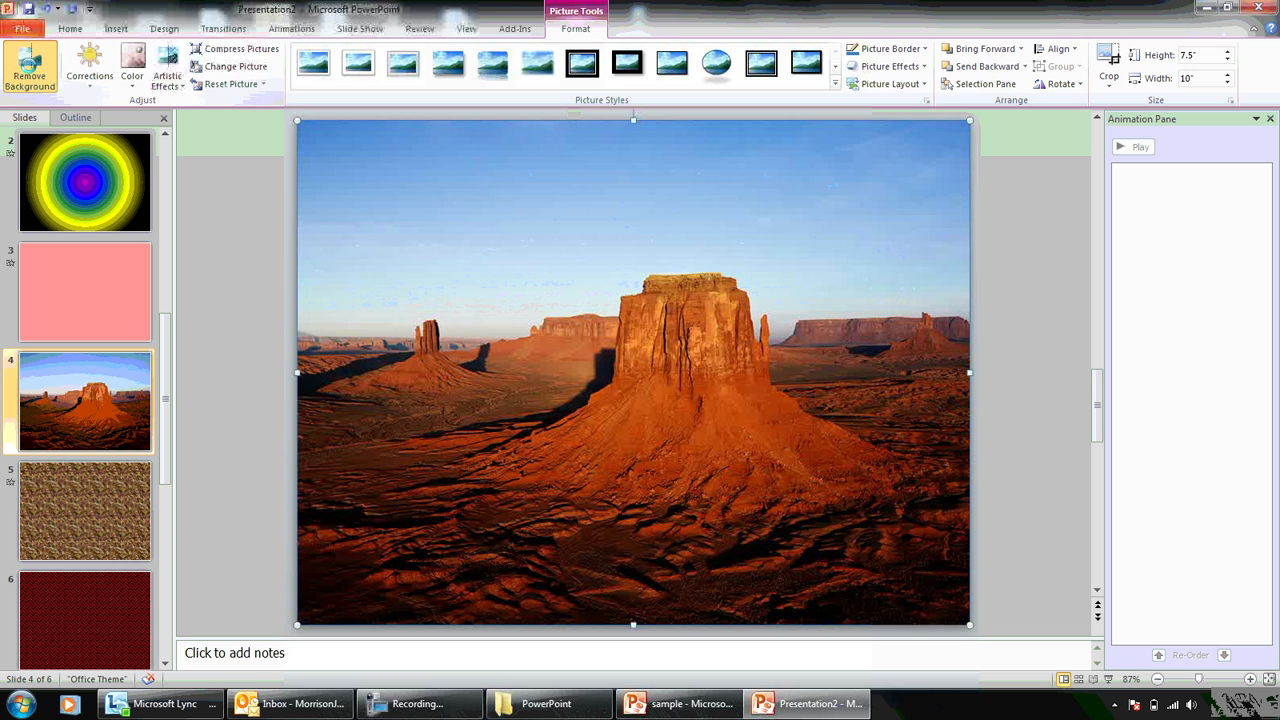
Start background removal on the full-color Desert picture and extend the selection area to cover the entire picture.
{"action": "left_click", "coordinate": [30, 65]}
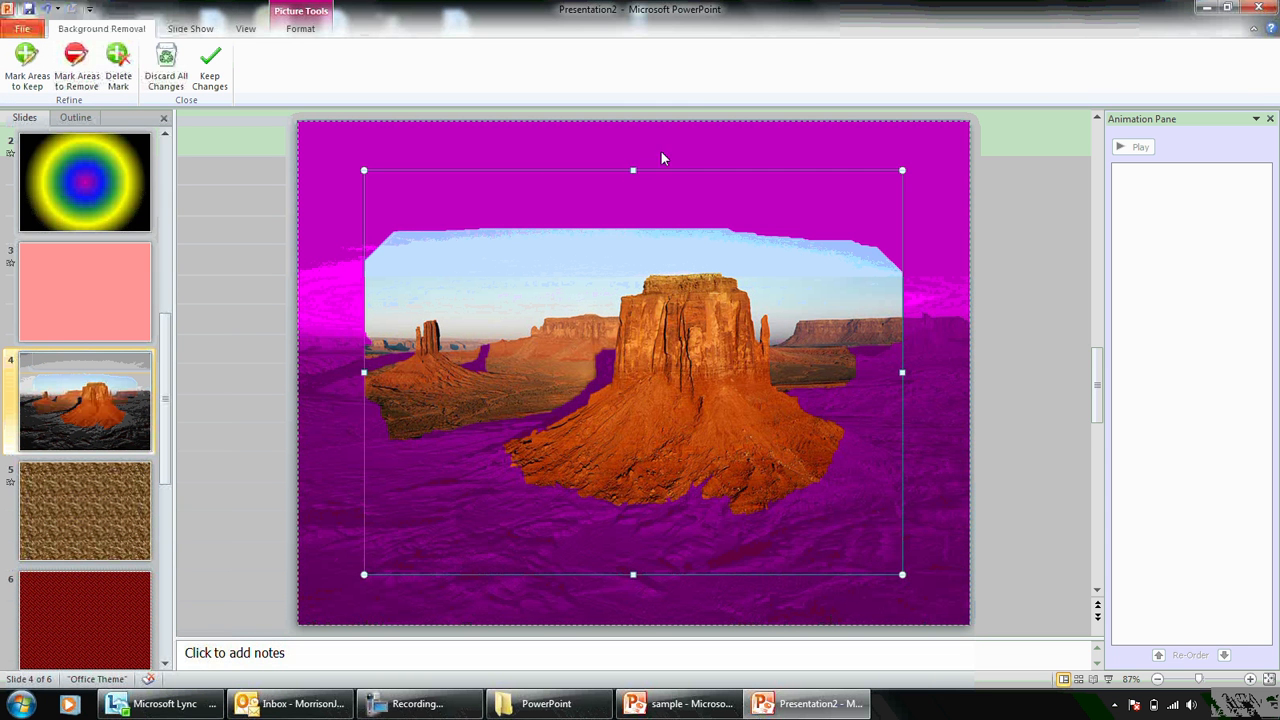
{"action": "left_click_drag", "start_coordinate": [633, 167], "coordinate": [627, 123]}
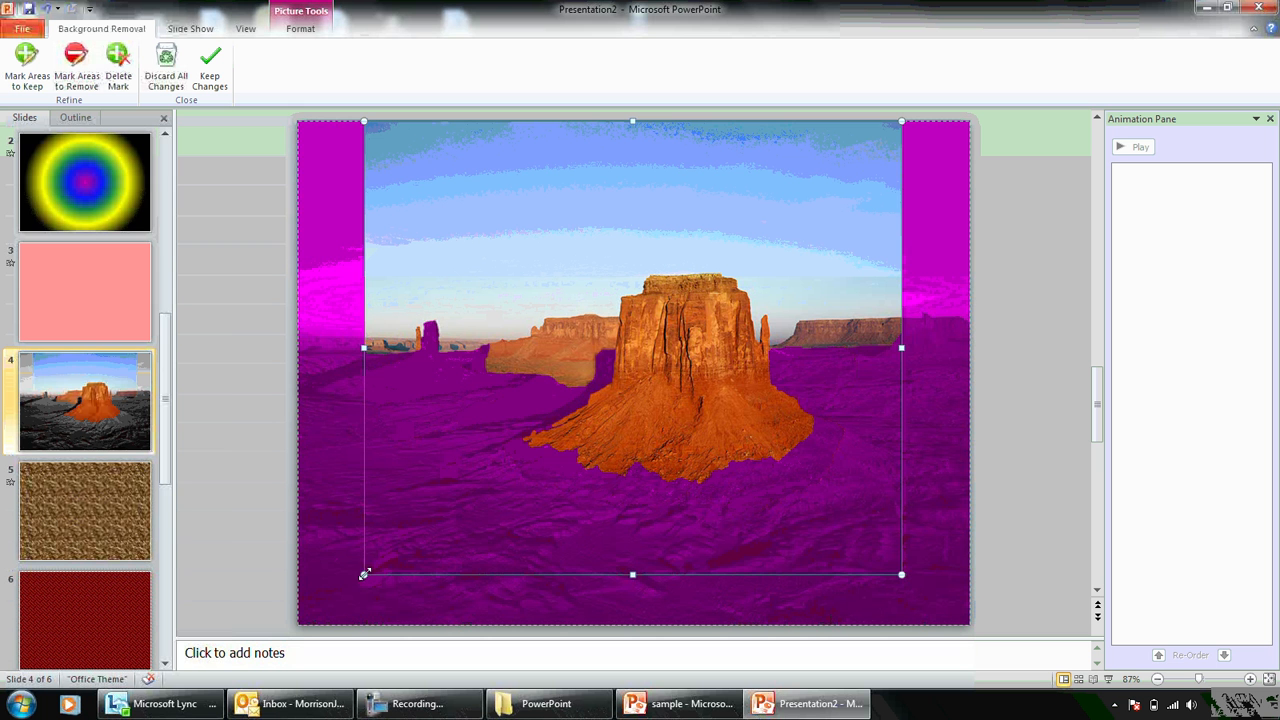
{"action": "left_click_drag", "start_coordinate": [364, 574], "coordinate": [300, 625]}
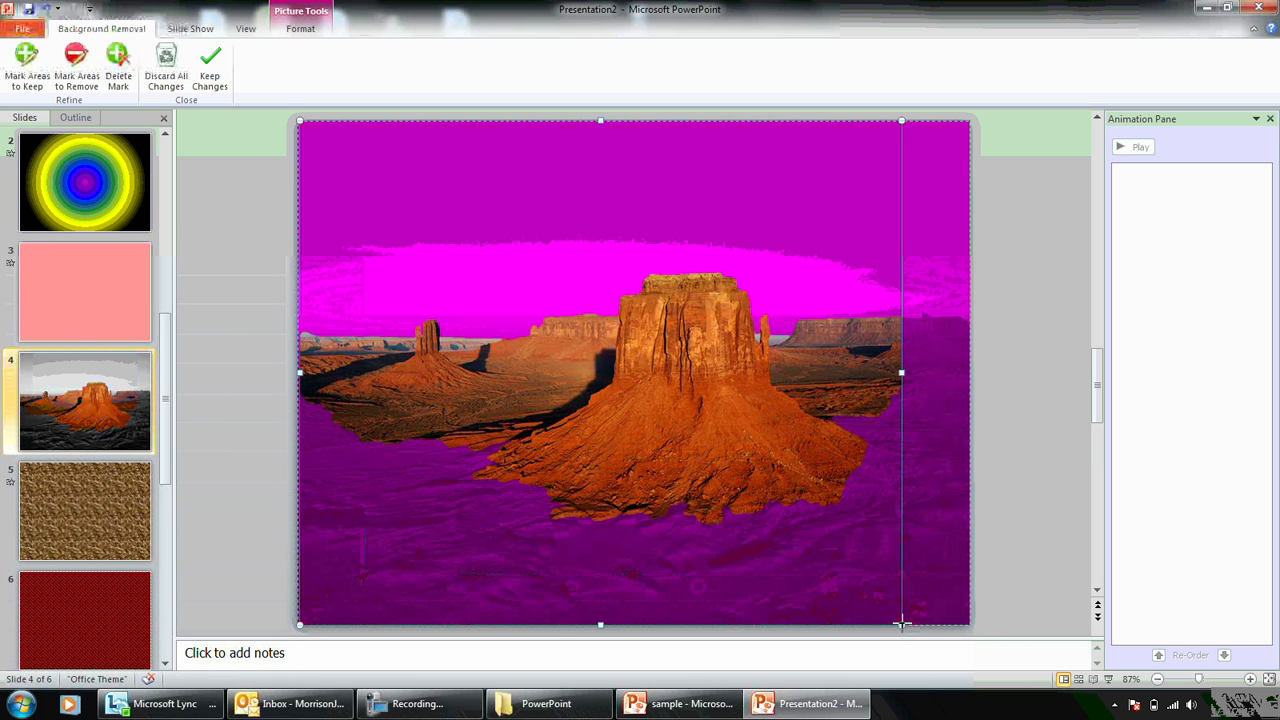
{"action": "left_click_drag", "start_coordinate": [902, 624], "coordinate": [967, 623]}
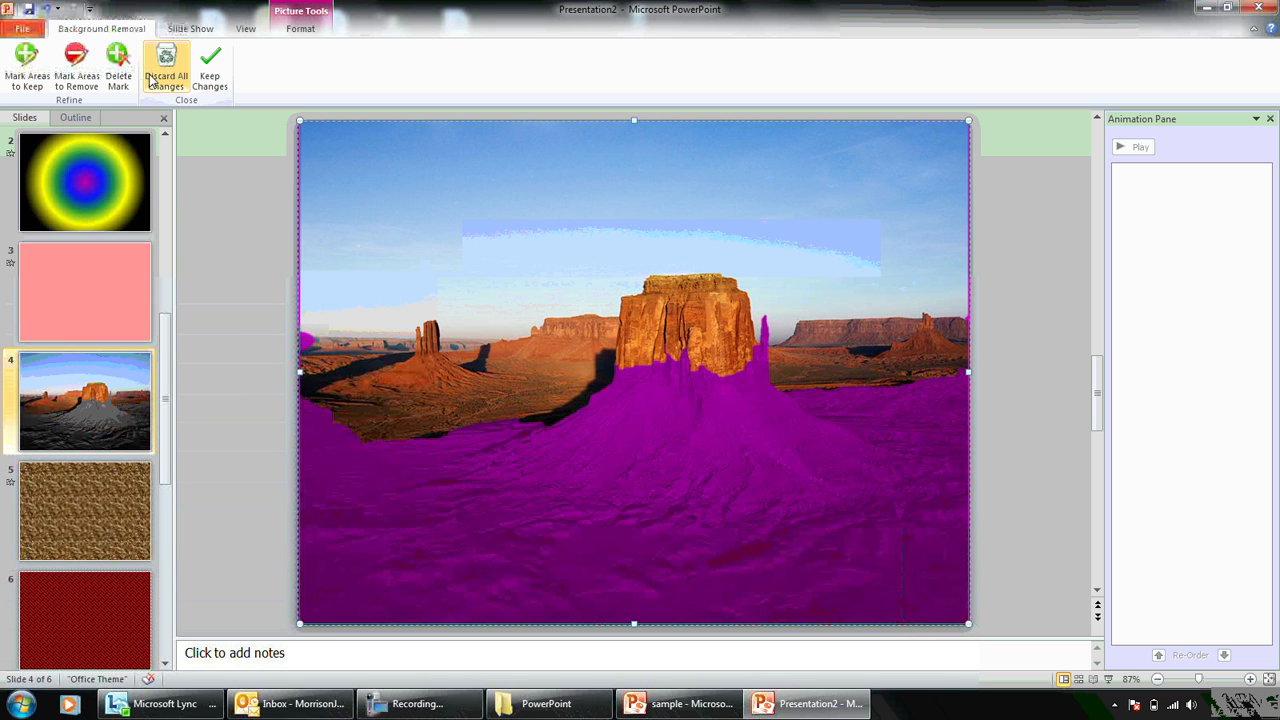
Mark the whole sky above the desert horizon as area to remove.
{"action": "left_click", "coordinate": [76, 68]}
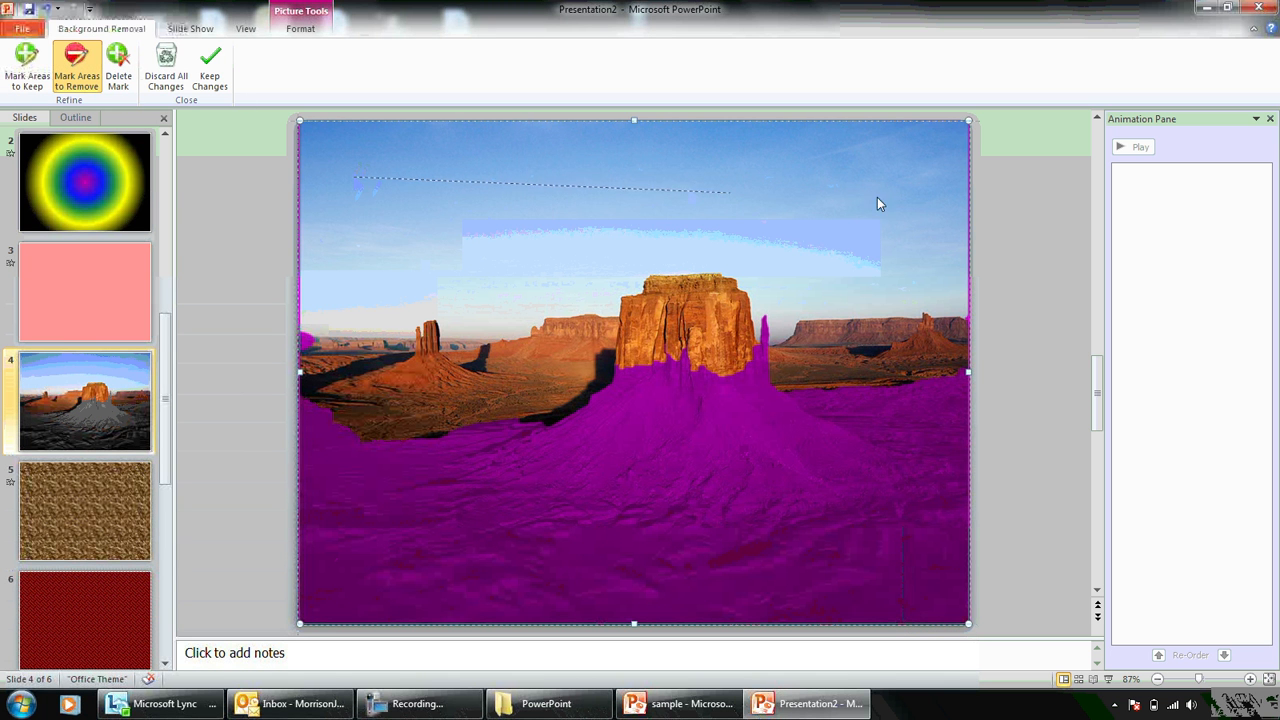
{"action": "left_click_drag", "start_coordinate": [877, 203], "coordinate": [957, 203]}
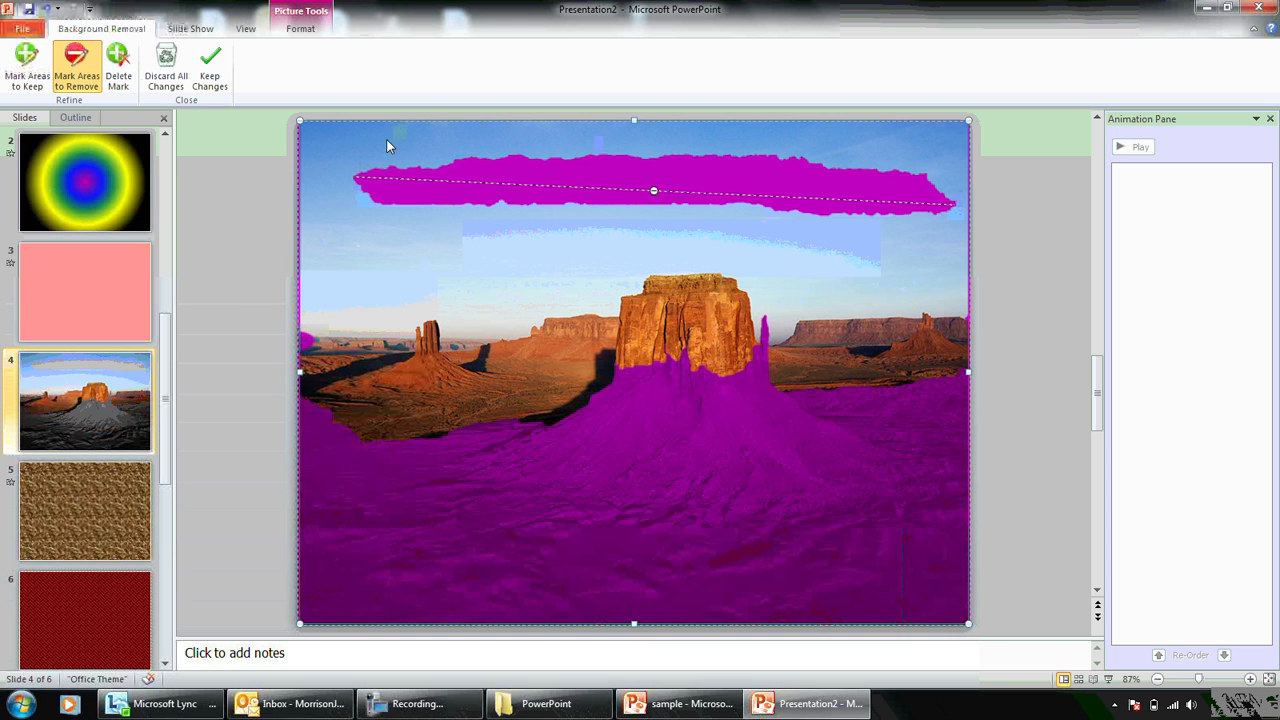
{"action": "left_click_drag", "start_coordinate": [386, 142], "coordinate": [320, 322]}
{"action": "left_click_drag", "start_coordinate": [564, 213], "coordinate": [310, 299]}
{"action": "left_click_drag", "start_coordinate": [507, 295], "coordinate": [389, 295]}
{"action": "left_click_drag", "start_coordinate": [343, 330], "coordinate": [398, 334]}
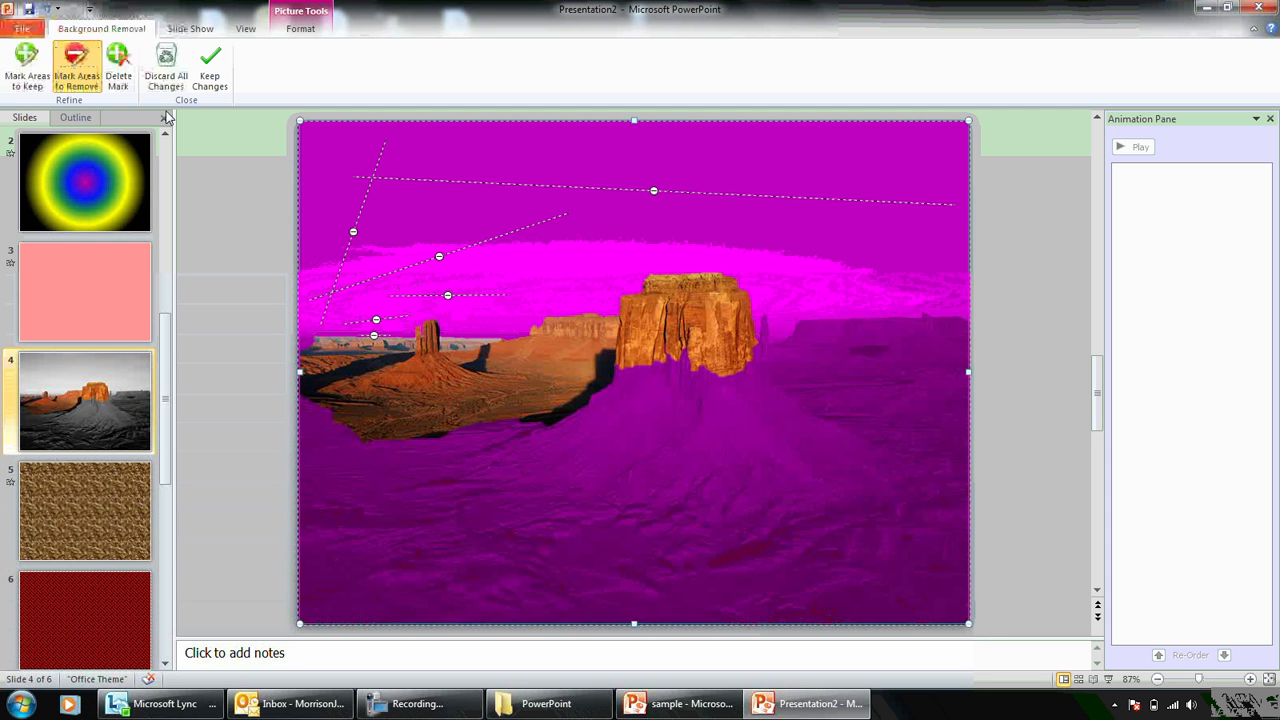
Mark the central butte's base and all of the desert foreground as areas to keep, and apply the background removal.
{"action": "left_click", "coordinate": [24, 62]}
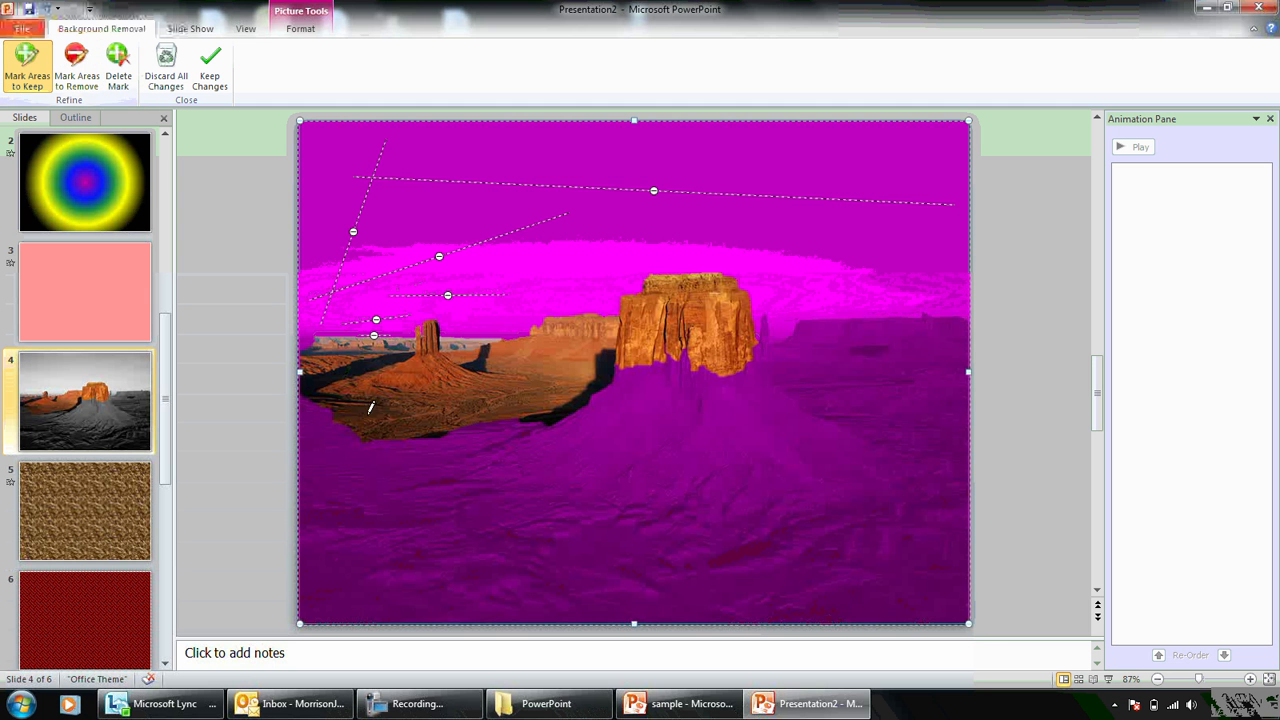
{"action": "left_click_drag", "start_coordinate": [555, 463], "coordinate": [842, 485]}
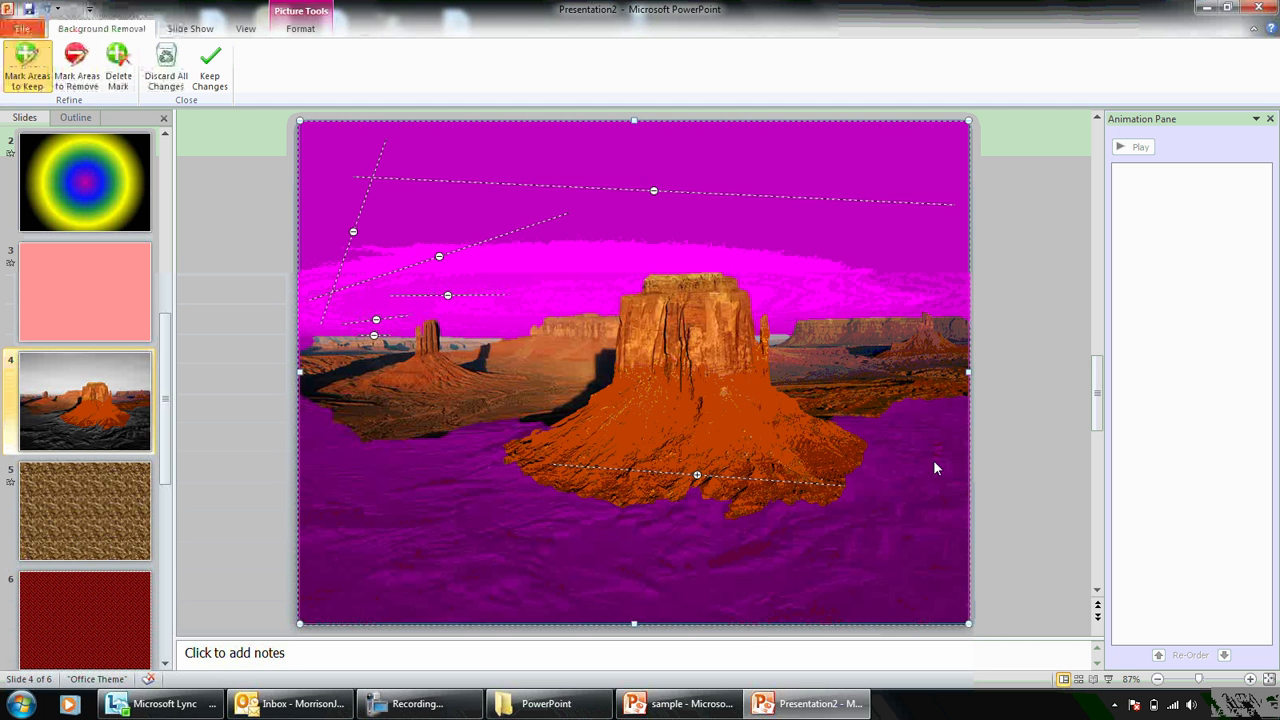
{"action": "left_click_drag", "start_coordinate": [935, 460], "coordinate": [768, 620]}
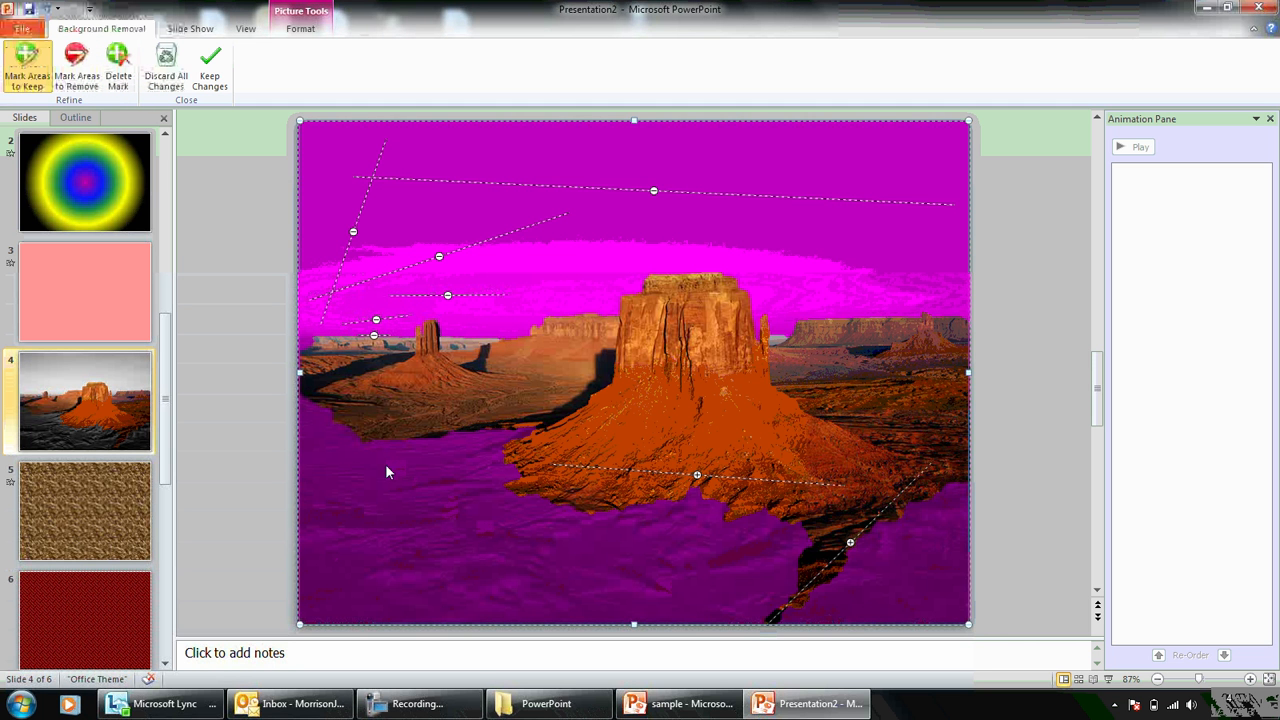
{"action": "left_click_drag", "start_coordinate": [388, 466], "coordinate": [657, 580]}
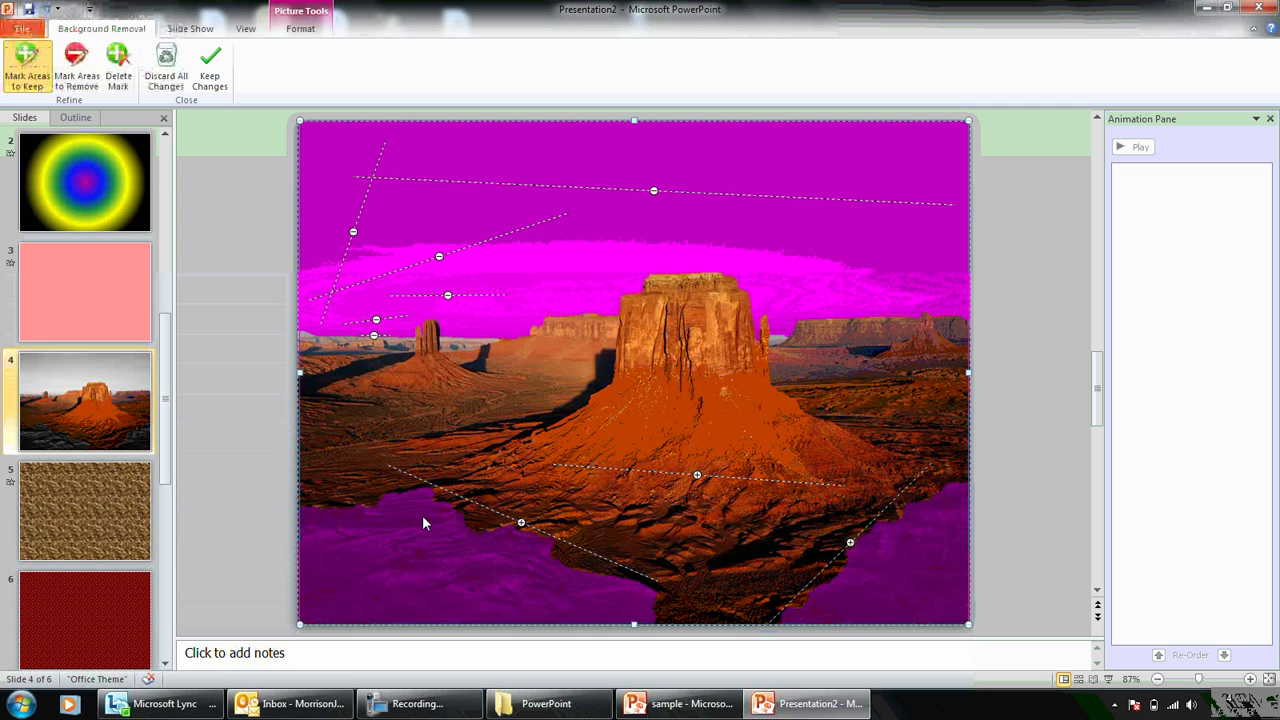
{"action": "left_click_drag", "start_coordinate": [422, 510], "coordinate": [366, 587]}
{"action": "left_click_drag", "start_coordinate": [342, 513], "coordinate": [325, 607]}
{"action": "left_click_drag", "start_coordinate": [444, 553], "coordinate": [652, 601]}
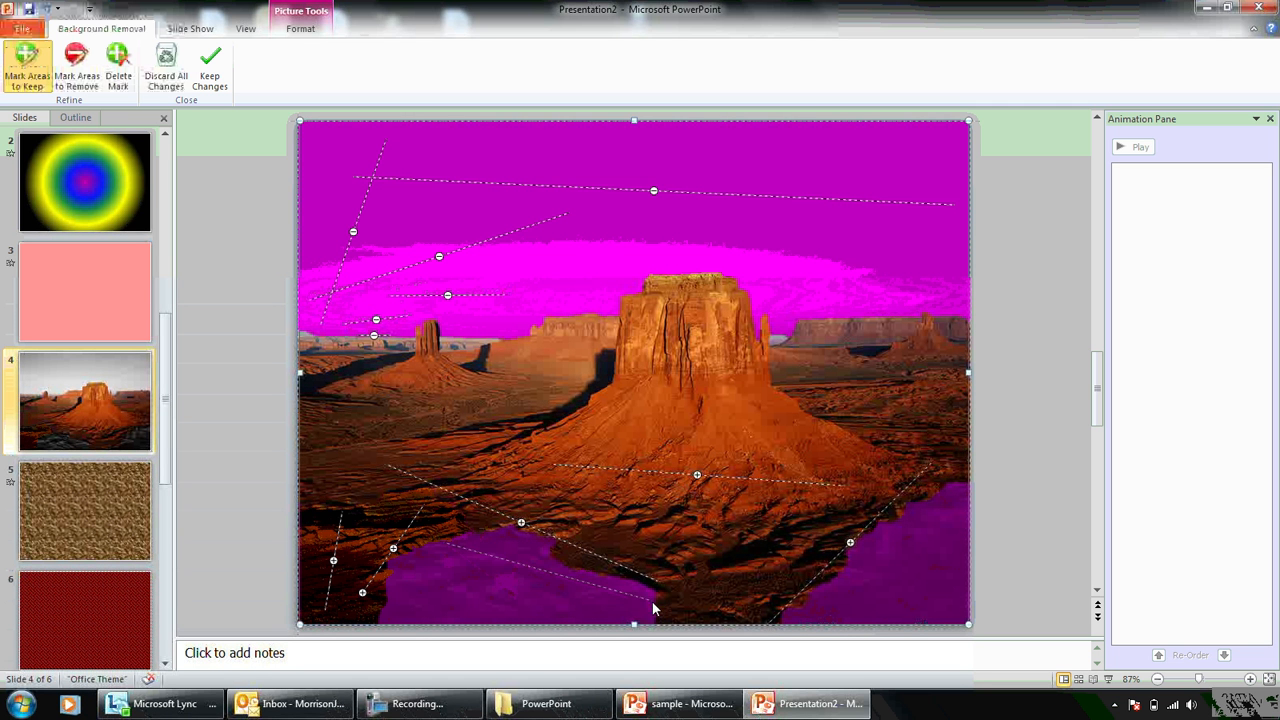
{"action": "left_click_drag", "start_coordinate": [930, 550], "coordinate": [871, 620]}
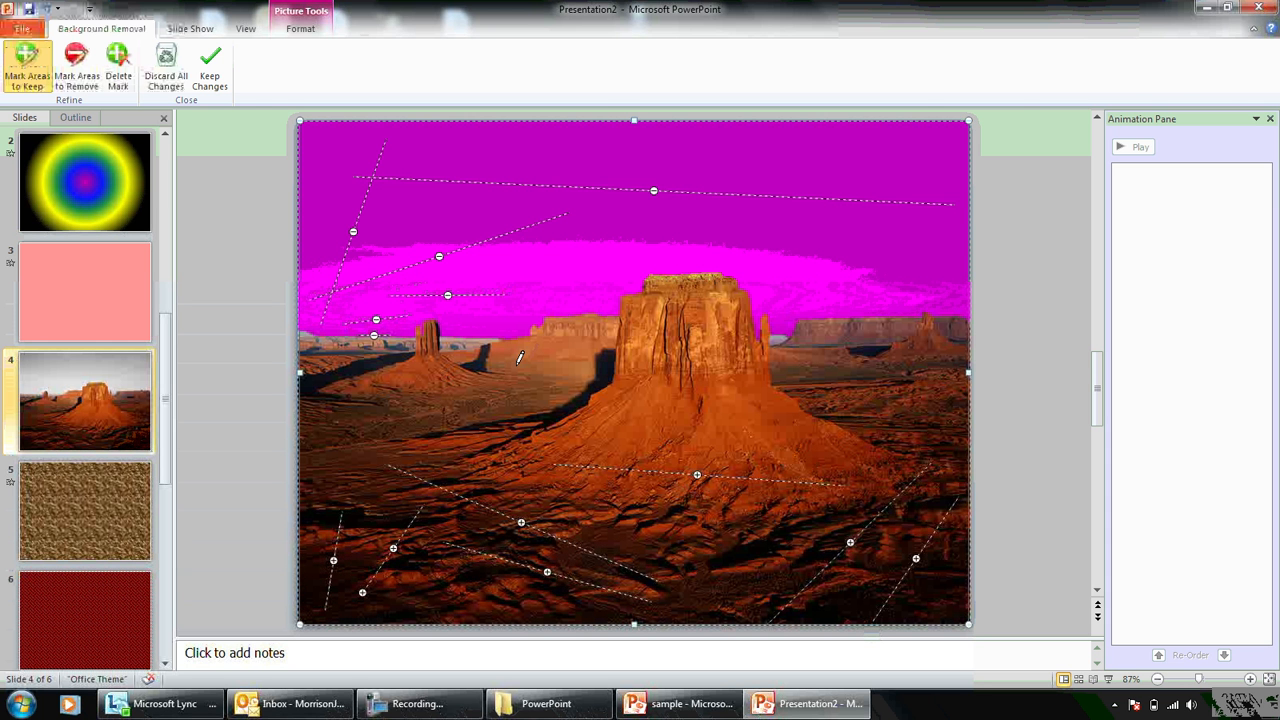
{"action": "left_click", "coordinate": [209, 75]}
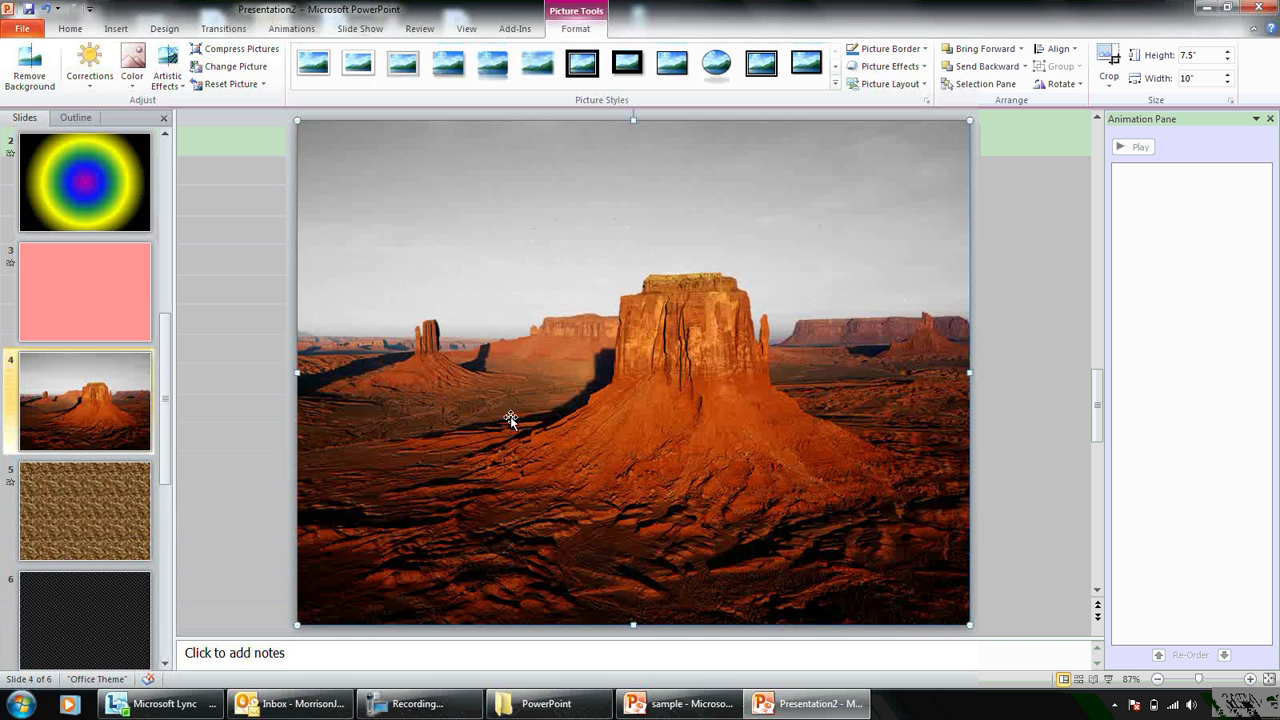
Recolor the grayscale Desert picture behind the cut-out with the dark green variation and realign the color cut-out over it.
{"action": "left_click_drag", "start_coordinate": [449, 417], "coordinate": [514, 418]}
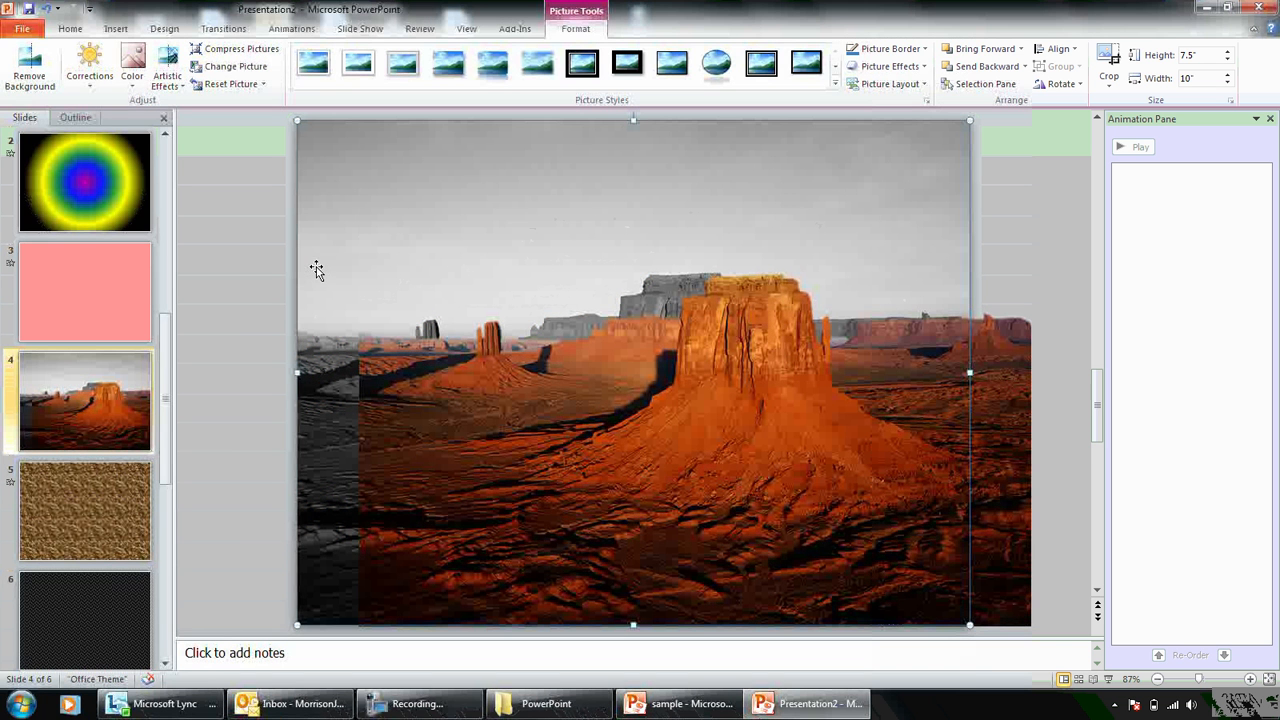
{"action": "left_click", "coordinate": [130, 78]}
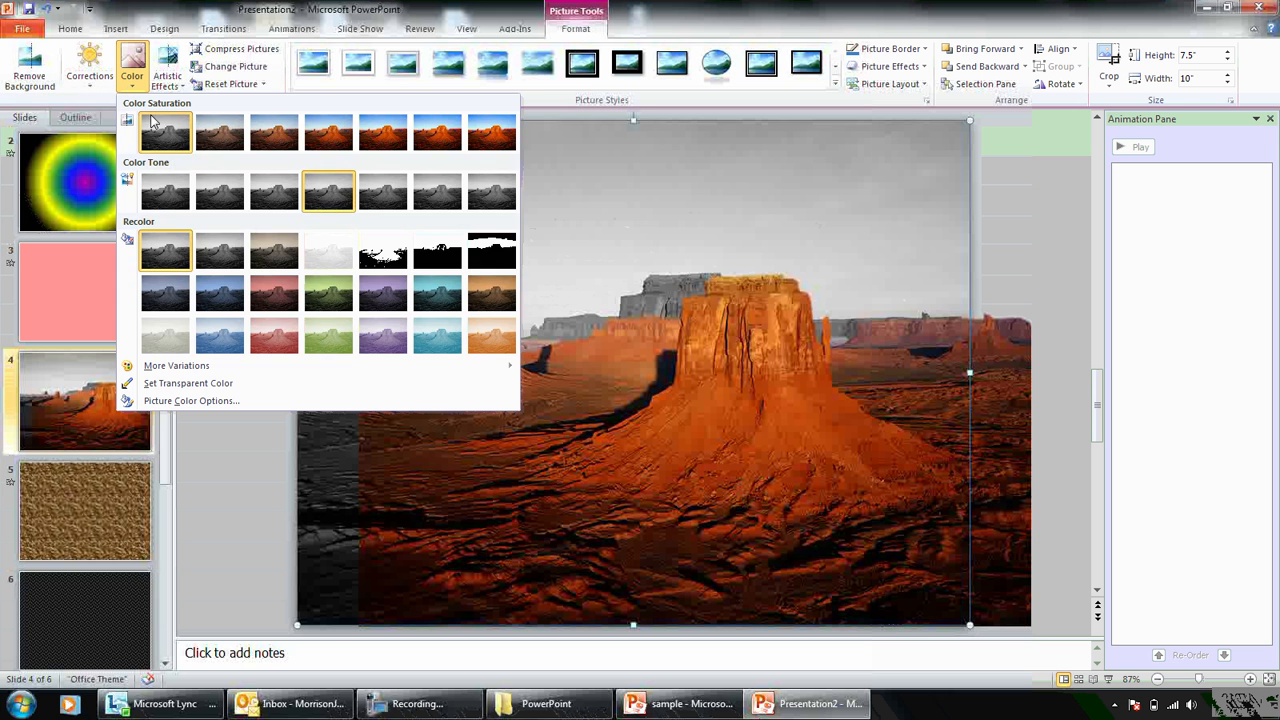
{"action": "left_click", "coordinate": [326, 294]}
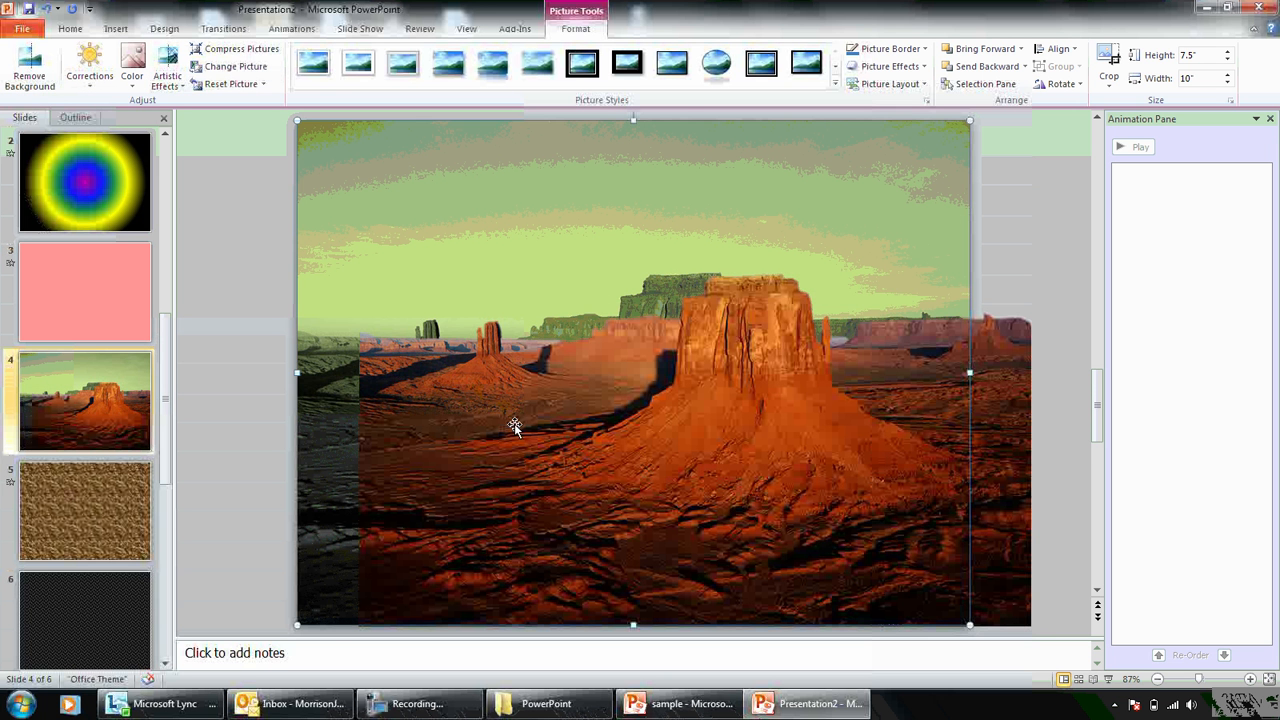
{"action": "left_click_drag", "start_coordinate": [577, 463], "coordinate": [527, 466]}
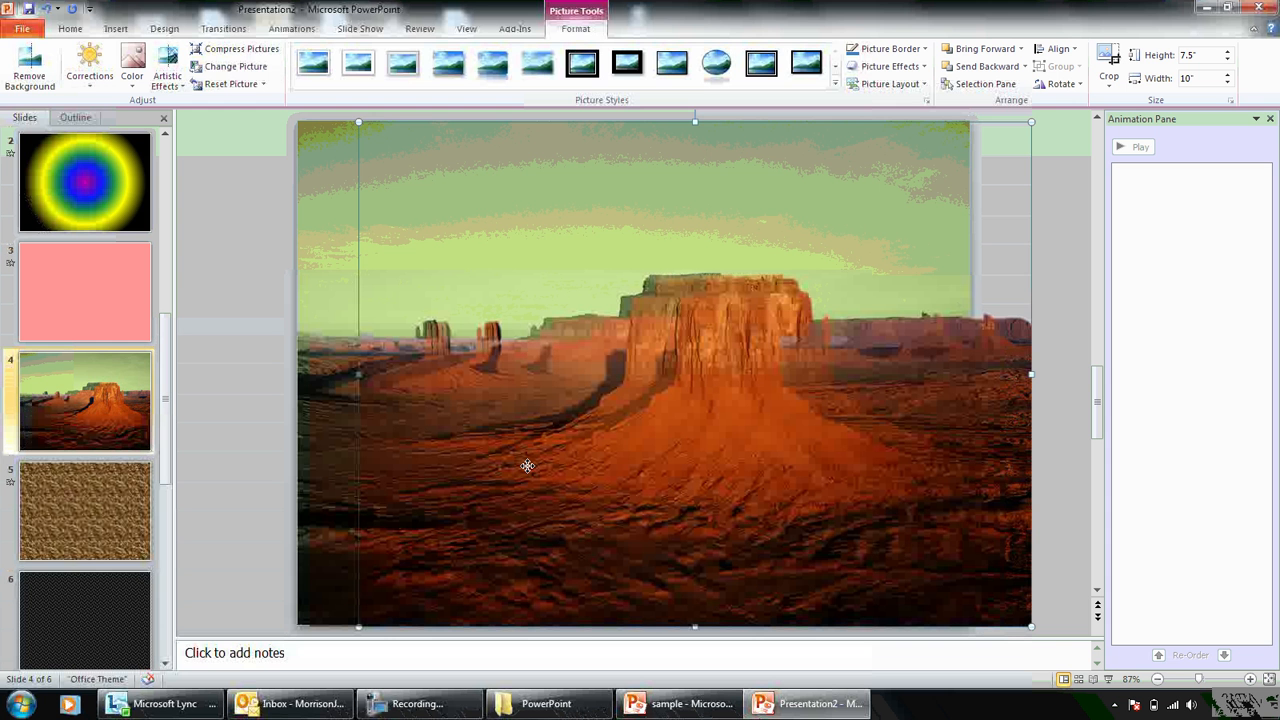
{"action": "left_click_drag", "start_coordinate": [527, 466], "coordinate": [527, 466]}
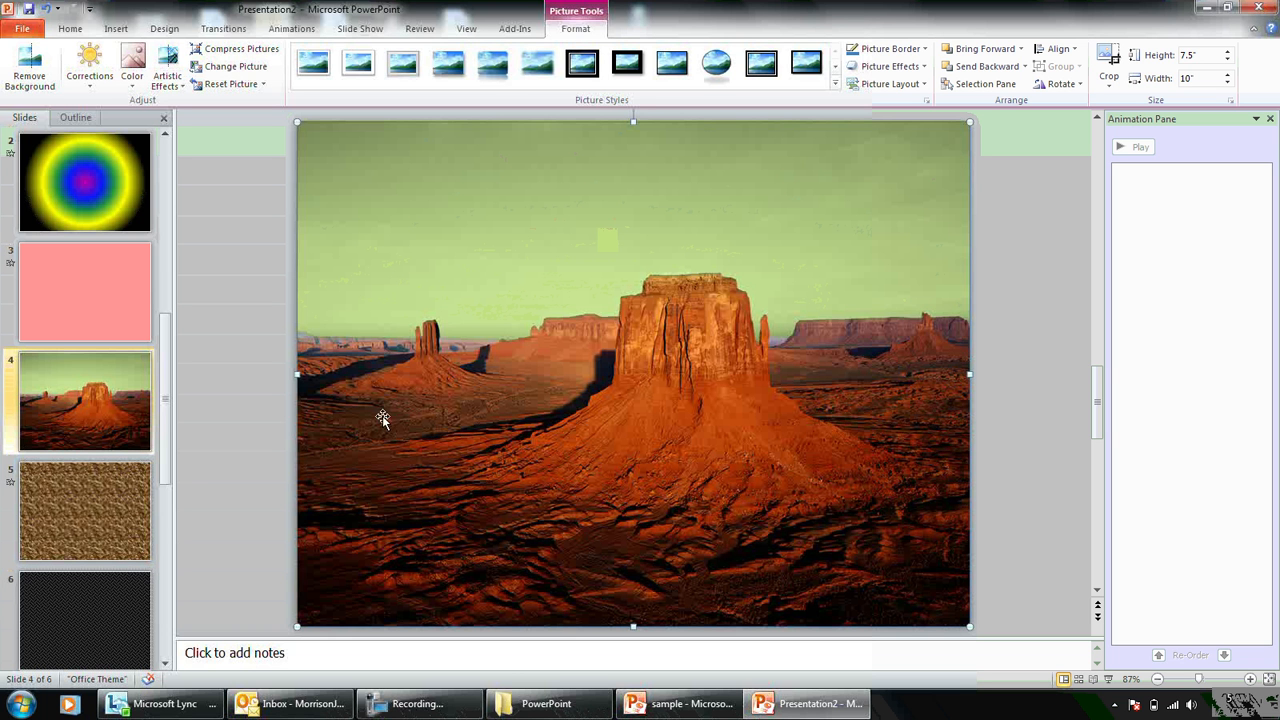
{"action": "left_click", "coordinate": [410, 706]}
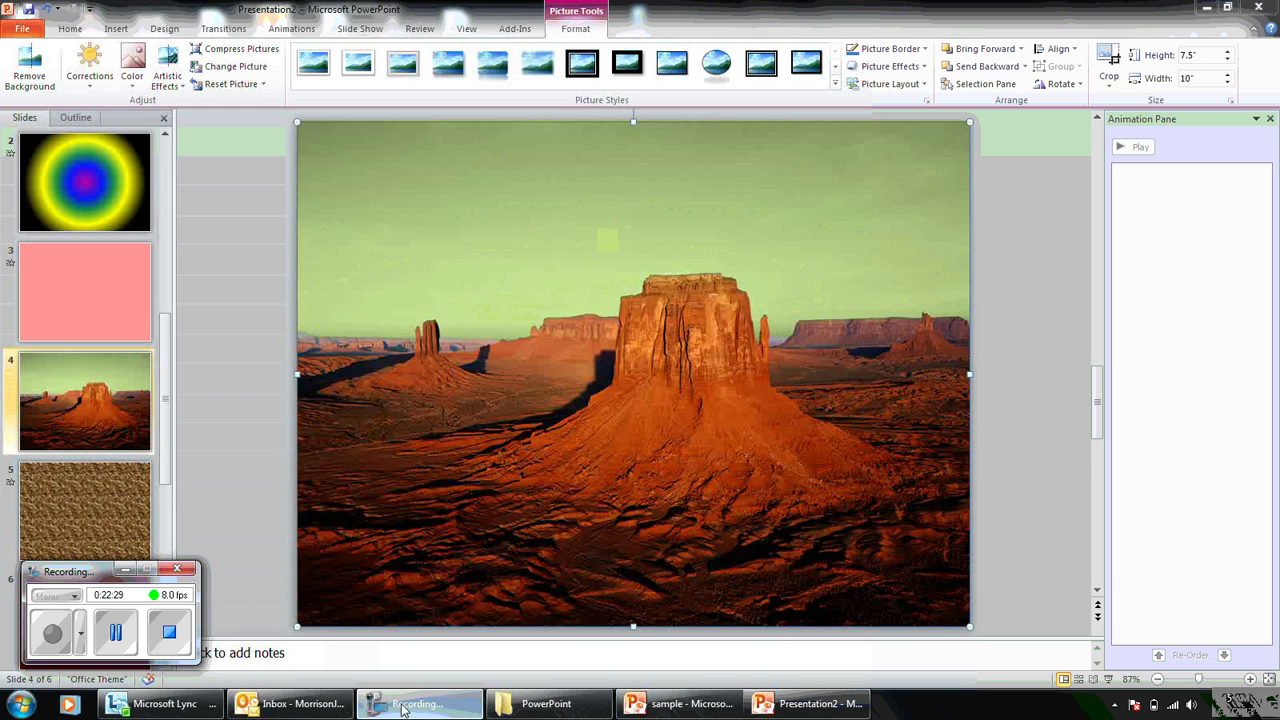